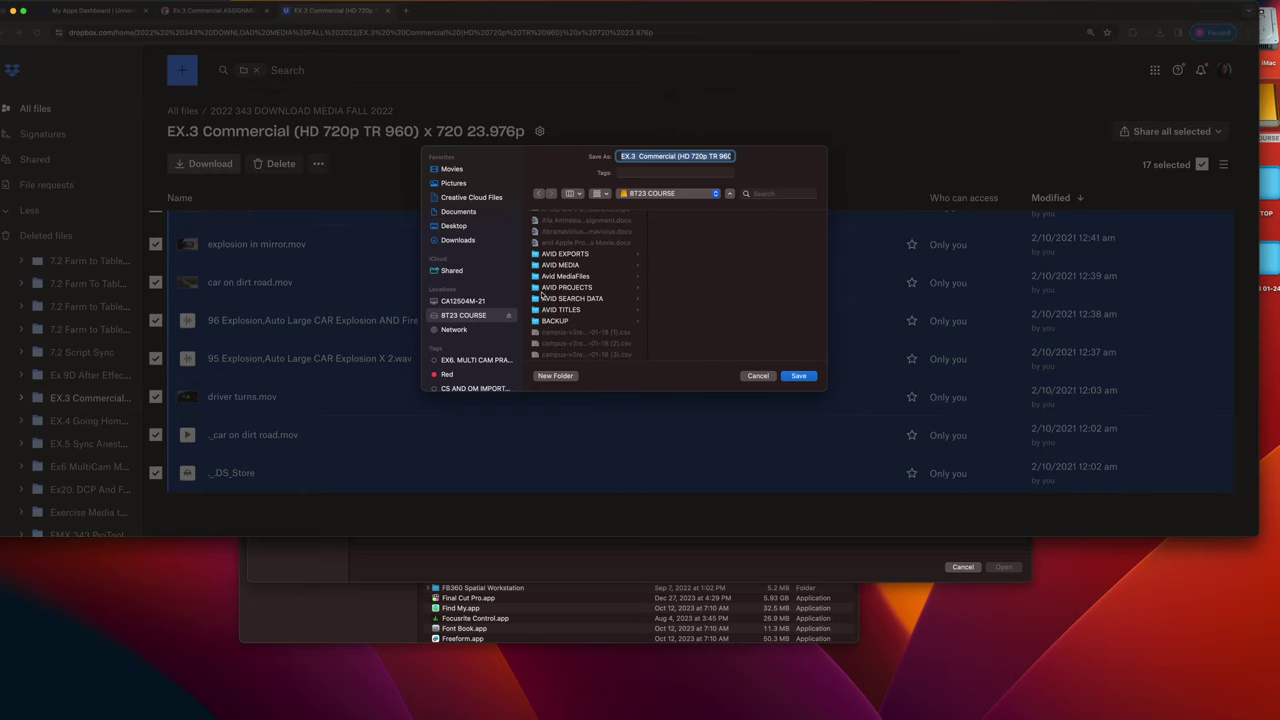
Save the EX.3 Commercial download in the AVID MEDIA folder on the 8T23 COURSE drive
left_click(541, 265)
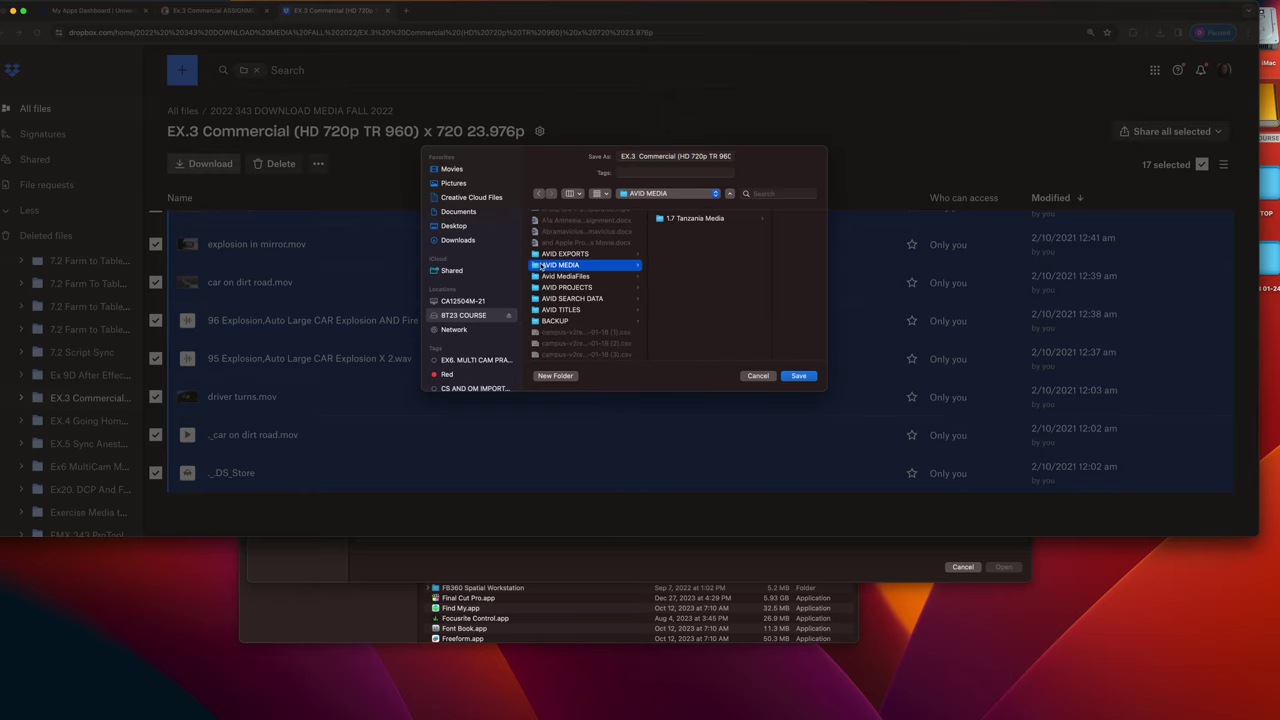
left_click(797, 375)
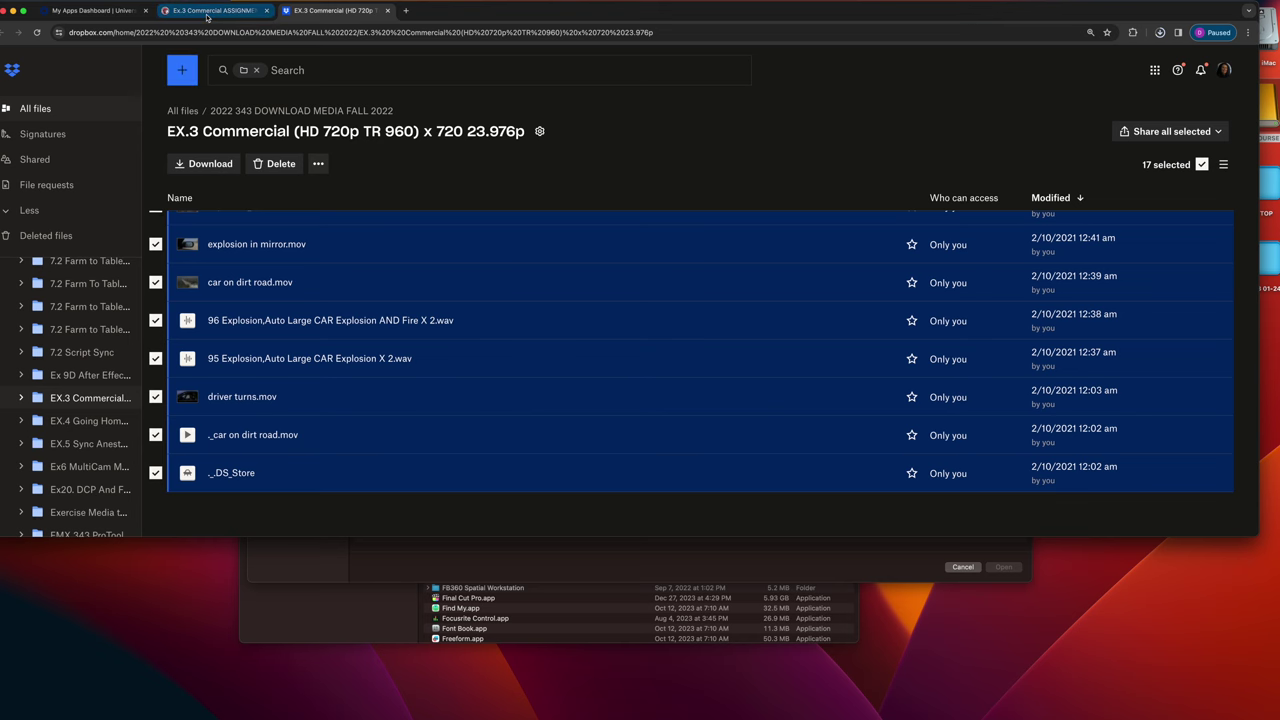
Return to the course modules and open the Dropbox media folder linked in the Ex.4 Going Home assignment
left_click(208, 12)
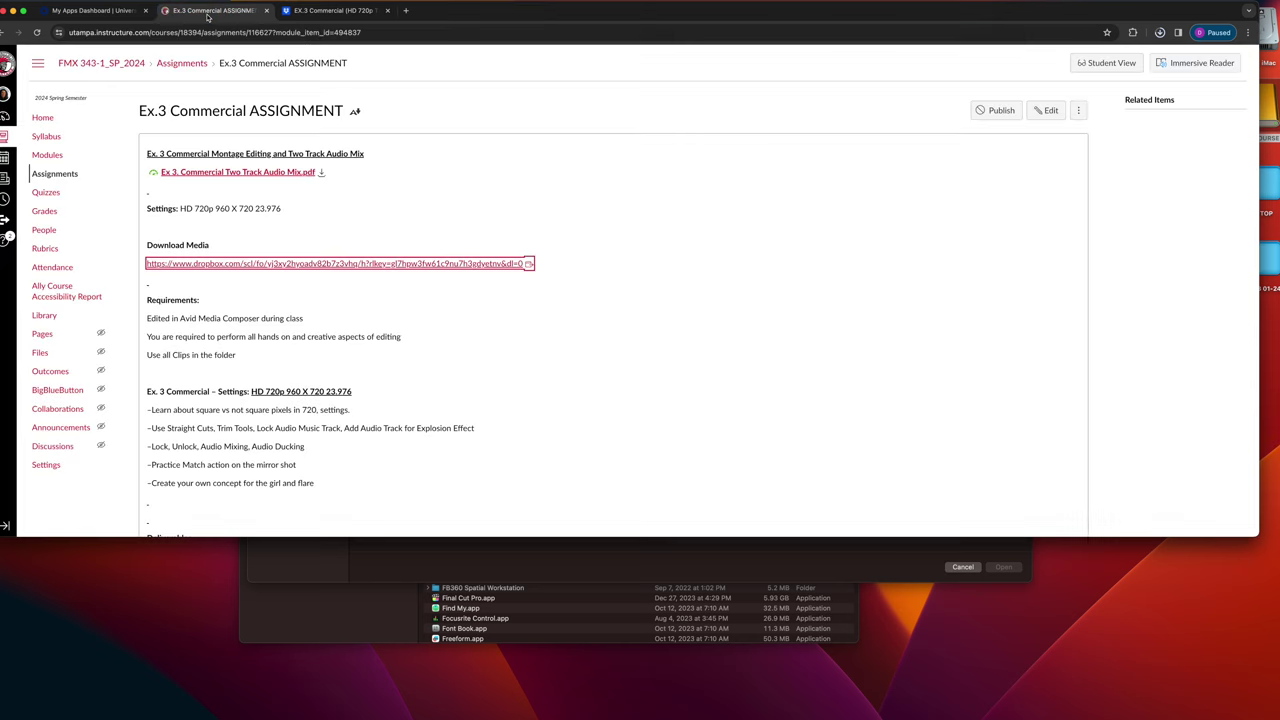
left_click(183, 65)
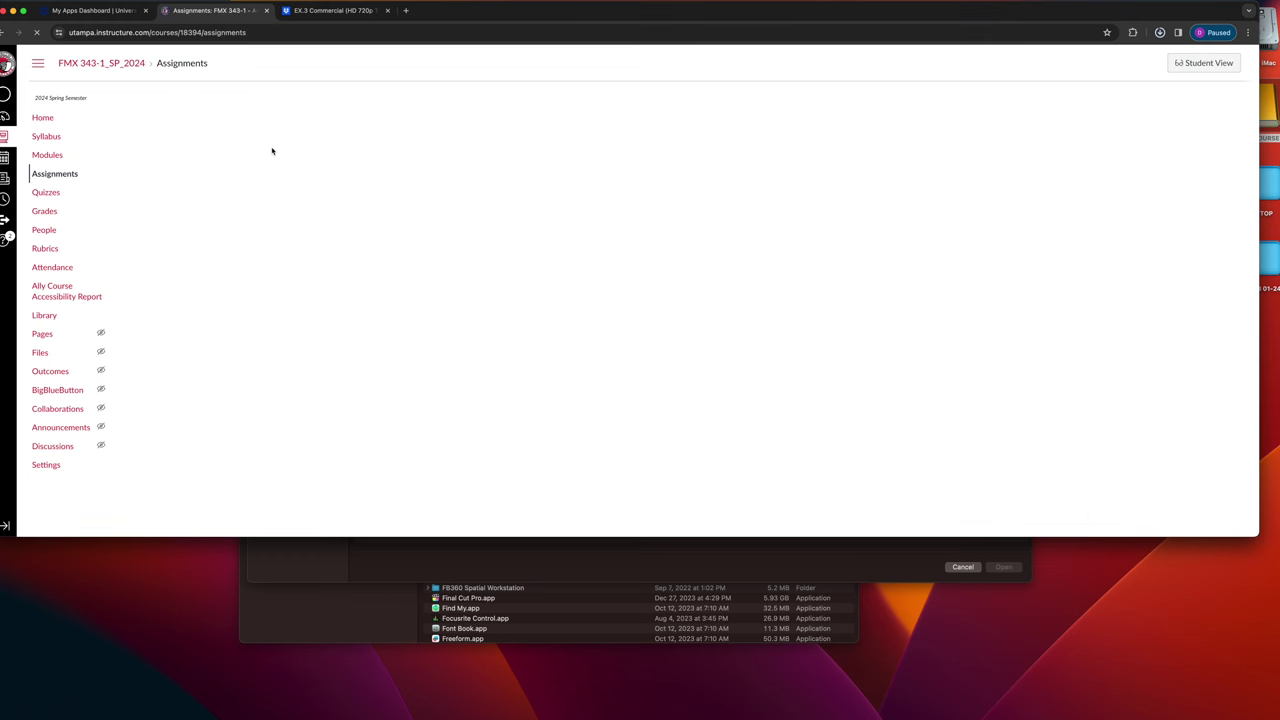
key("super+bracketleft")
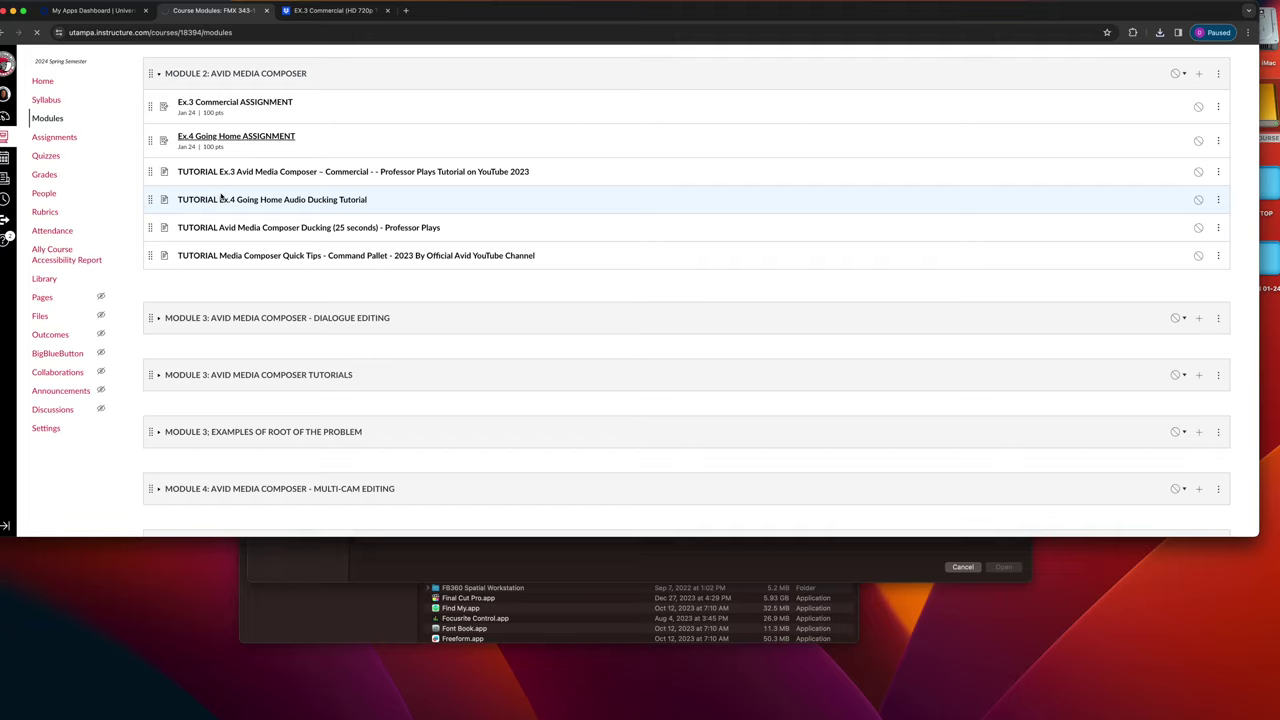
left_click(250, 265)
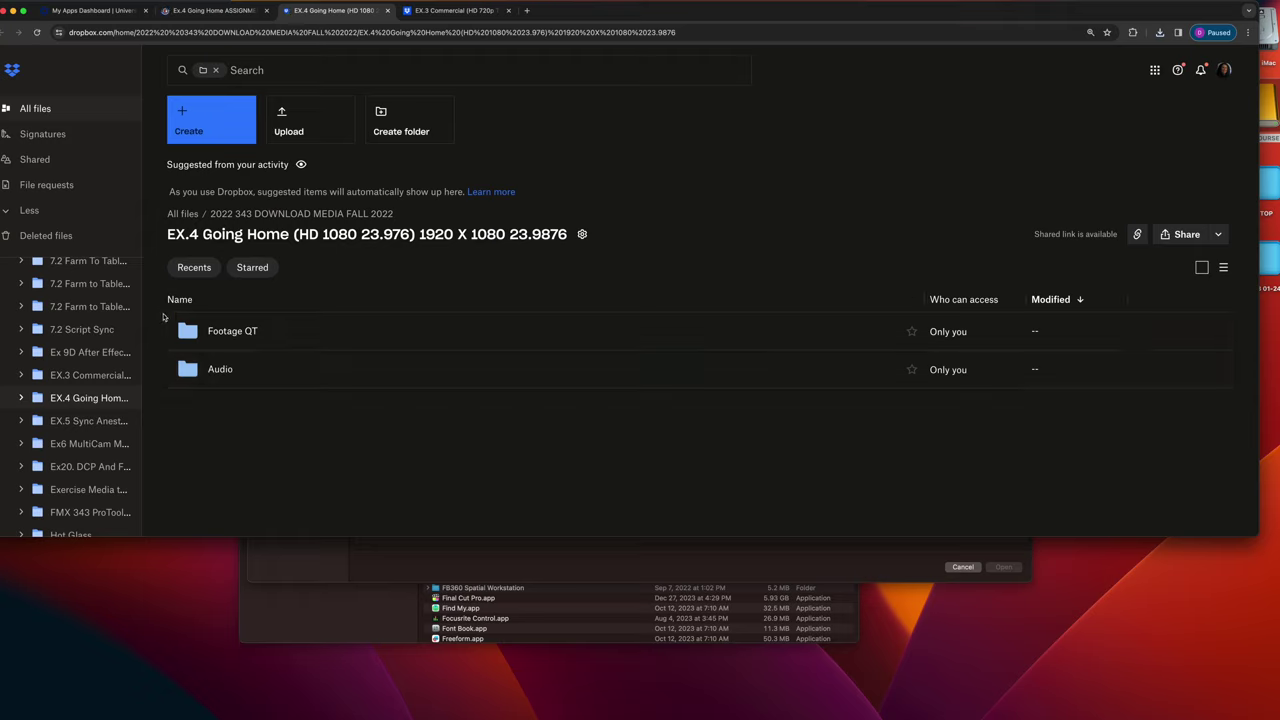
Download the Footage QT and Audio folders of EX.4 Going Home into AVID MEDIA on the 8T23 COURSE drive
left_click(155, 330)
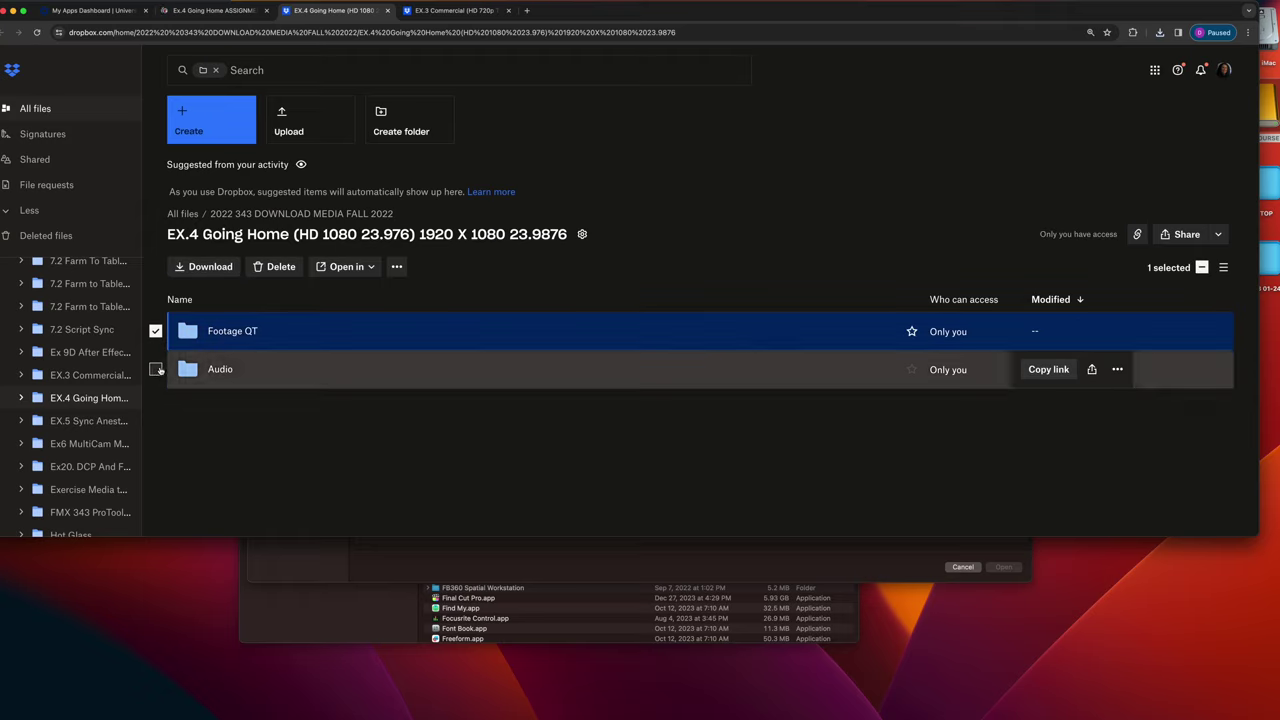
left_click(155, 369)
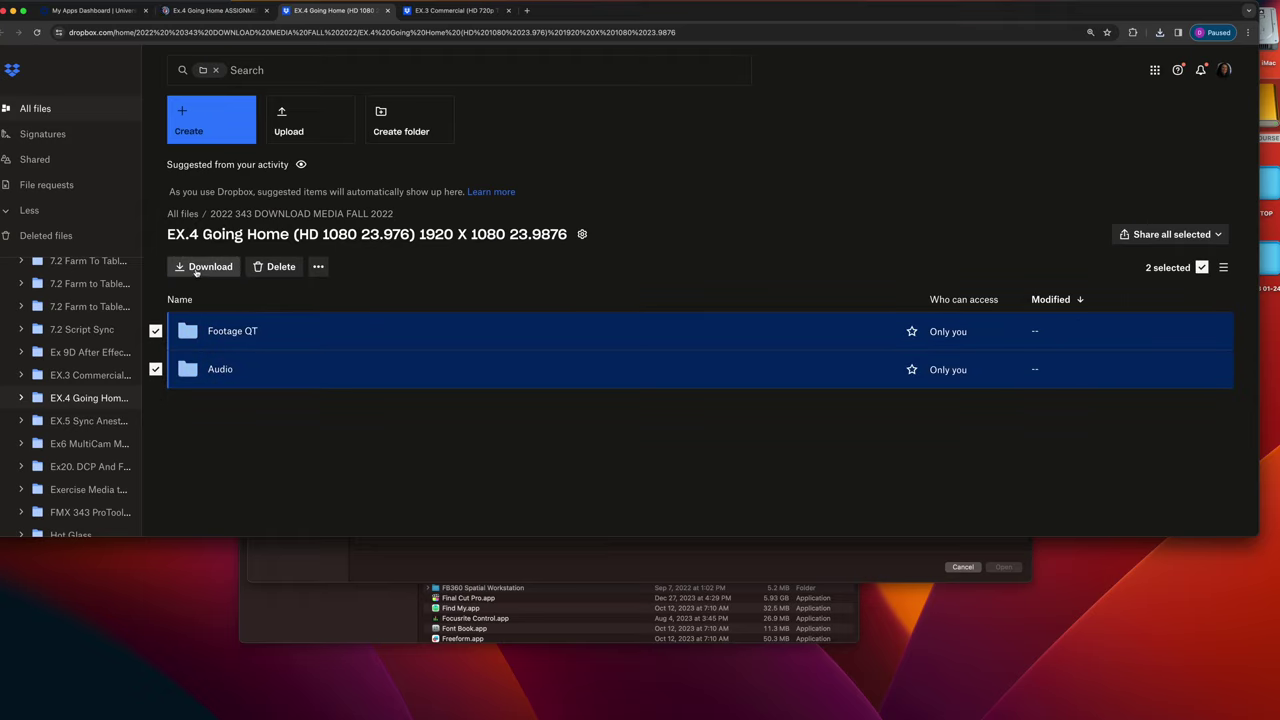
left_click(196, 268)
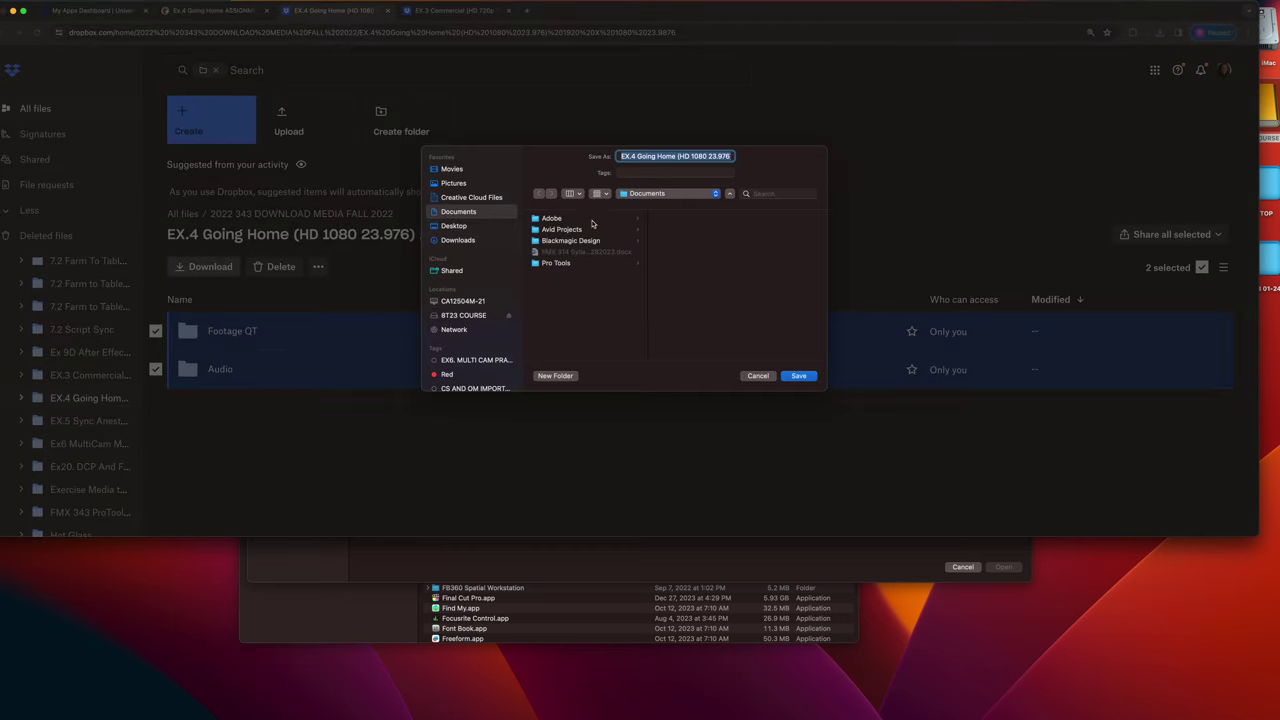
left_click(478, 317)
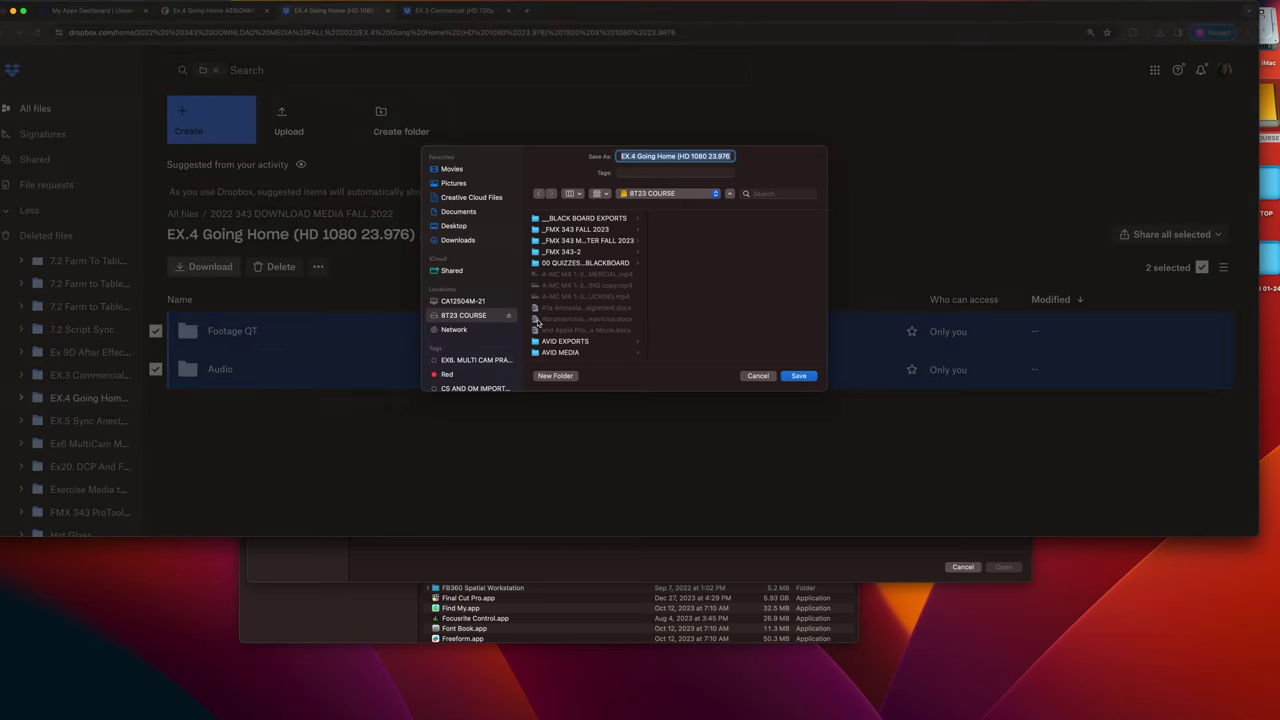
left_click(557, 311)
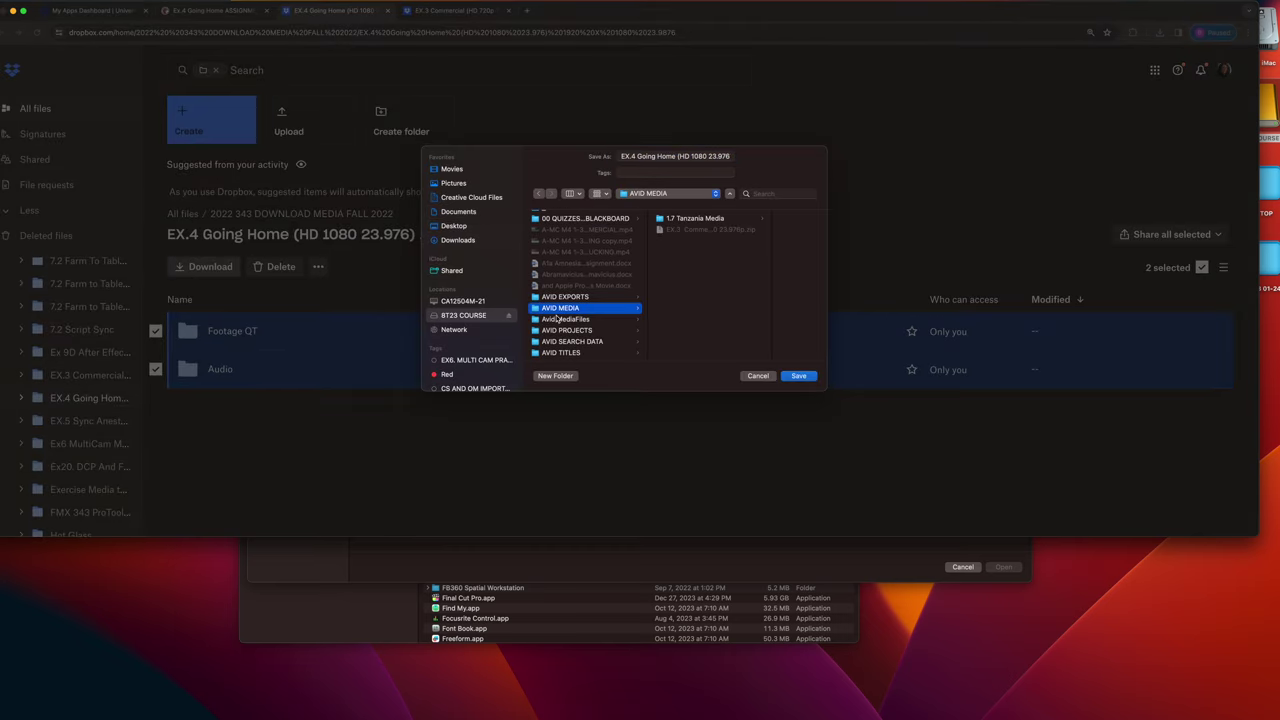
left_click(796, 376)
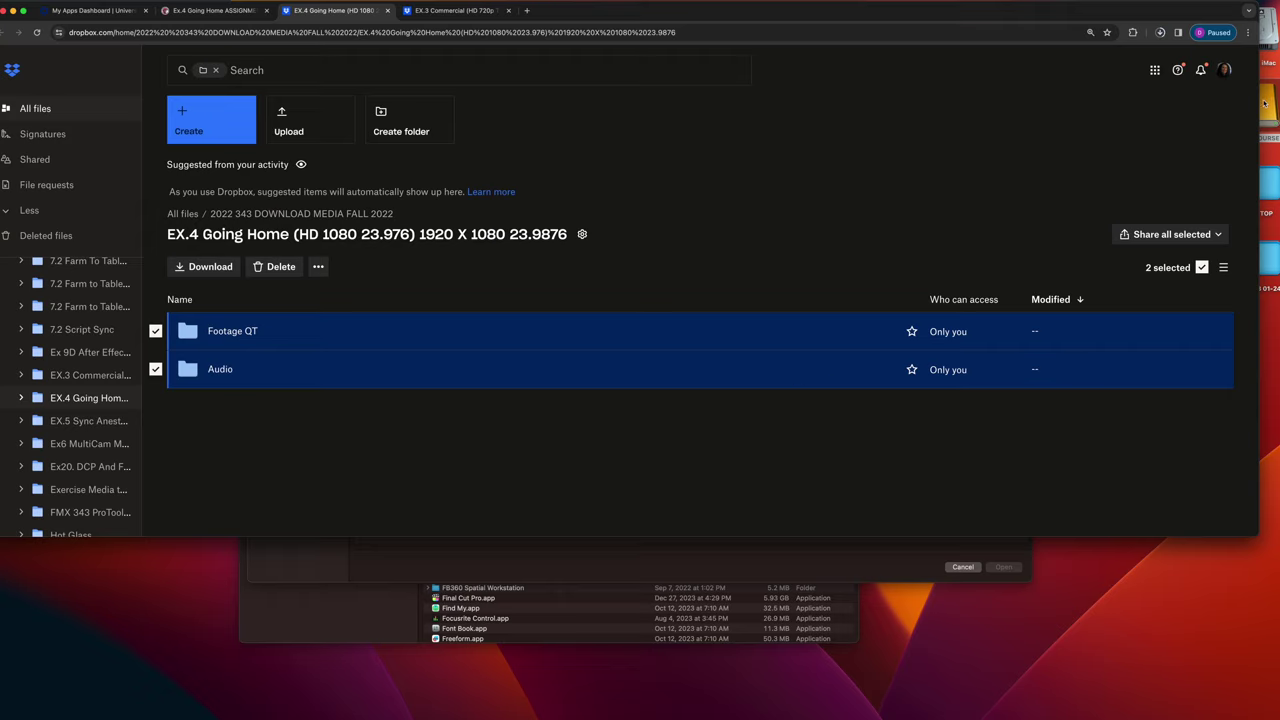
Switch to Finder and extract the EX.3 Commercial ZIP archive in AVID MEDIA
key("super+Tab")
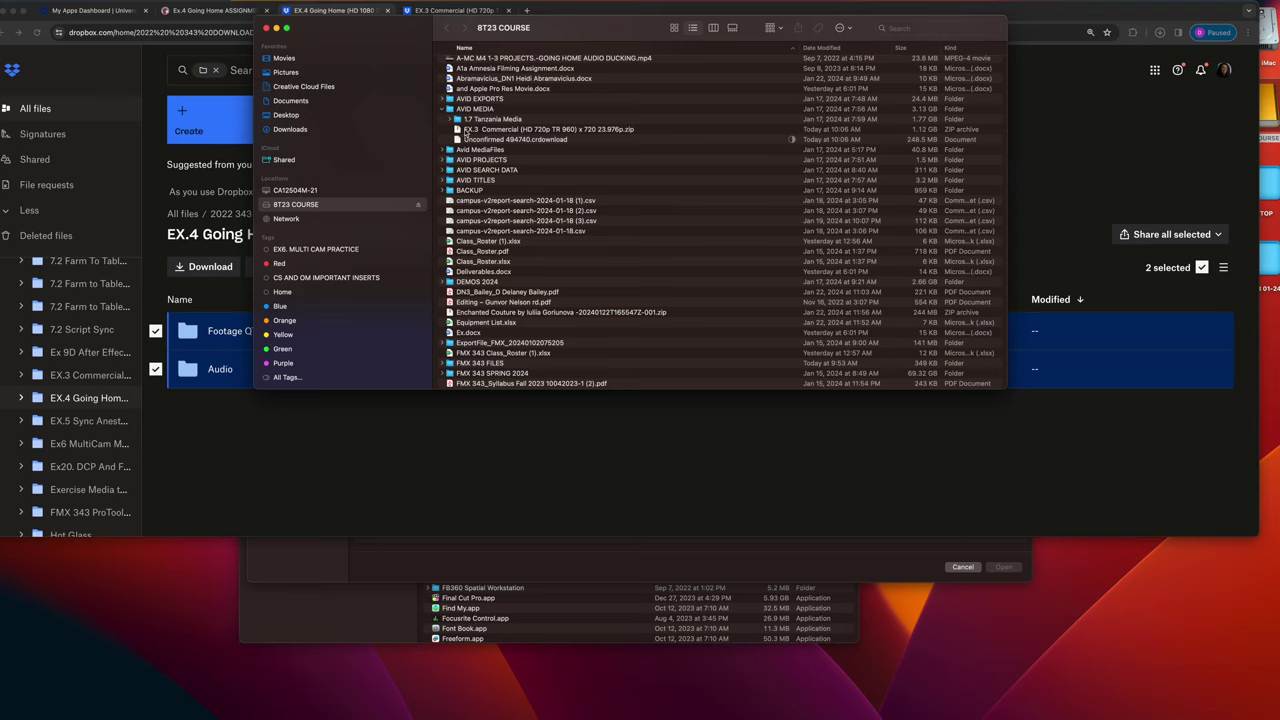
left_click(462, 130)
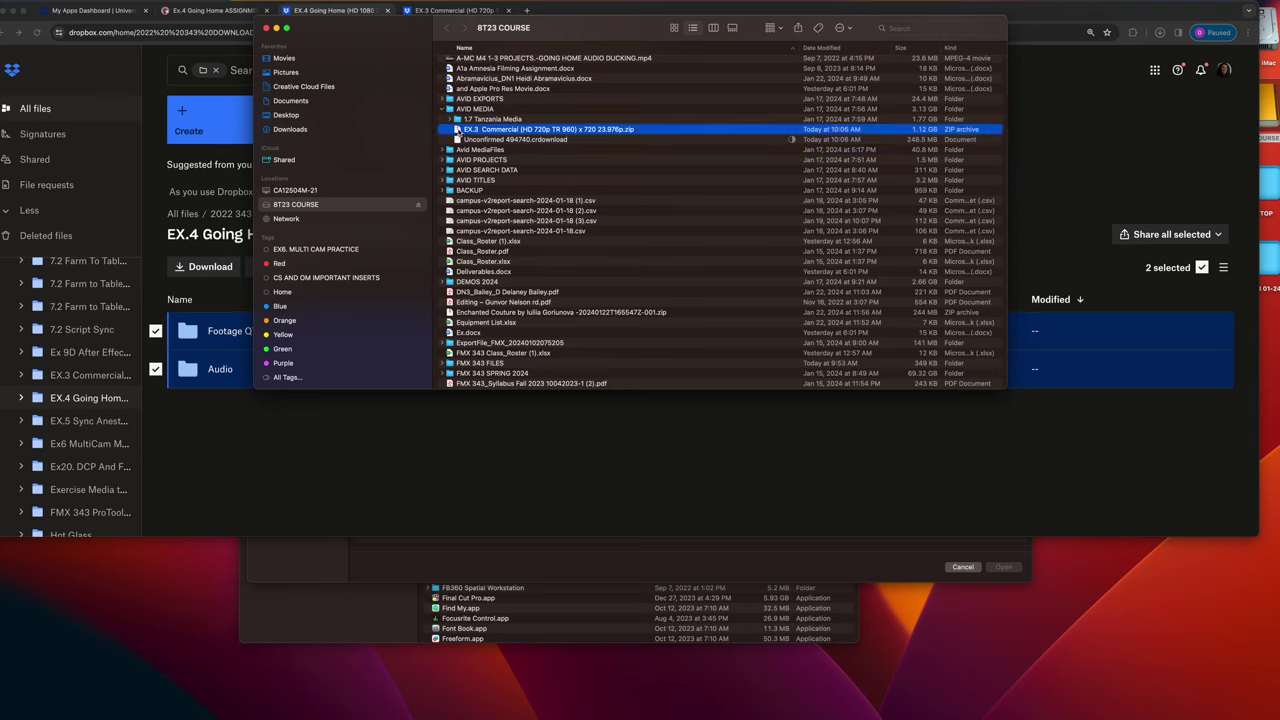
double_click(456, 130)
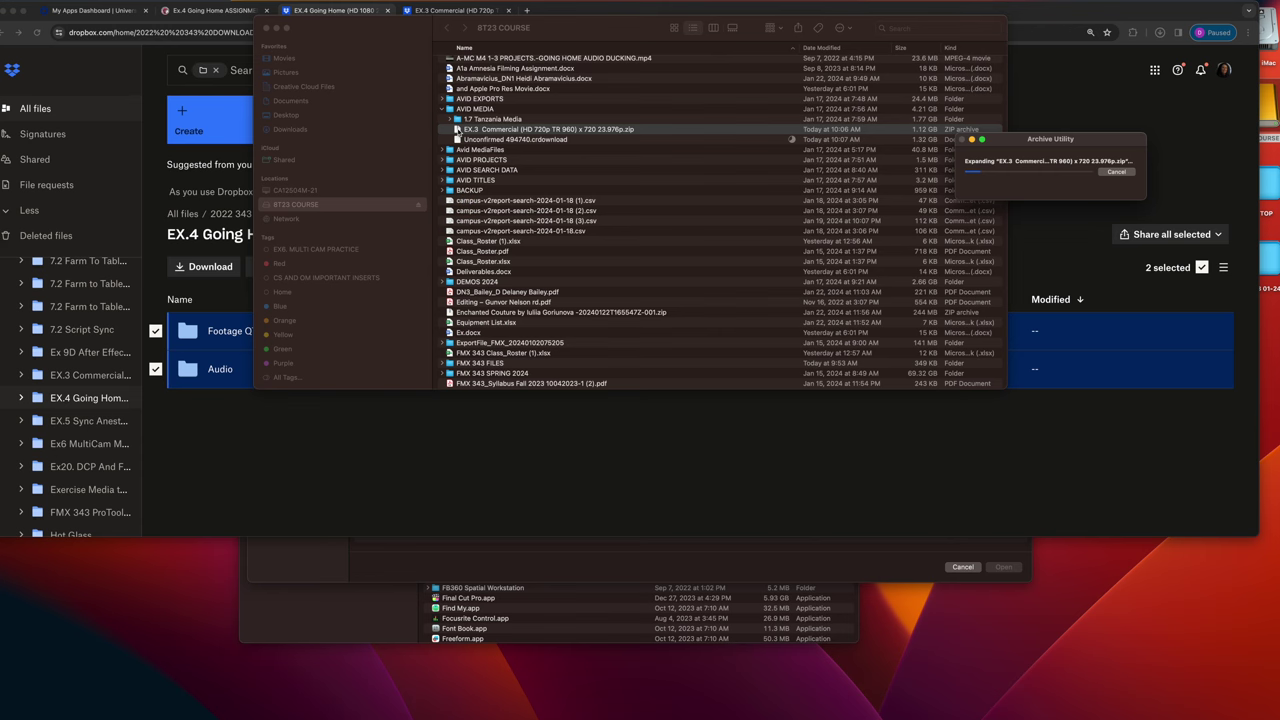
Open the extracted EX.3 Commercial folder in an enlarged window and create two new folders inside it
left_click(463, 88)
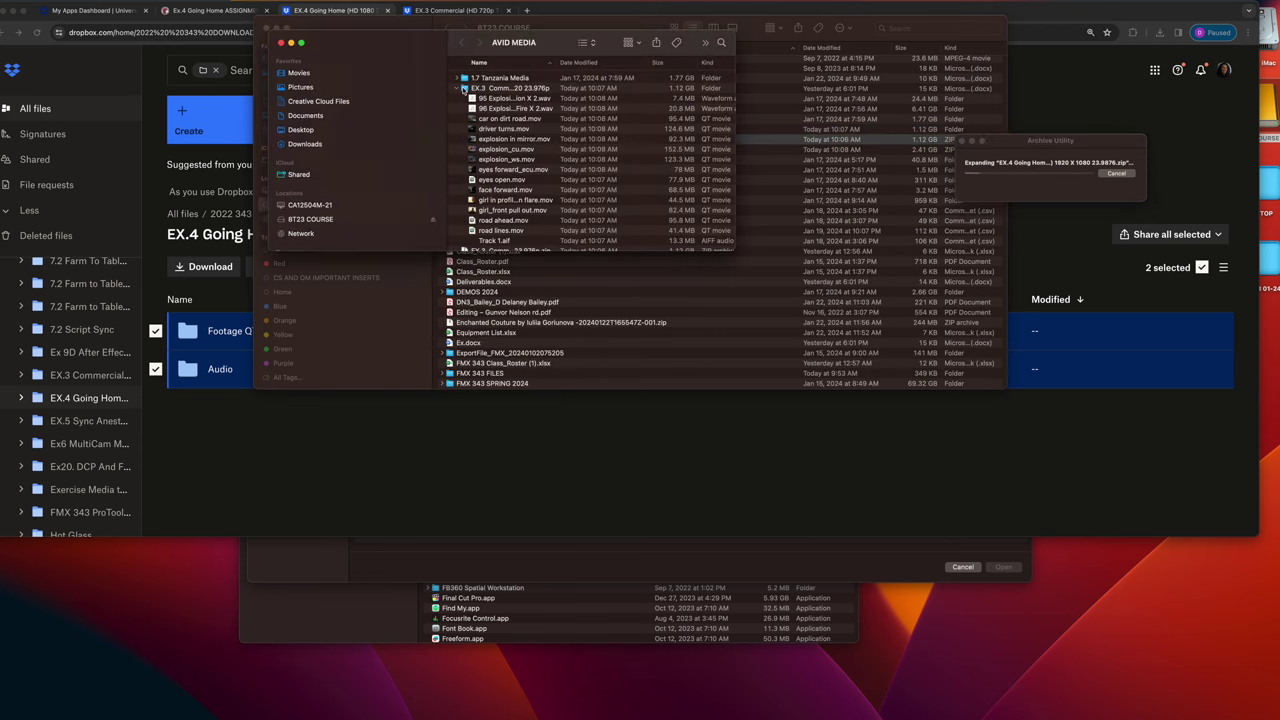
double_click(463, 88)
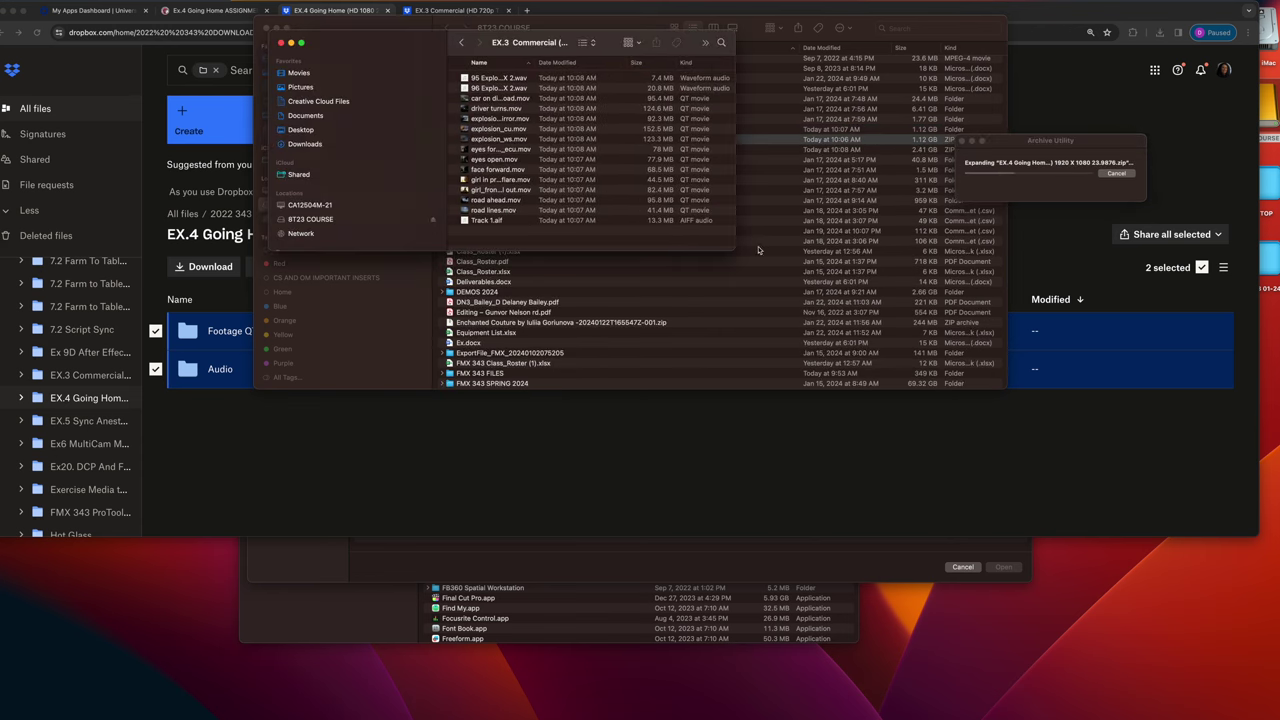
left_click_drag(737, 249, 879, 337)
right_click(586, 256)
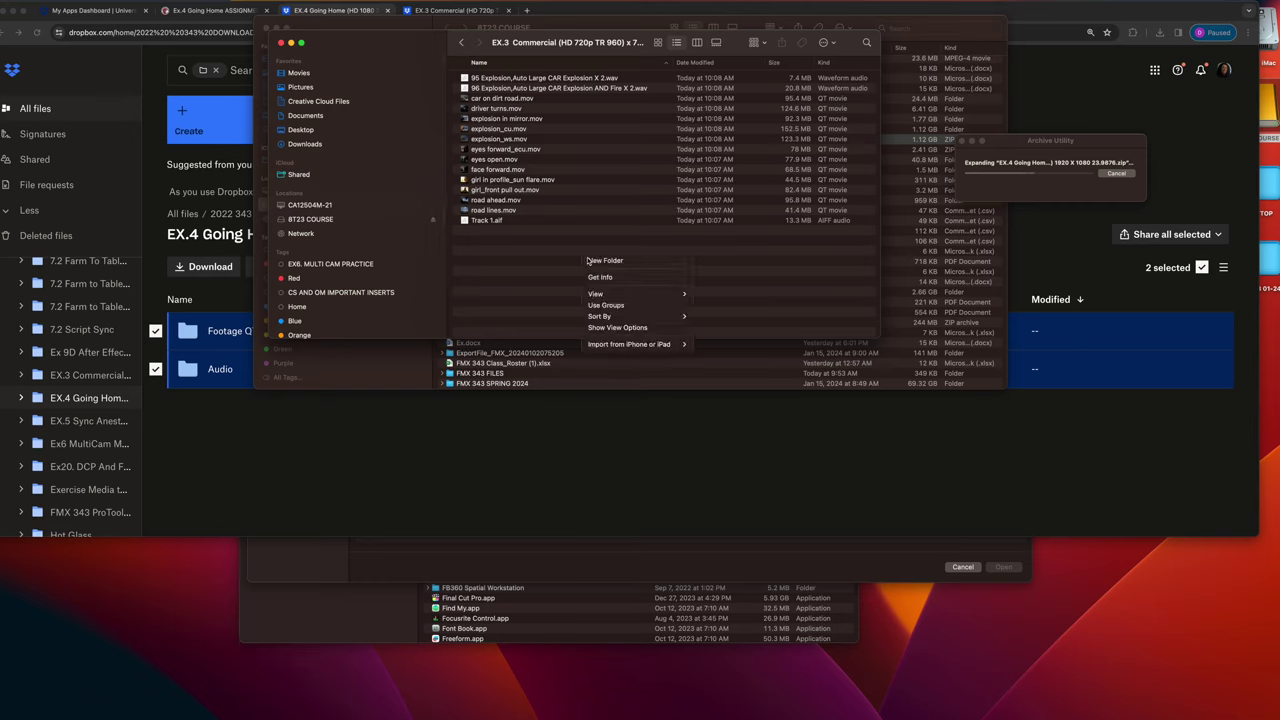
left_click(598, 262)
right_click(598, 265)
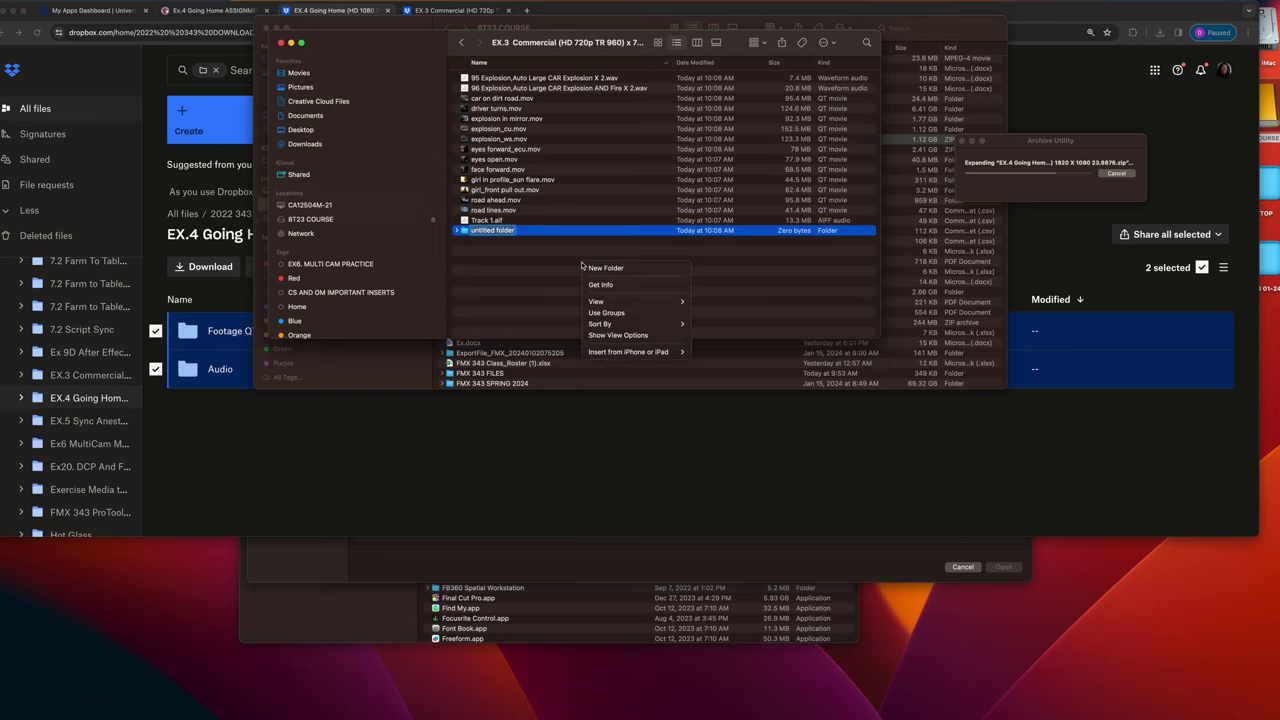
left_click(602, 268)
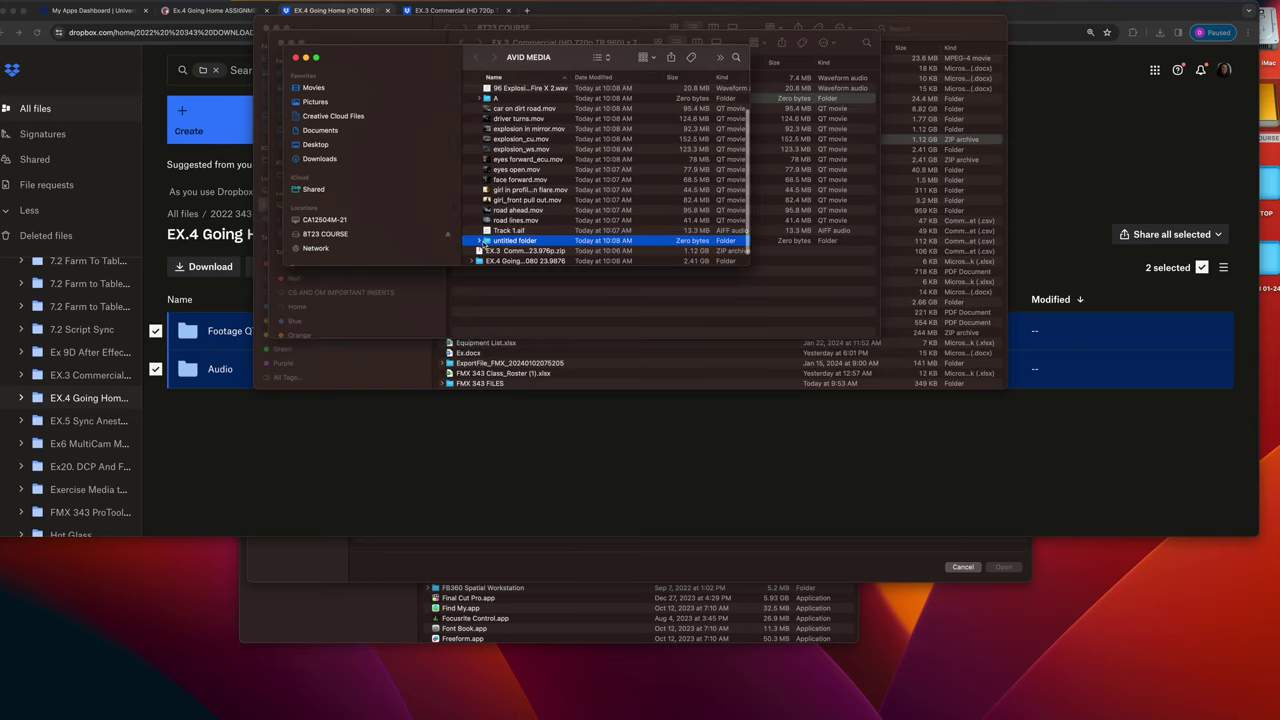
Rename the new folder "A" inside EX.3 Commercial as AUDIO
scroll(535, 253, "up", 2)
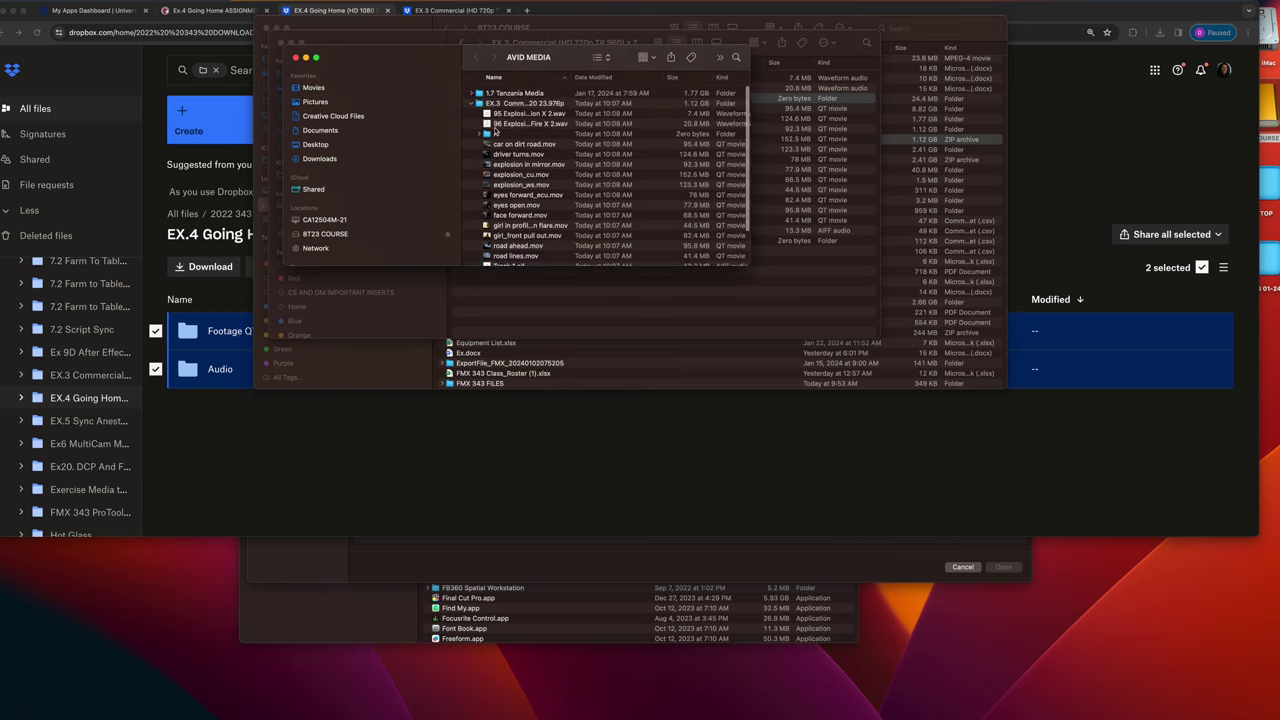
left_click(497, 134)
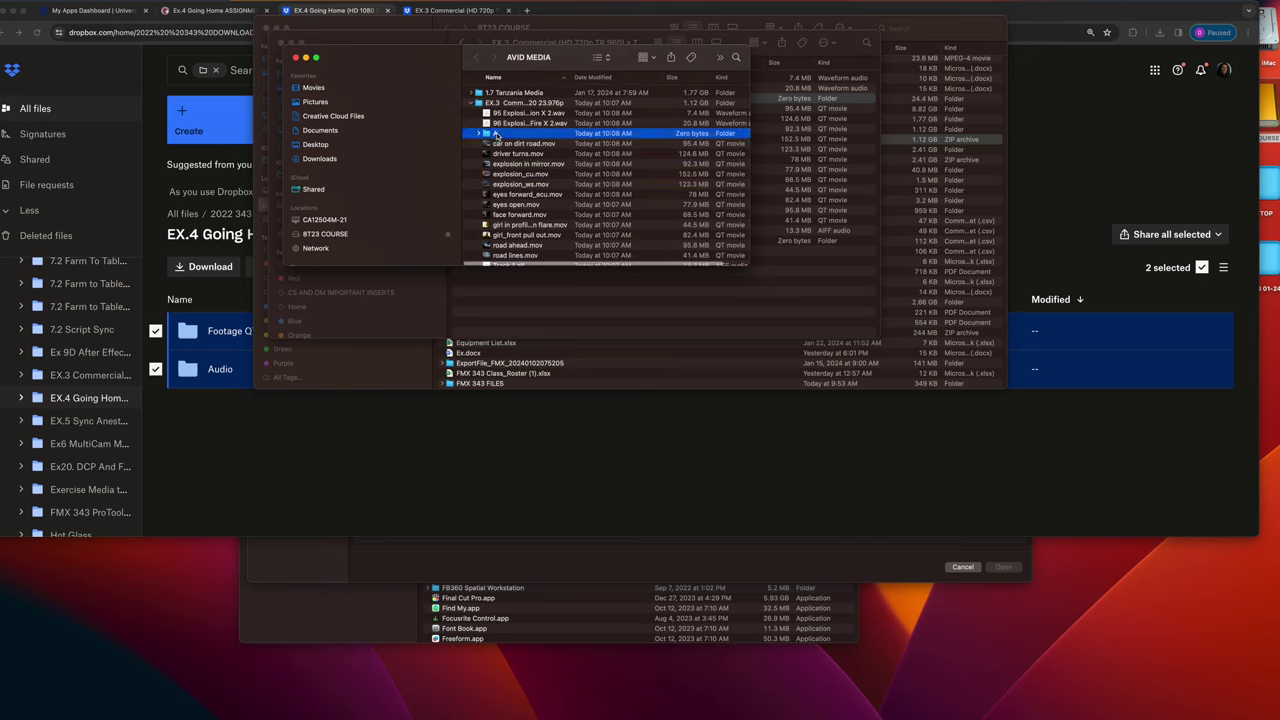
left_click(497, 134)
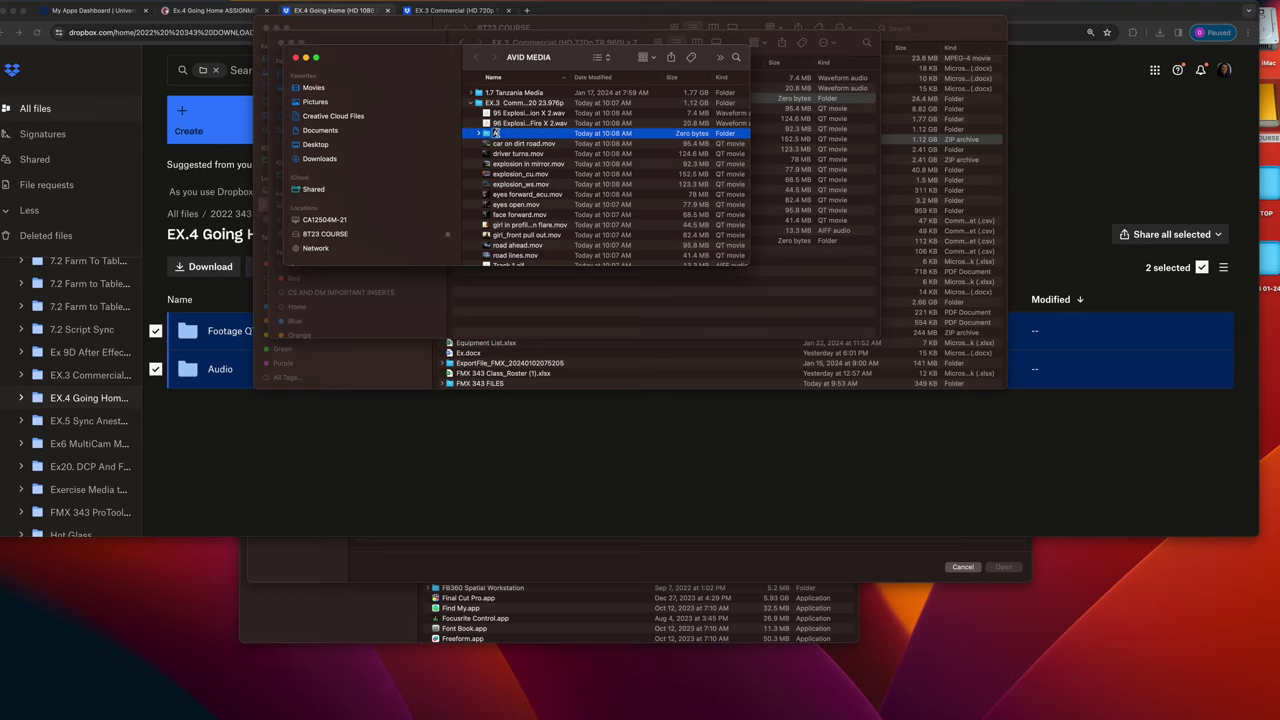
type("AUDIO")
Move the two car explosion WAV files and Track 1.aif into the AUDIO folder
left_click(491, 125)
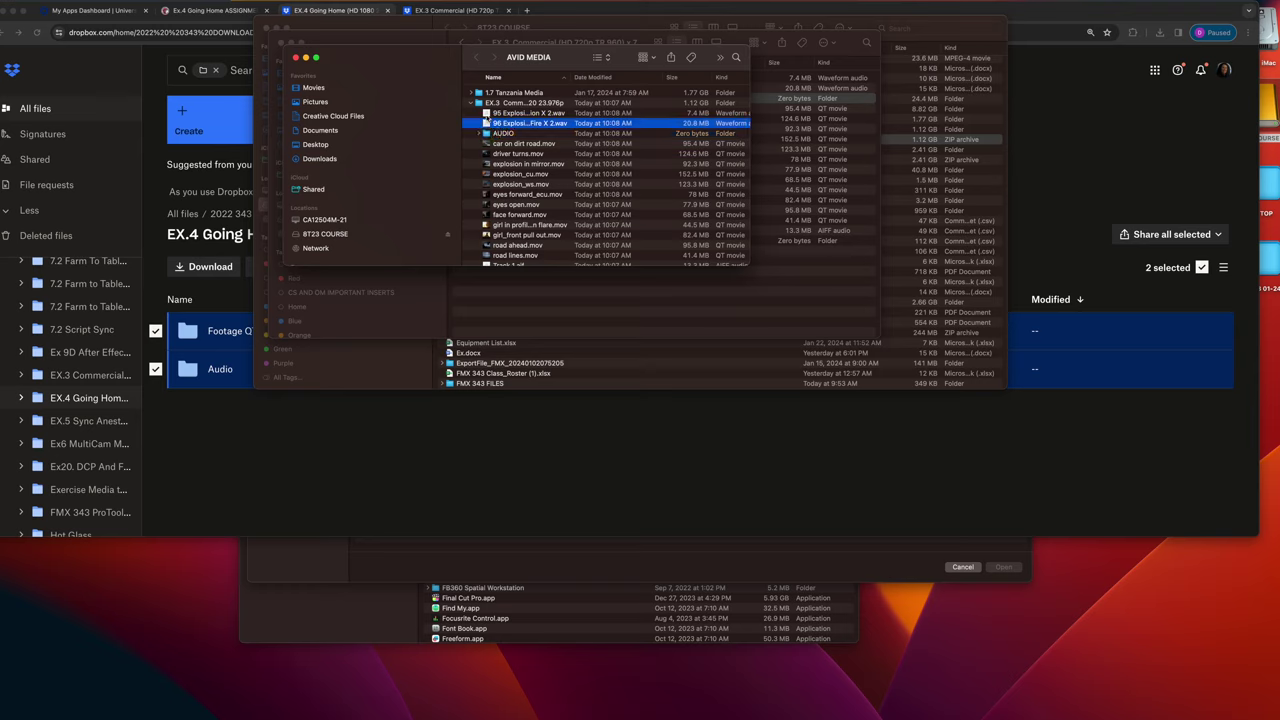
double_click(574, 78)
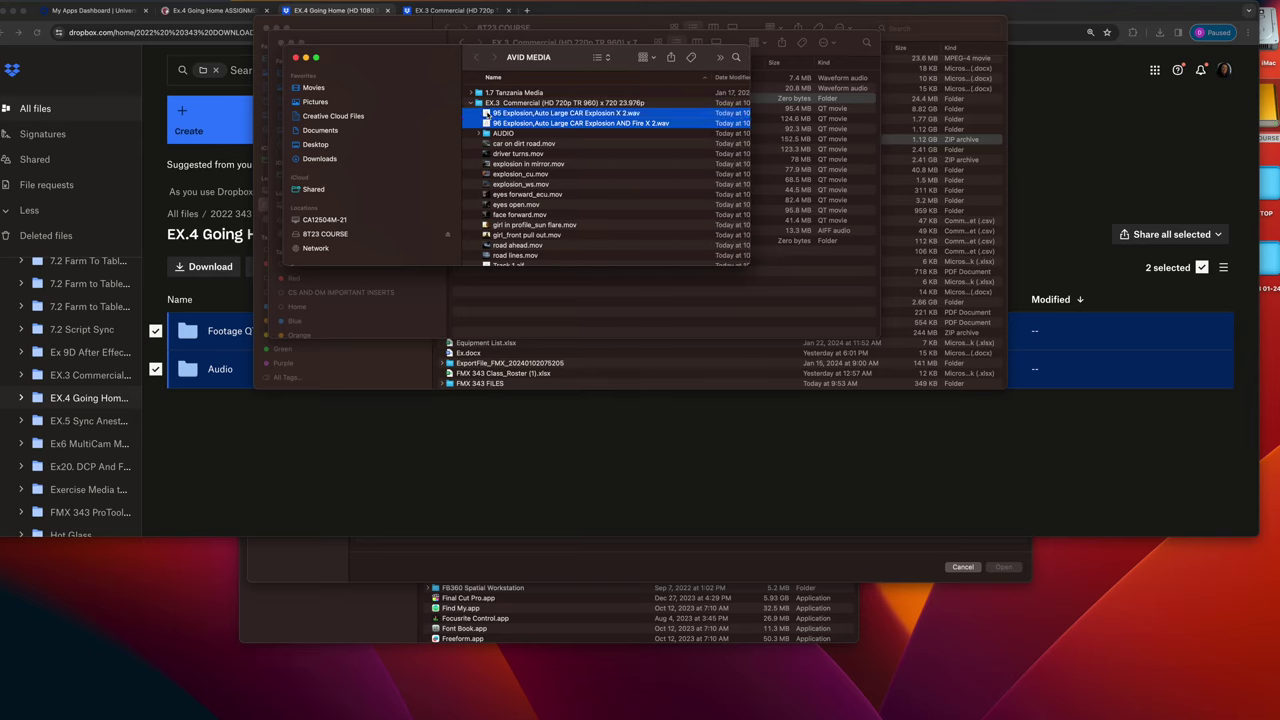
scroll(489, 140, "down", 1)
scroll(489, 150, "down", 1)
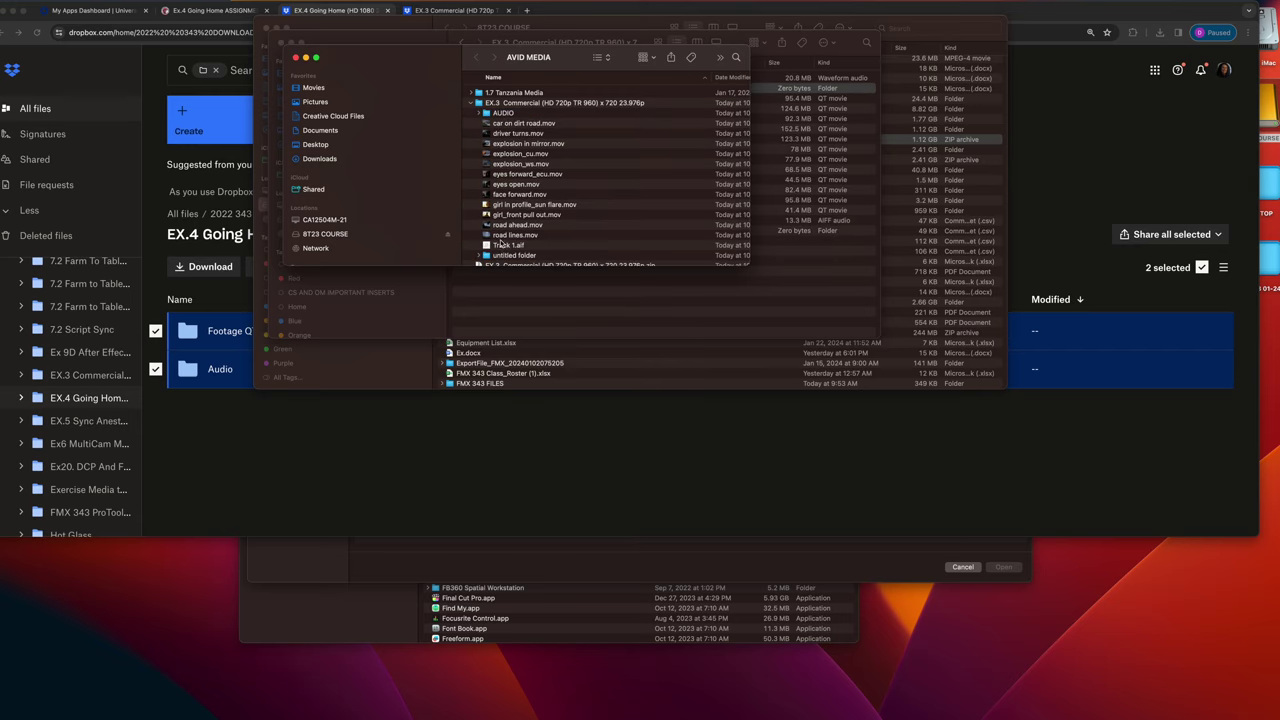
left_click_drag(489, 246, 502, 114)
left_click(495, 236)
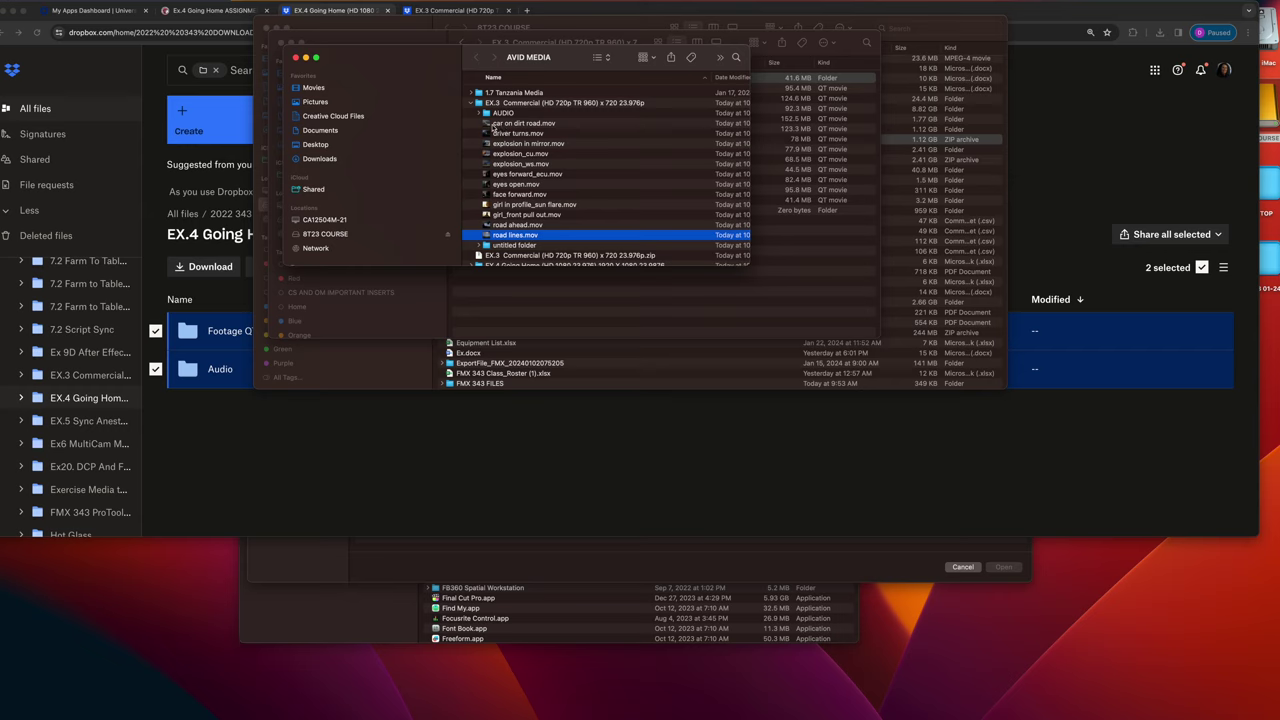
left_click(491, 124, "shift")
left_click_drag(491, 236, 492, 248)
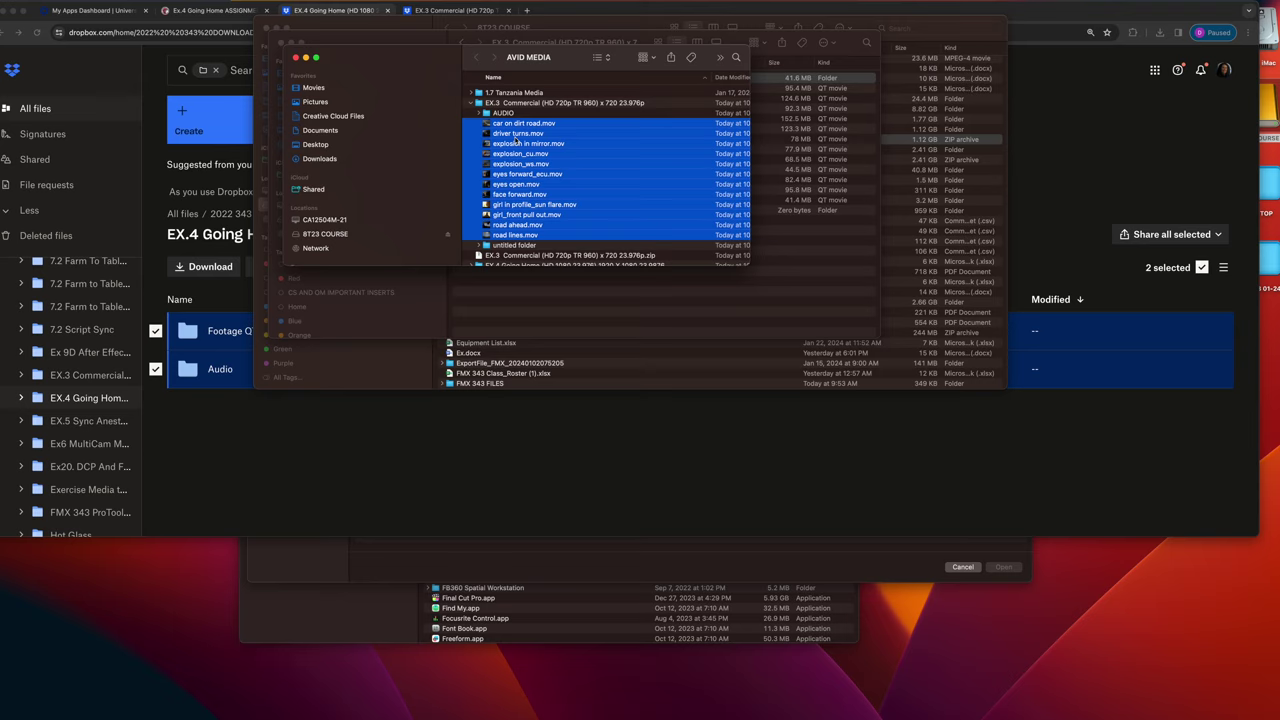
Rename the untitled folder inside EX.3 Commercial as MOVIES
left_click(498, 248)
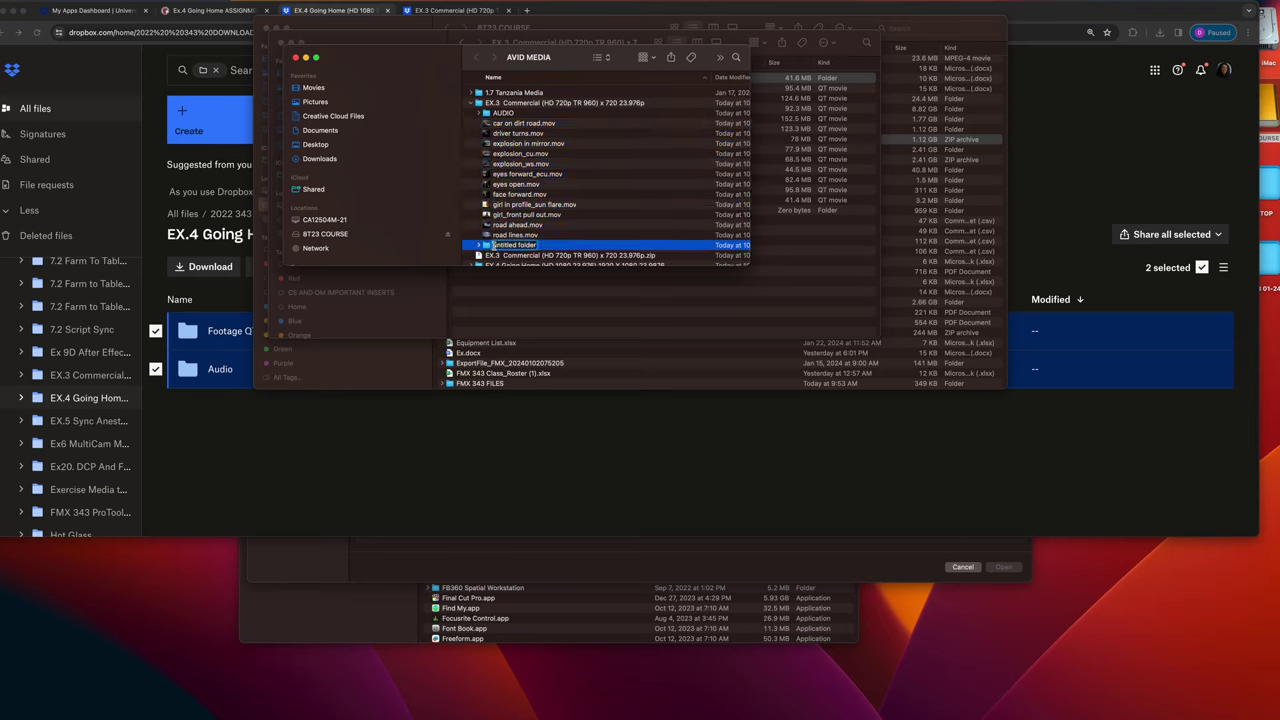
key("Return")
type("MOVIES")
Move all the .mov clips, from car on dirt road.mov to road lines.mov, into the MOVIES folder
left_click(605, 134)
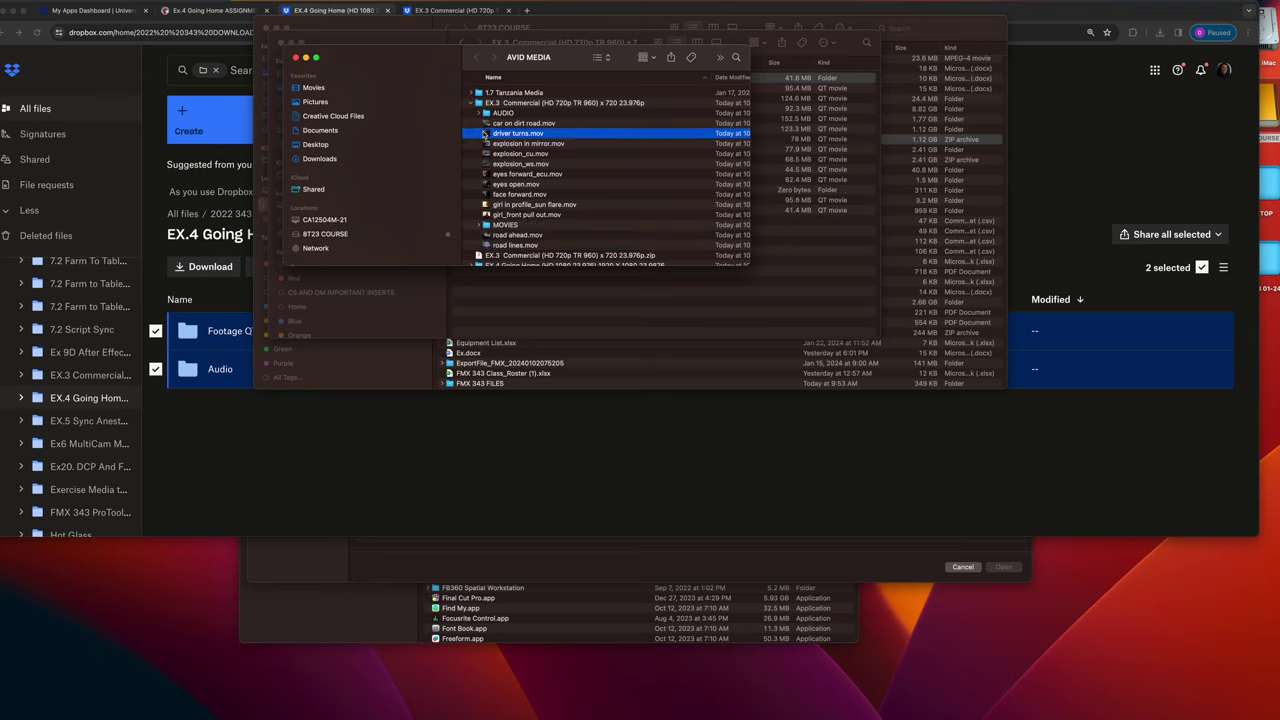
left_click(486, 124)
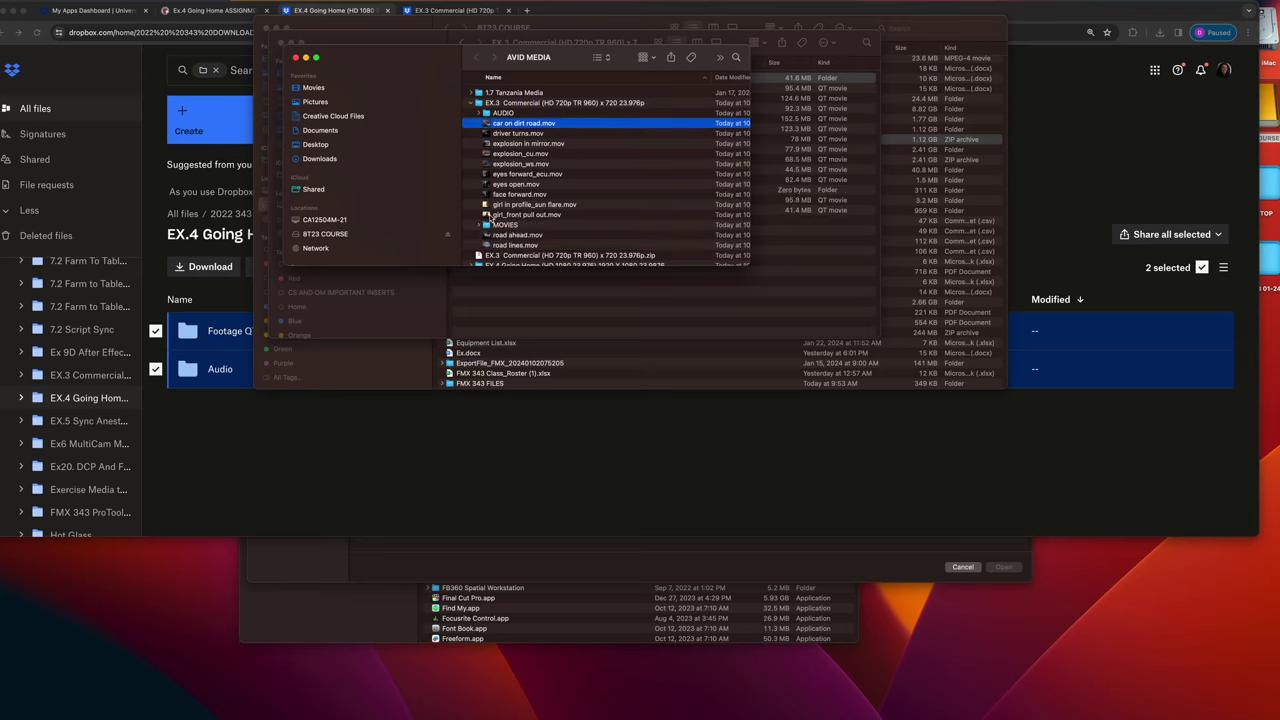
left_click(492, 215, "shift")
left_click_drag(492, 215, 494, 226)
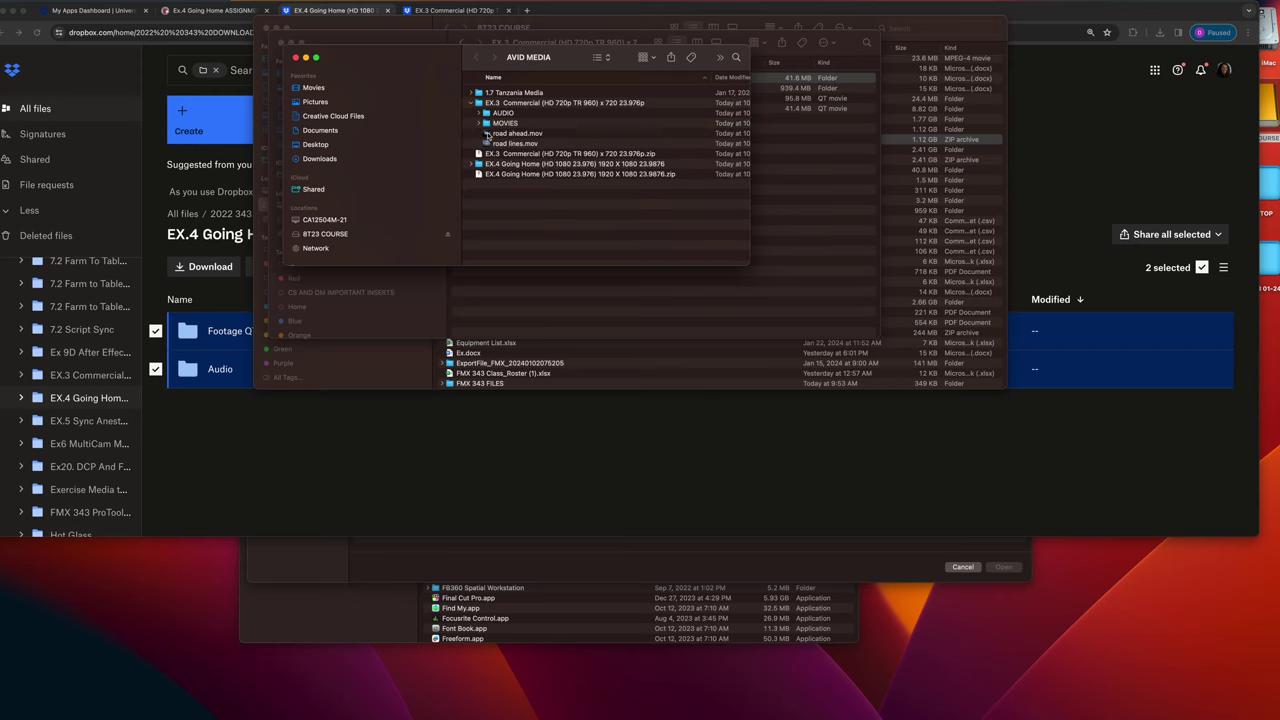
left_click(489, 134)
left_click(491, 146, "shift")
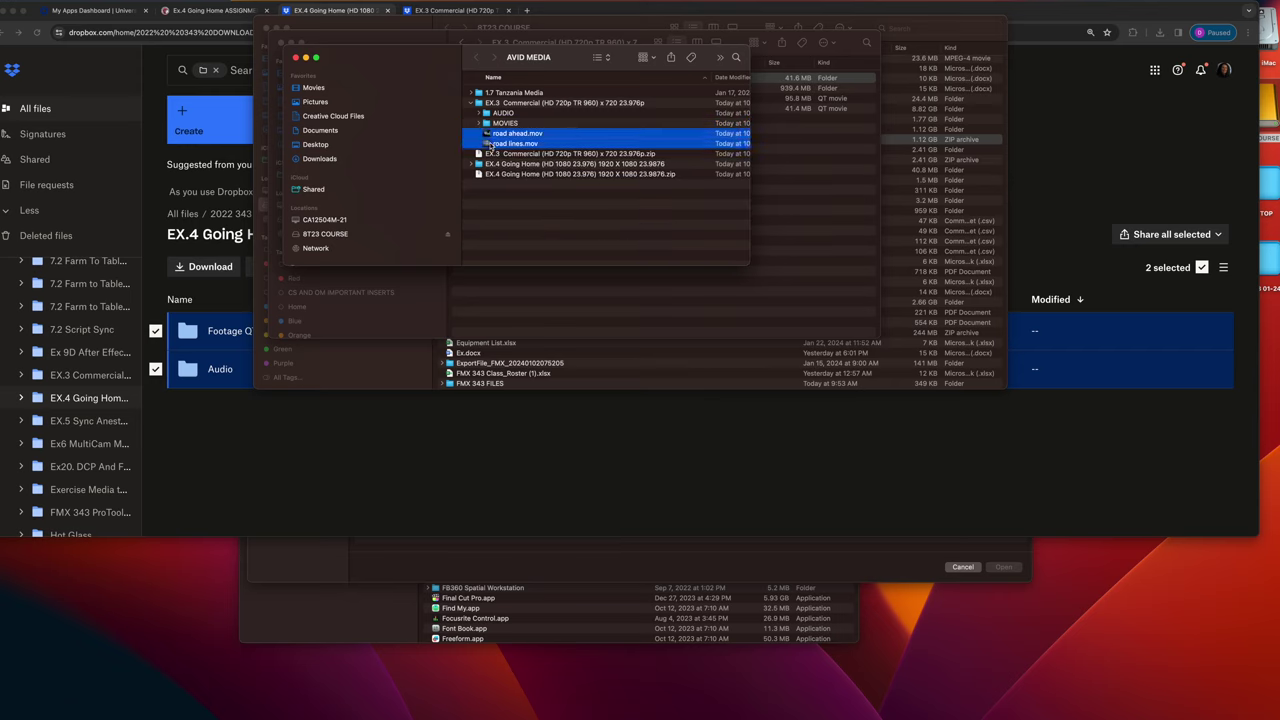
left_click_drag(491, 146, 502, 123)
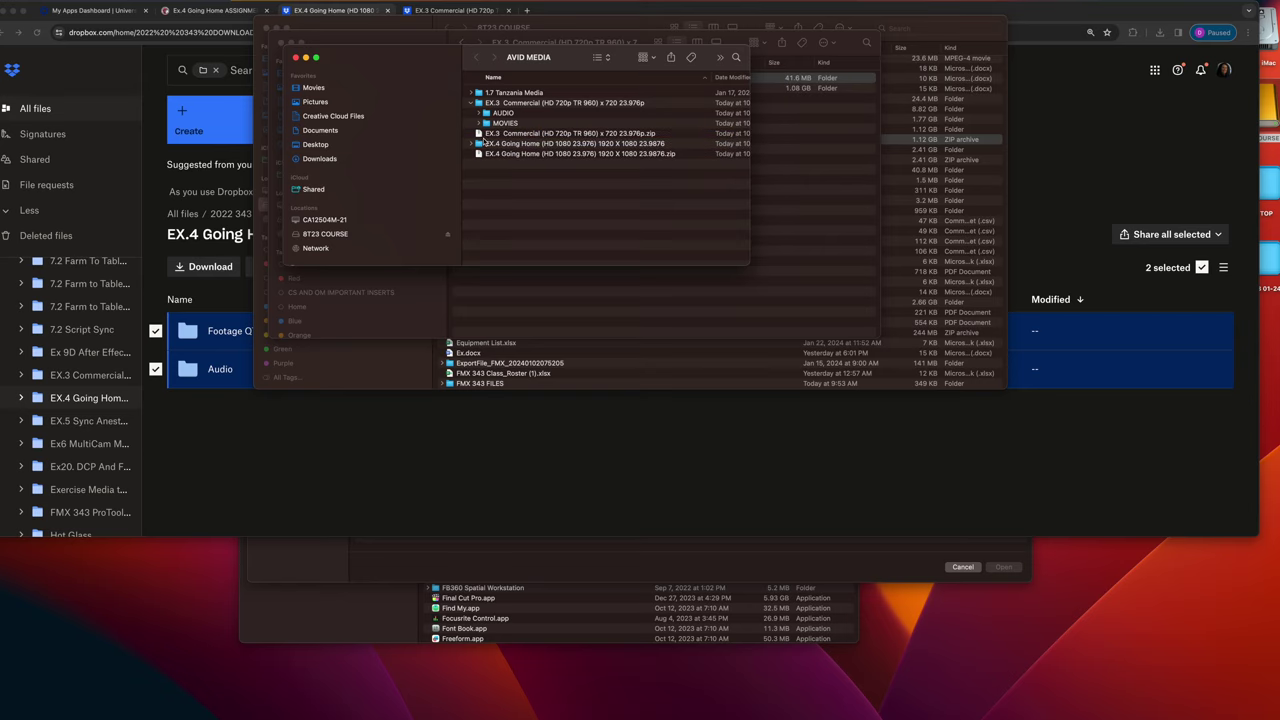
Move the EX.3 Commercial and EX.4 Going Home zip archives in AVID MEDIA to the Trash
left_click(478, 135)
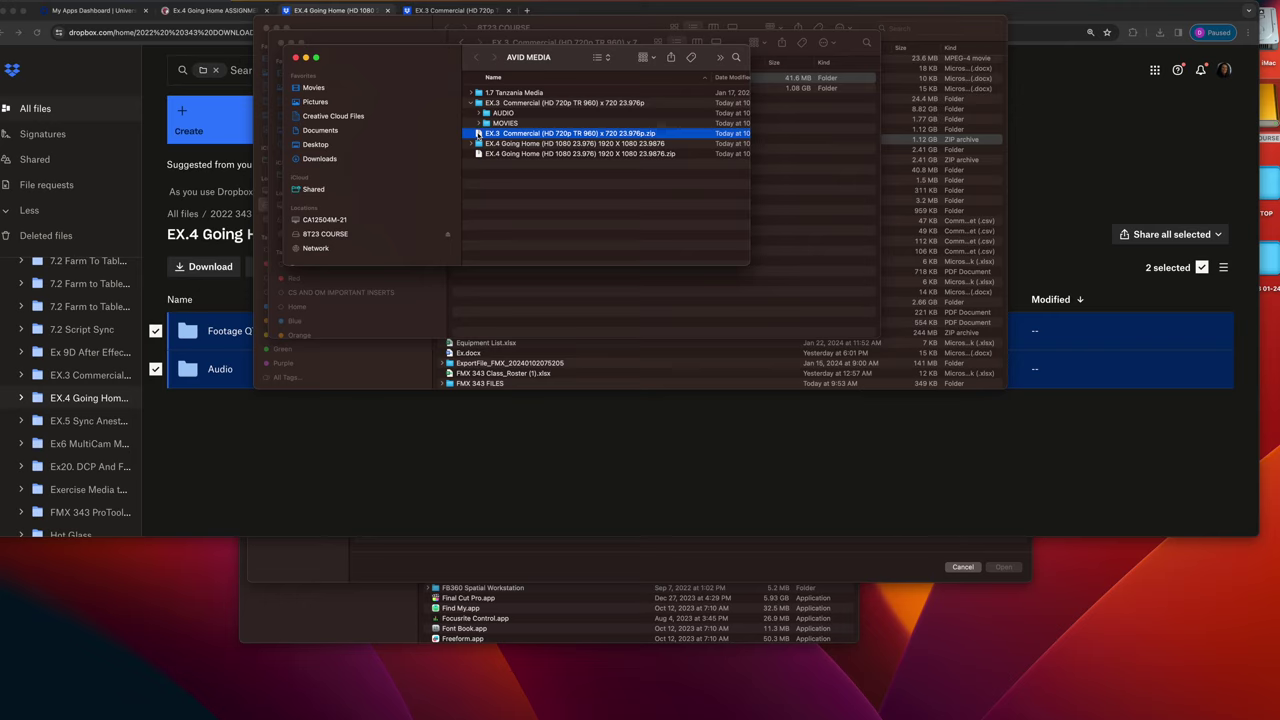
right_click(478, 134)
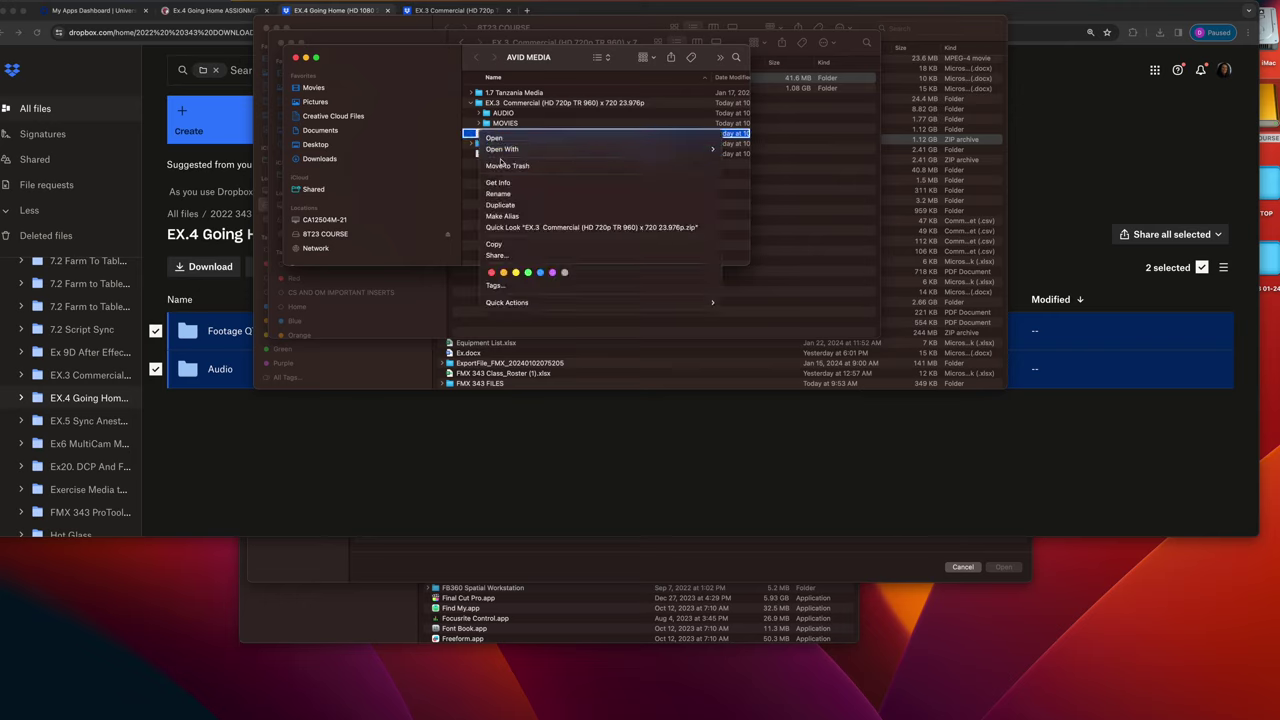
left_click(507, 165)
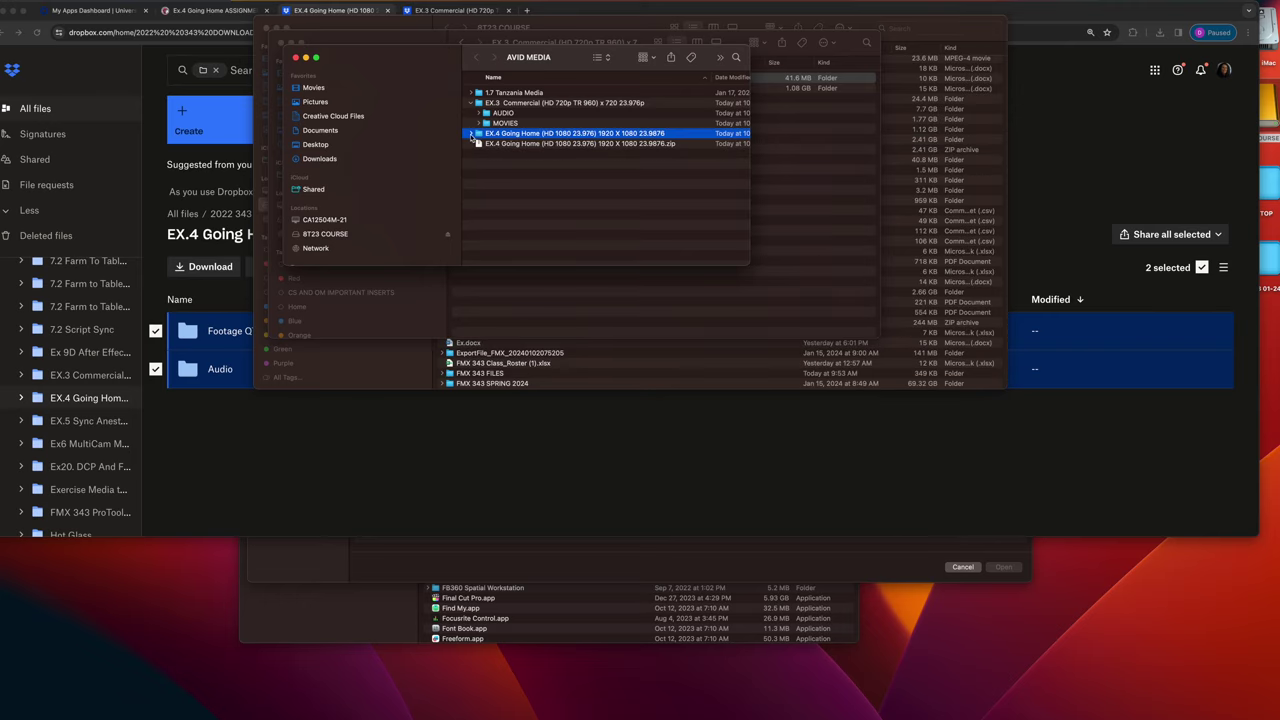
left_click(479, 144)
right_click(479, 144)
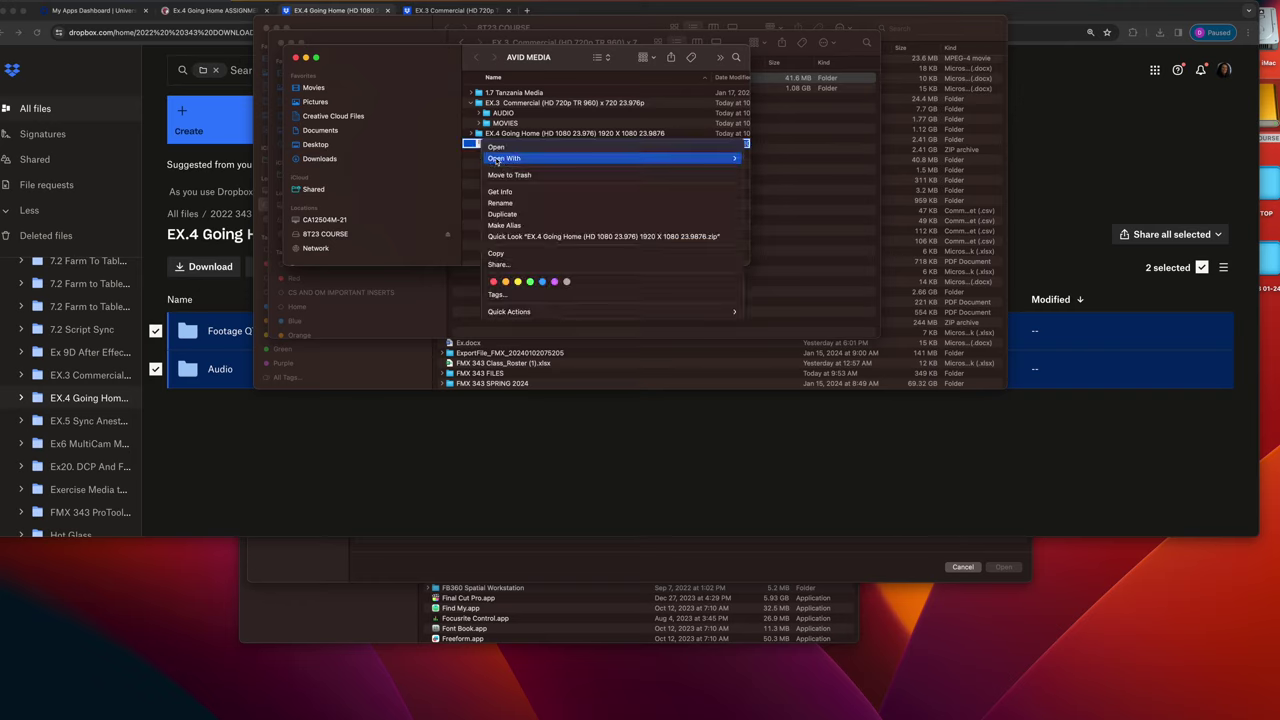
left_click(511, 175)
Rename the MOVIES folder inside EX.3 Commercial as Footage QT, copying the name from the EX.4 footage folder, and collapse both exercise folders
left_click(473, 133)
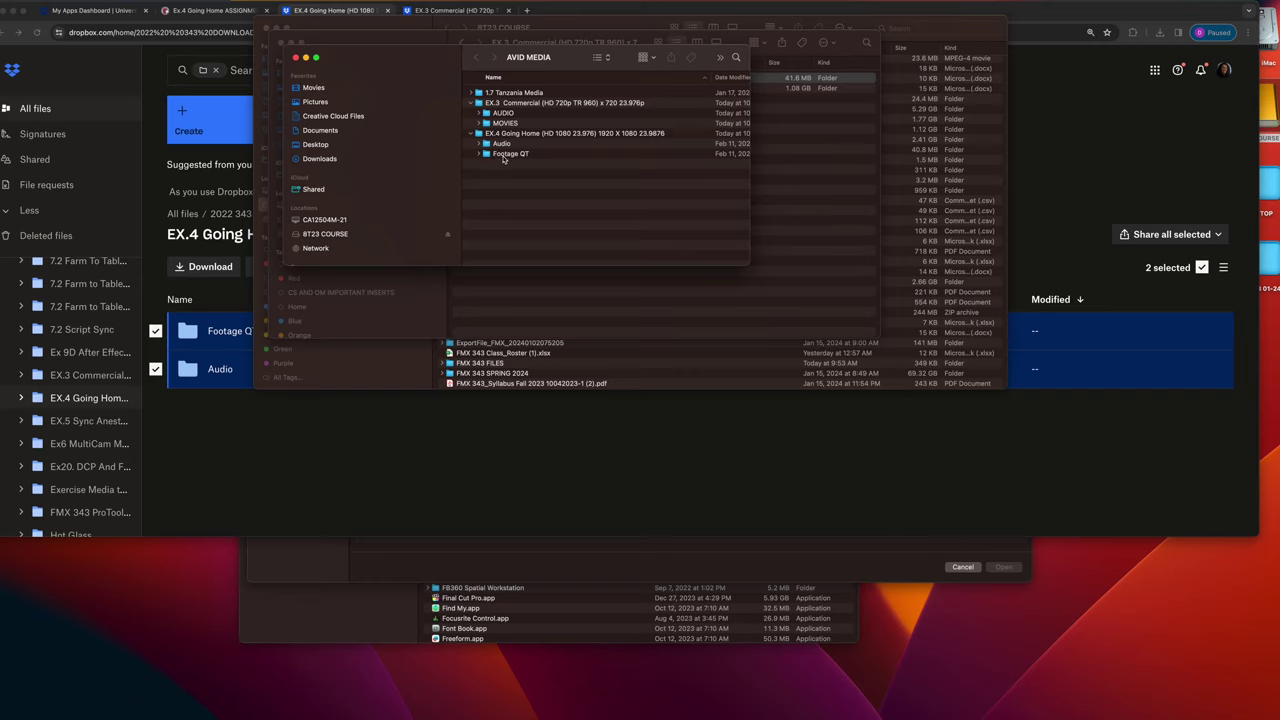
left_click(504, 155)
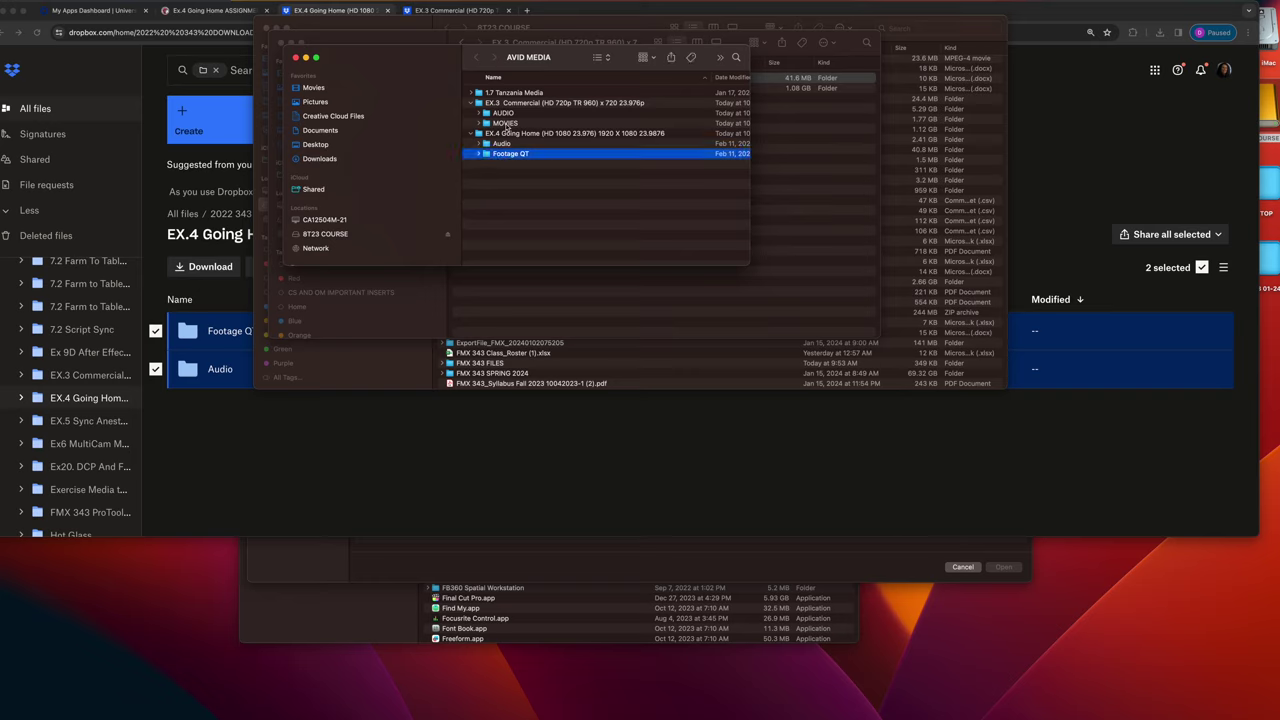
left_click(509, 124)
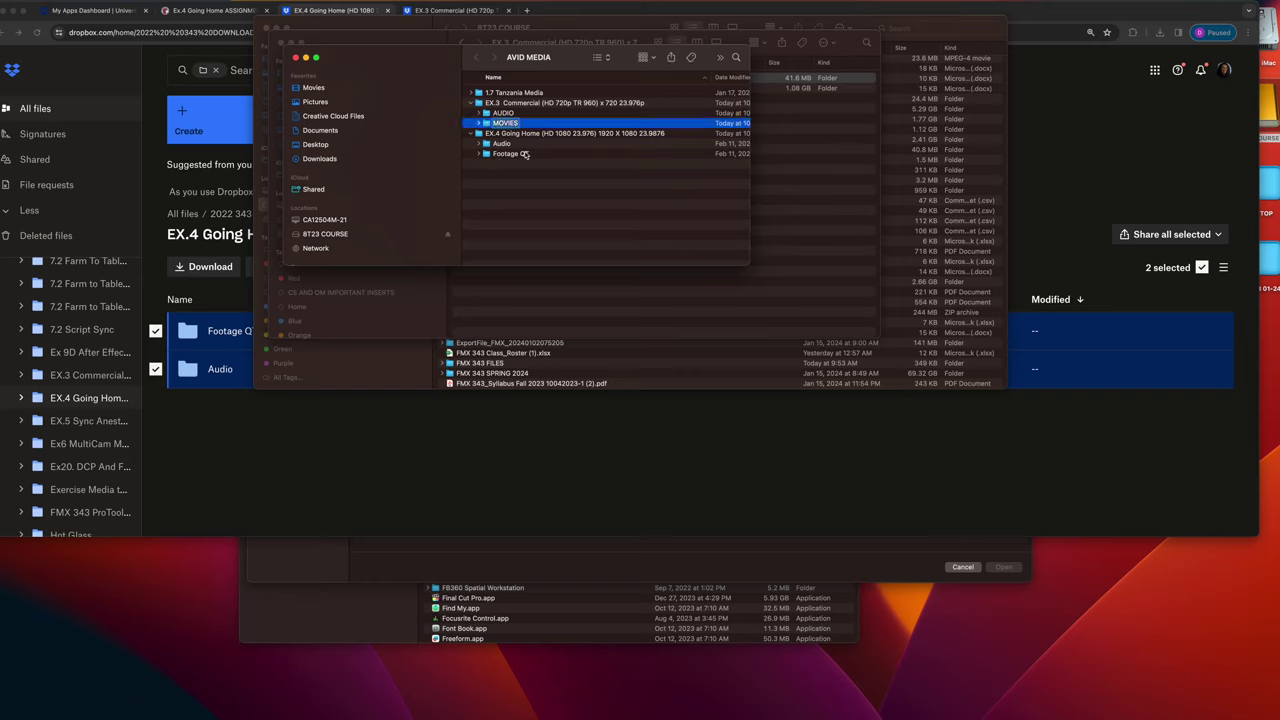
left_click(526, 154)
left_click(526, 154)
key("super+c")
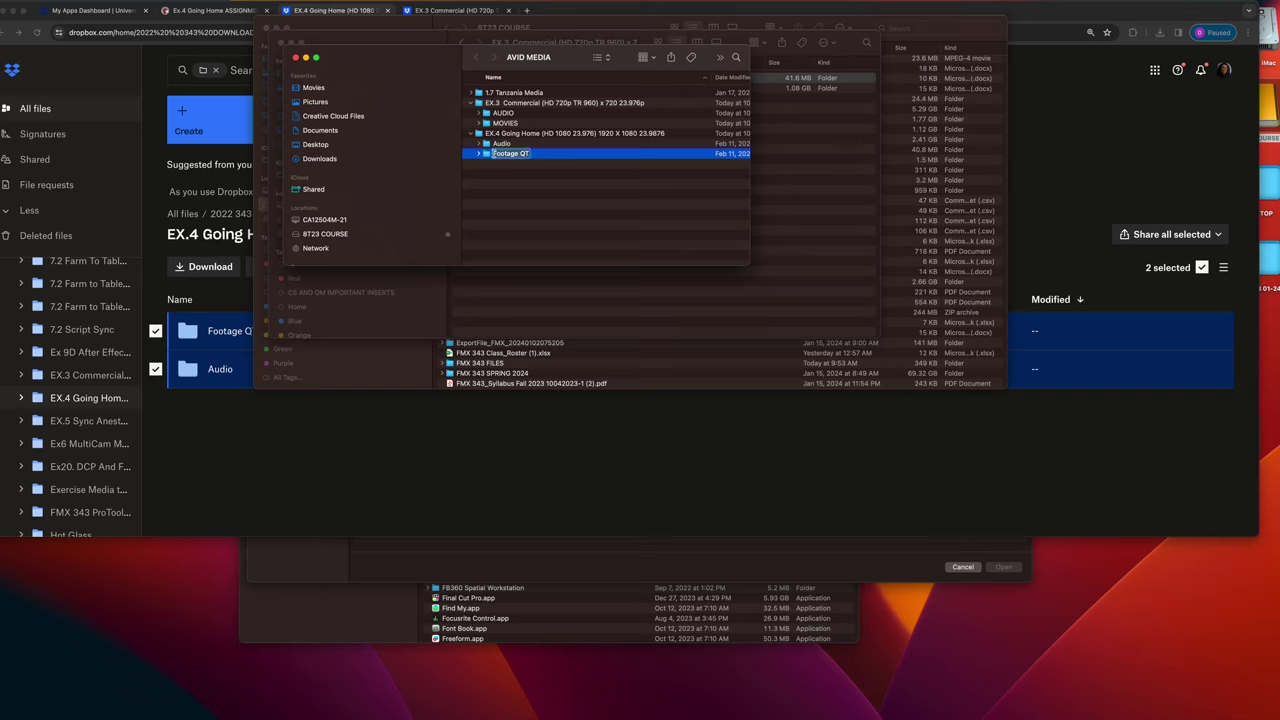
left_click(506, 124)
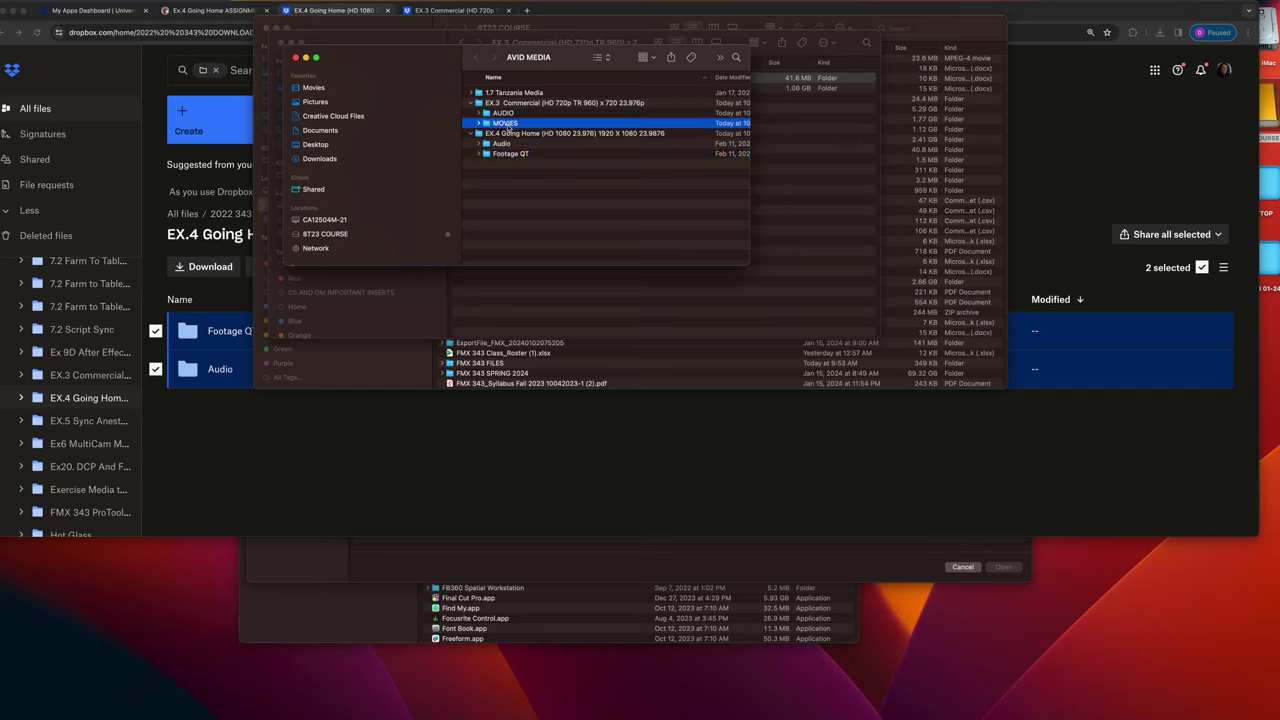
left_click(516, 122)
key("super+v")
key("Return")
left_click(472, 134)
left_click(472, 103)
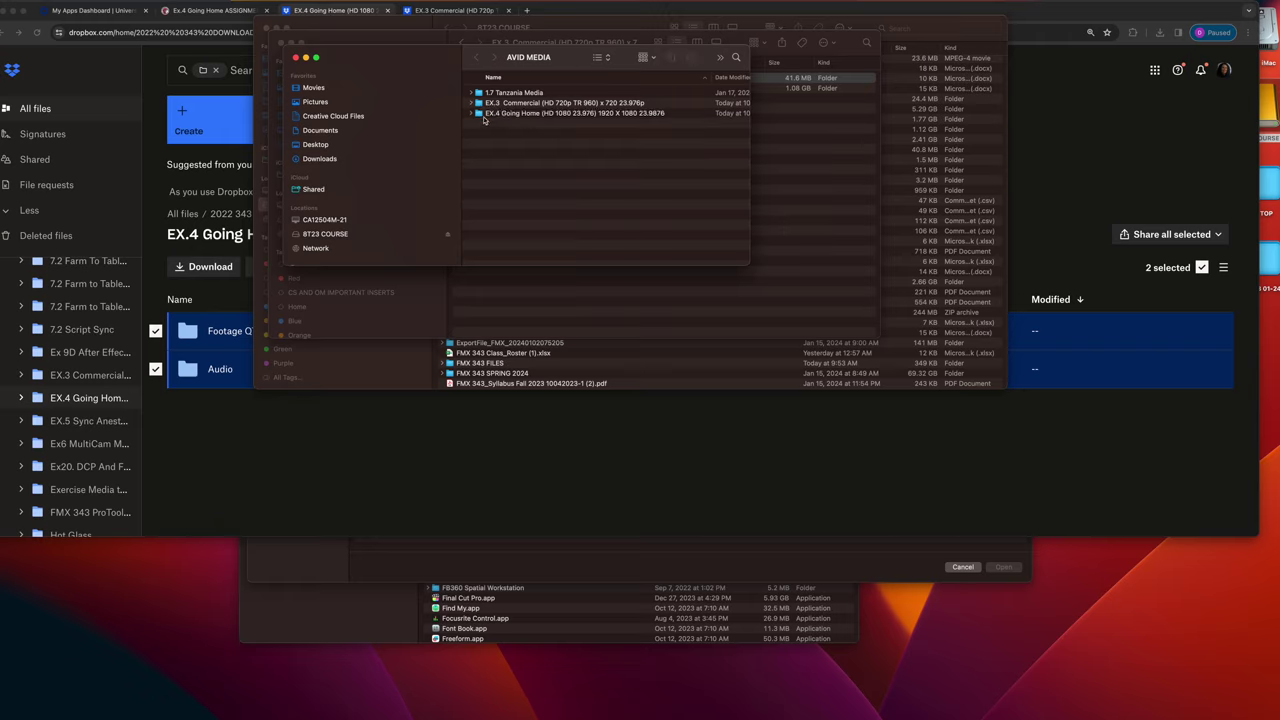
Put away the open Finder and browser windows and switch to Avid Media Composer
key("super+Down")
left_click(282, 44)
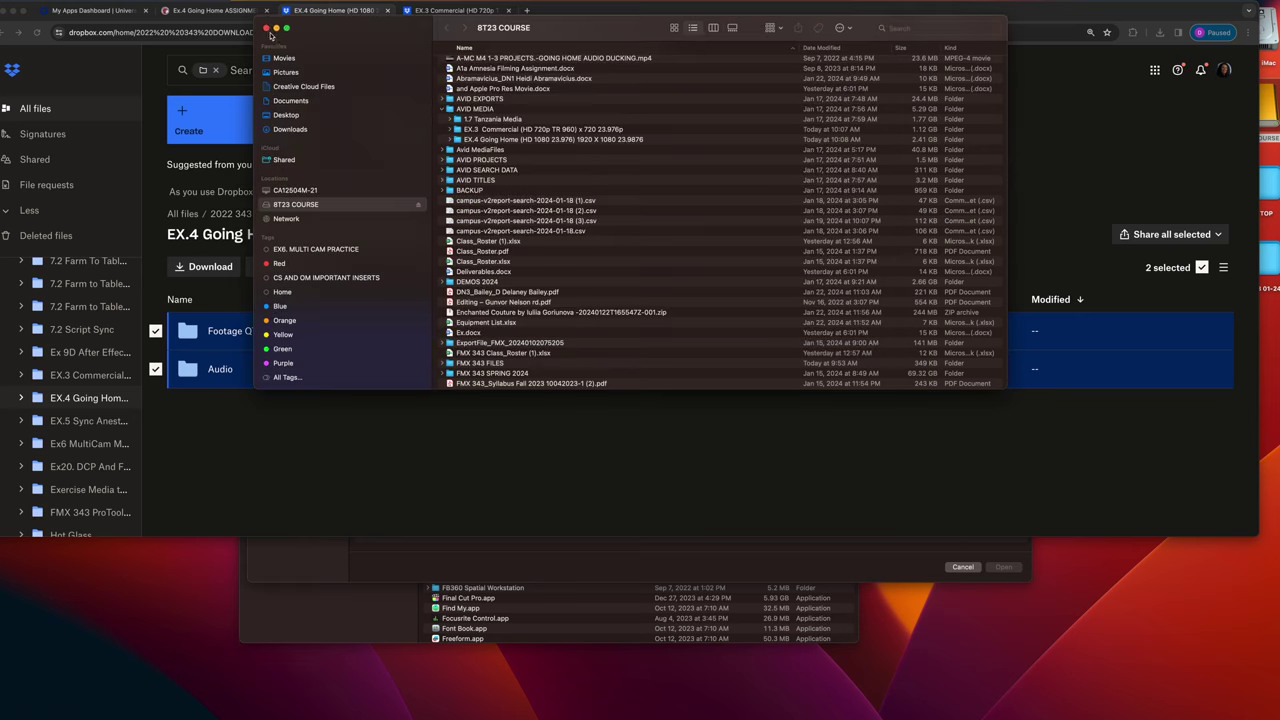
left_click(272, 38)
left_click(252, 16)
mouse_move(3, 660)
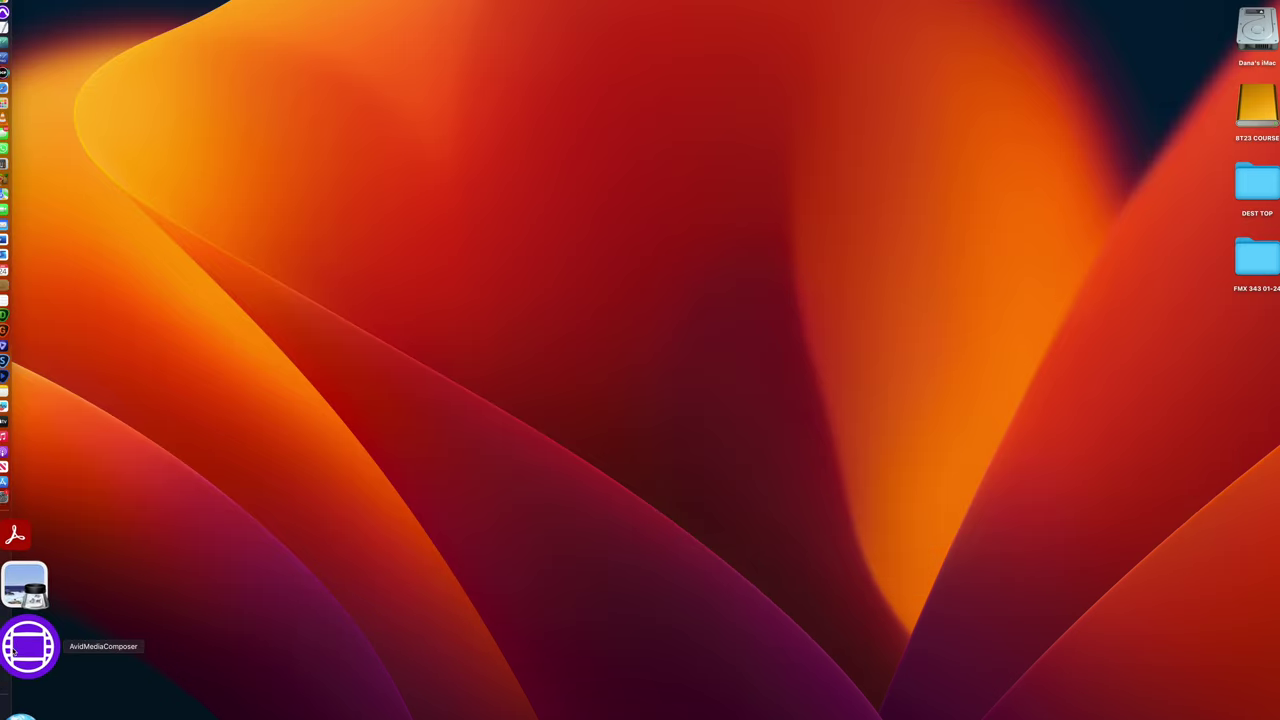
left_click(27, 614)
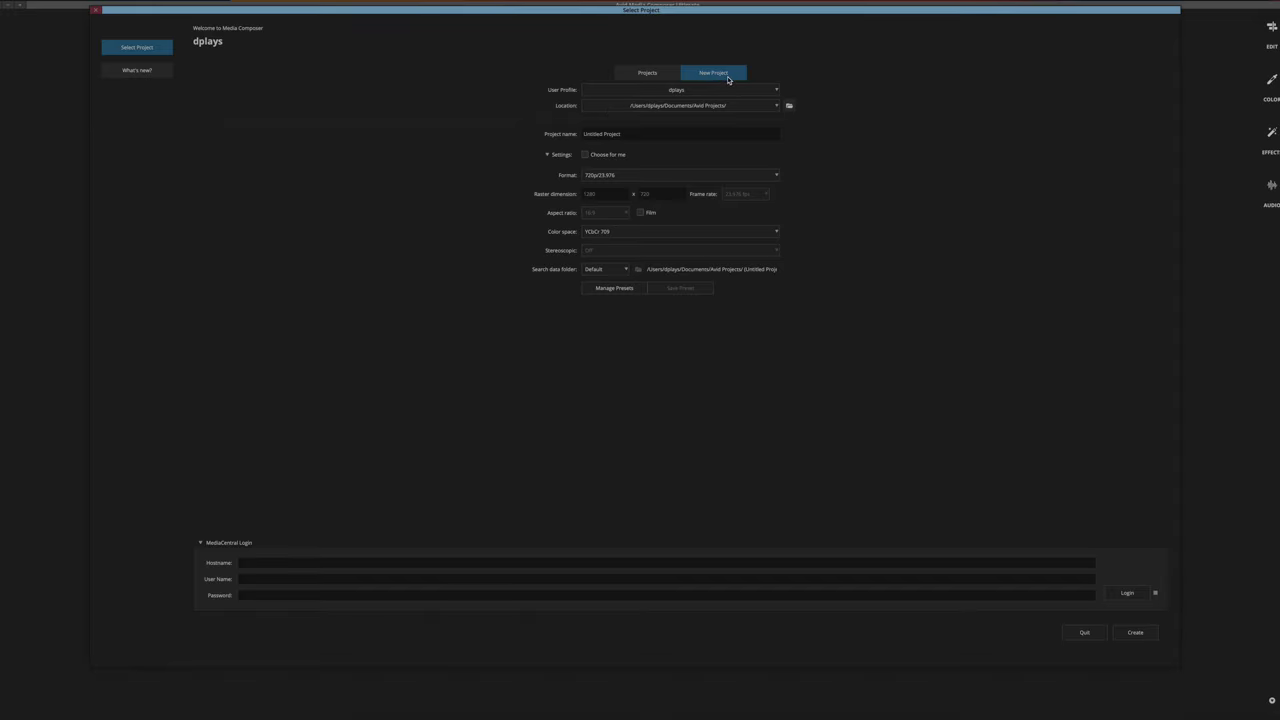
Set the new project's location to the AVID PROJECTS folder on 8T23 COURSE and show the HD 1080 format options
mouse_move(27, 100)
left_click(790, 106)
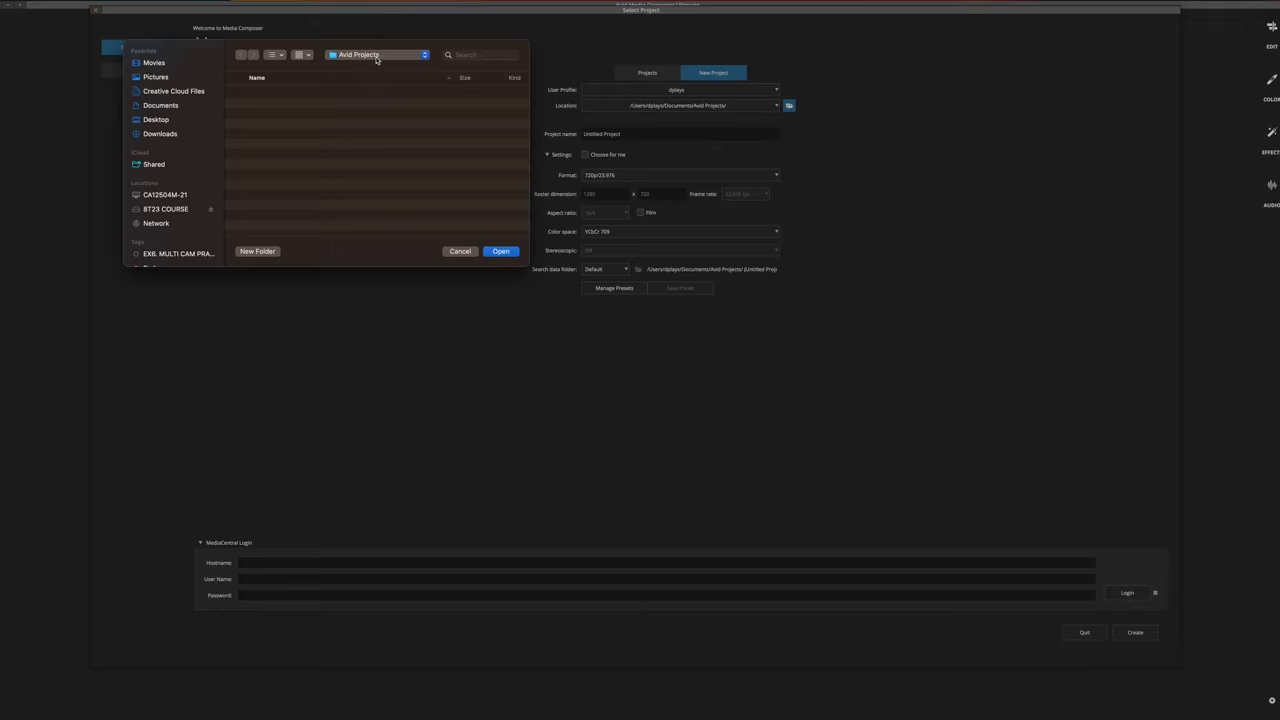
left_click(496, 251)
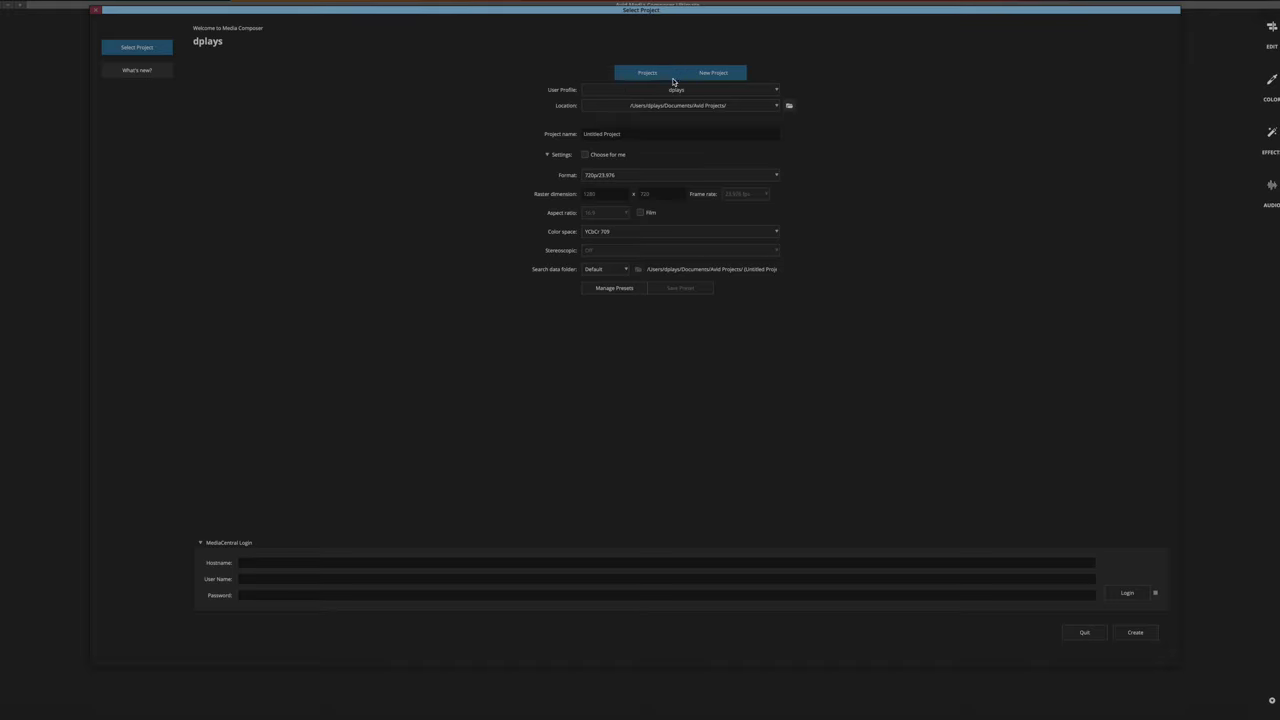
left_click(724, 106)
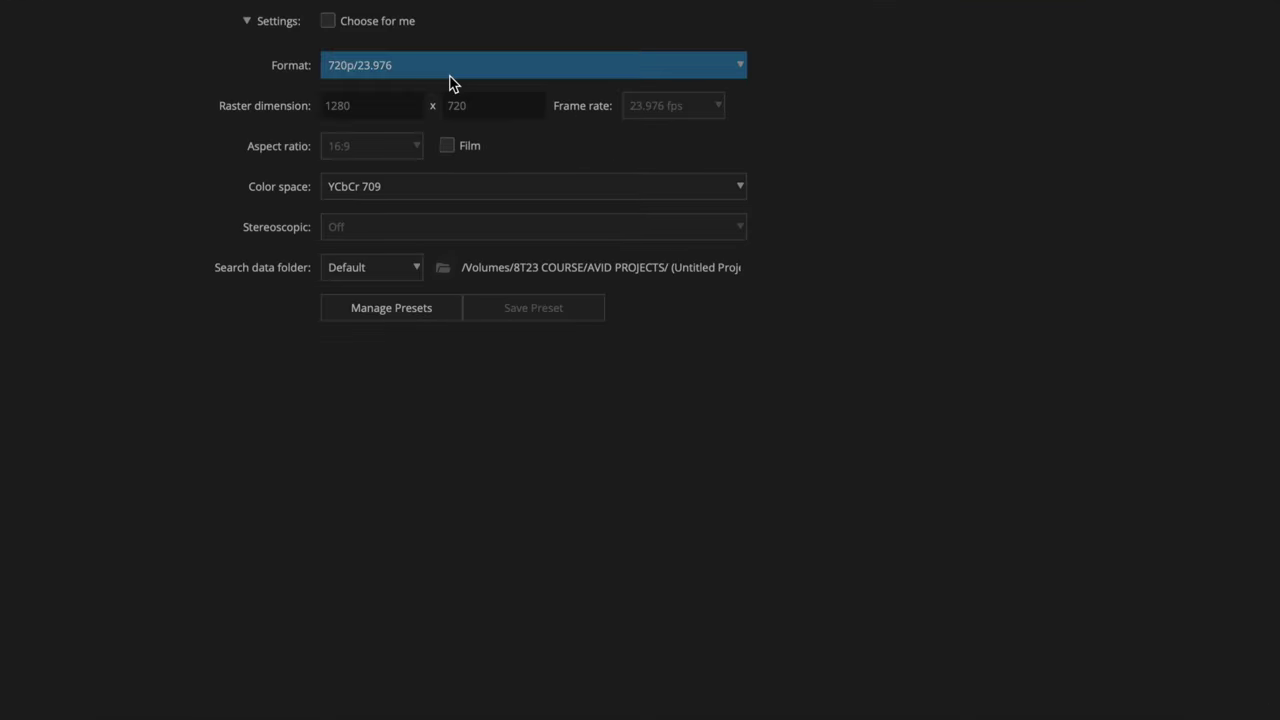
left_click(451, 75)
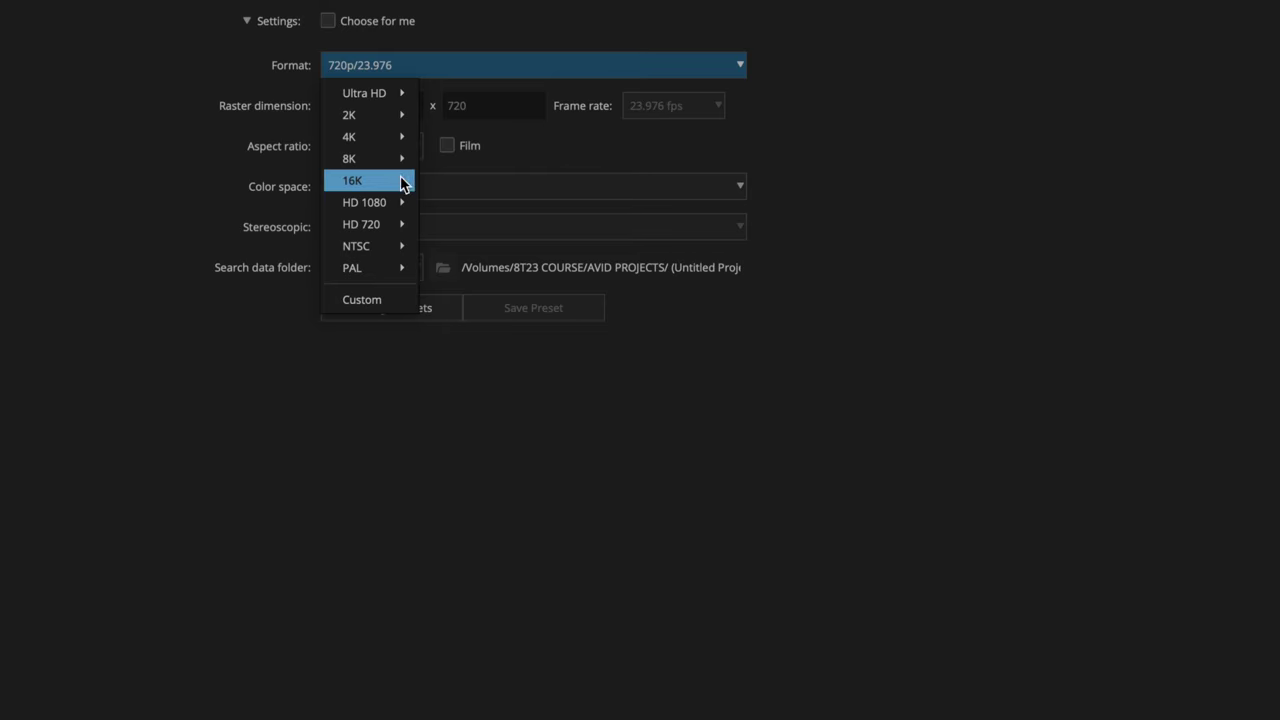
mouse_move(398, 204)
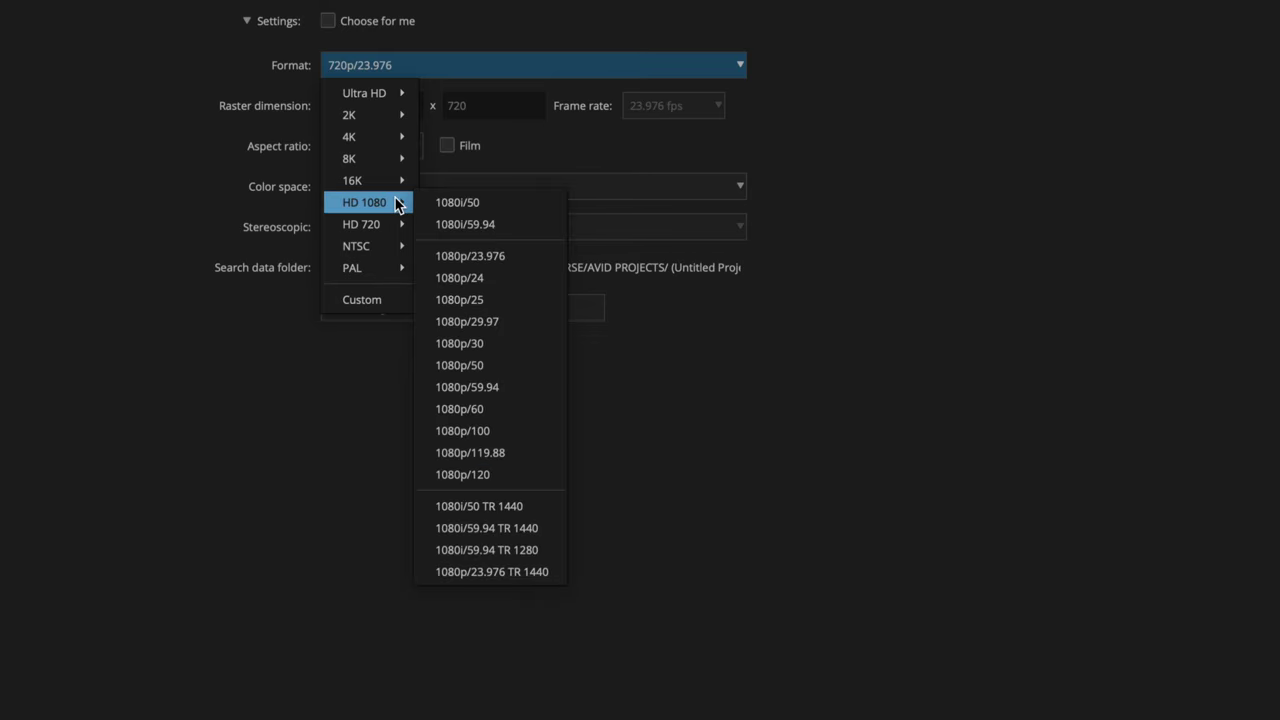
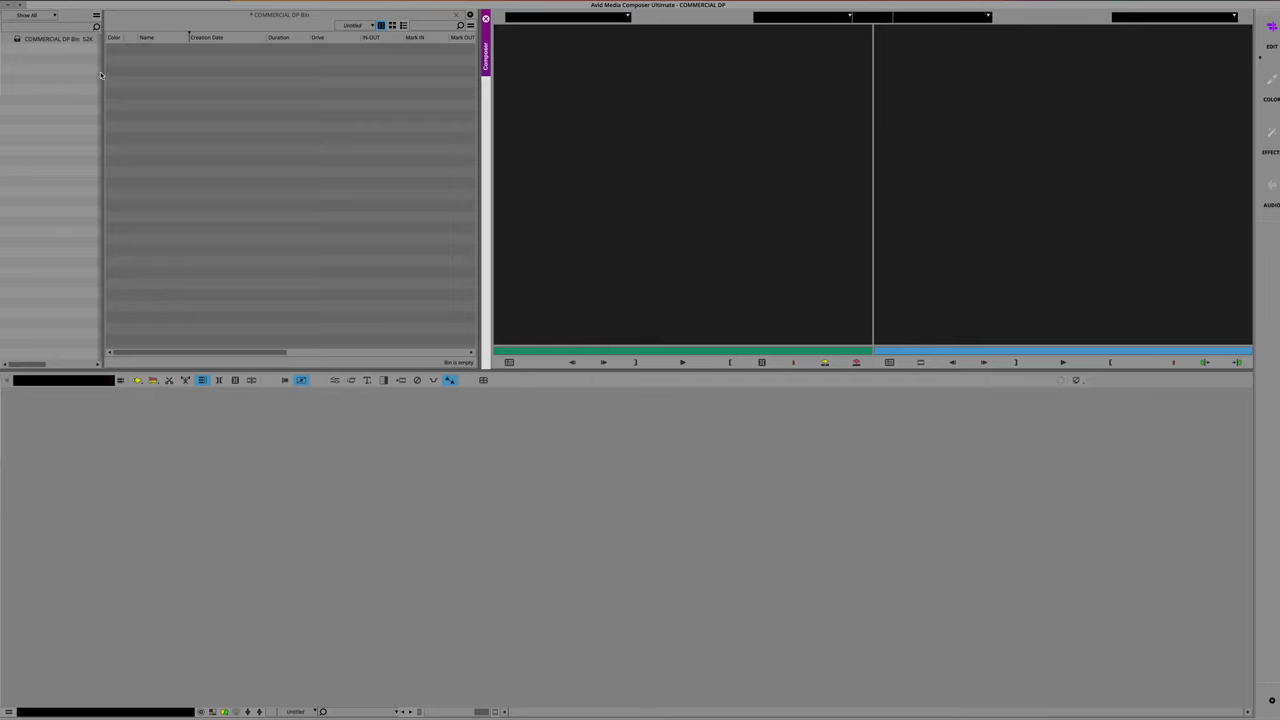
Widen the project's bin list and open the Source Browser at the EX.3 Commercial folder in AVID MEDIA
left_click_drag(100, 75, 238, 60)
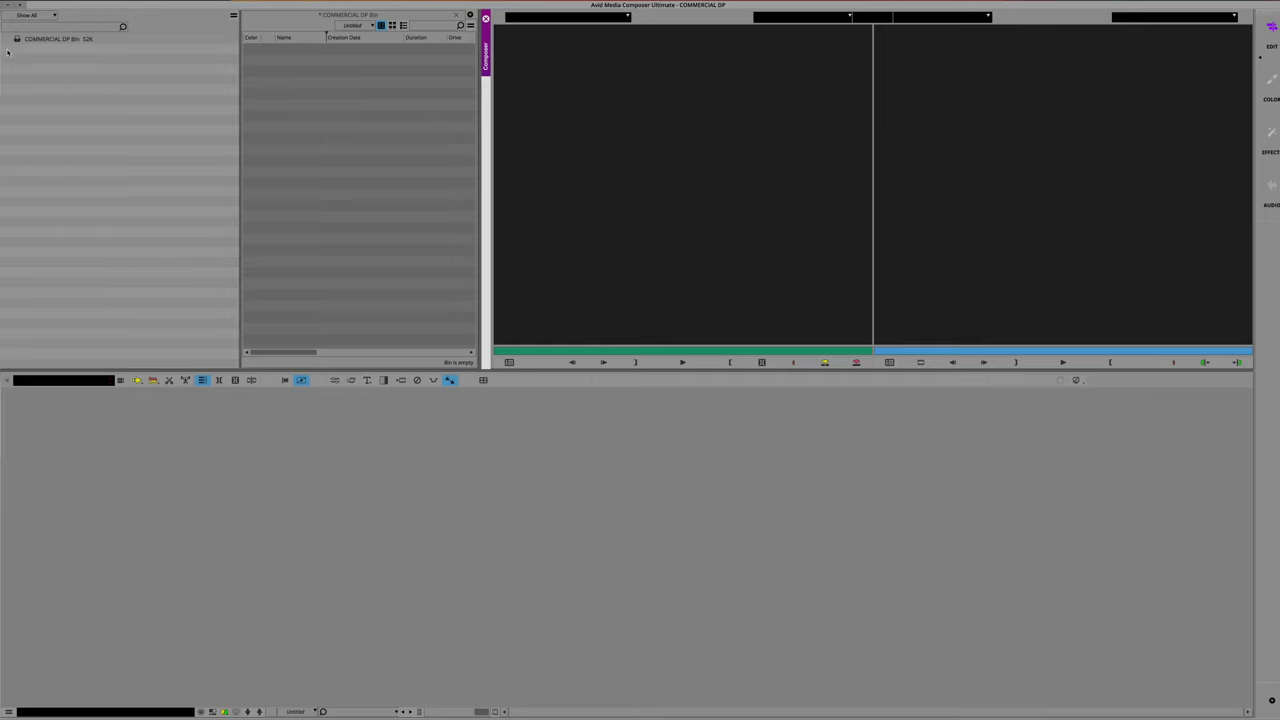
right_click(289, 73)
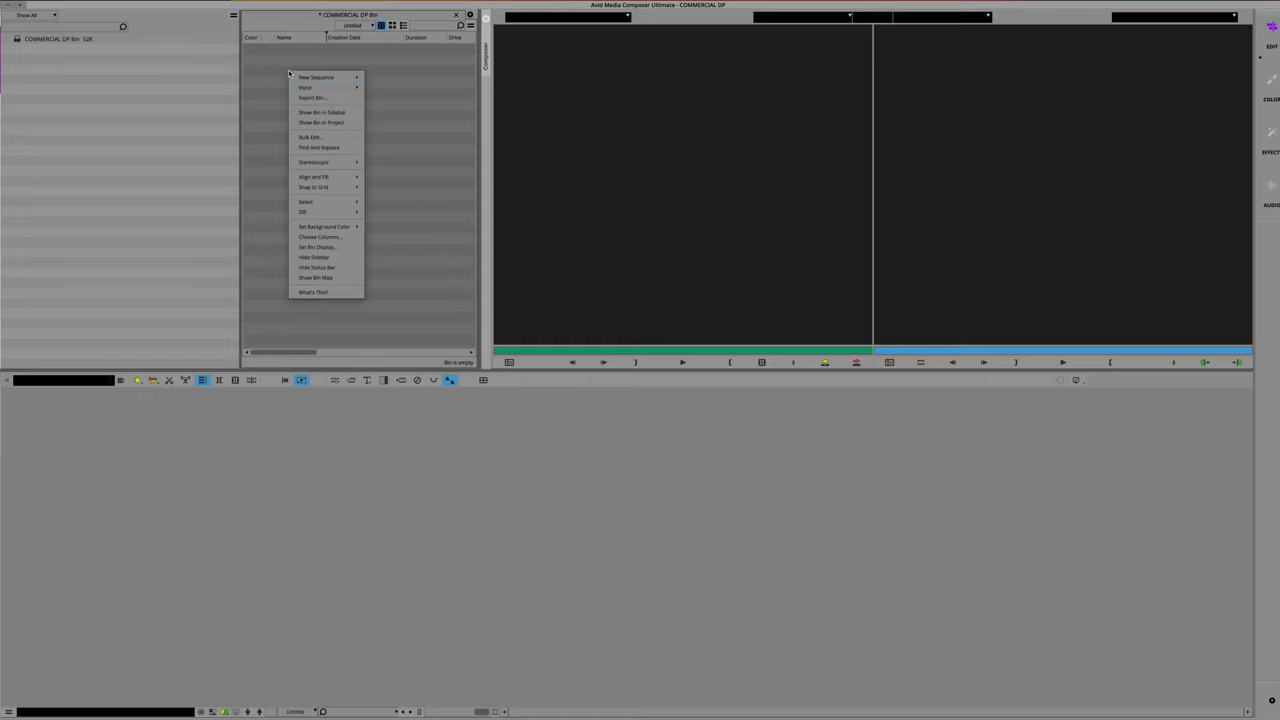
mouse_move(315, 88)
left_click(391, 88)
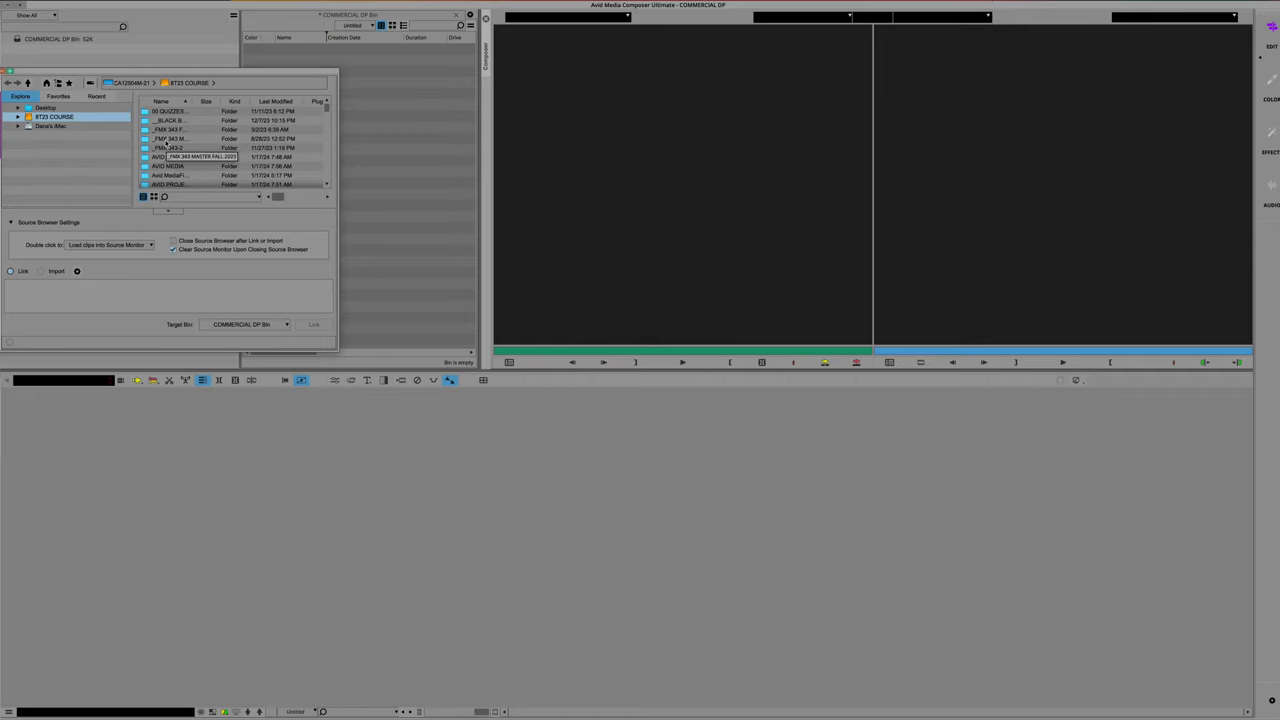
scroll(150, 160, "down", 1)
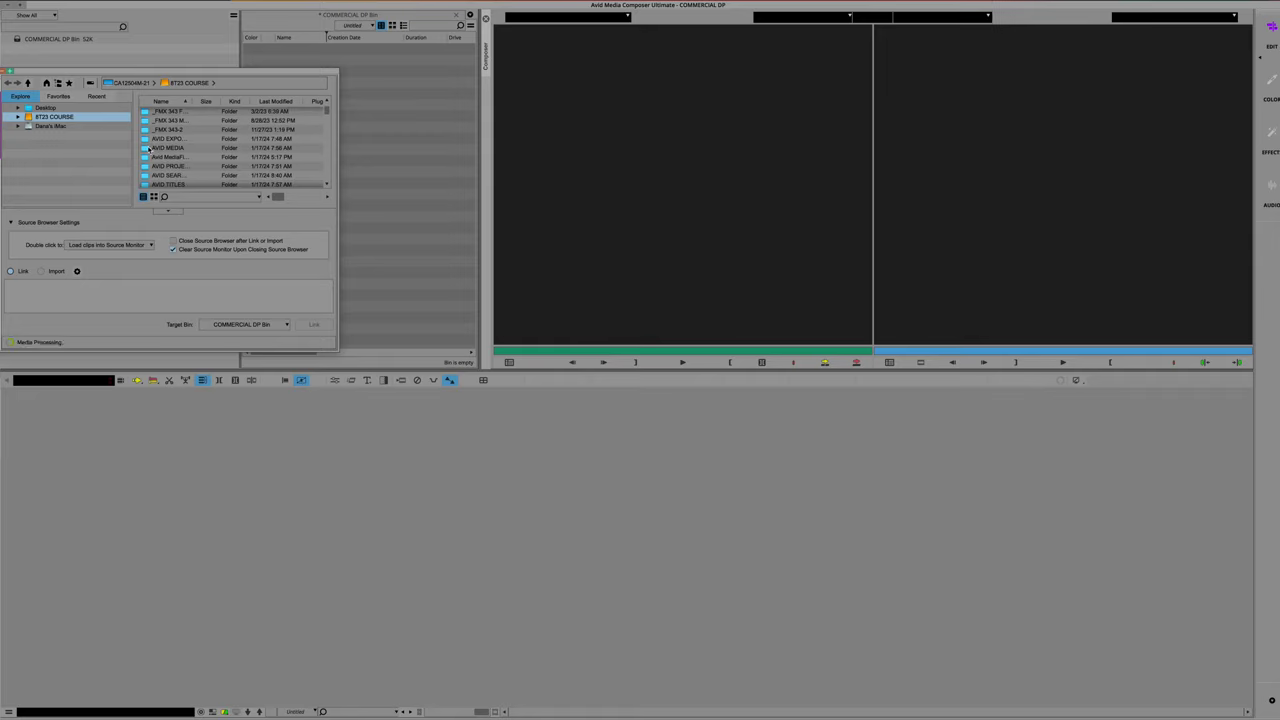
double_click(152, 148)
left_click(146, 121)
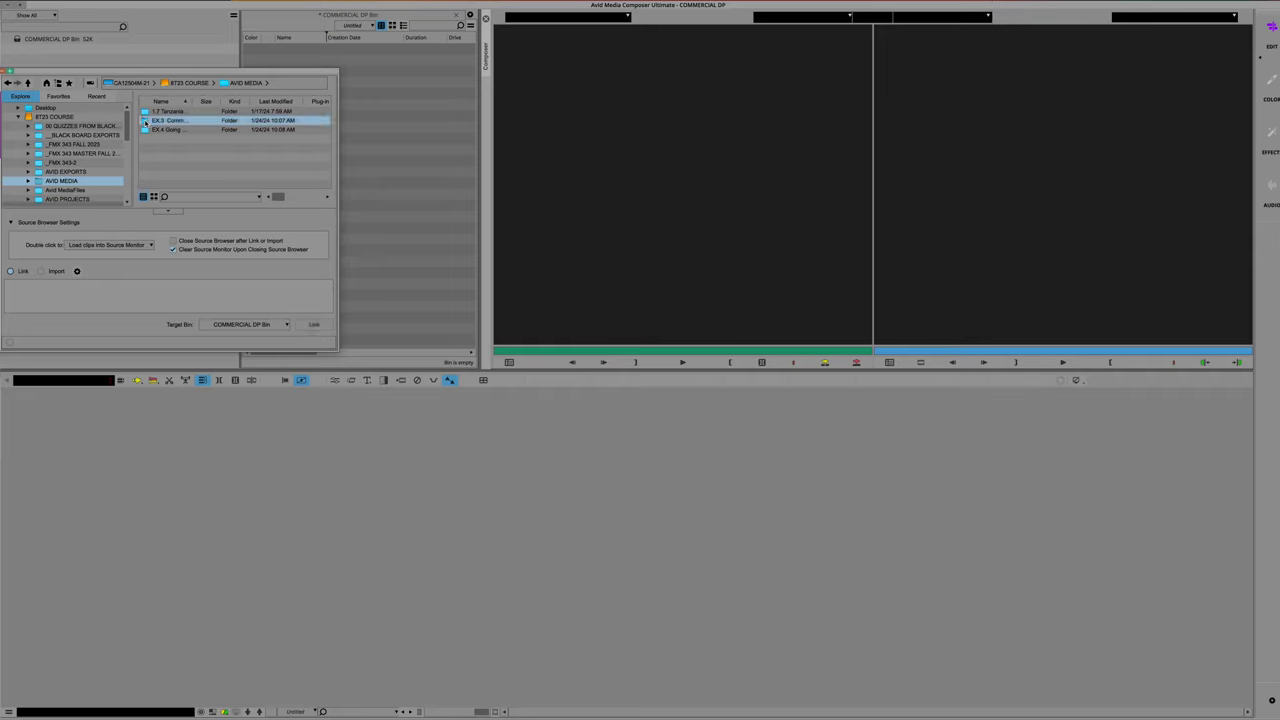
double_click(146, 121)
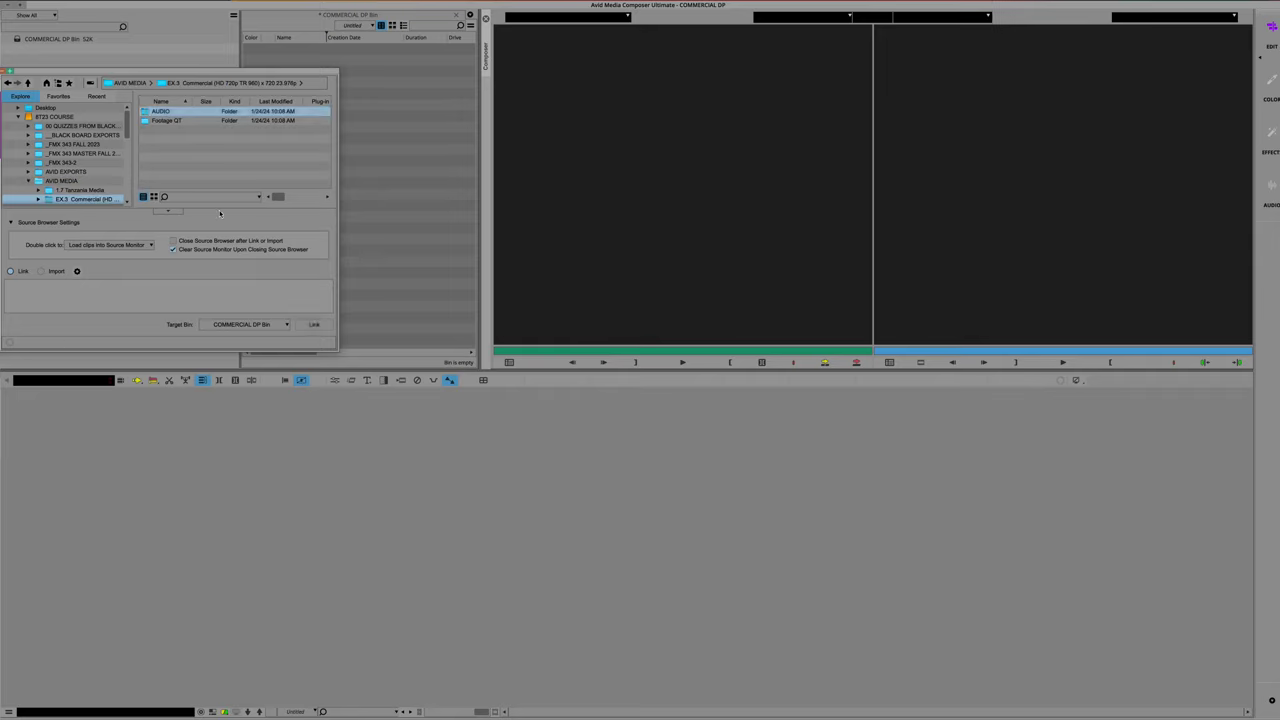
Link the AUDIO folder's clips into the project, using "Create bin based on folder" as the target bin
left_click(284, 324)
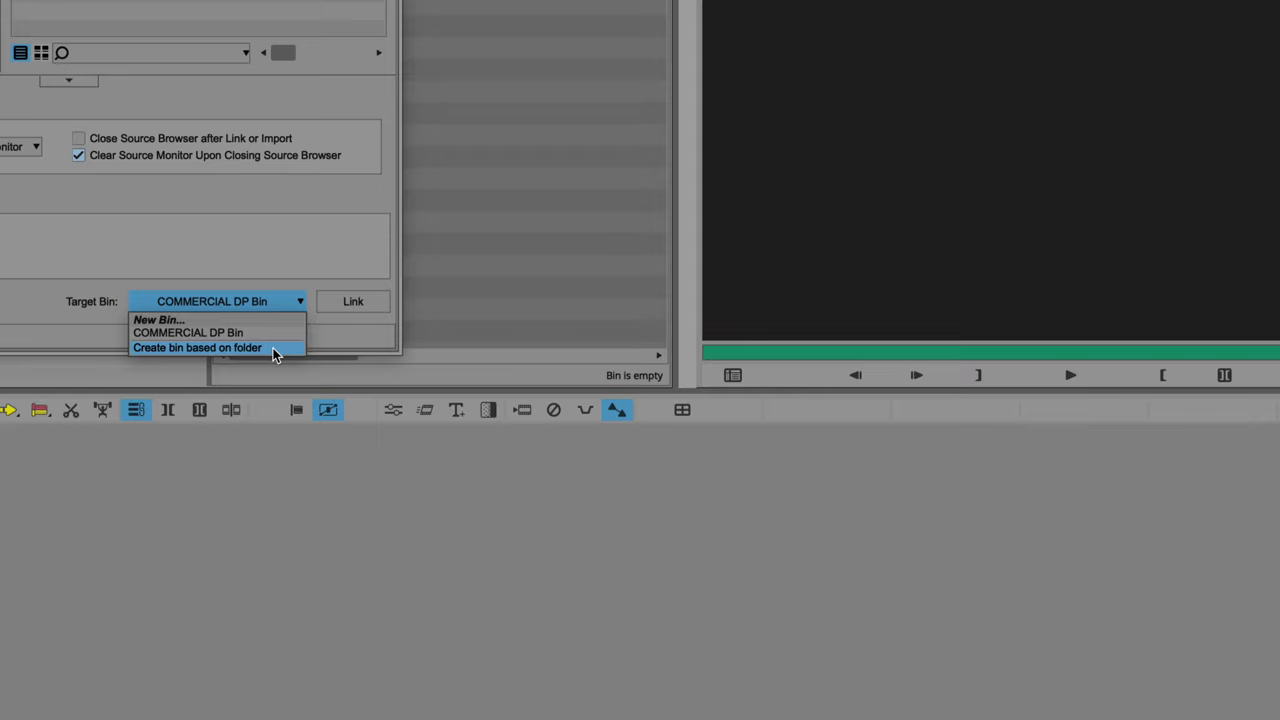
left_click(273, 348)
left_click(345, 302)
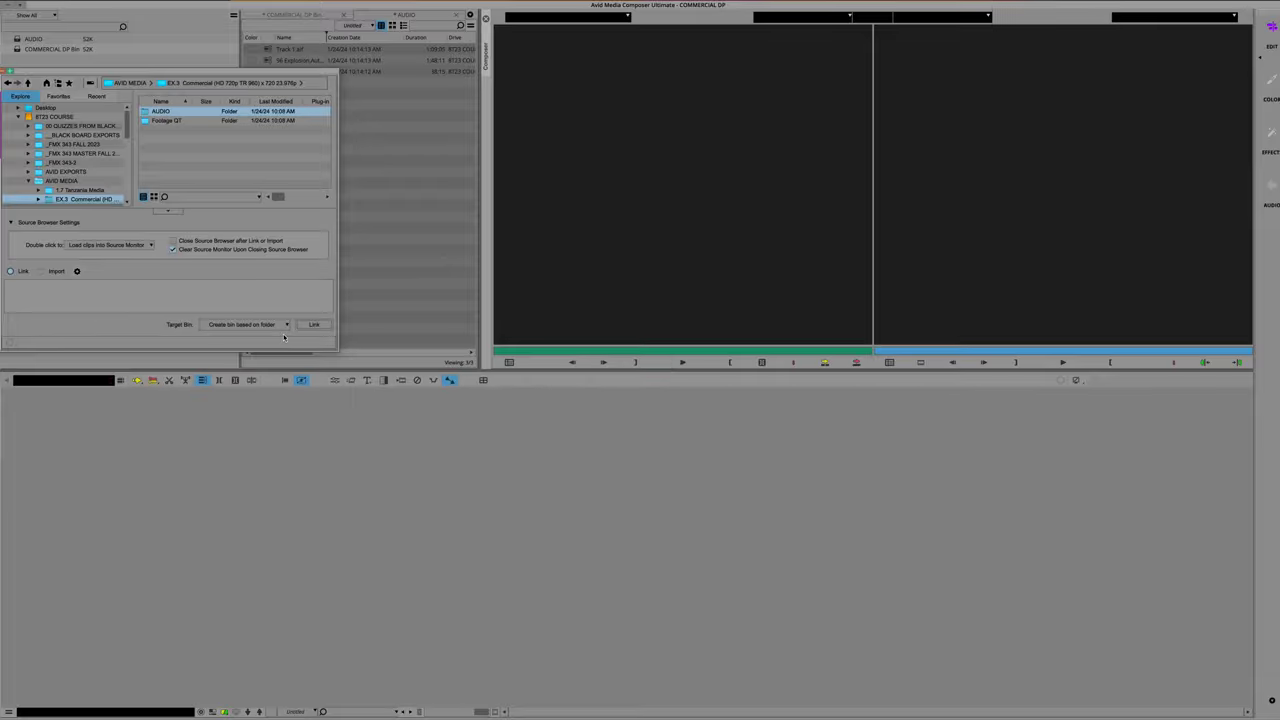
Link the Footage QT folder's clips into a bin based on the folder and close the Source Browser
left_click(183, 121)
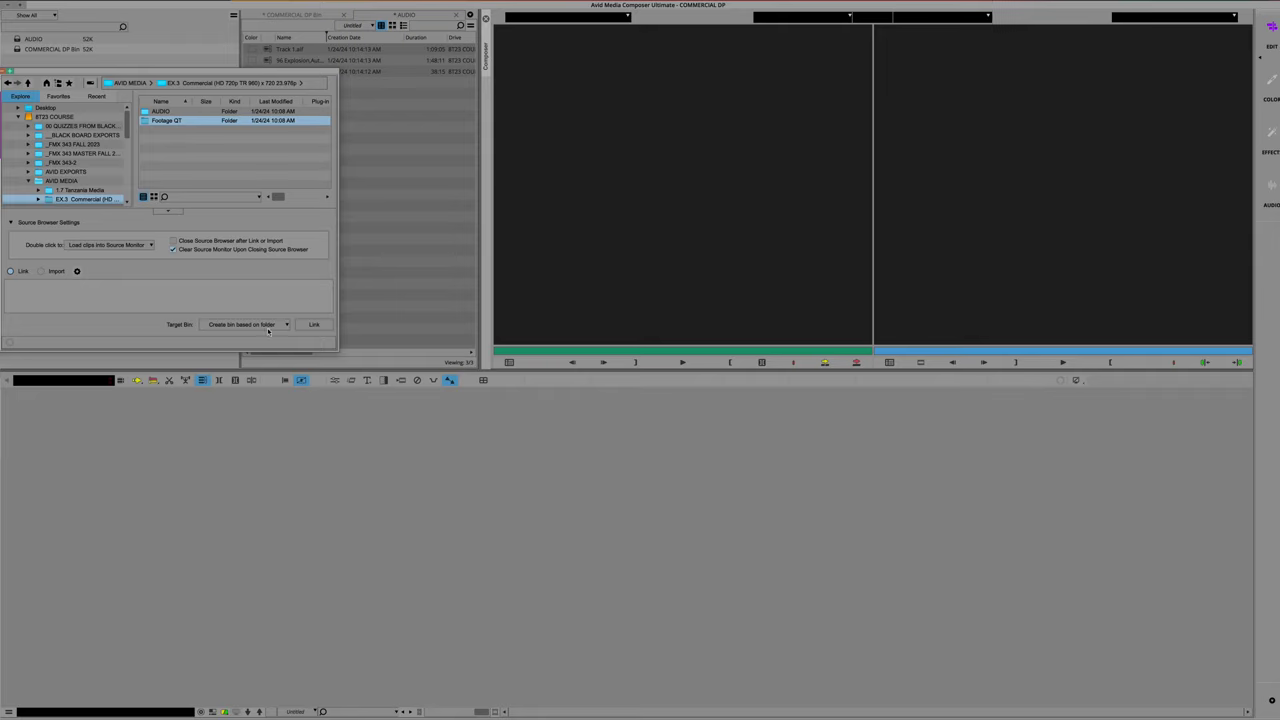
left_click(314, 325)
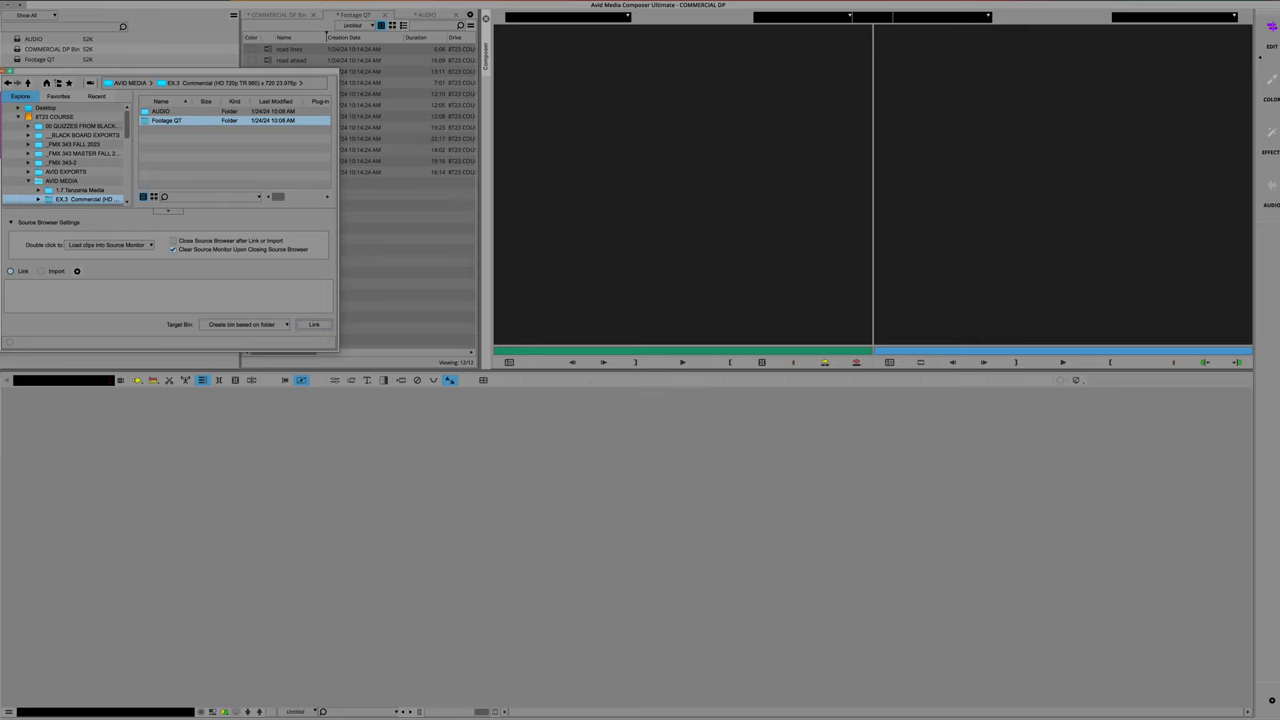
key("Escape")
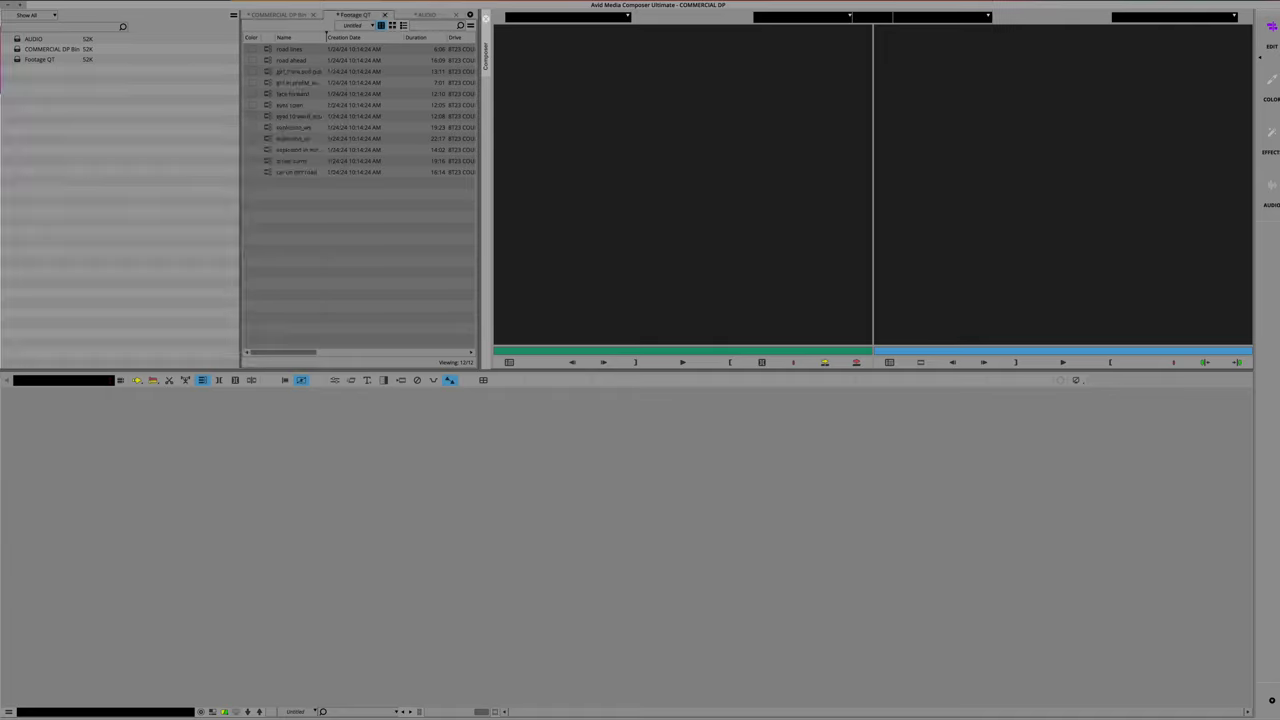
Rename the COMMERCIAL DP Bin as COMMERCIAL SEQUENCE
left_click(290, 17)
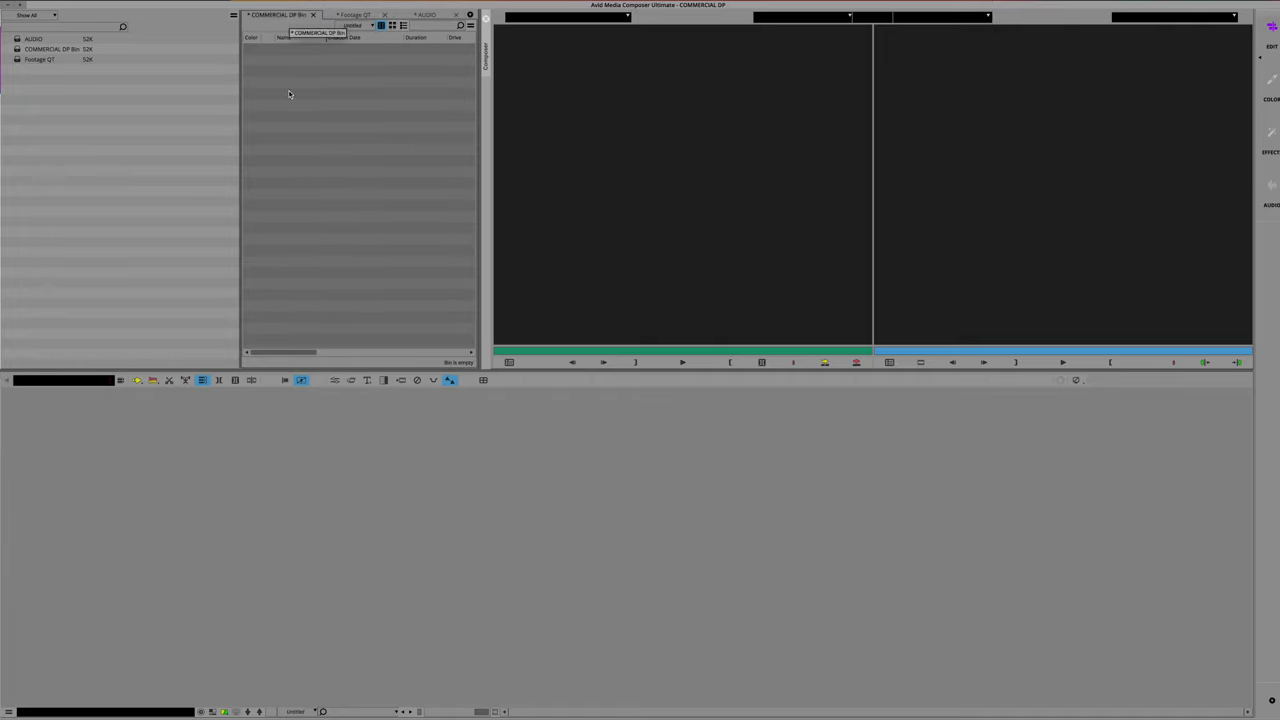
left_click(73, 52)
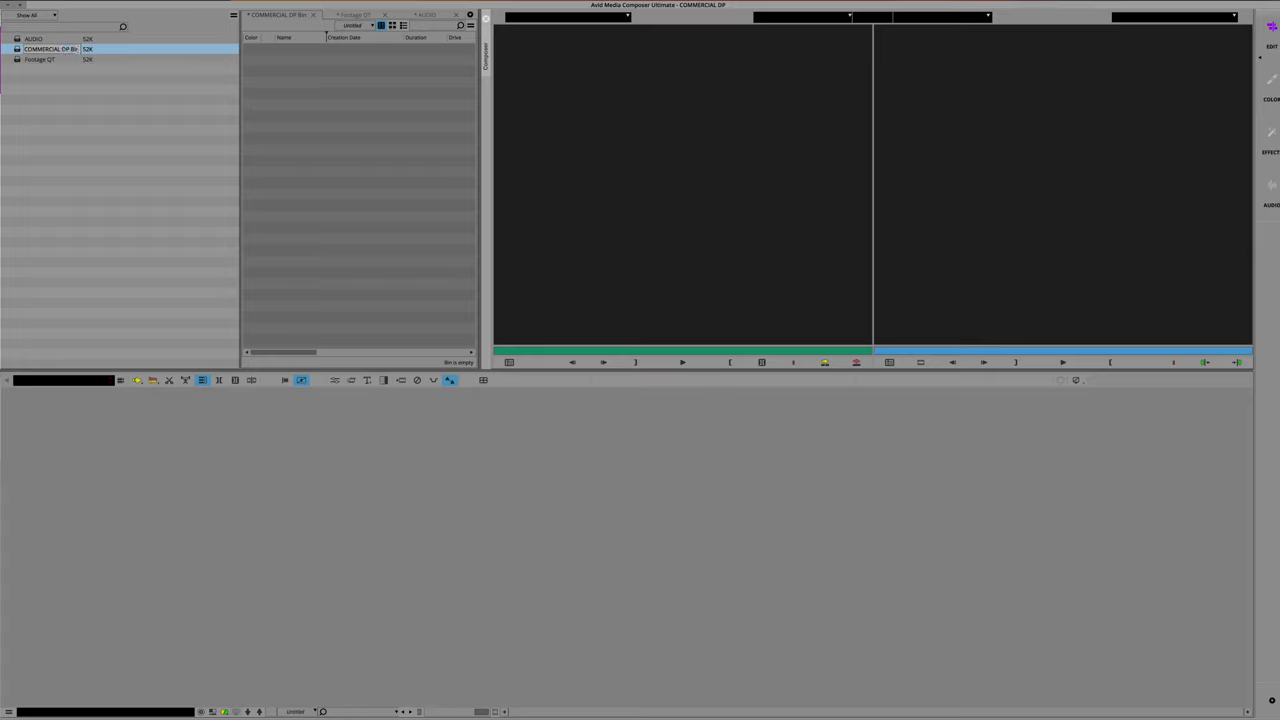
type("SEQUENCE")
key("Return")
Go through the project's three bins and display the clips in the Footage QT bin
left_click(27, 40)
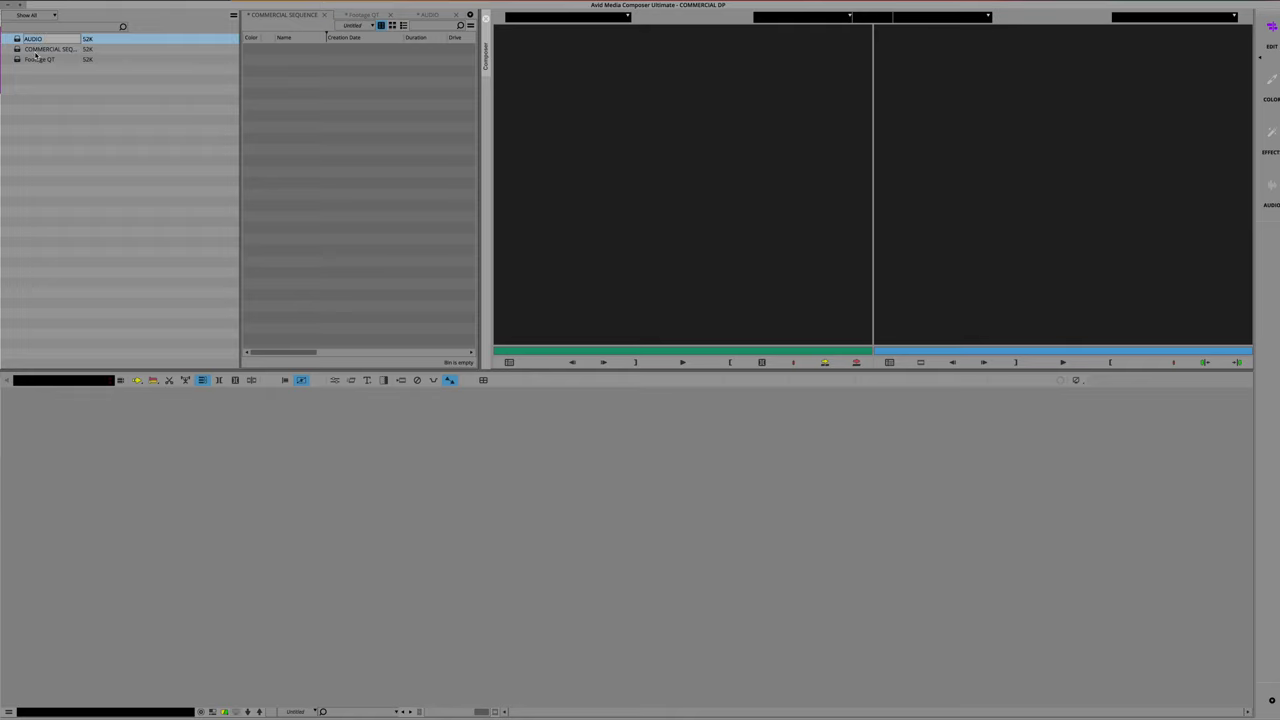
left_click(37, 50)
left_click(38, 61)
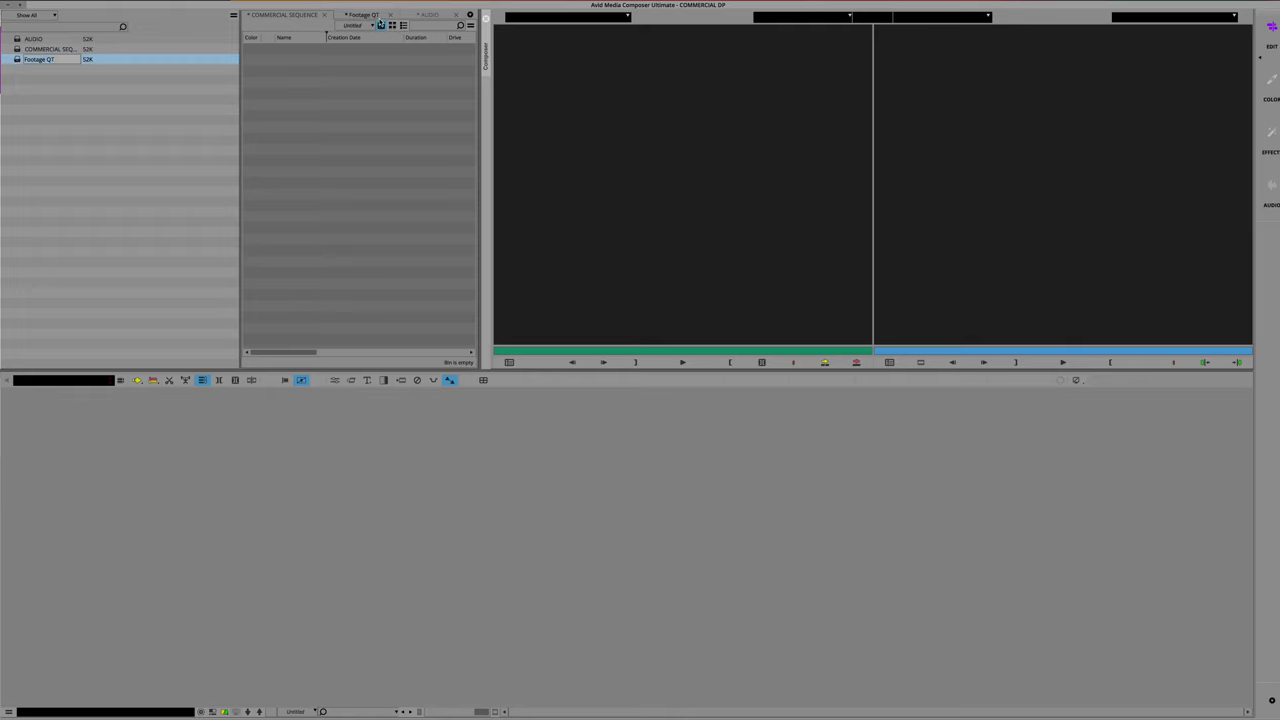
left_click(362, 15)
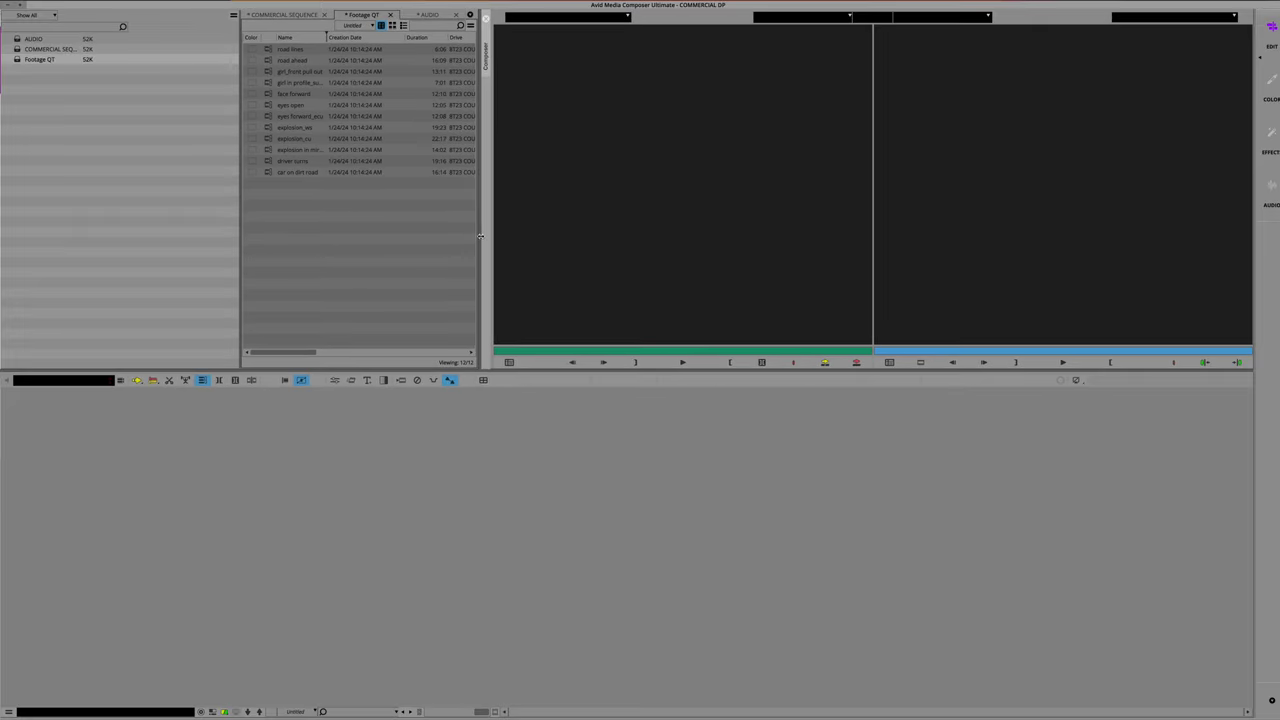
Adjust the widths of the bin and composer areas and show the Footage QT clips in Script view
left_click_drag(480, 236, 765, 250)
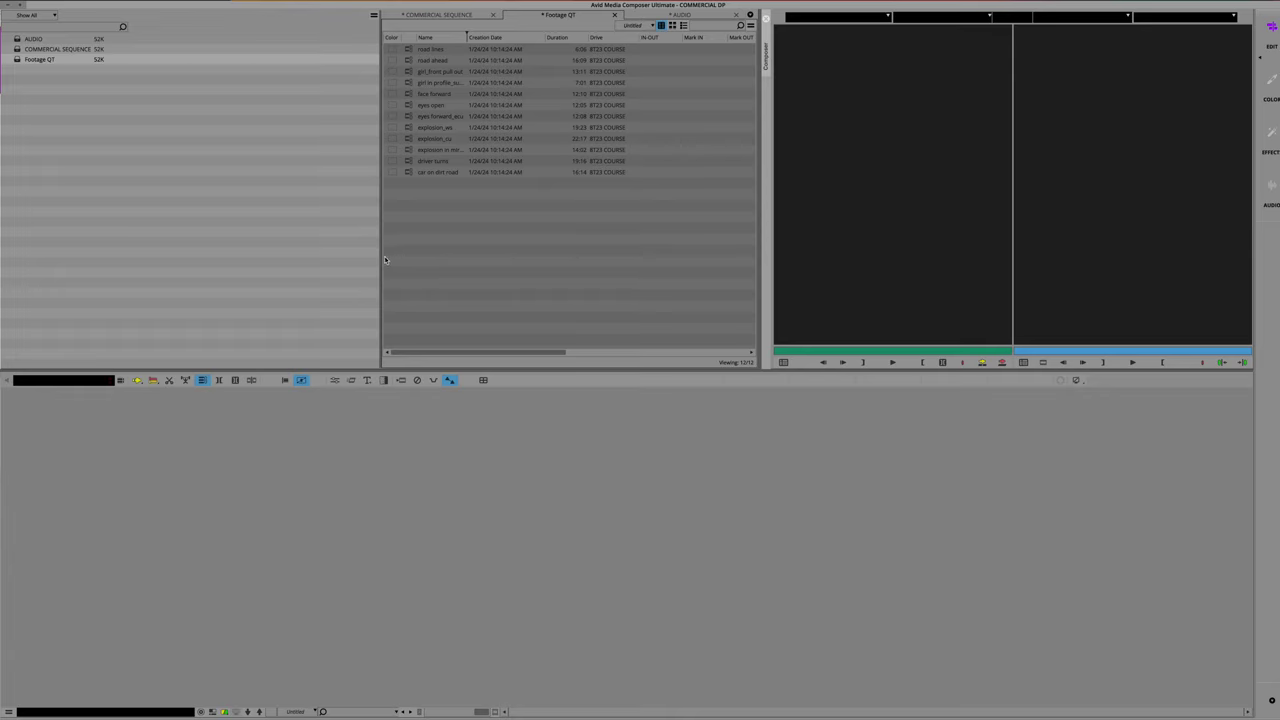
left_click_drag(384, 259, 170, 259)
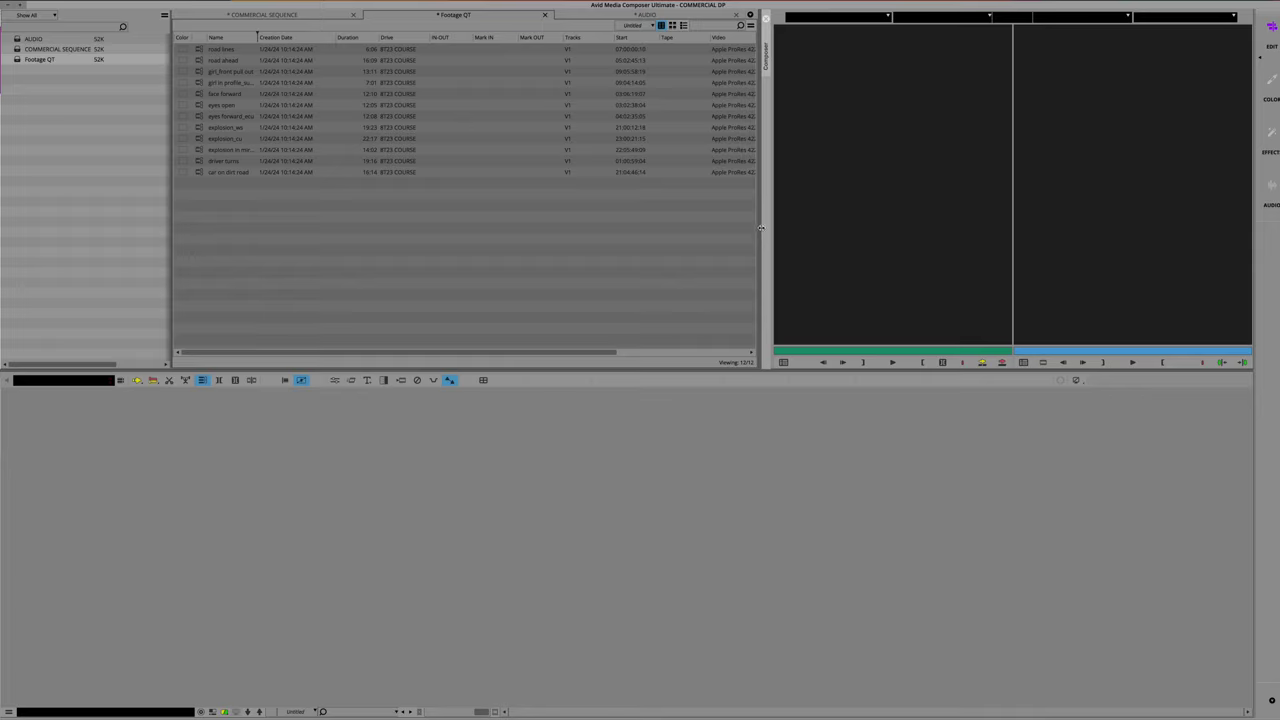
left_click(672, 26)
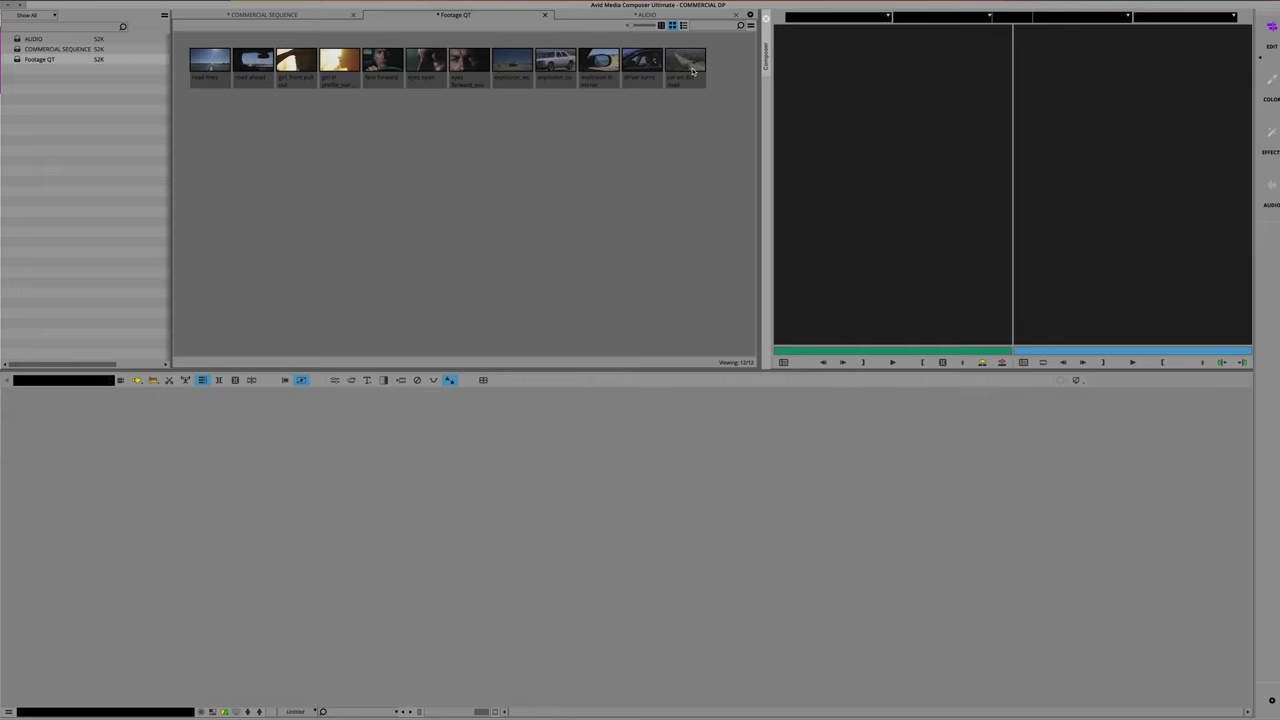
left_click(683, 25)
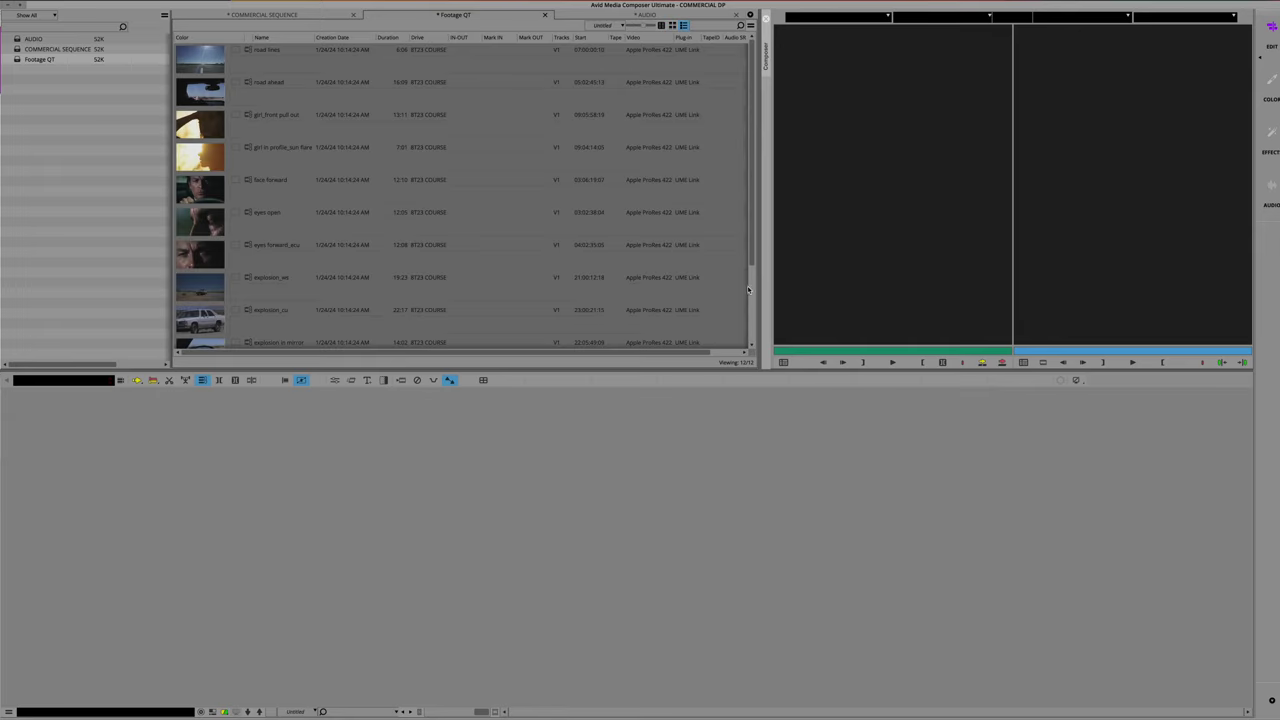
mouse_move(751, 236)
left_mouse_down()
mouse_move(751, 275)
mouse_move(751, 232)
left_mouse_up()
left_click_drag(742, 179, 521, 215)
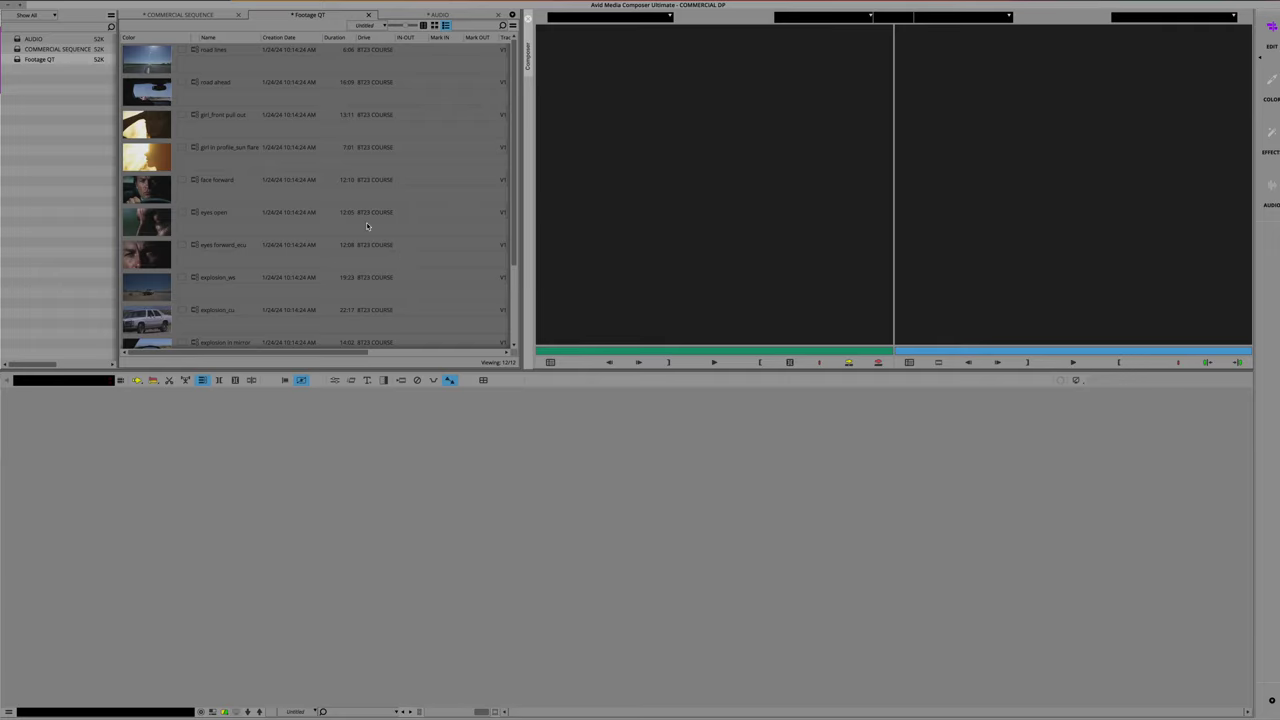
Load the "face forward" clip into the source monitor and create a new sequence in the COMMERCIAL SEQUENCE bin
scroll(366, 222, "down", 1)
left_click(142, 162)
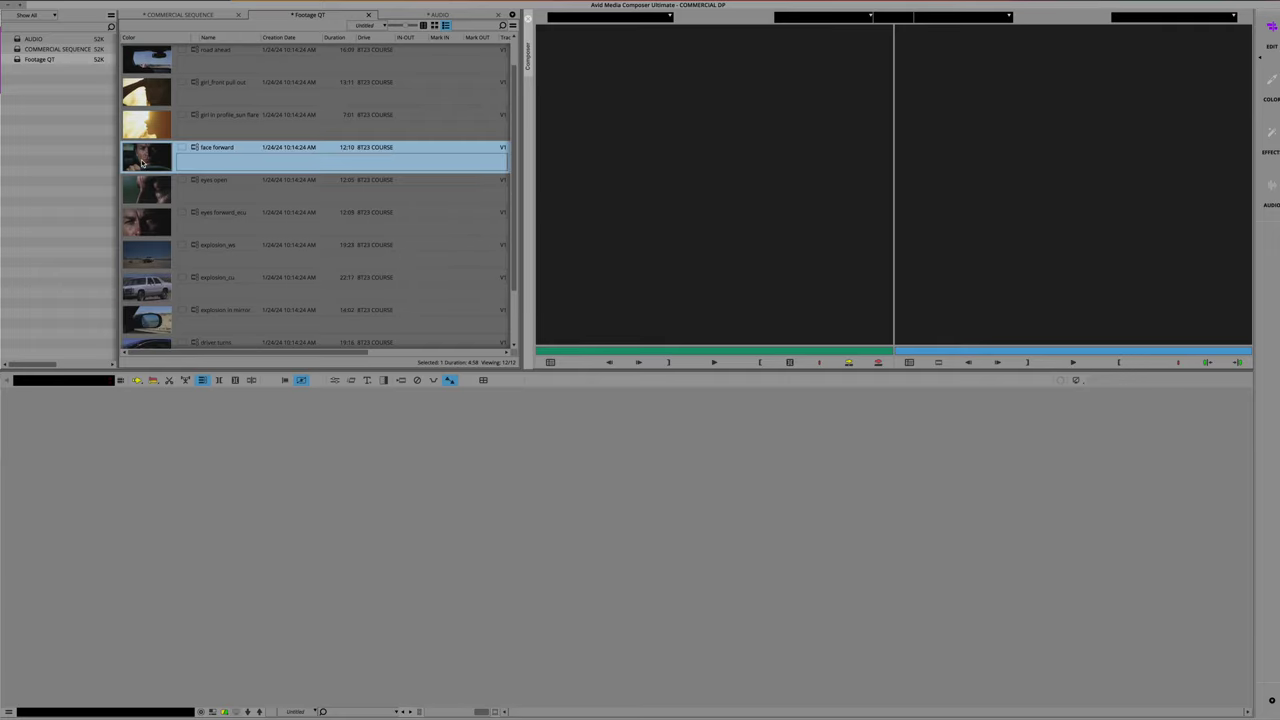
double_click(142, 162)
key("ctrl+shift+n")
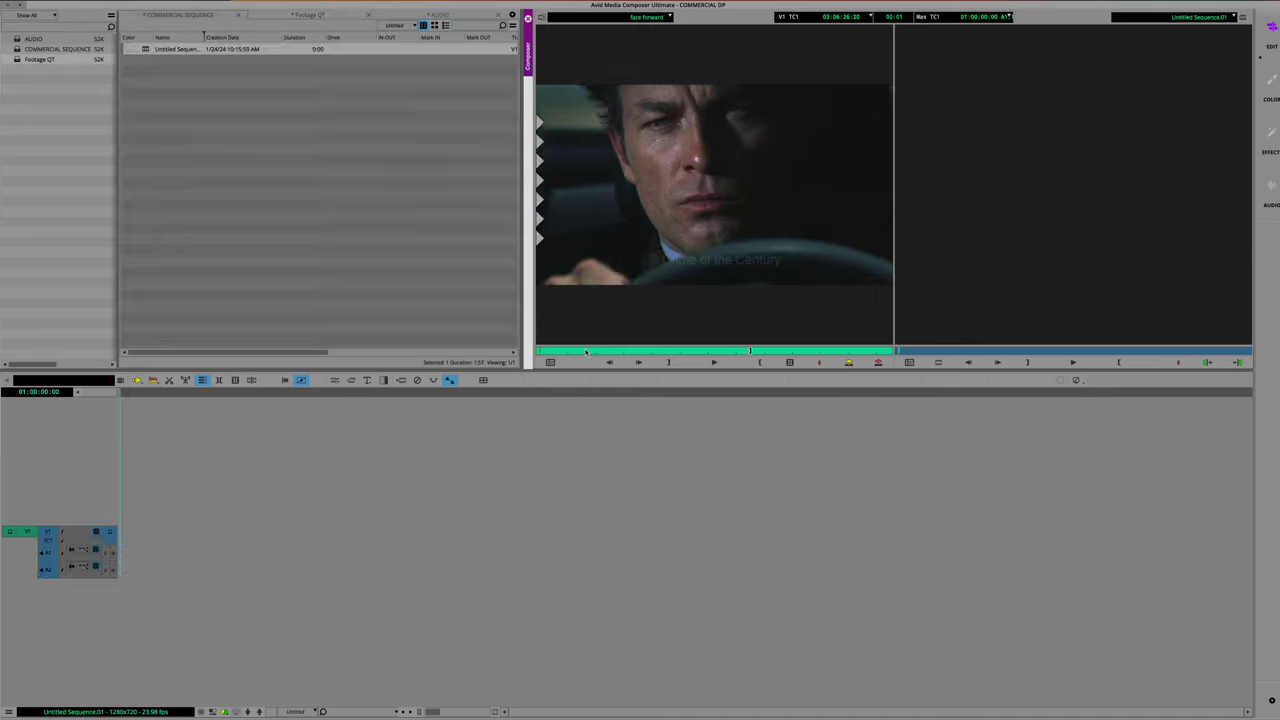
Mark "face forward" from about 03:06:19:16 to 03:06:26:22 and splice it into the start of the new sequence
left_click_drag(586, 352, 548, 350)
key("i")
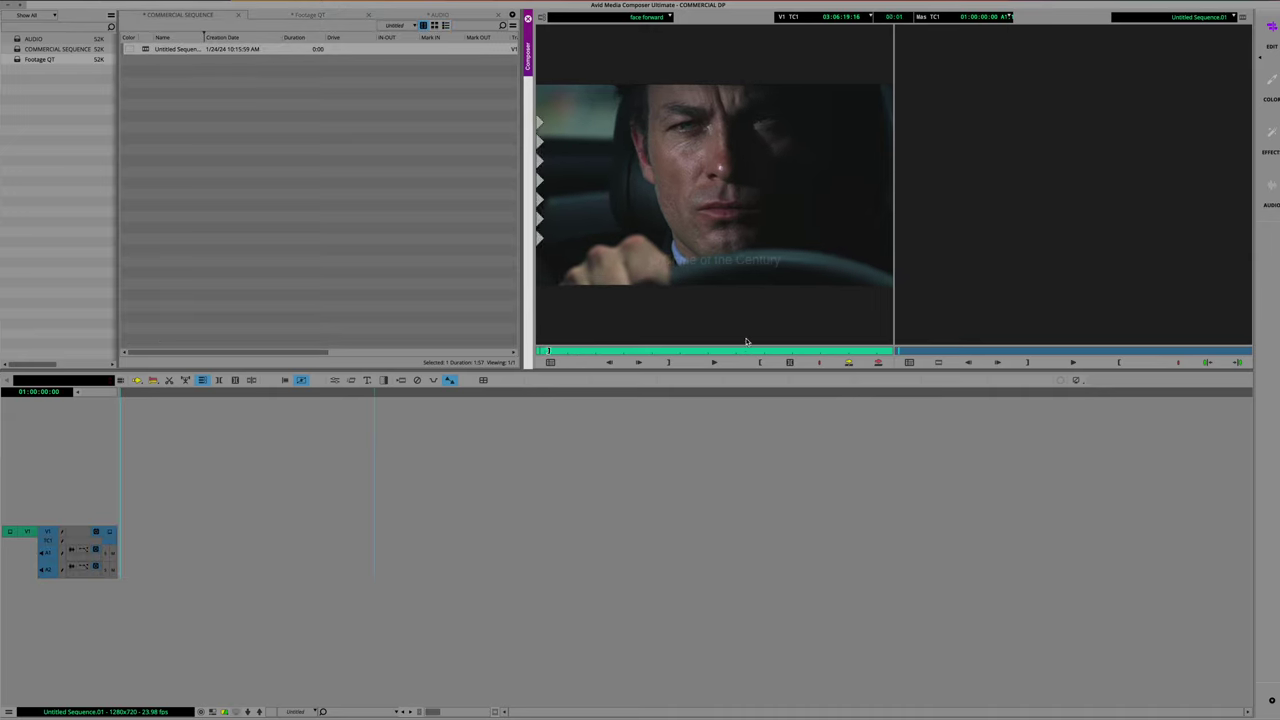
left_click_drag(744, 351, 755, 352)
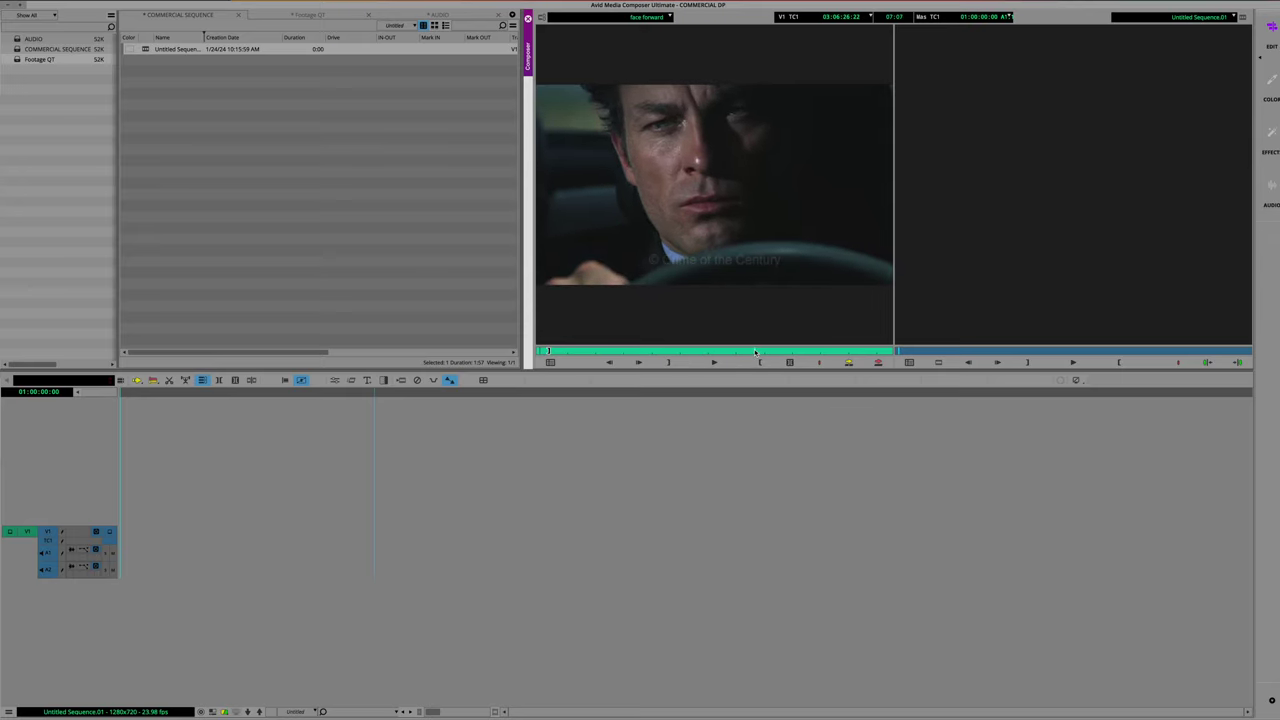
left_click(849, 363)
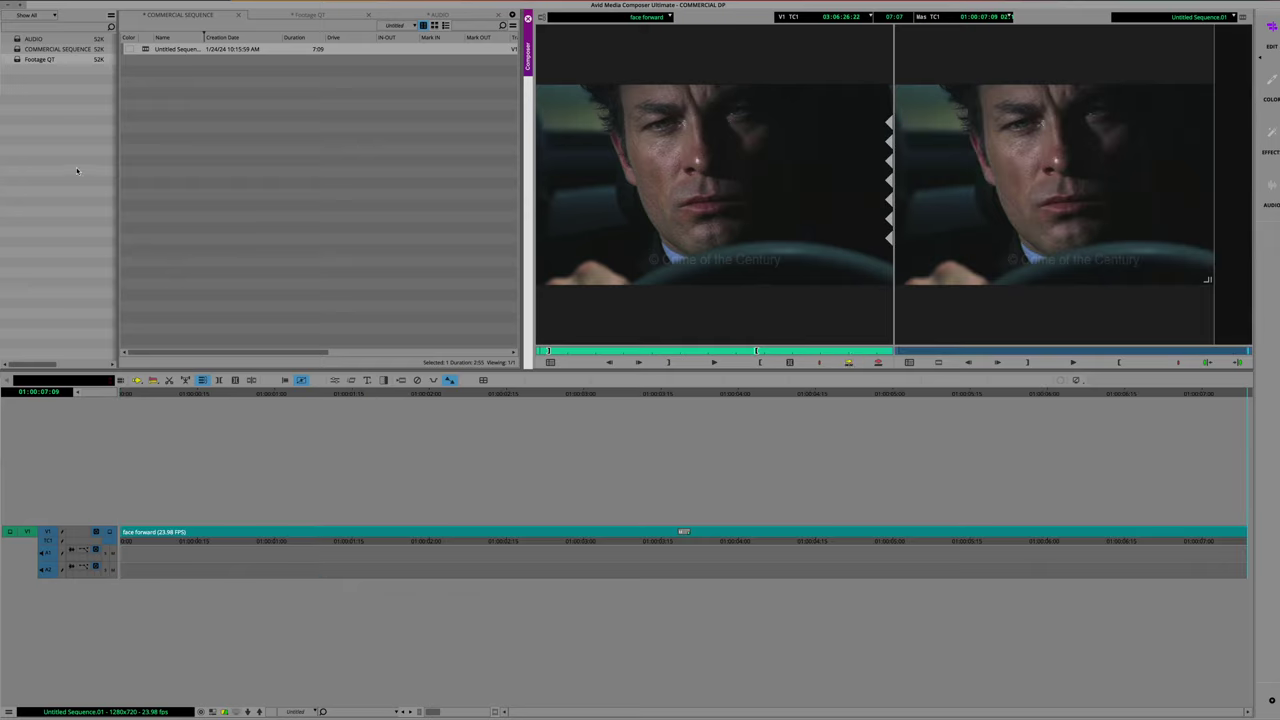
Rename the sequence as Commercial DP and add two mono audio tracks to its timeline
left_click(174, 50)
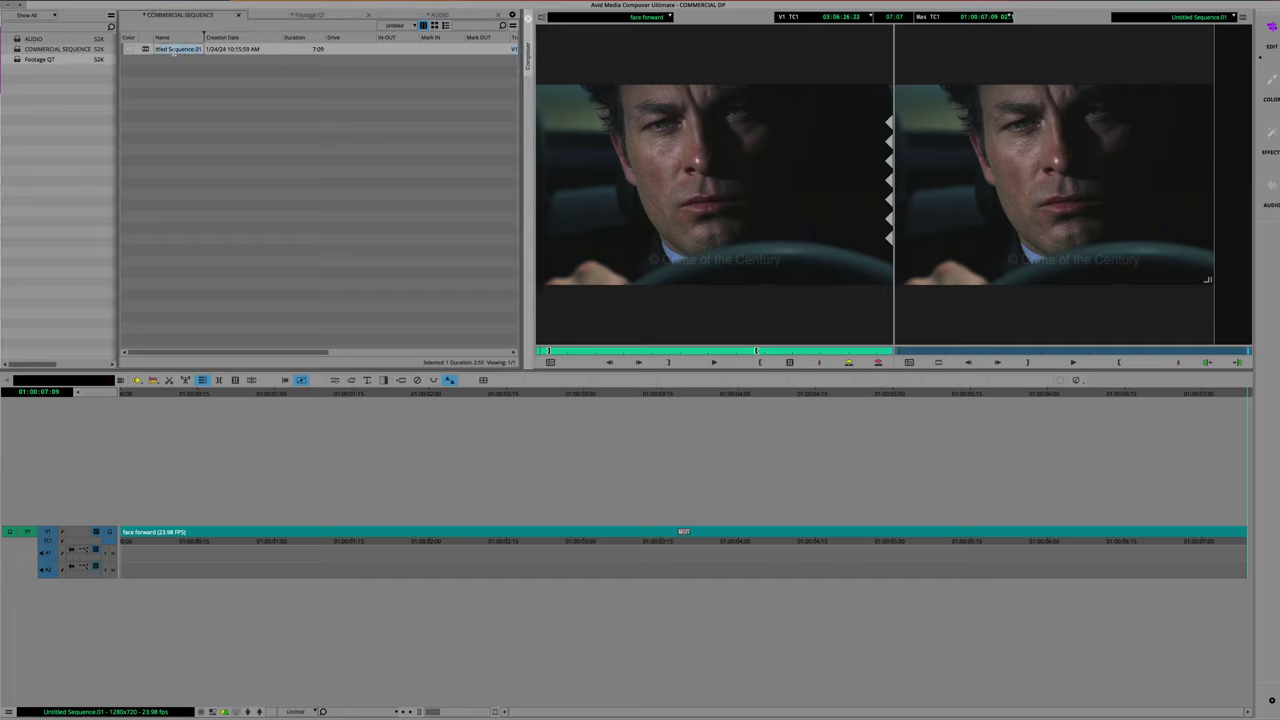
type("Commercial DP")
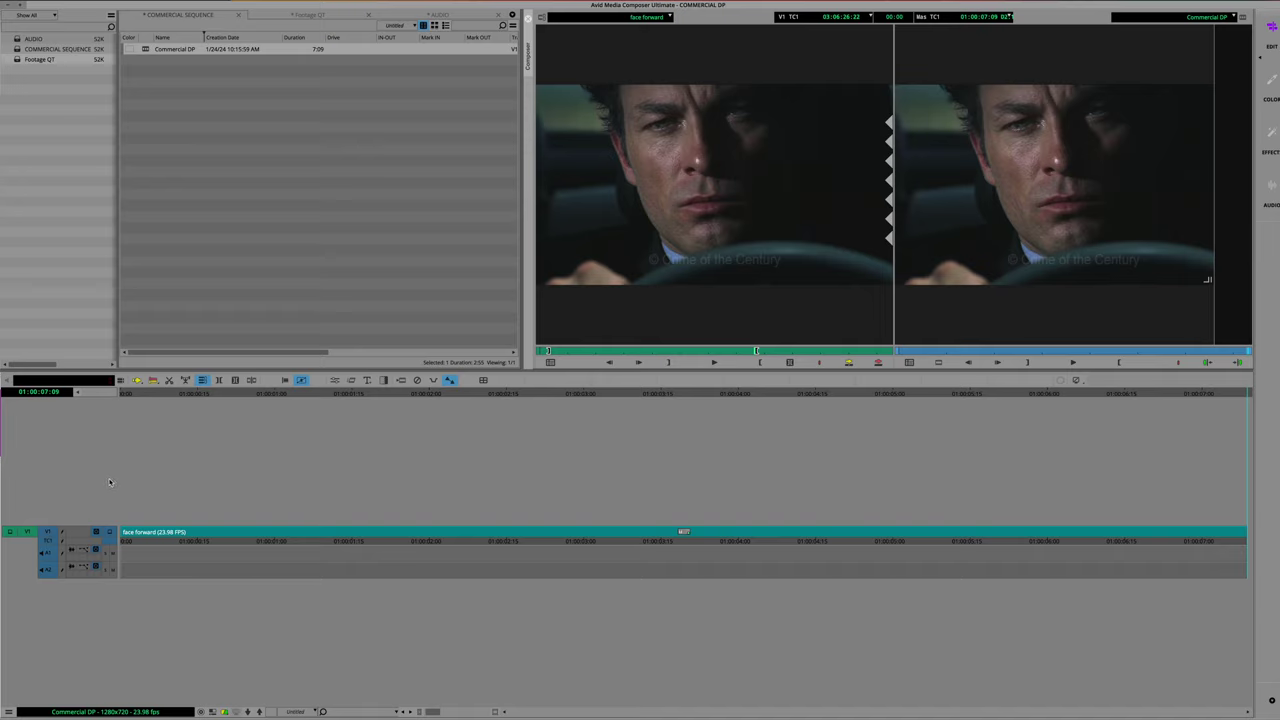
right_click(110, 482)
mouse_move(155, 331)
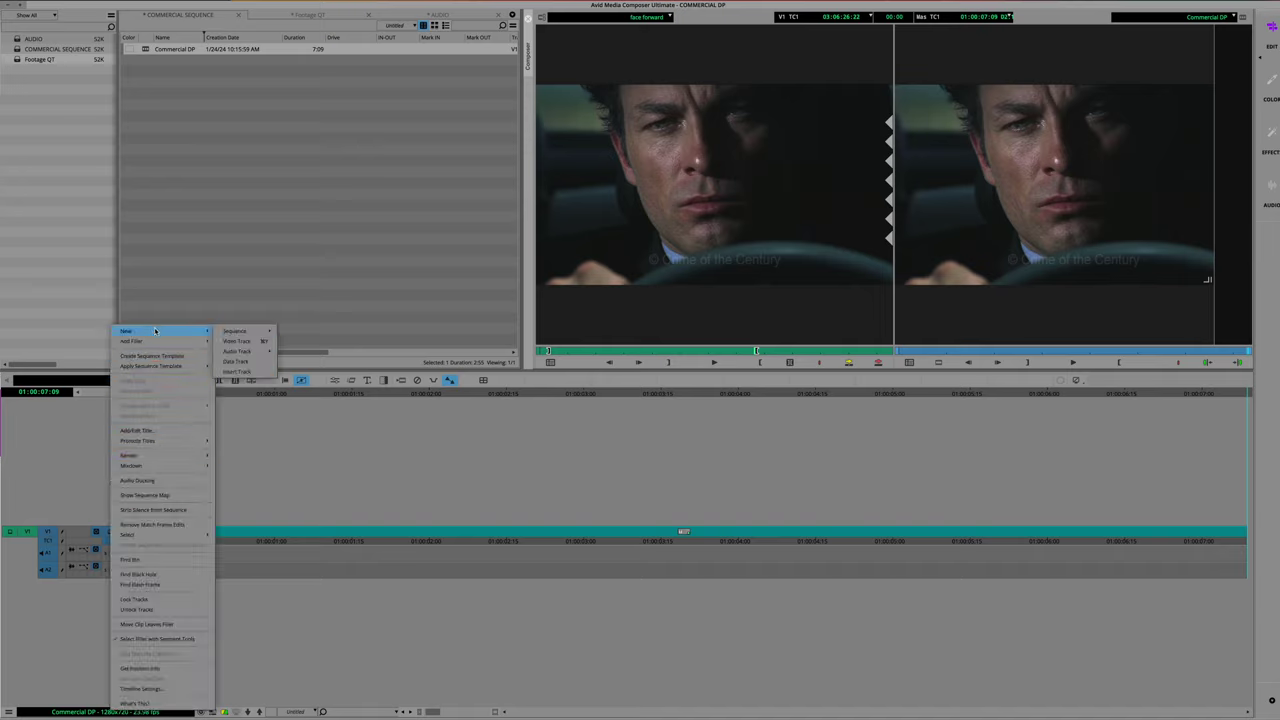
mouse_move(254, 355)
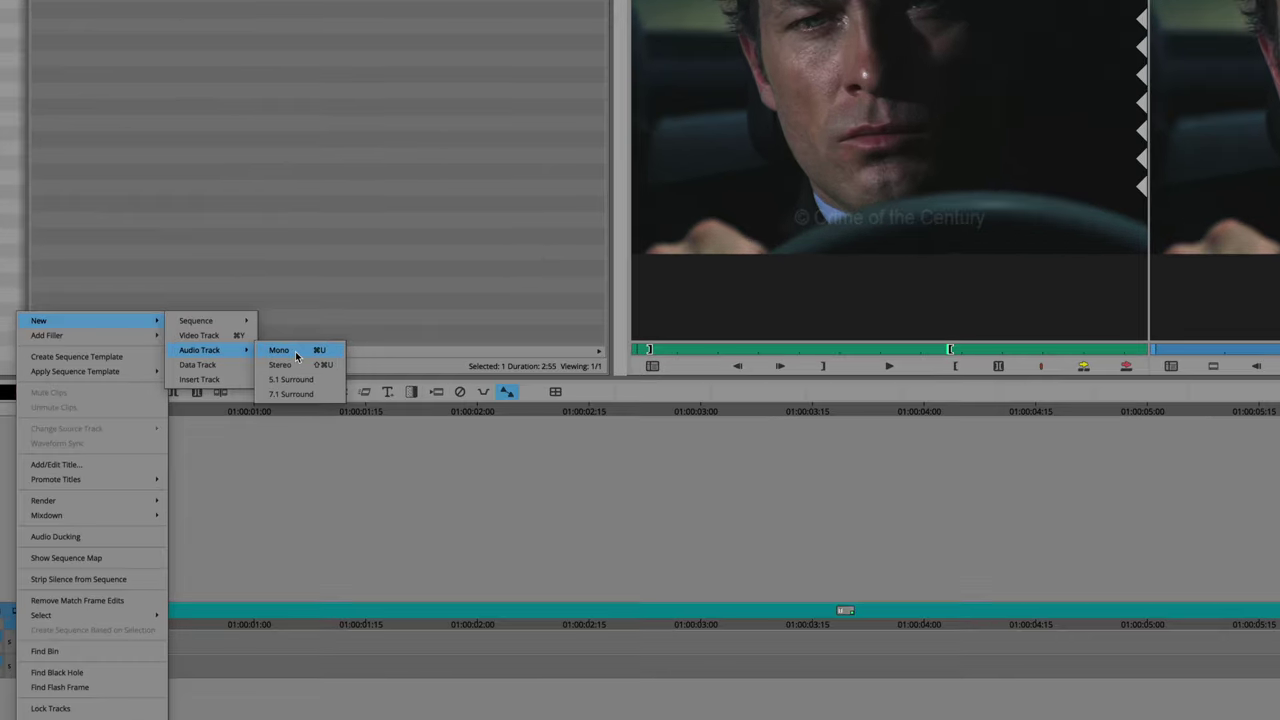
left_click(310, 352)
right_click(230, 477)
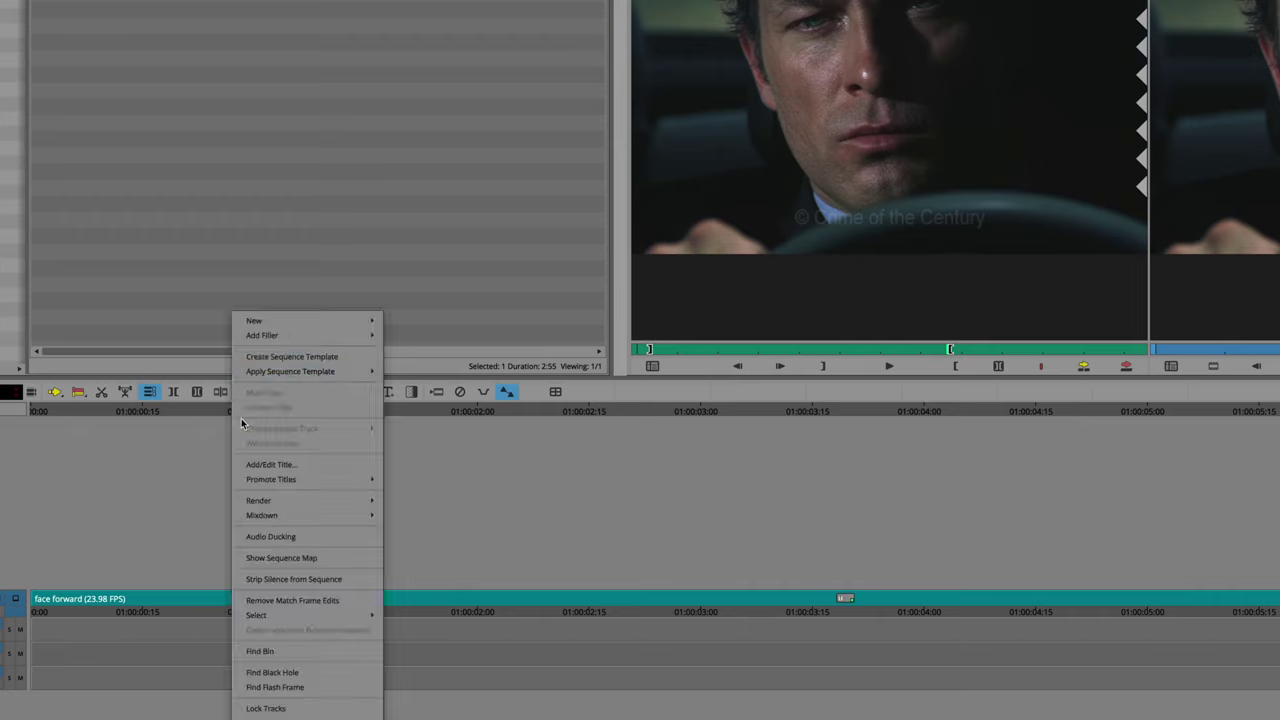
mouse_move(265, 325)
mouse_move(414, 350)
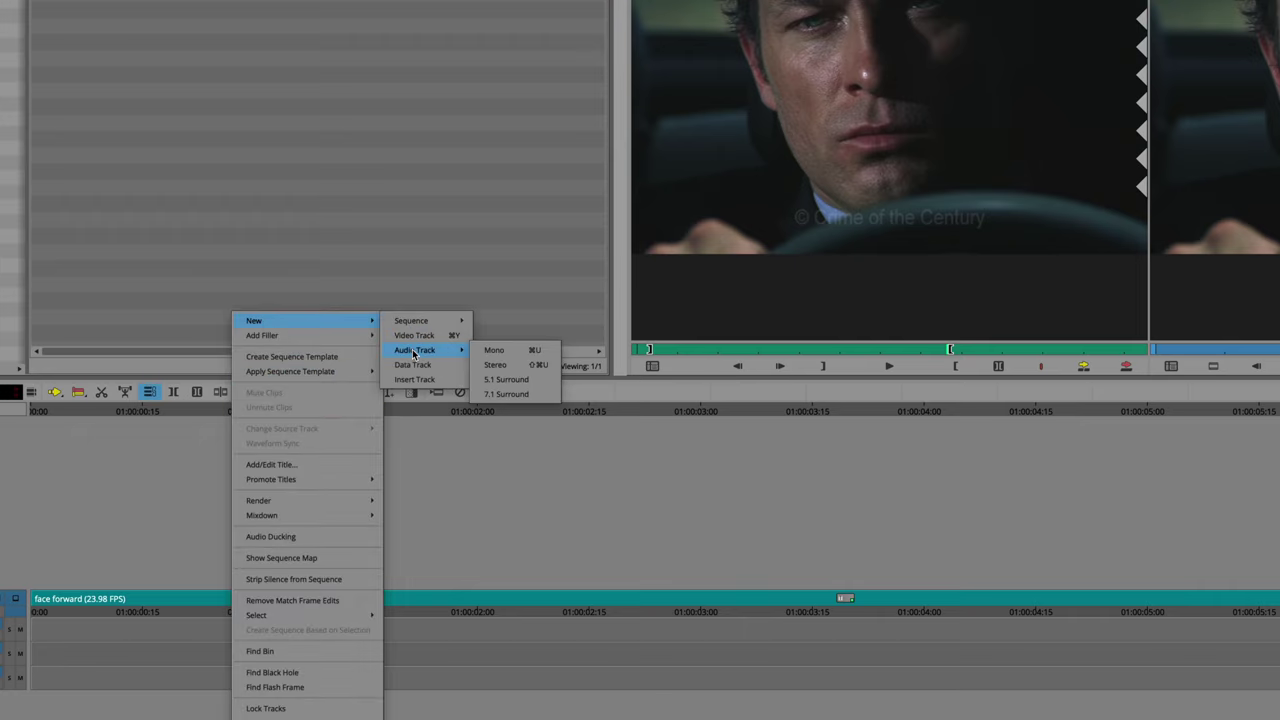
left_click(493, 350)
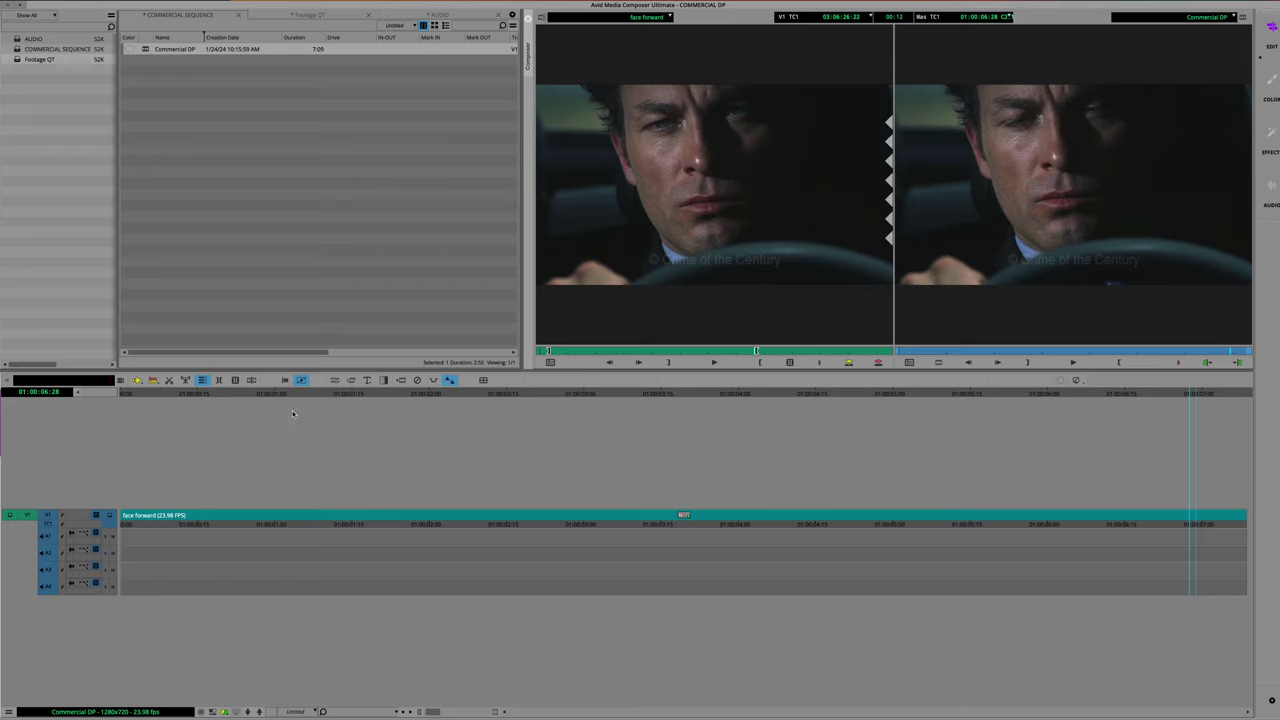
Place Track 1.aif from the AUDIO bin on audio tracks A5 and A6 at the start of the sequence
left_click(33, 38)
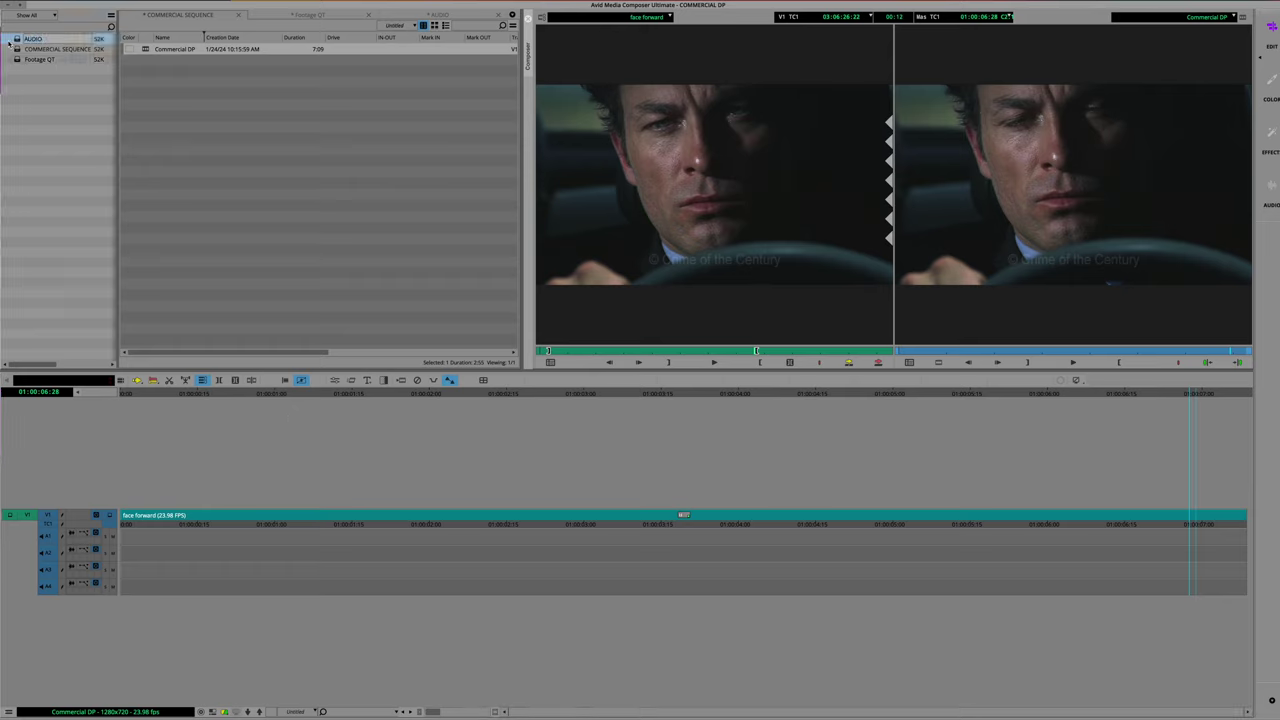
double_click(30, 38)
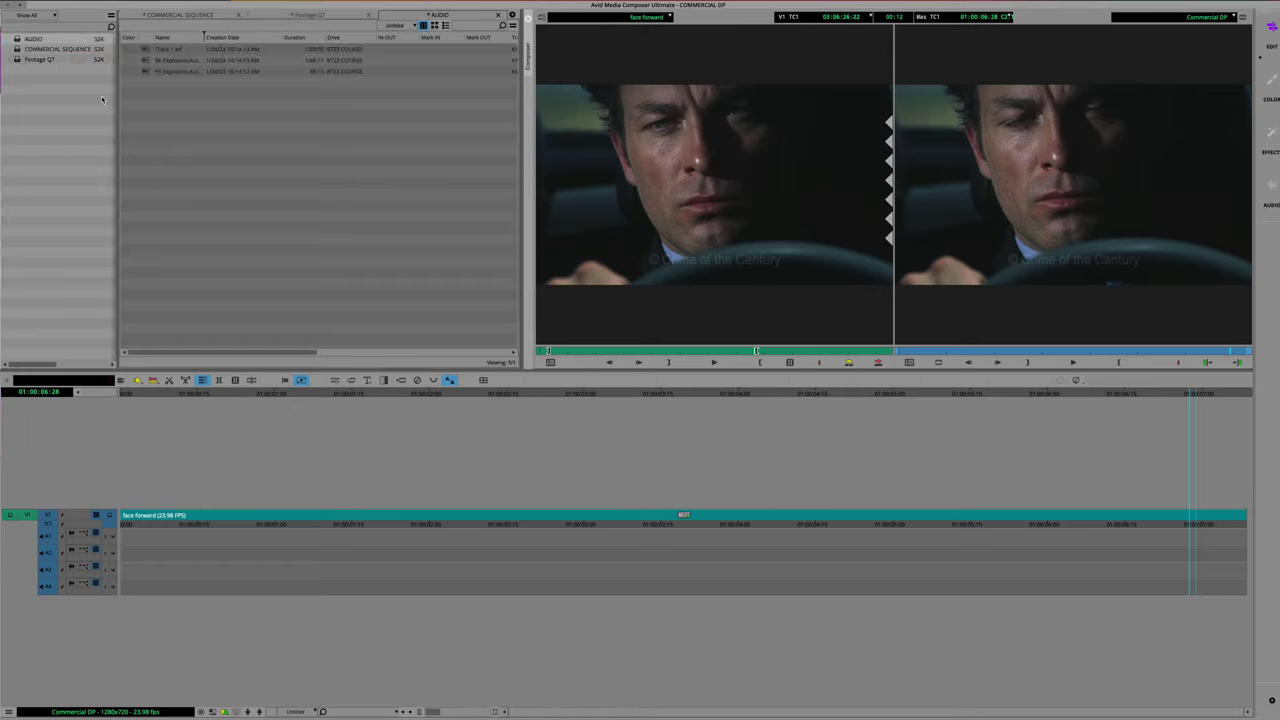
left_click(146, 51)
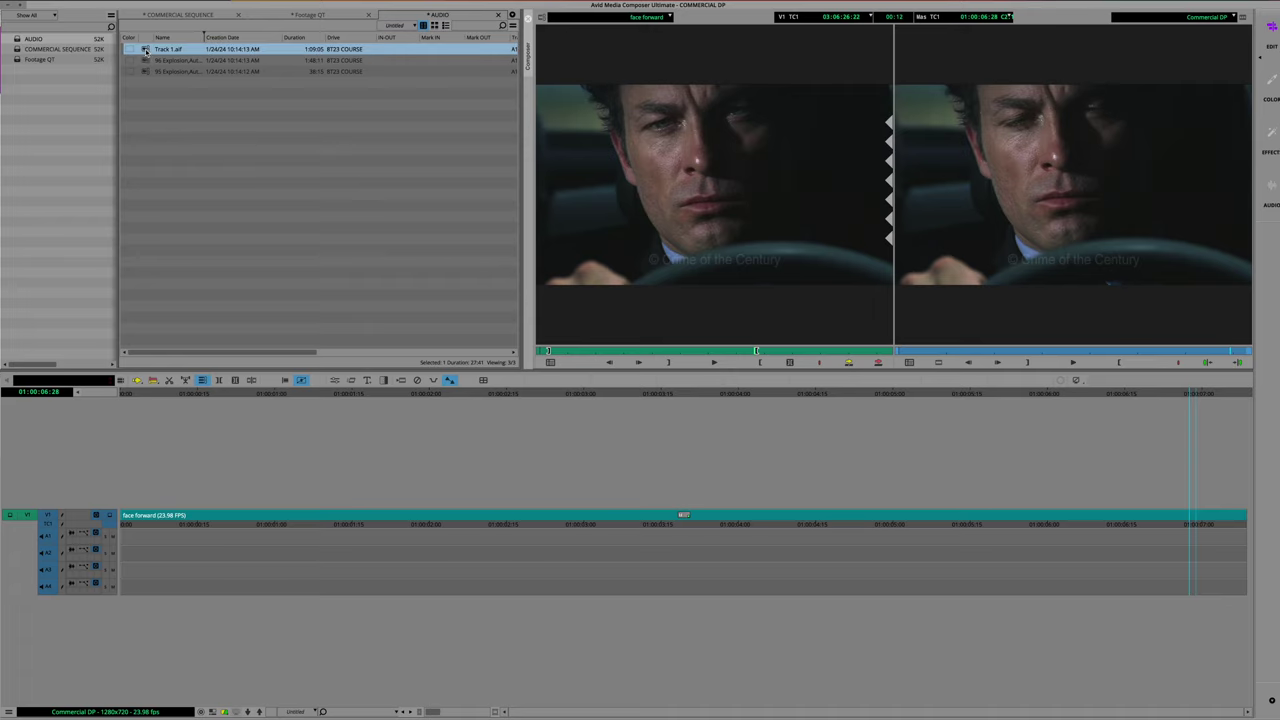
left_click_drag(146, 51, 121, 595)
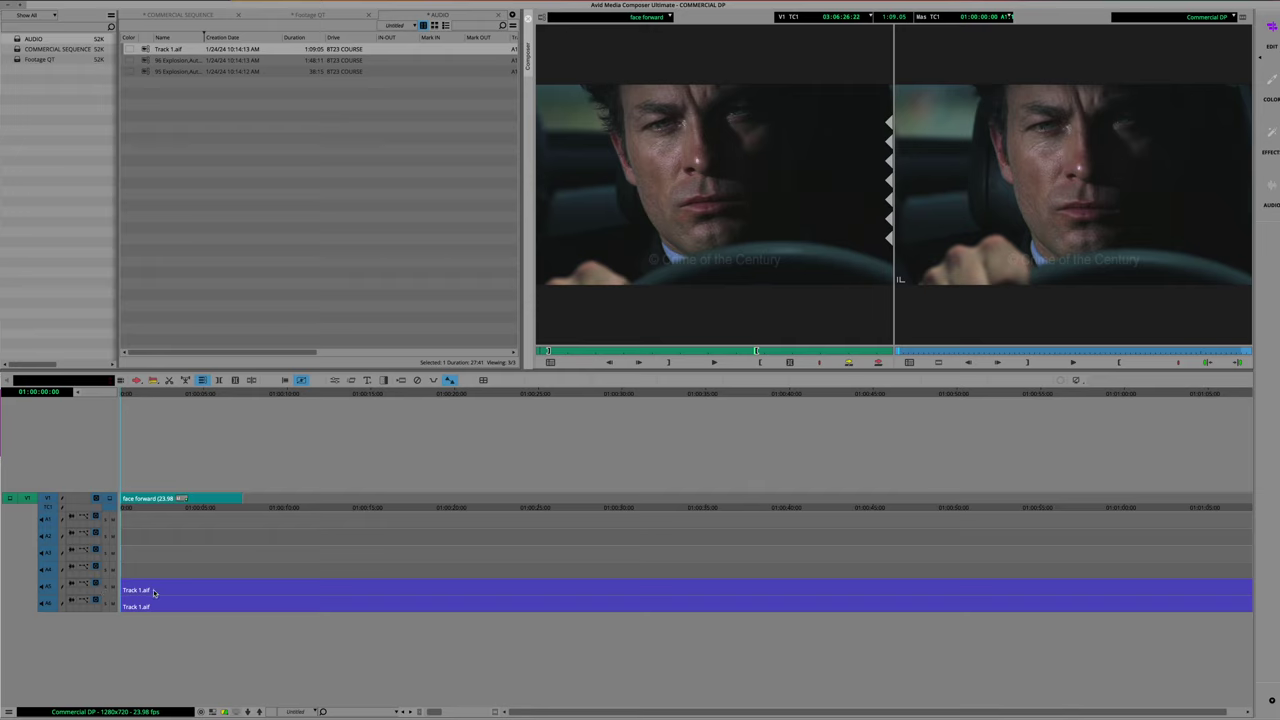
Lock audio tracks A5 and A6, which hold the music
right_click(62, 590)
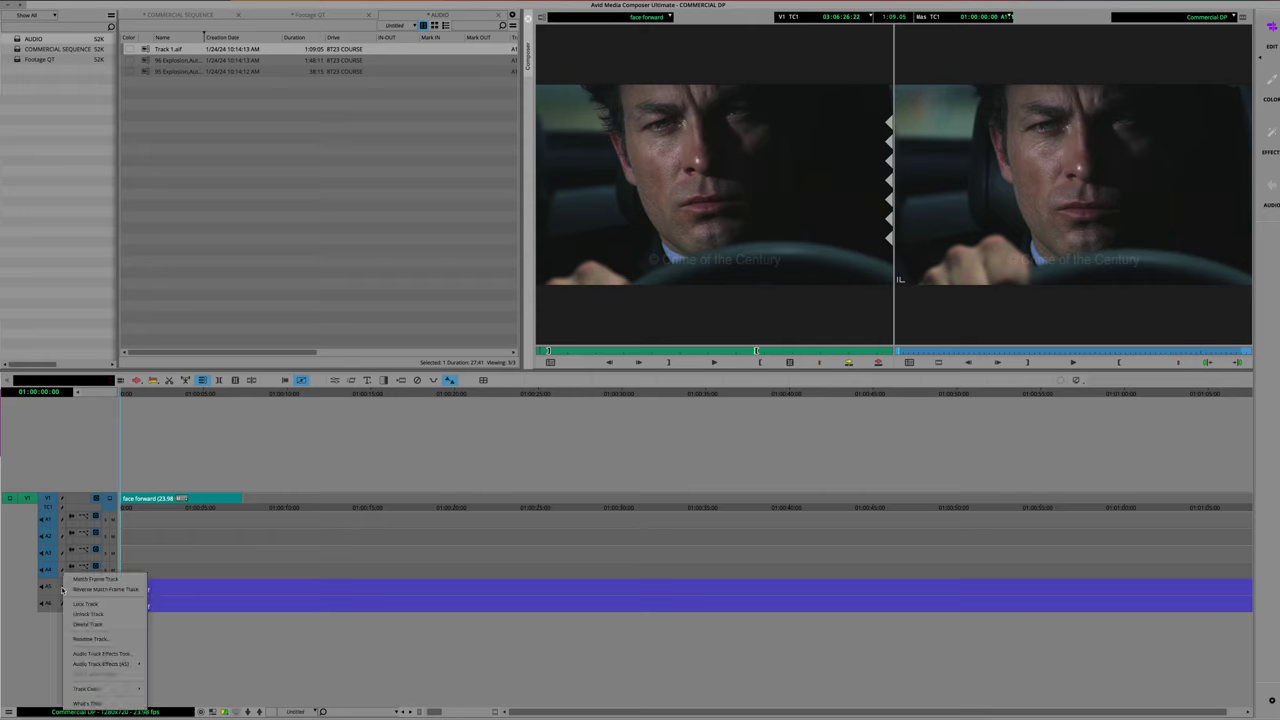
left_click(82, 604)
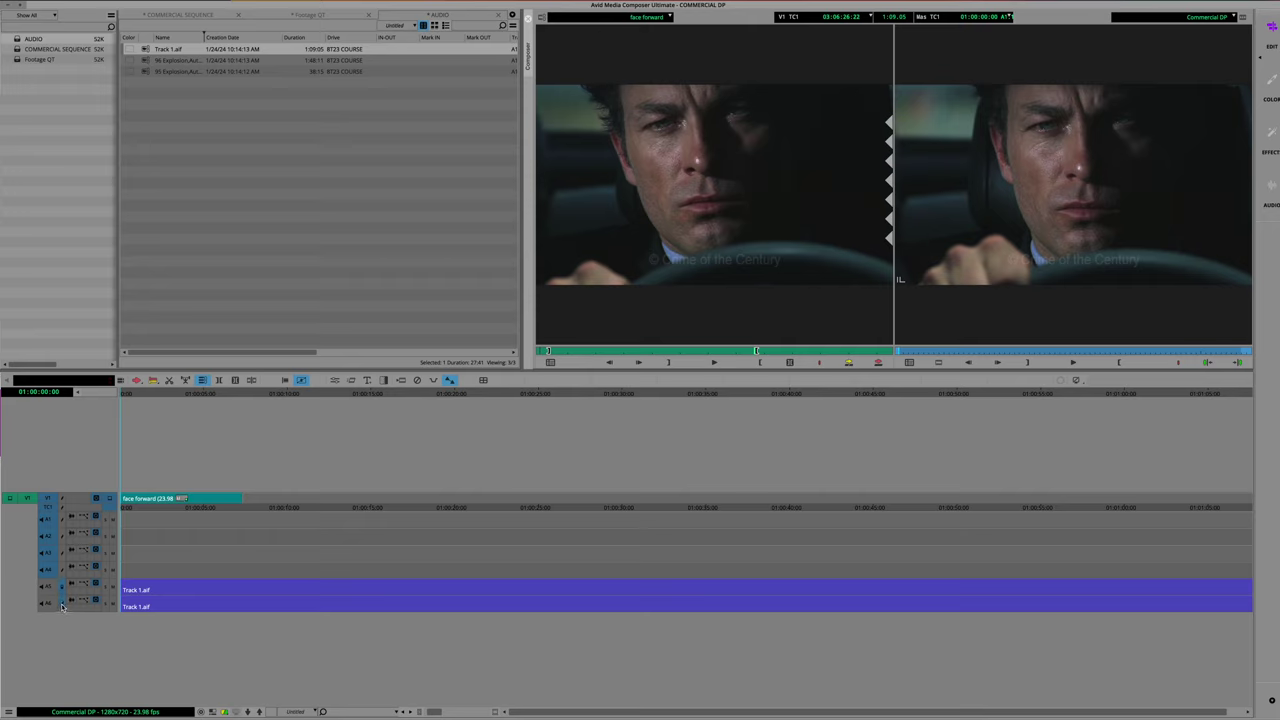
right_click(62, 606)
left_click(83, 604)
Position the playhead at 01:00:07:09, right after "face forward", and load the "road lines" clip from the Footage QT bin
left_click_drag(169, 399, 241, 404)
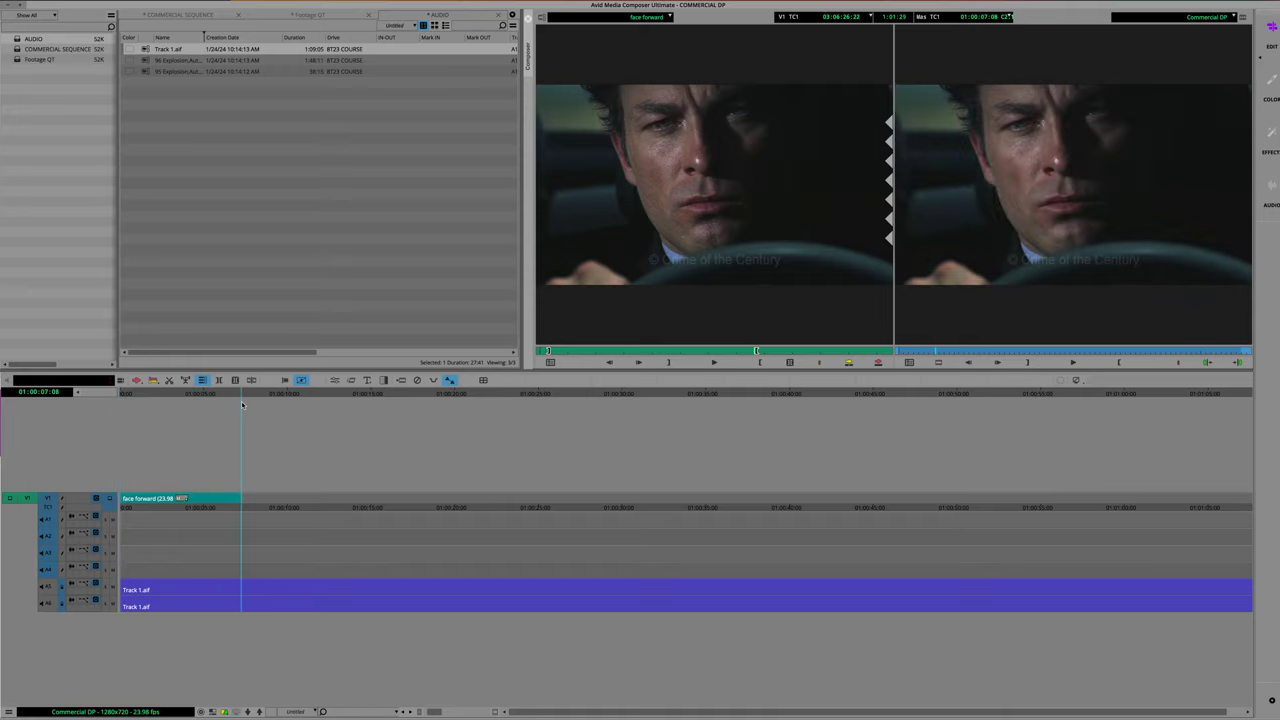
key("Right")
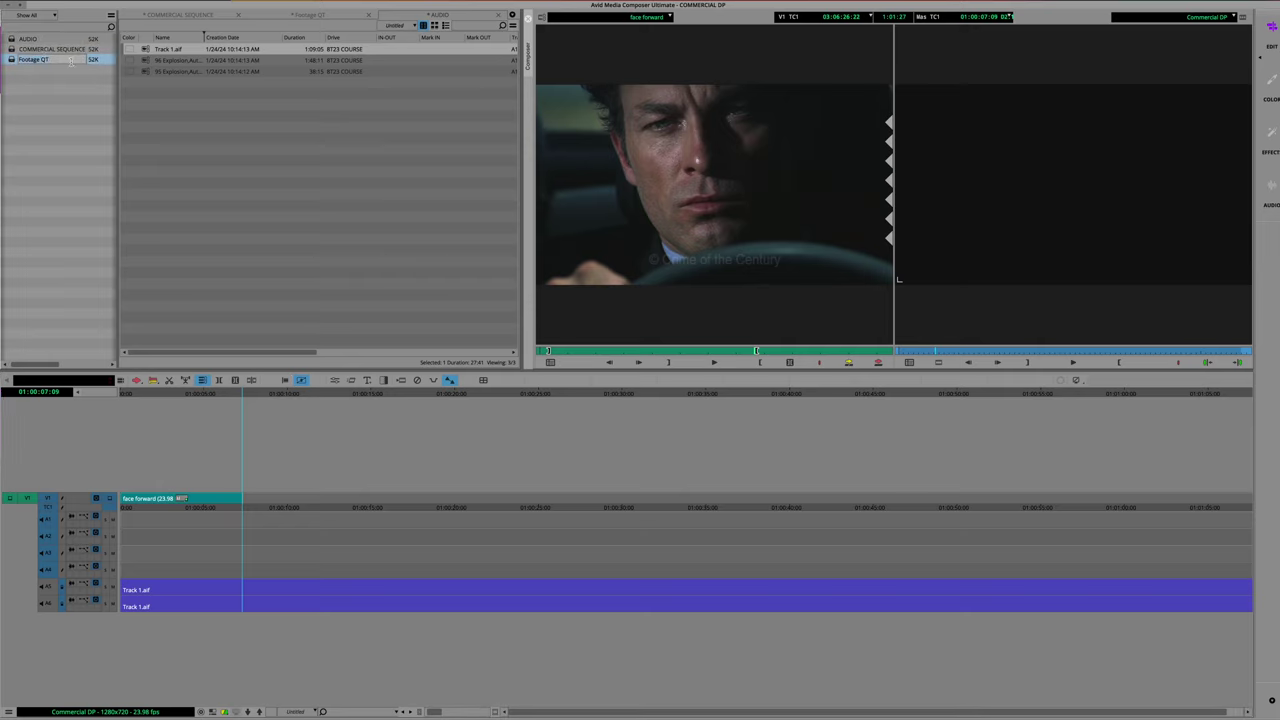
left_click(11, 61)
double_click(11, 61)
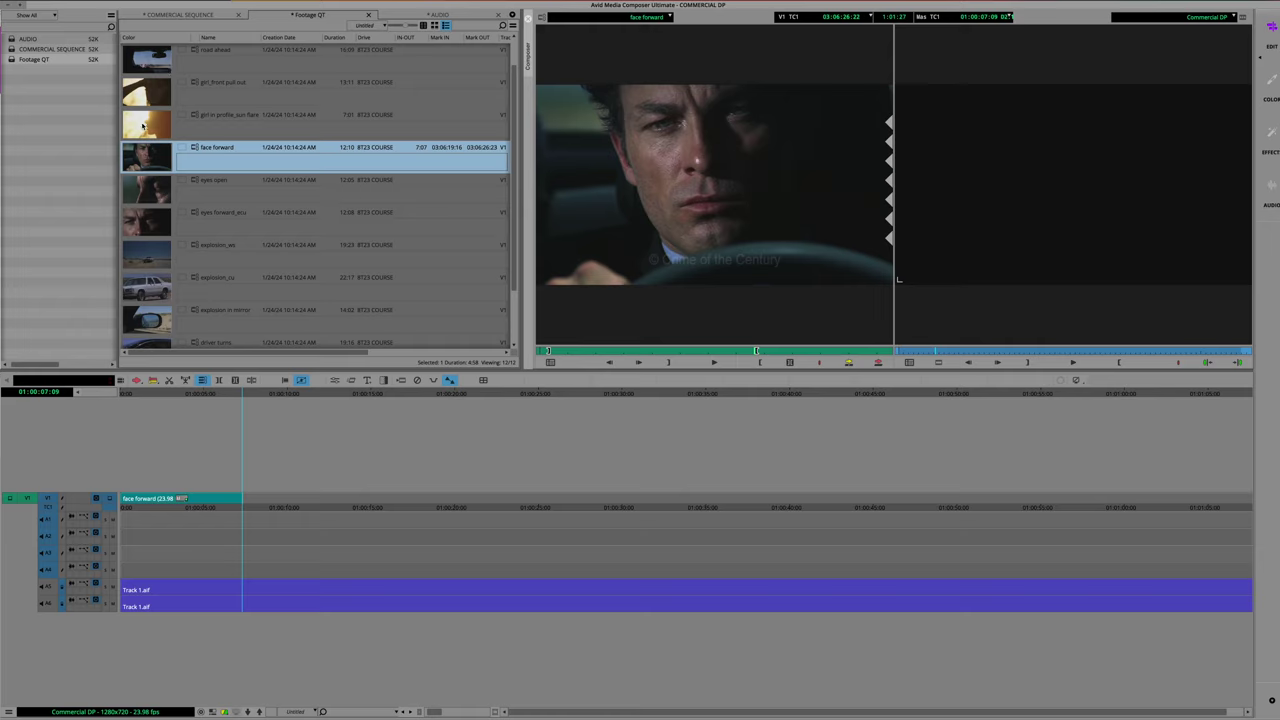
scroll(156, 80, "up", 1)
left_click(151, 92)
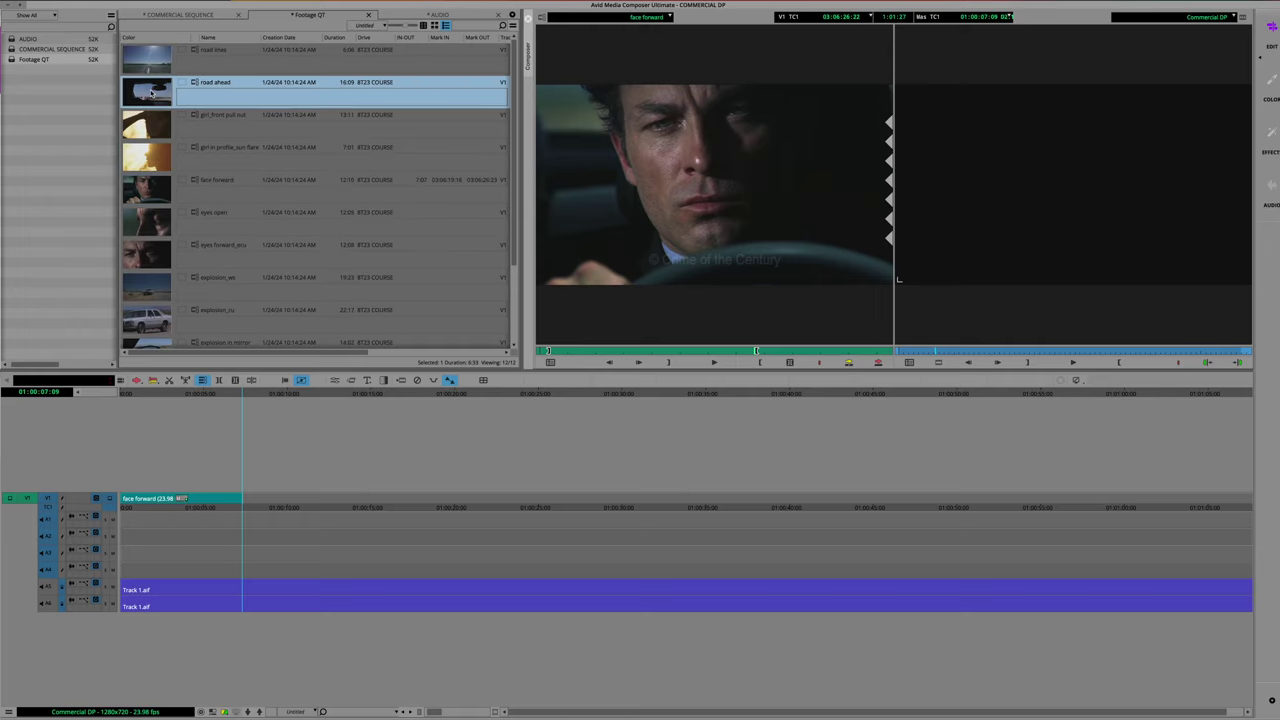
double_click(151, 92)
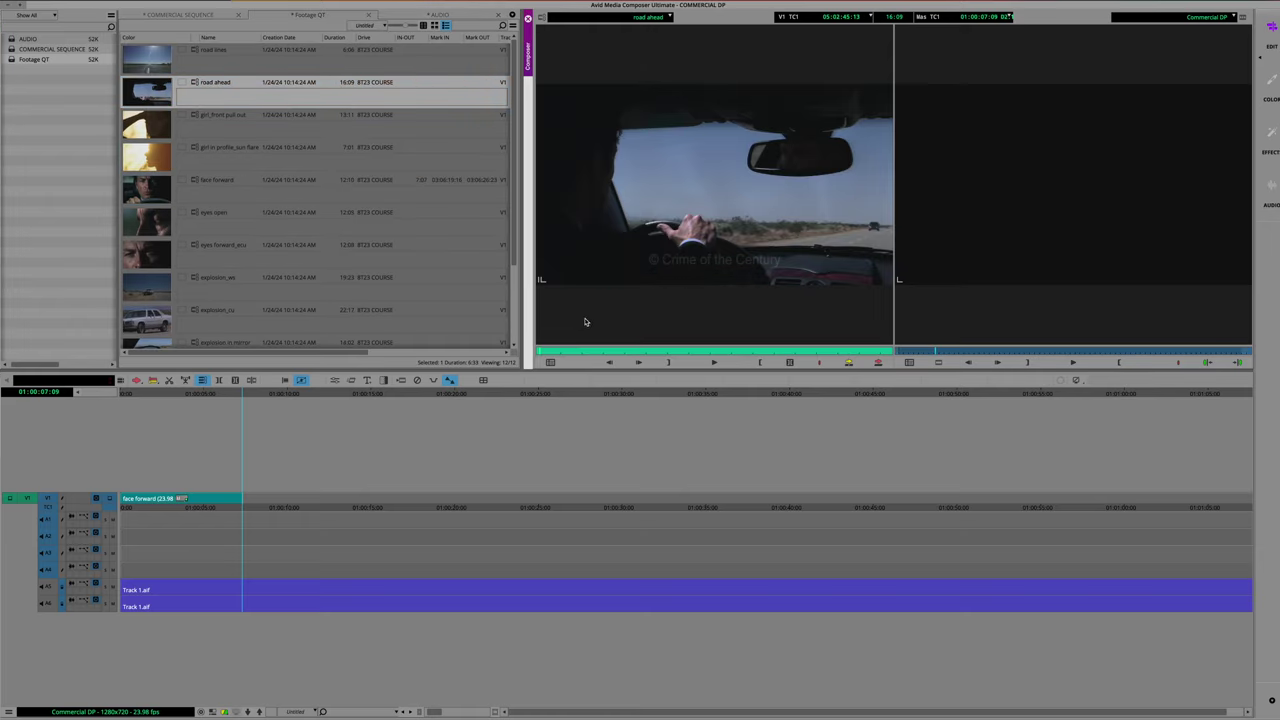
double_click(149, 70)
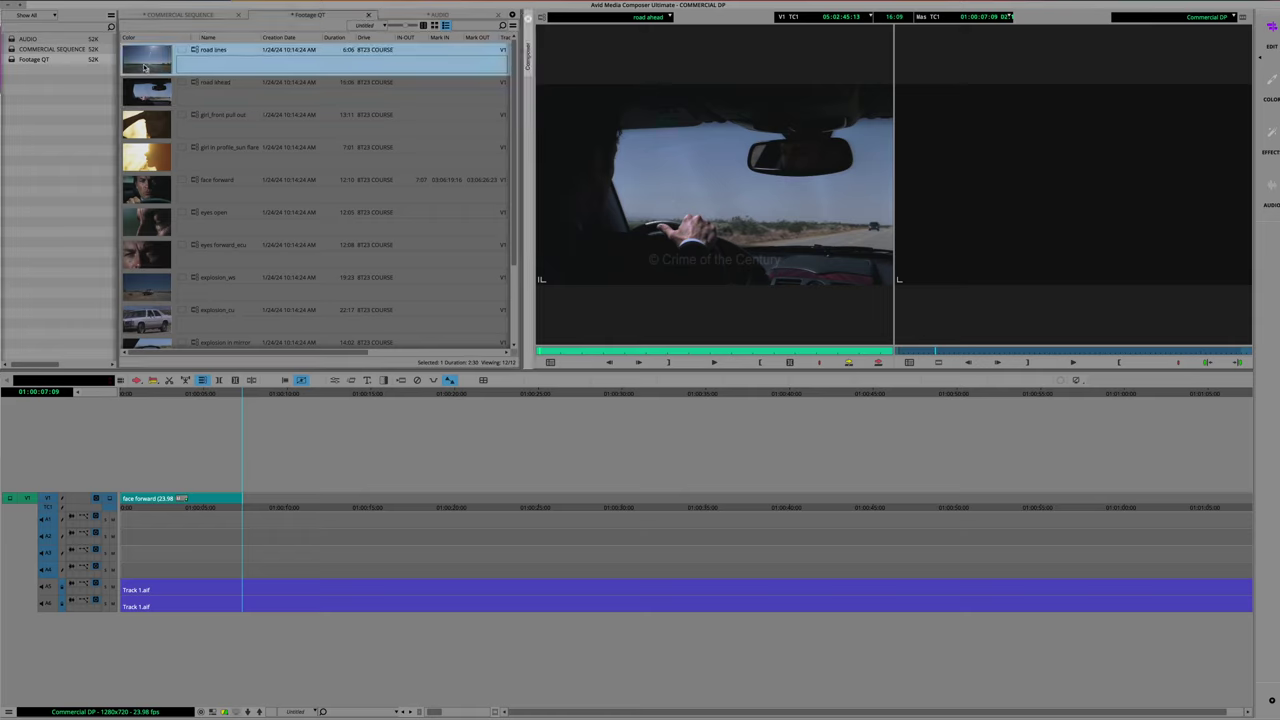
Mark "road lines" from about 07:00:00:20 to 07:00:03:12 and splice it into the timeline after "face forward"
left_click(565, 350)
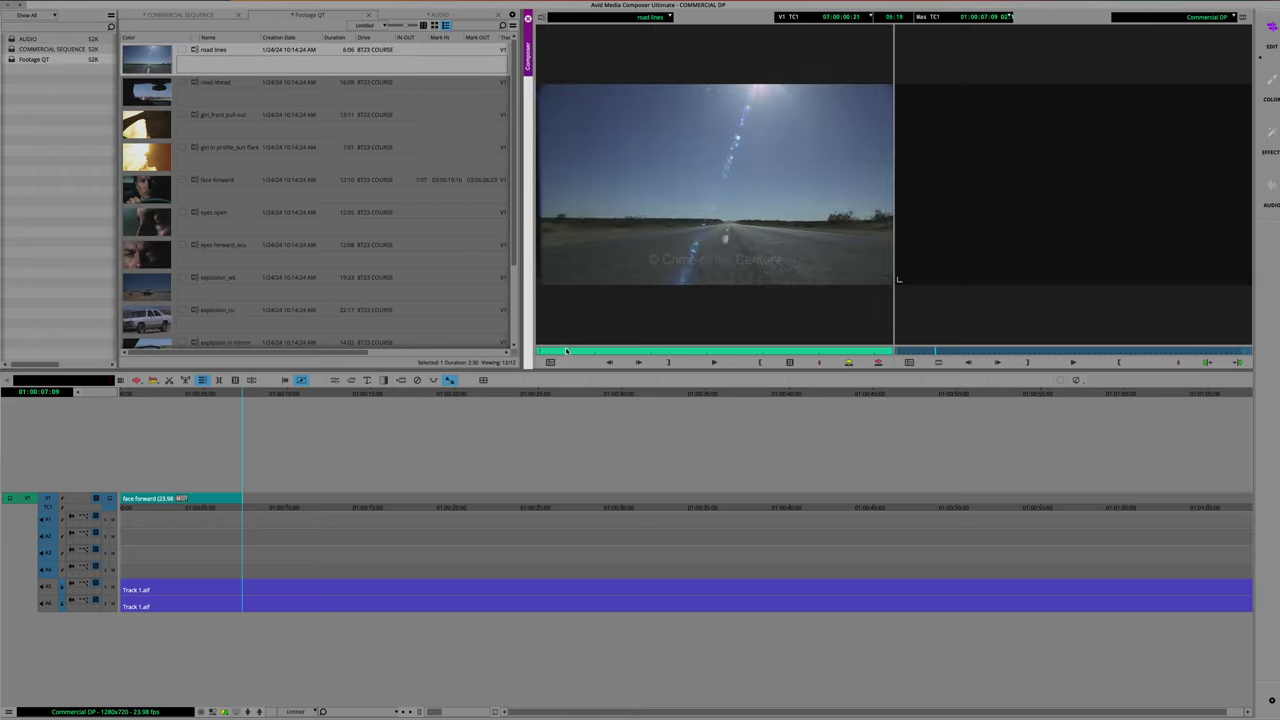
left_click(714, 350)
key("o")
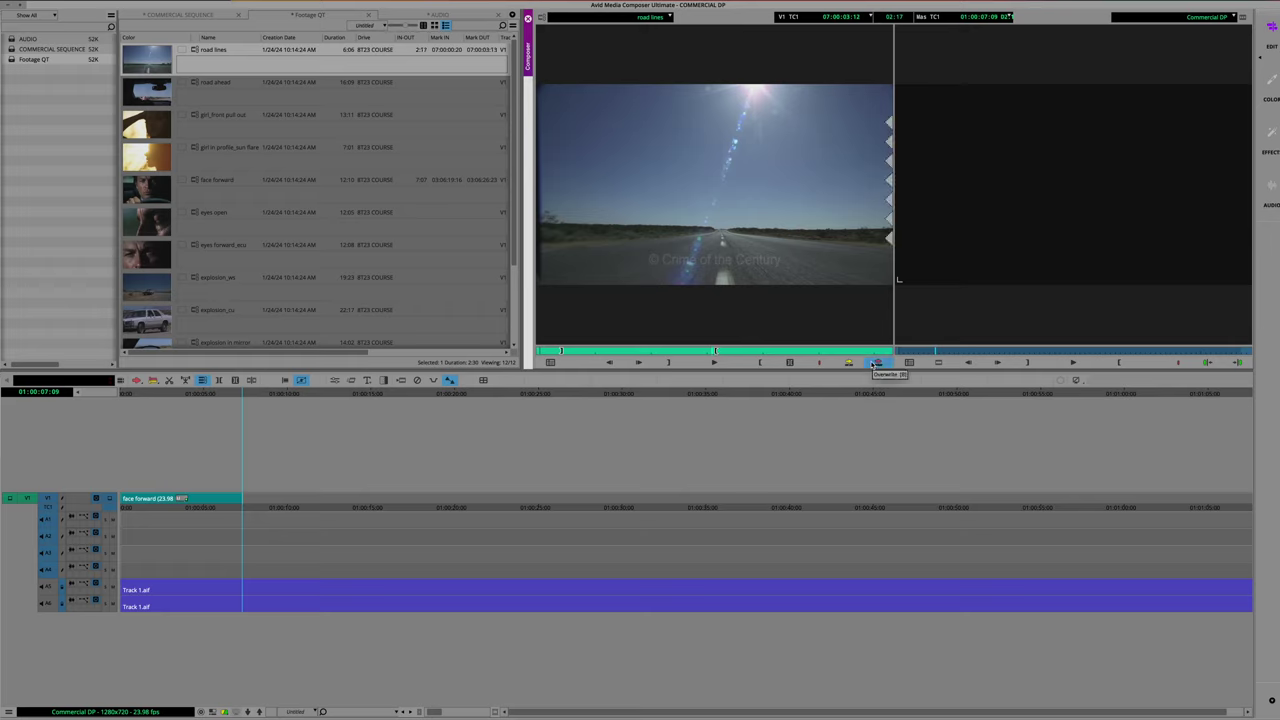
left_click(848, 364)
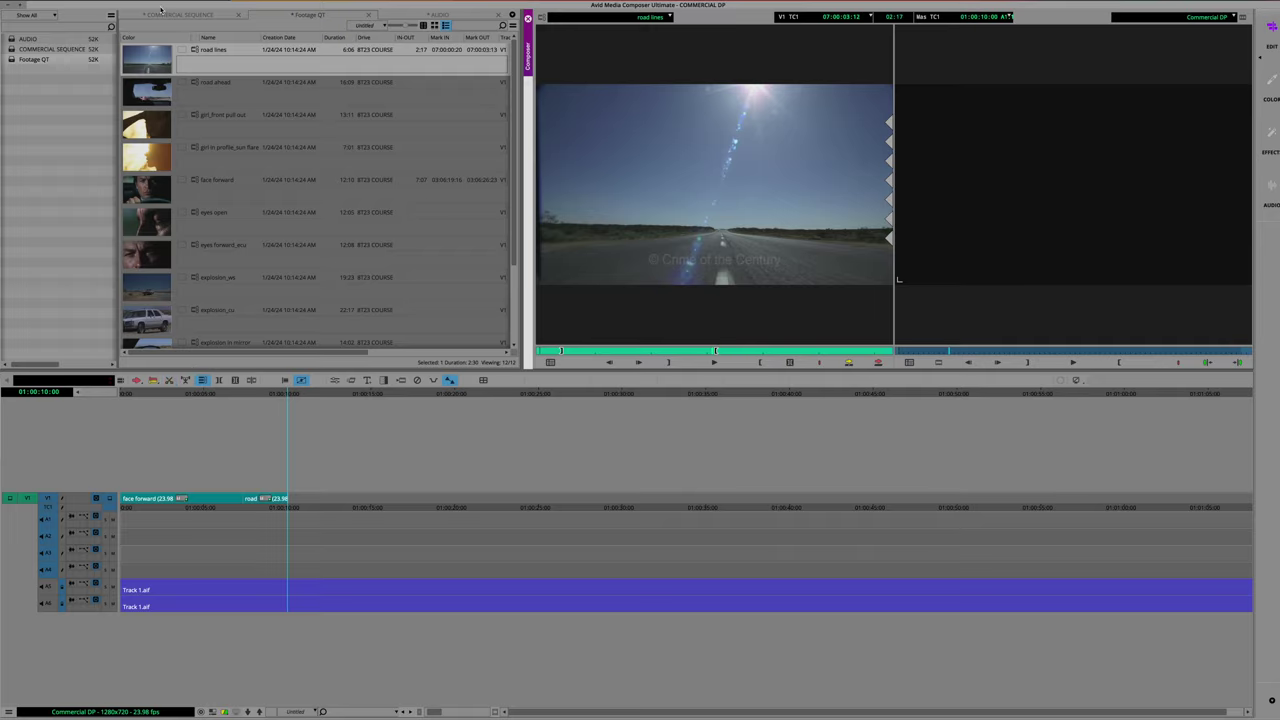
Enable the yellow segment mode arrow in addition to the red one for the timeline's Segment Mode tool
left_click_drag(164, 10, 266, 12)
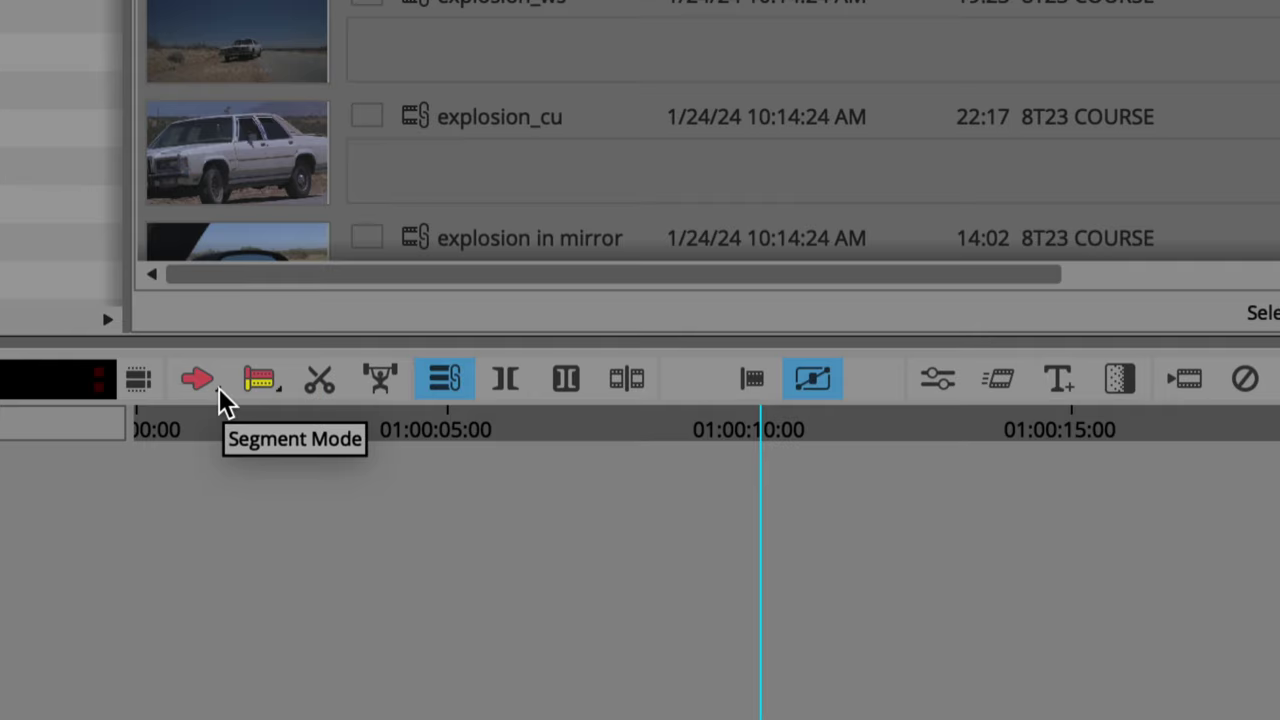
right_click(213, 386)
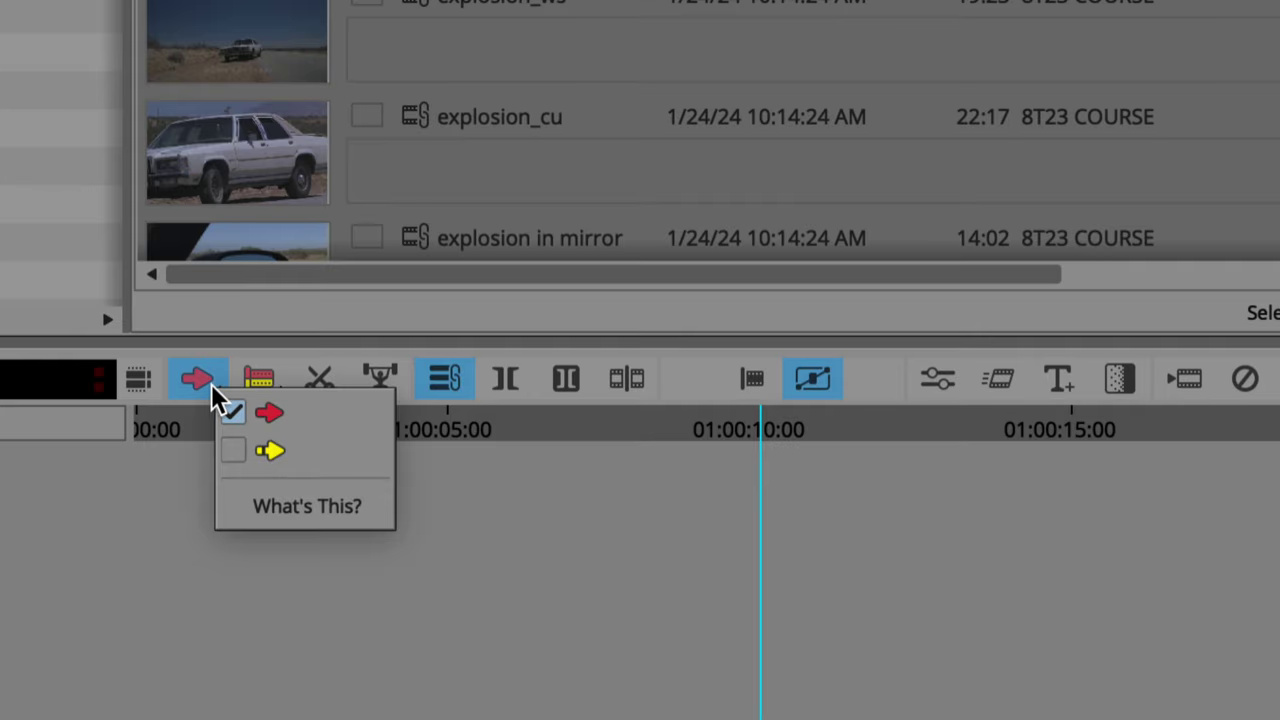
left_click(257, 452)
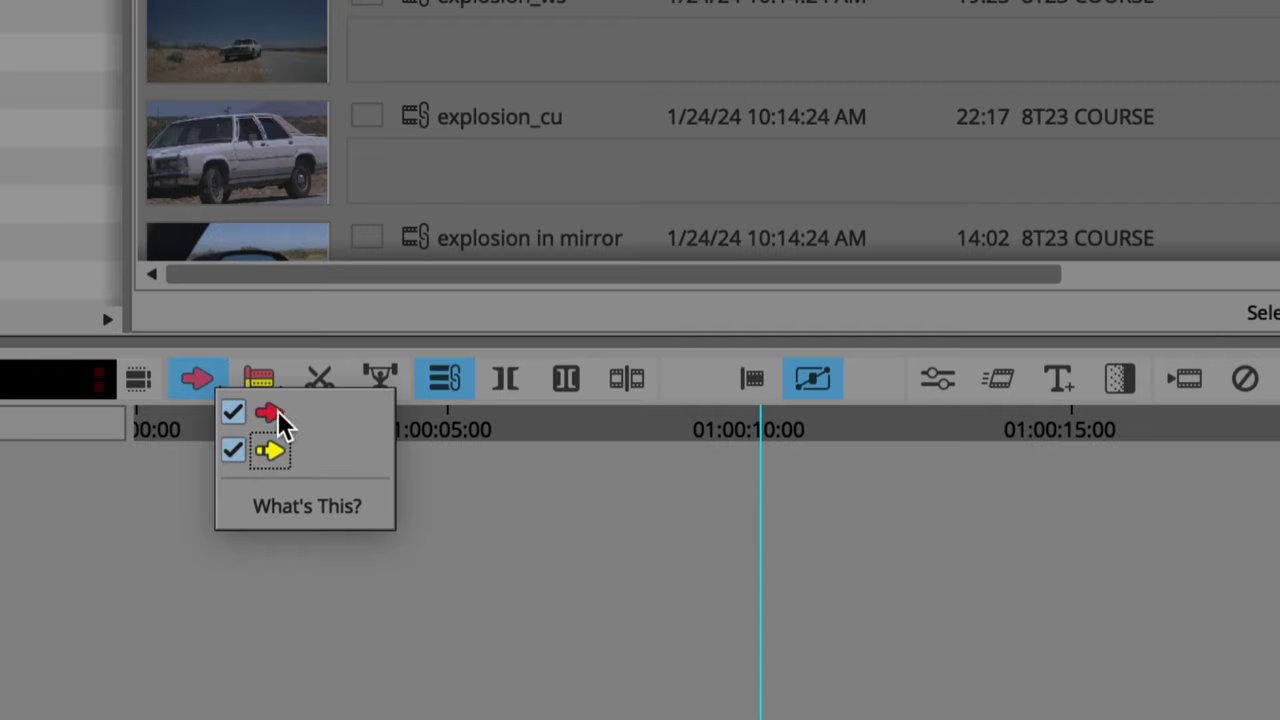
left_click(444, 495)
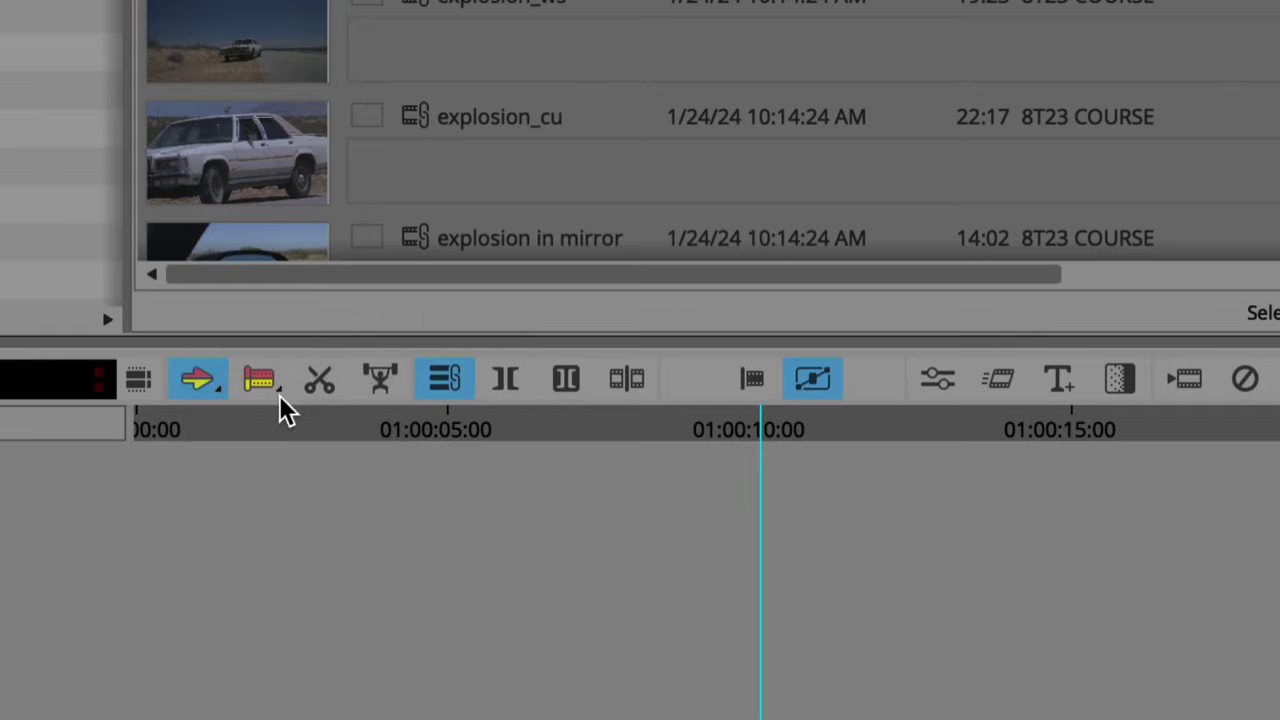
right_click(276, 386)
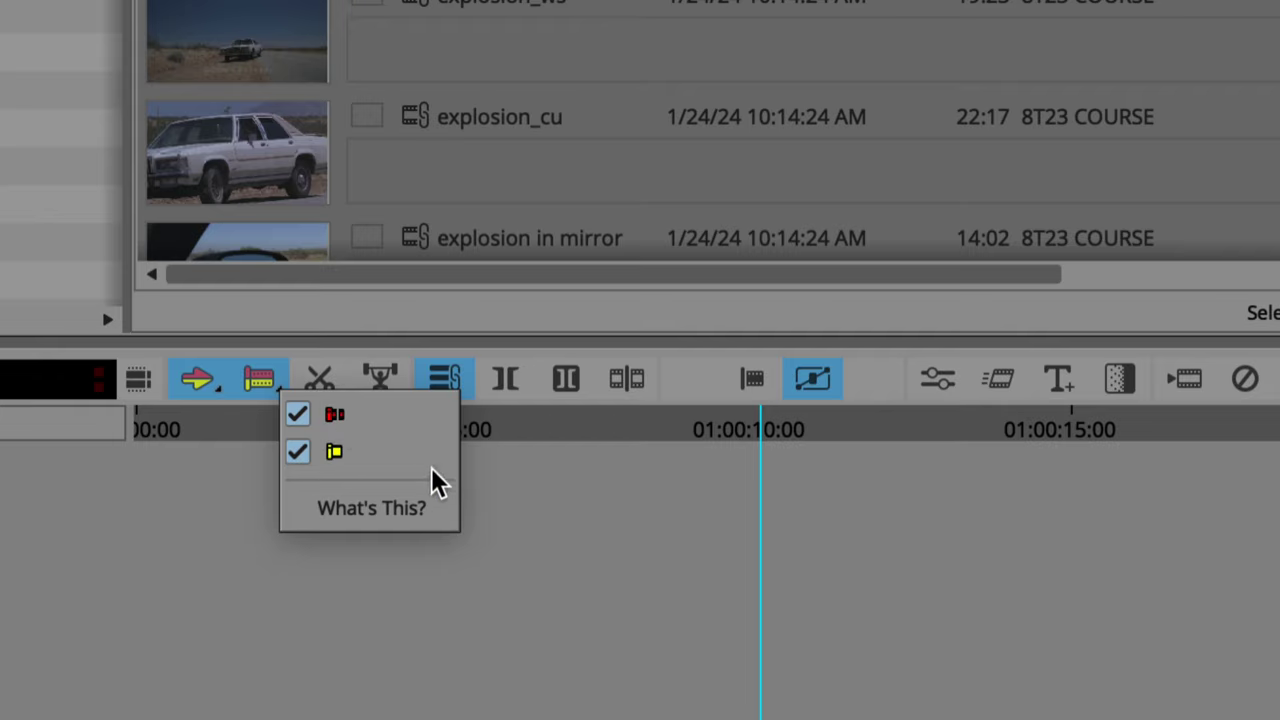
left_click(492, 484)
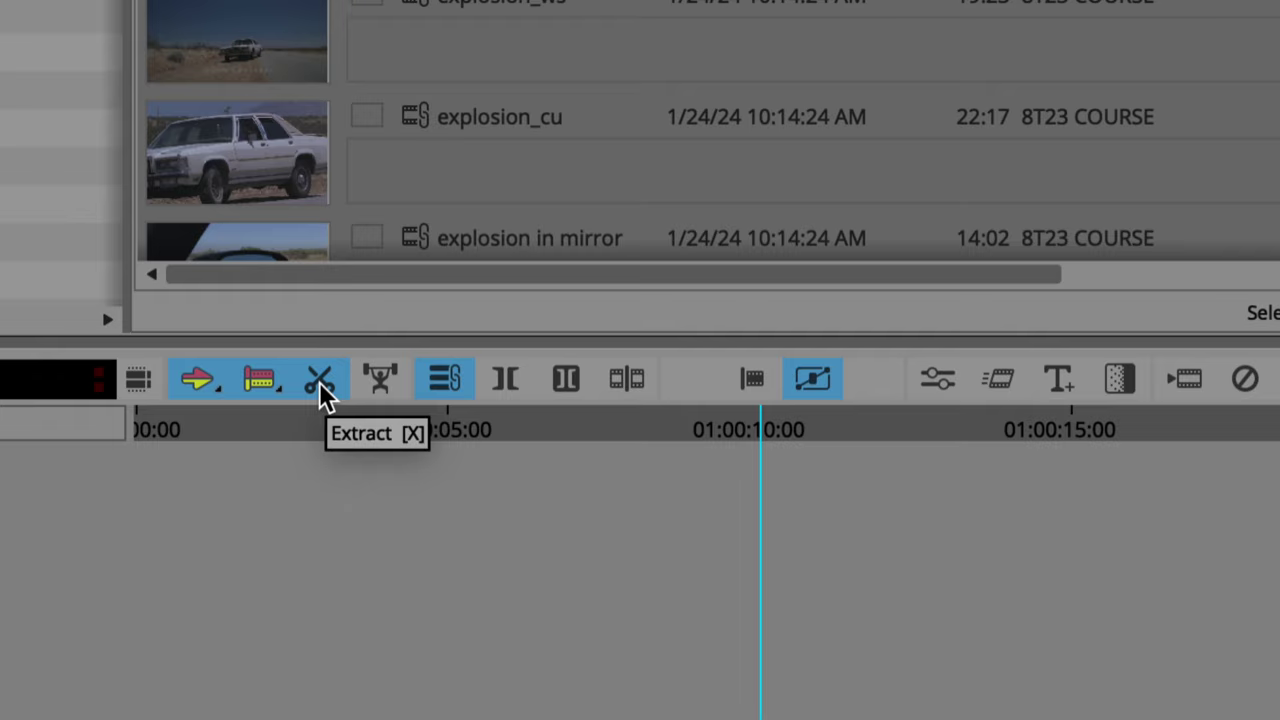
left_click(393, 382)
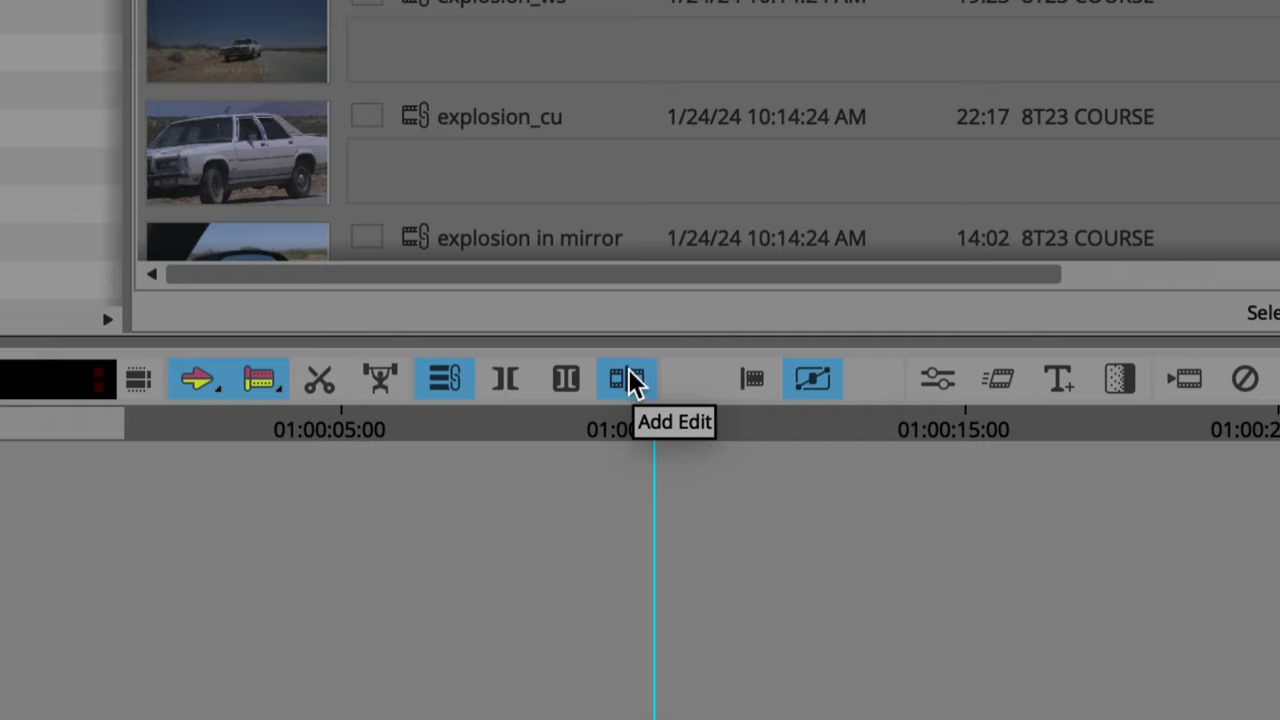
right_click(446, 513)
left_click(375, 511)
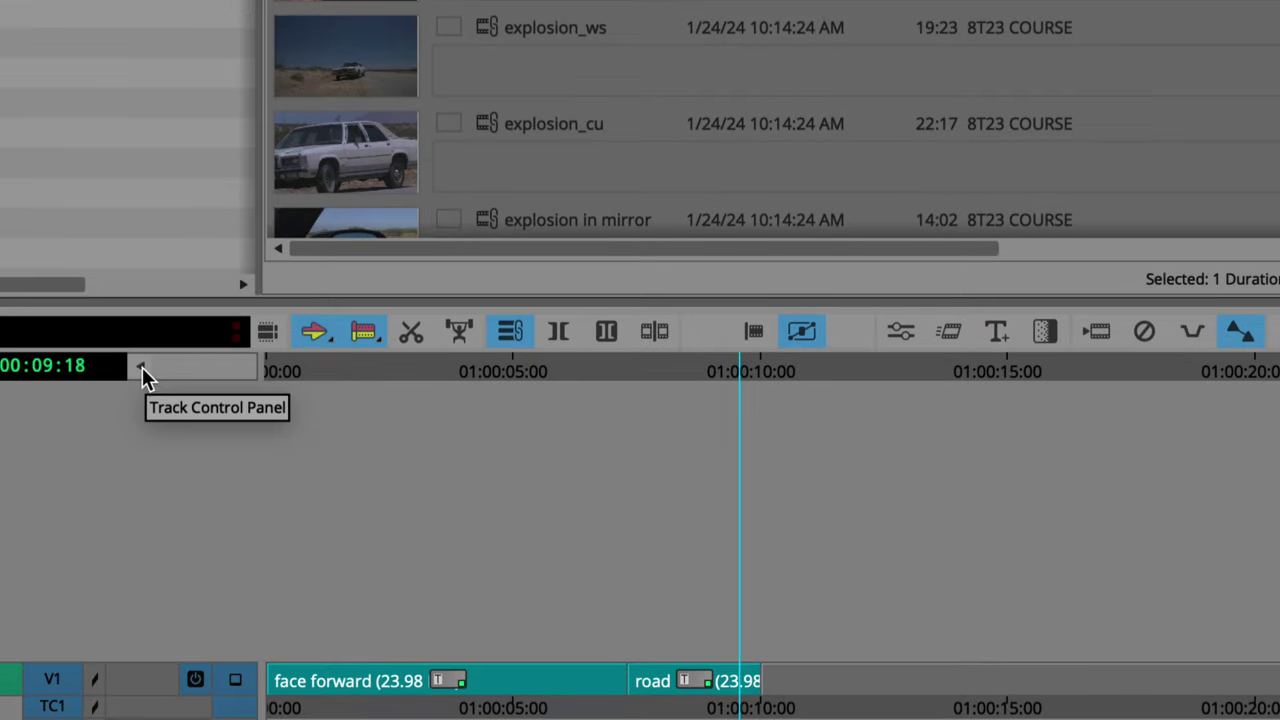
Expand the timeline's track control panel and display the audio waveforms on tracks A5 and A6
left_click(142, 367)
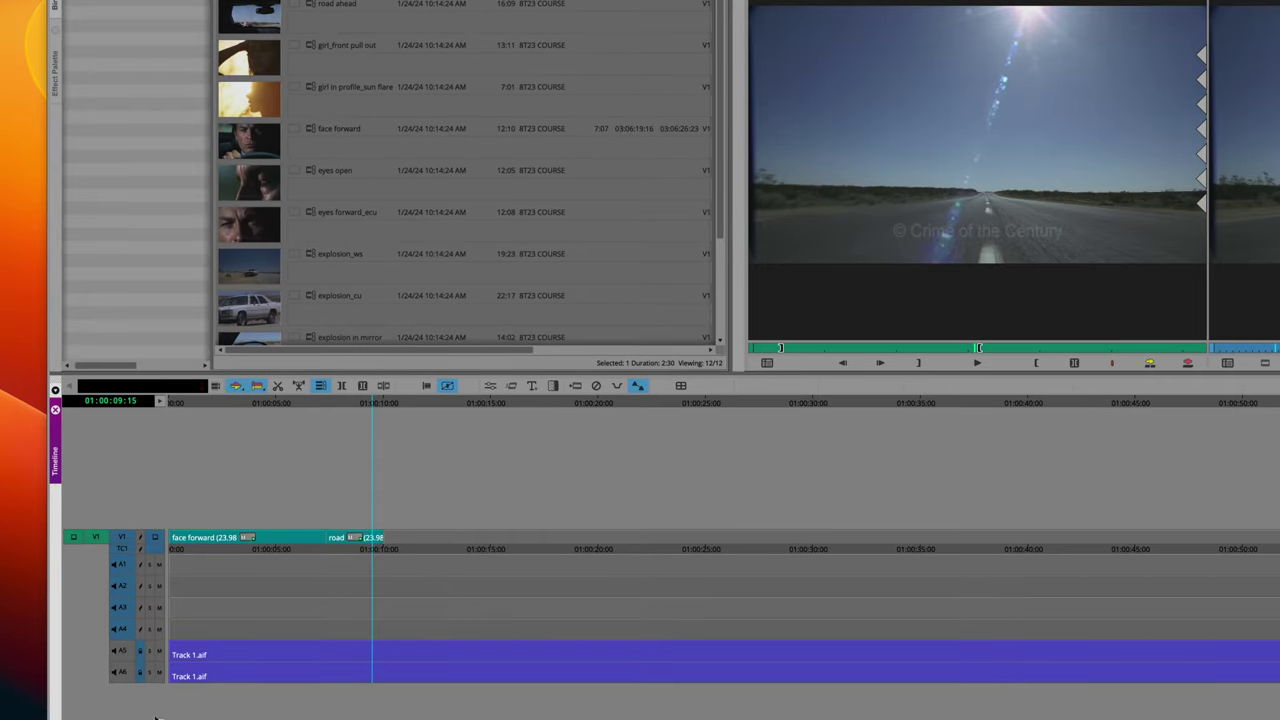
left_click(161, 402)
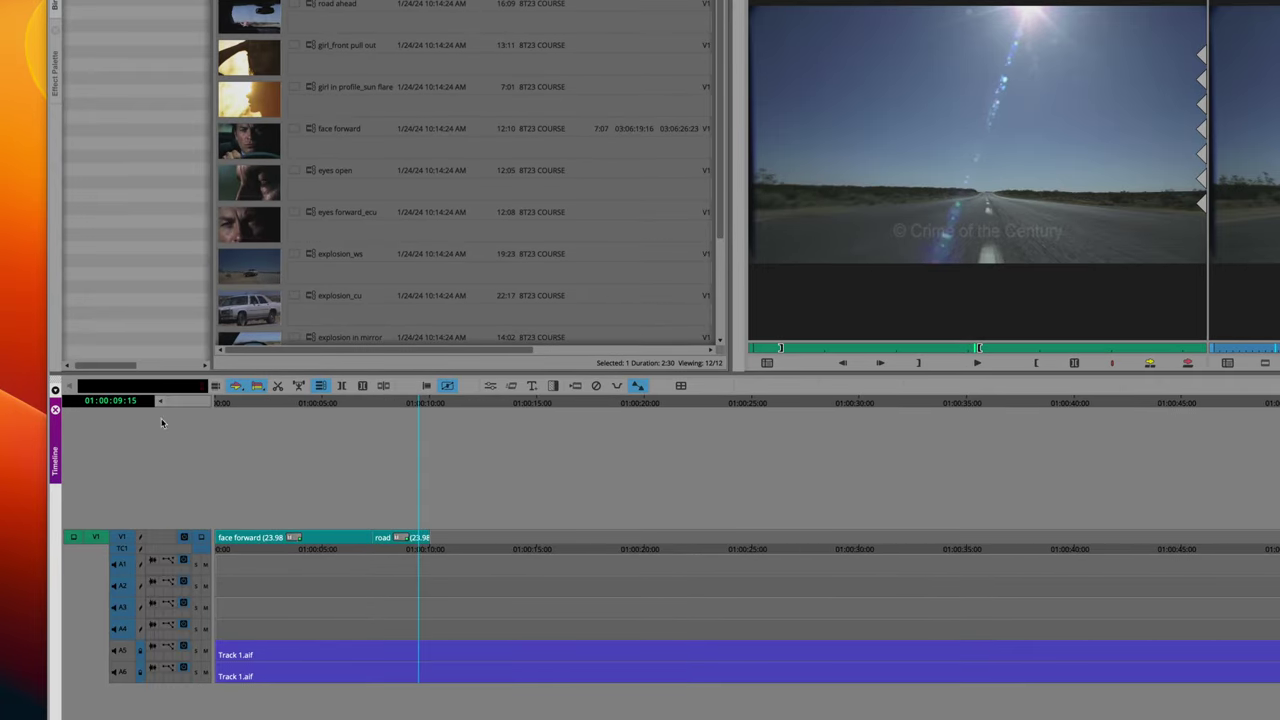
left_click(153, 655)
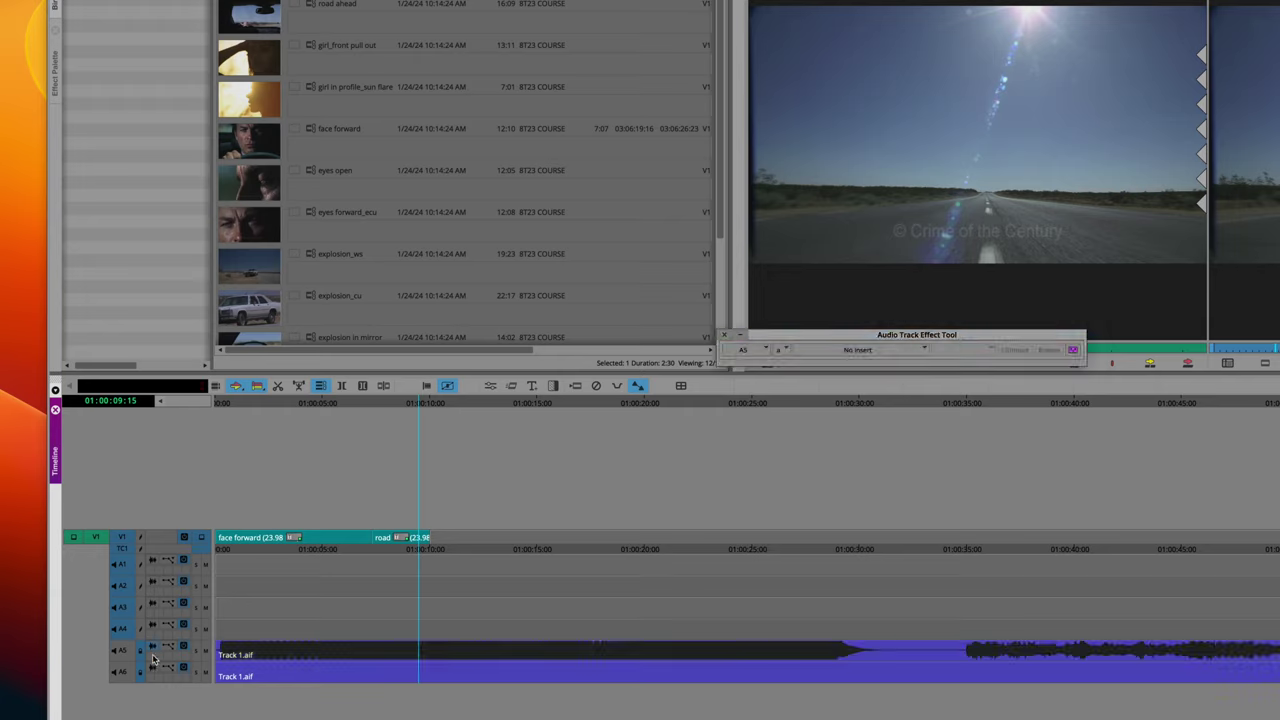
left_click(154, 652)
left_click(152, 670)
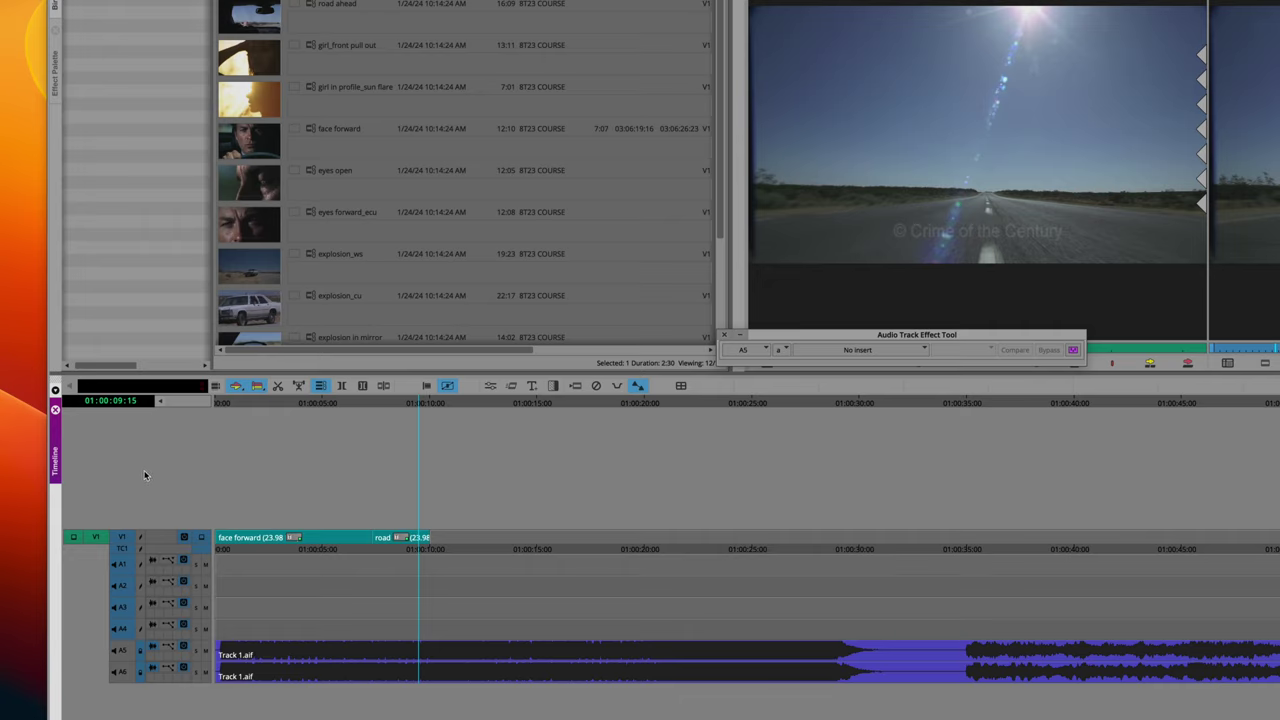
Unlock audio tracks A5 and A6 and move the Track 1.aif music up onto A1 and A2
right_click(140, 655)
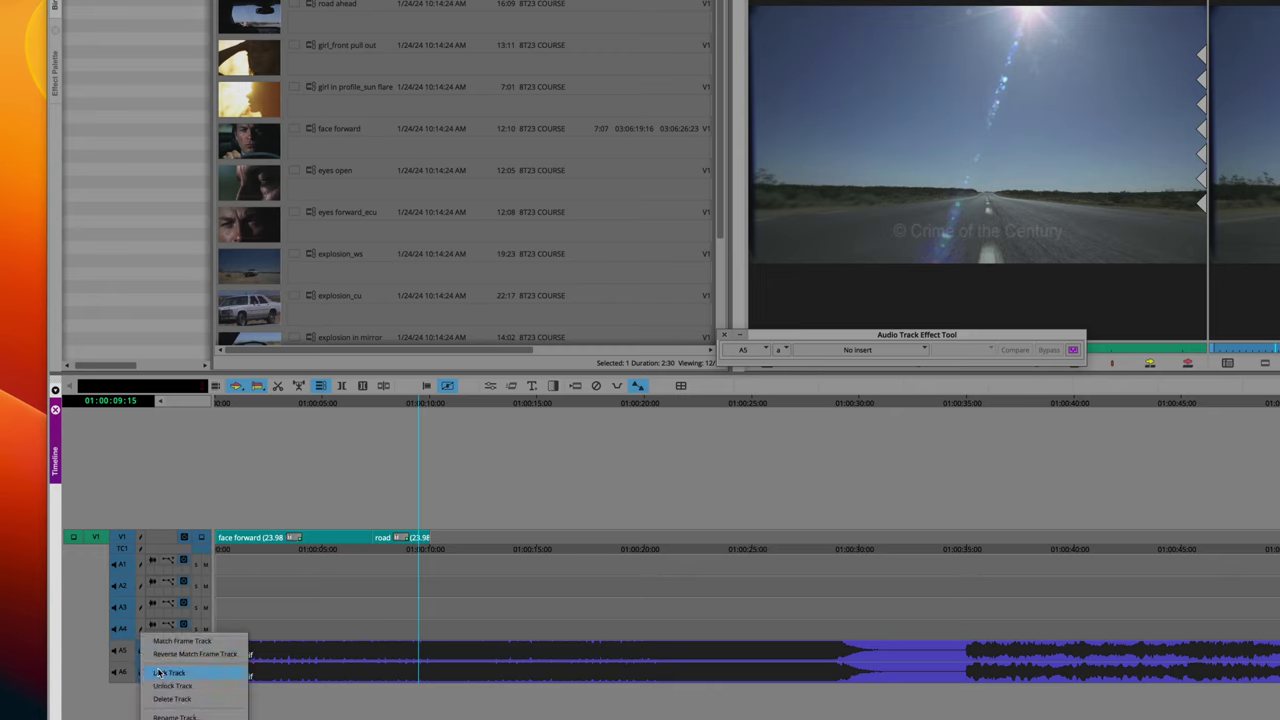
left_click(168, 686)
right_click(141, 674)
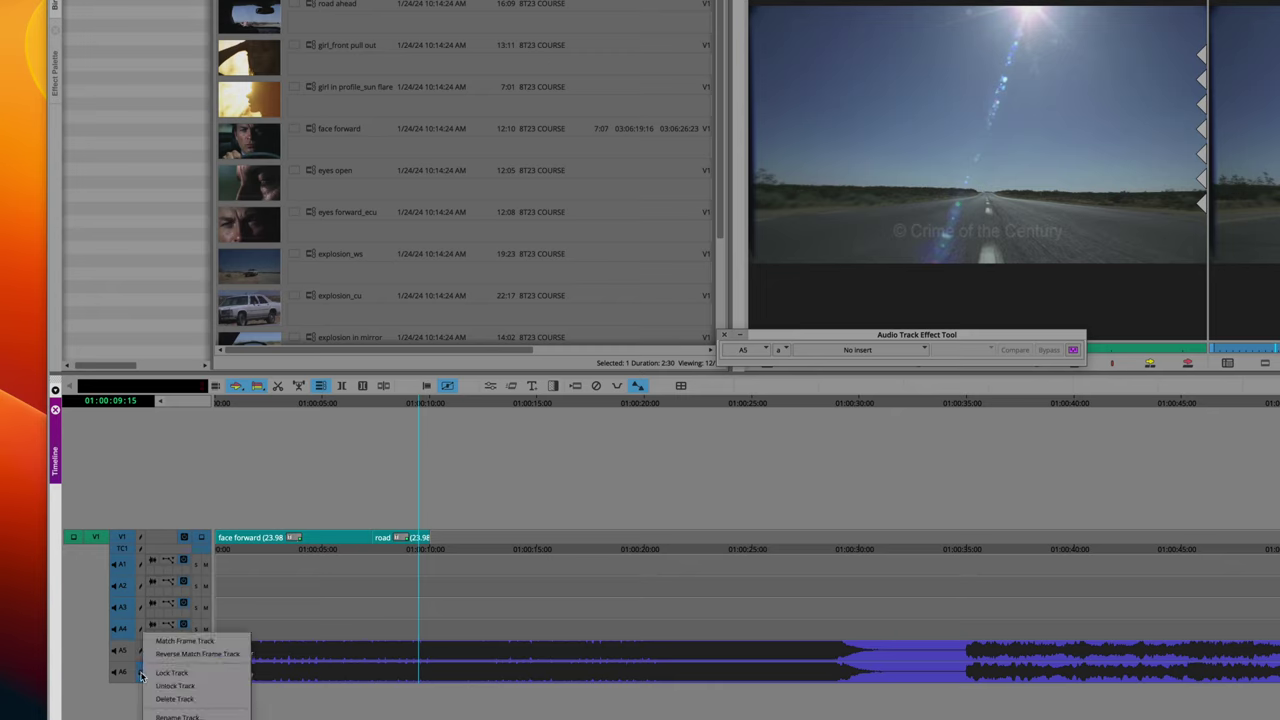
left_click(170, 686)
left_click_drag(270, 657, 269, 606)
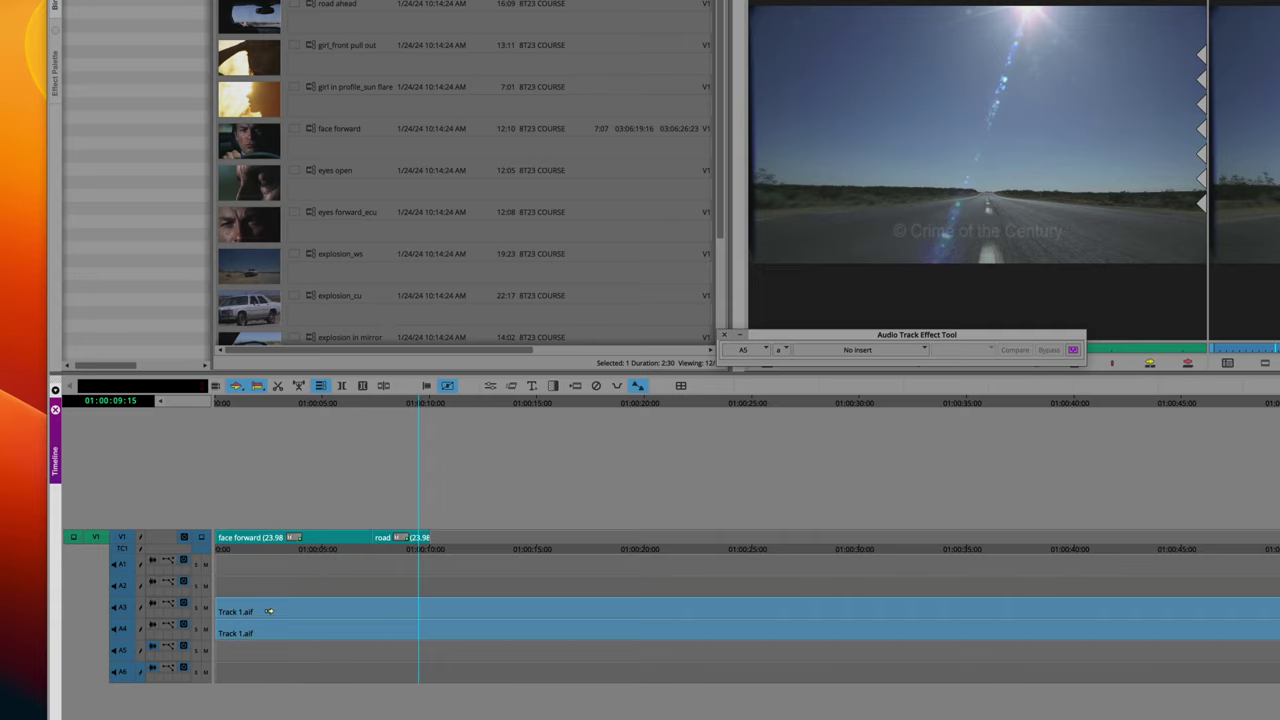
left_click_drag(268, 612, 268, 569)
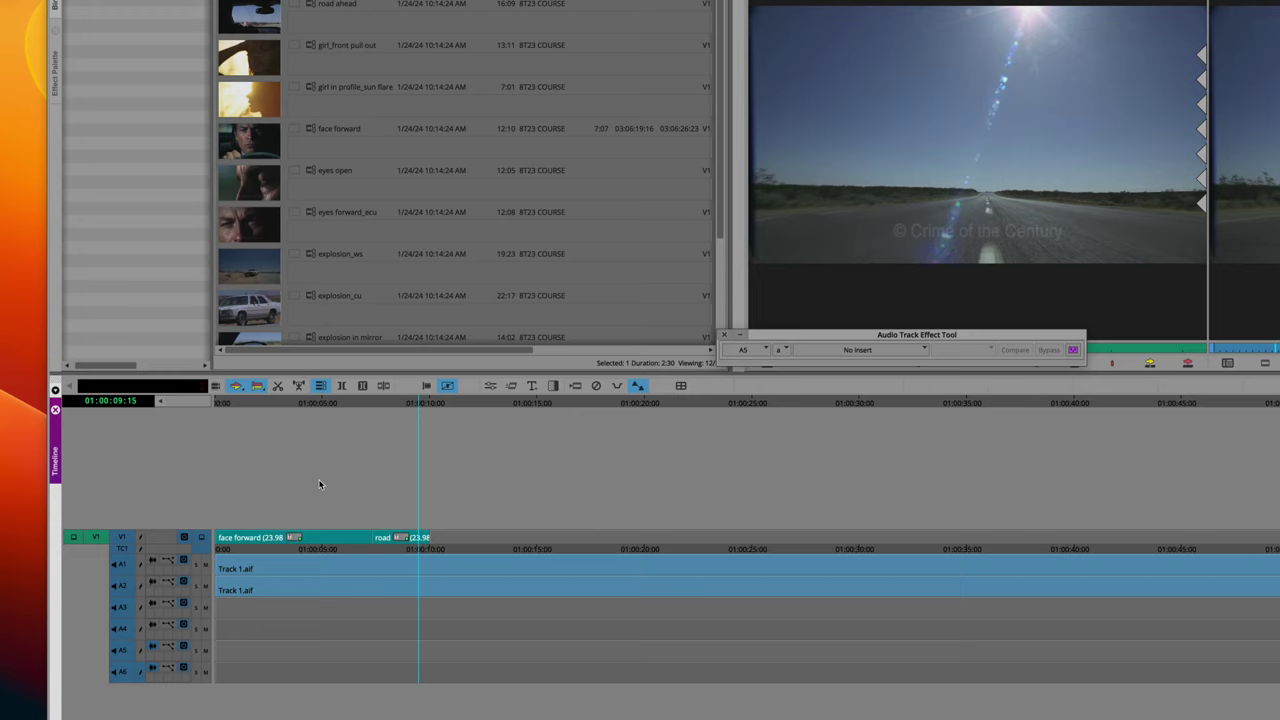
Load the "explosion_cu" clip into the source monitor and close the Audio Track Effect Tool
left_click(254, 320)
double_click(254, 320)
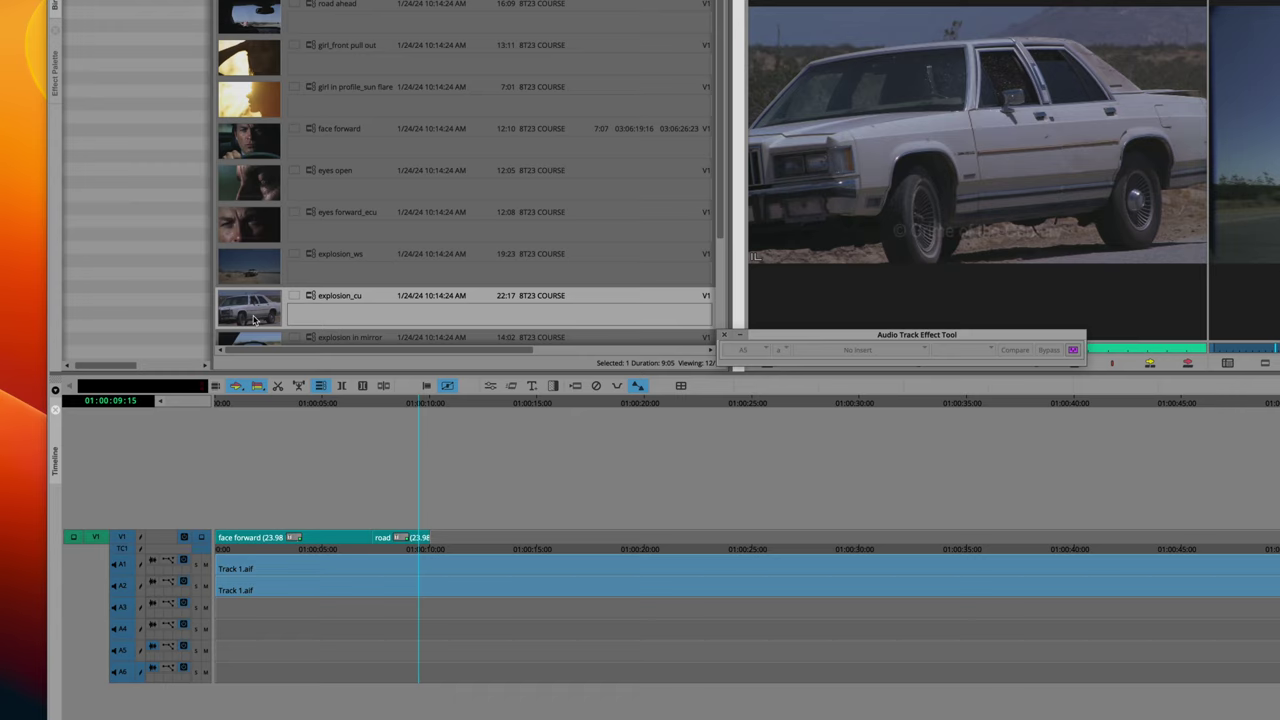
left_click(726, 337)
left_click(726, 337)
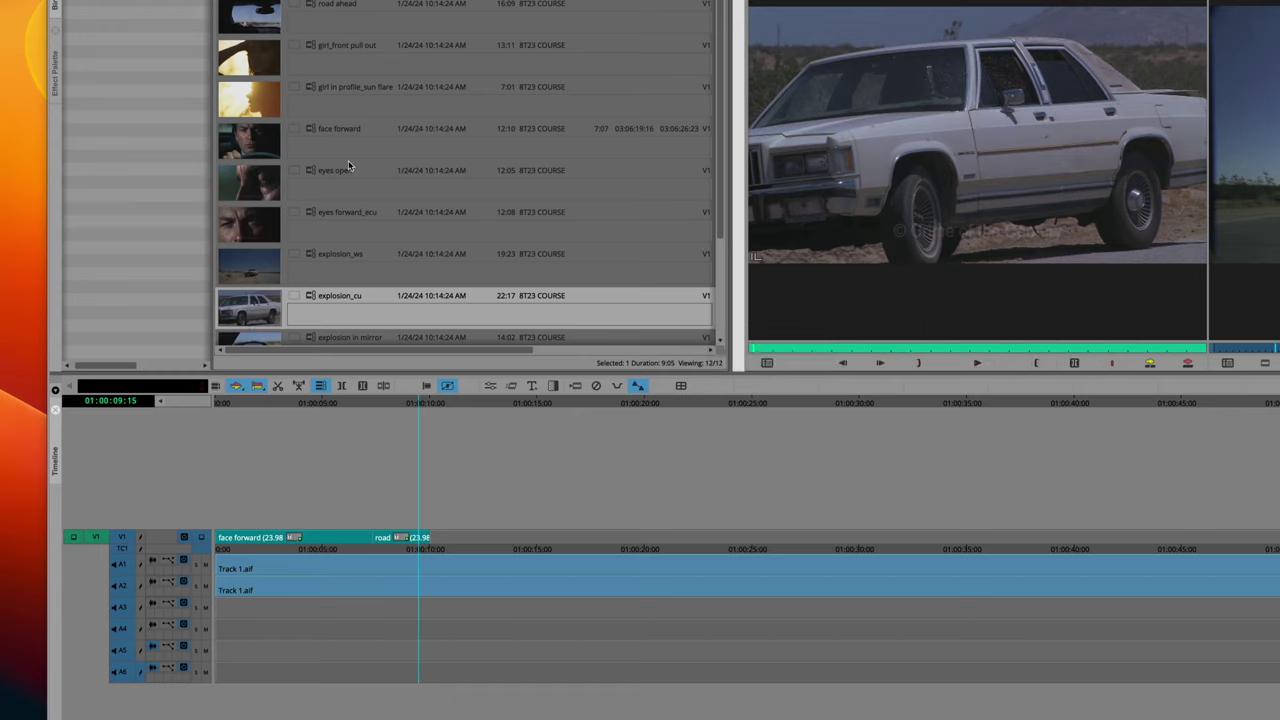
Cue "explosion_cu" to about 23:00:25:13 in the source monitor and place the sequence playhead at 01:00:28:05
scroll(320, 303, "down", 3)
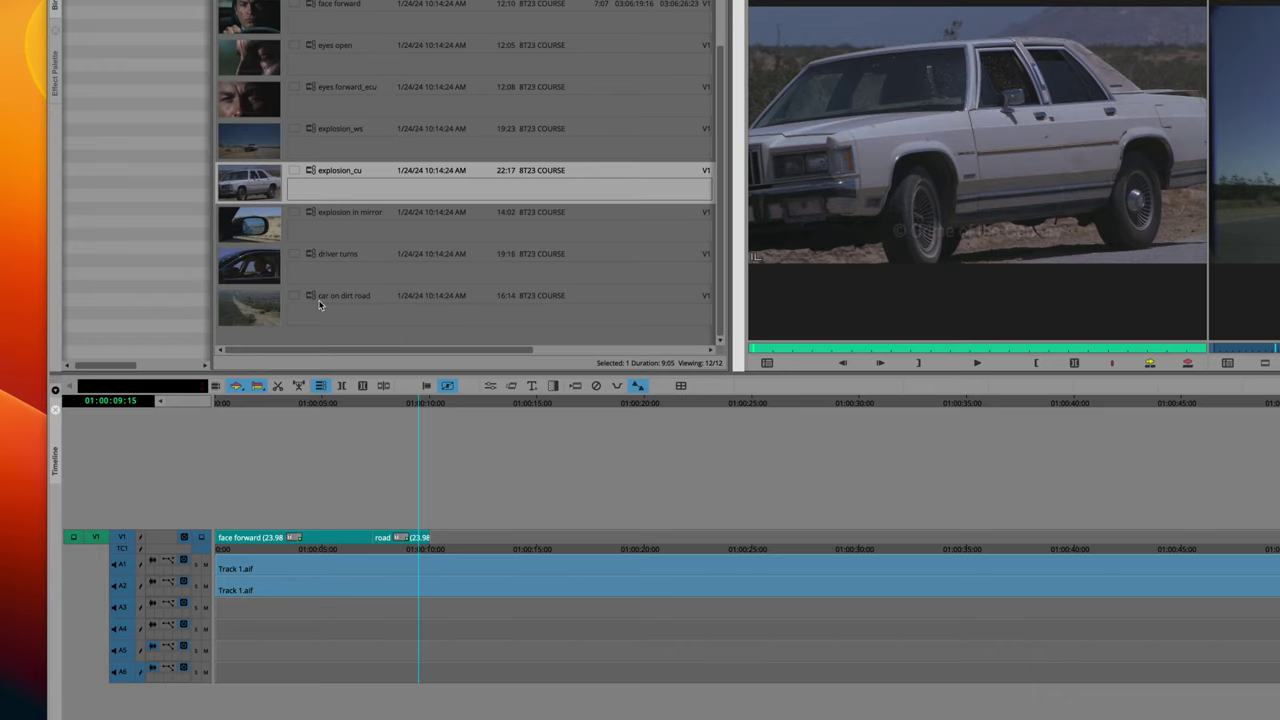
scroll(320, 304, "up", 3)
scroll(320, 304, "down", 3)
scroll(342, 258, "up", 3)
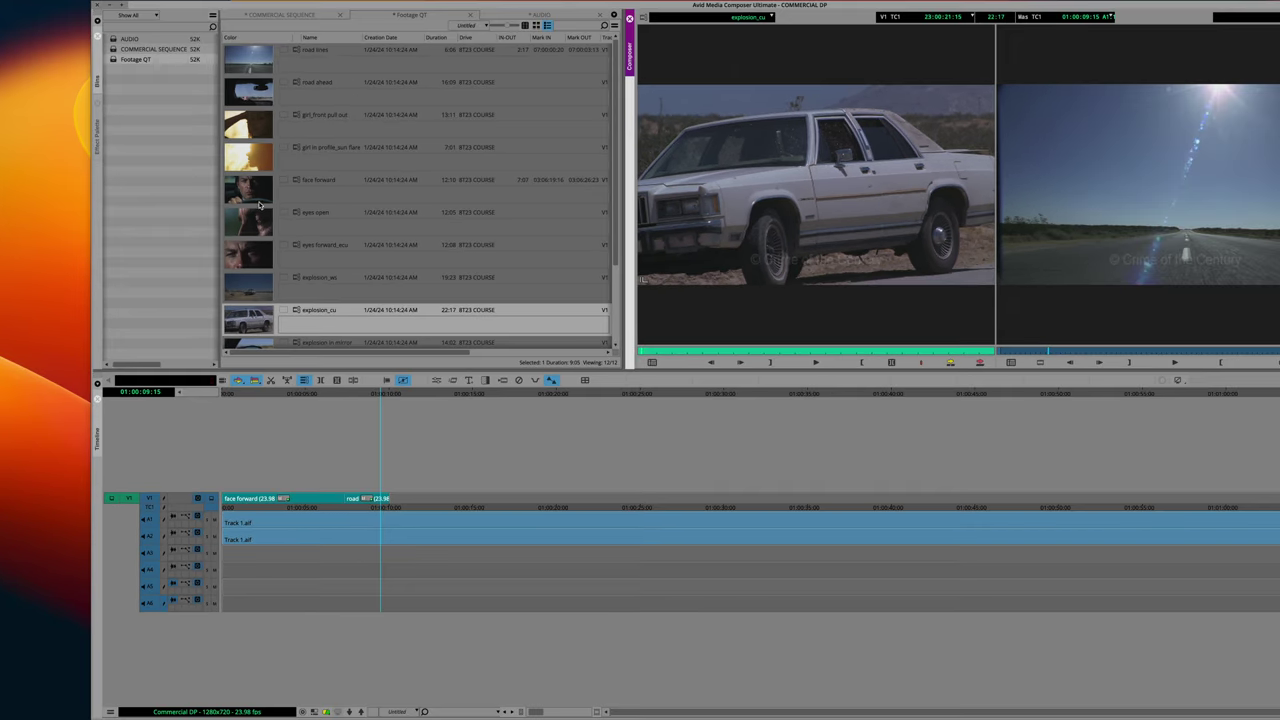
scroll(288, 233, "down", 3)
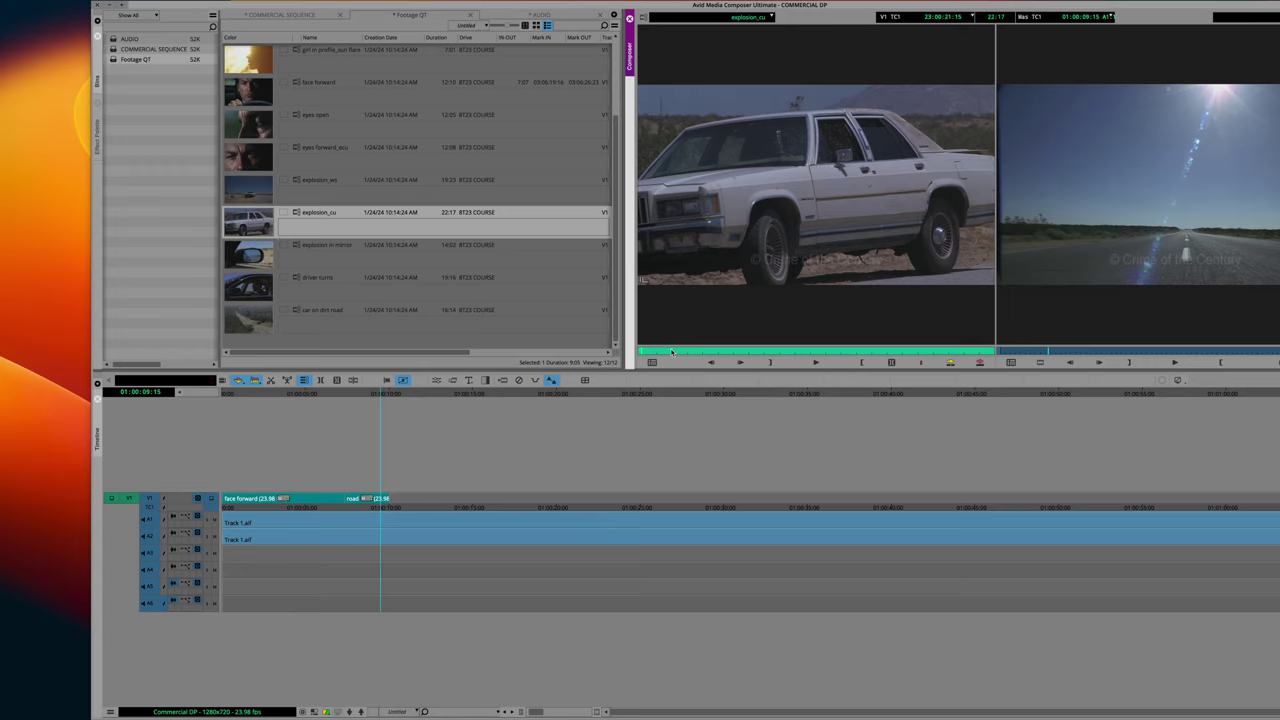
left_click_drag(672, 352, 702, 345)
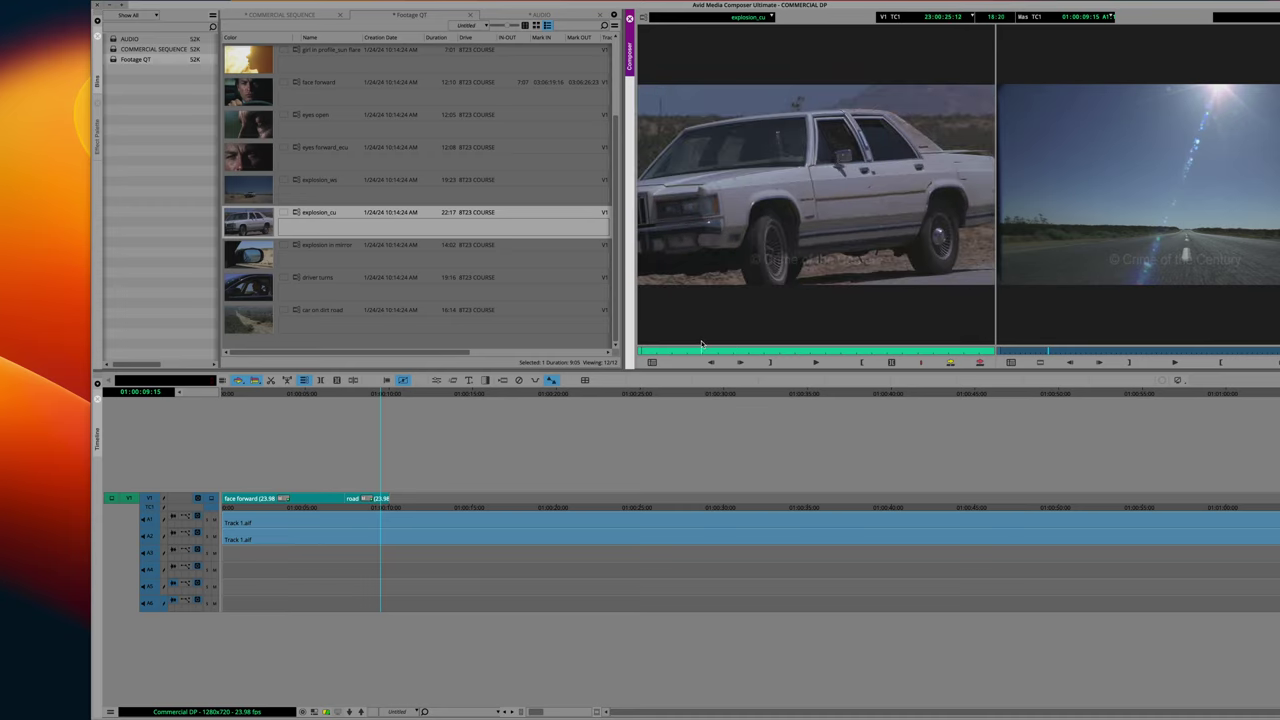
left_click(694, 392)
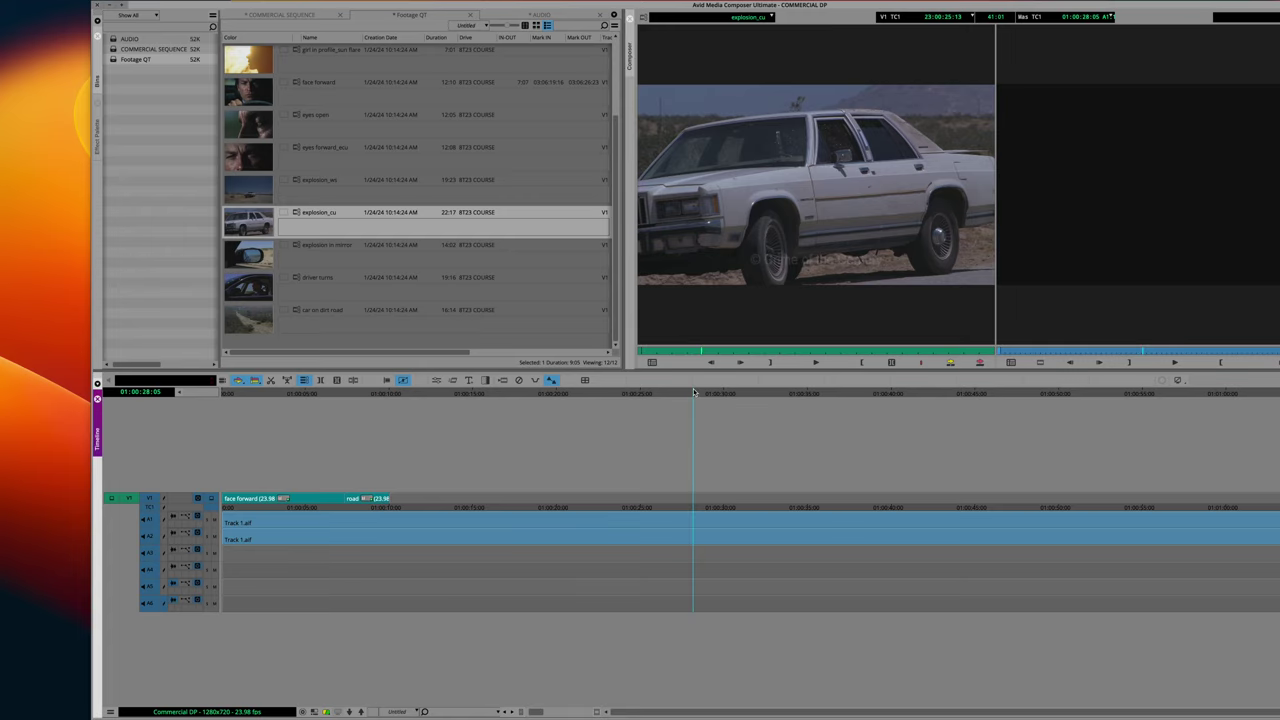
Try to overwrite "explosion_cu" into the sequence with tracks A1 and A2 still selected, and undo that edit
left_click(980, 363)
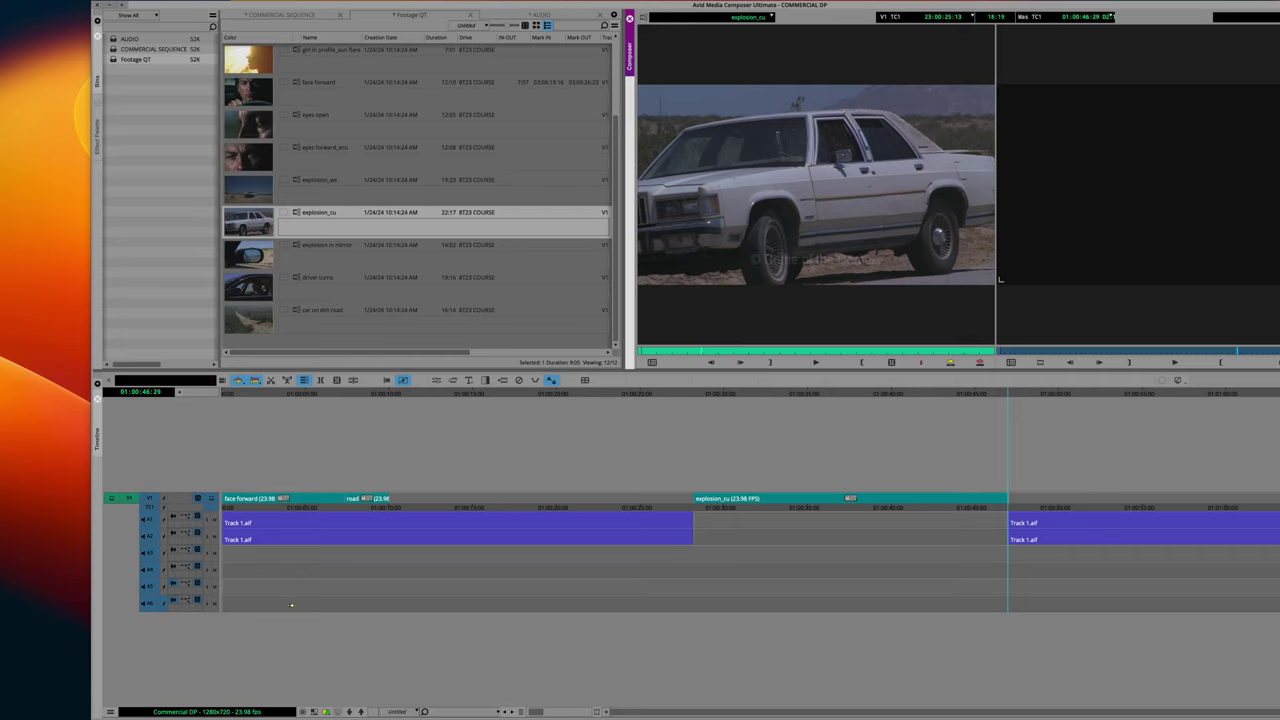
key("ctrl+z")
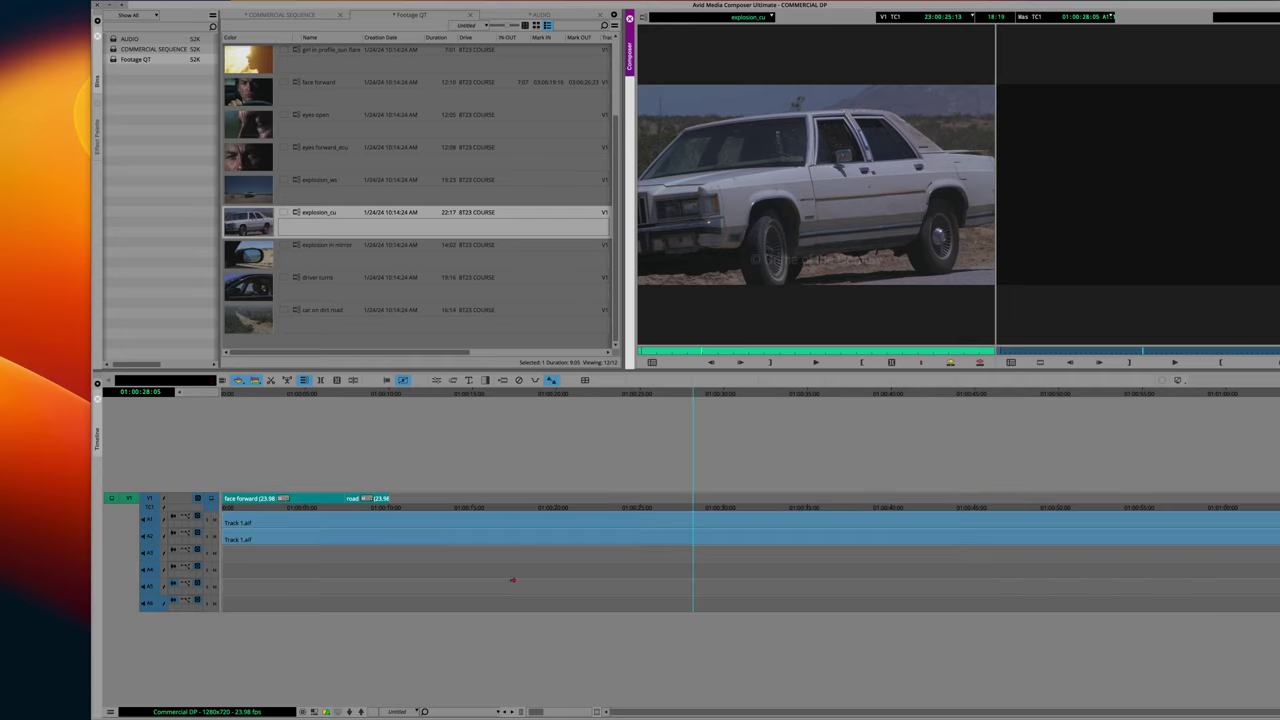
Deselect audio tracks A1 and A2 and lock both of them to protect the music
left_click(148, 524)
left_click(148, 538)
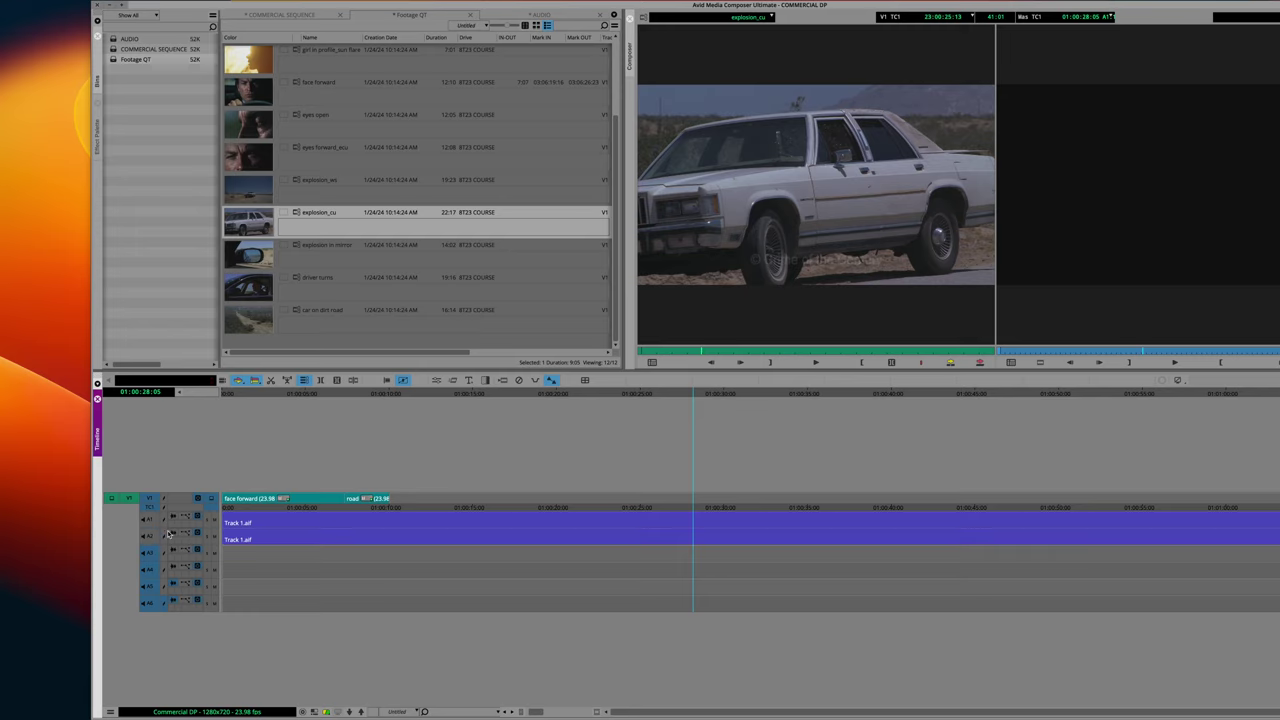
right_click(165, 523)
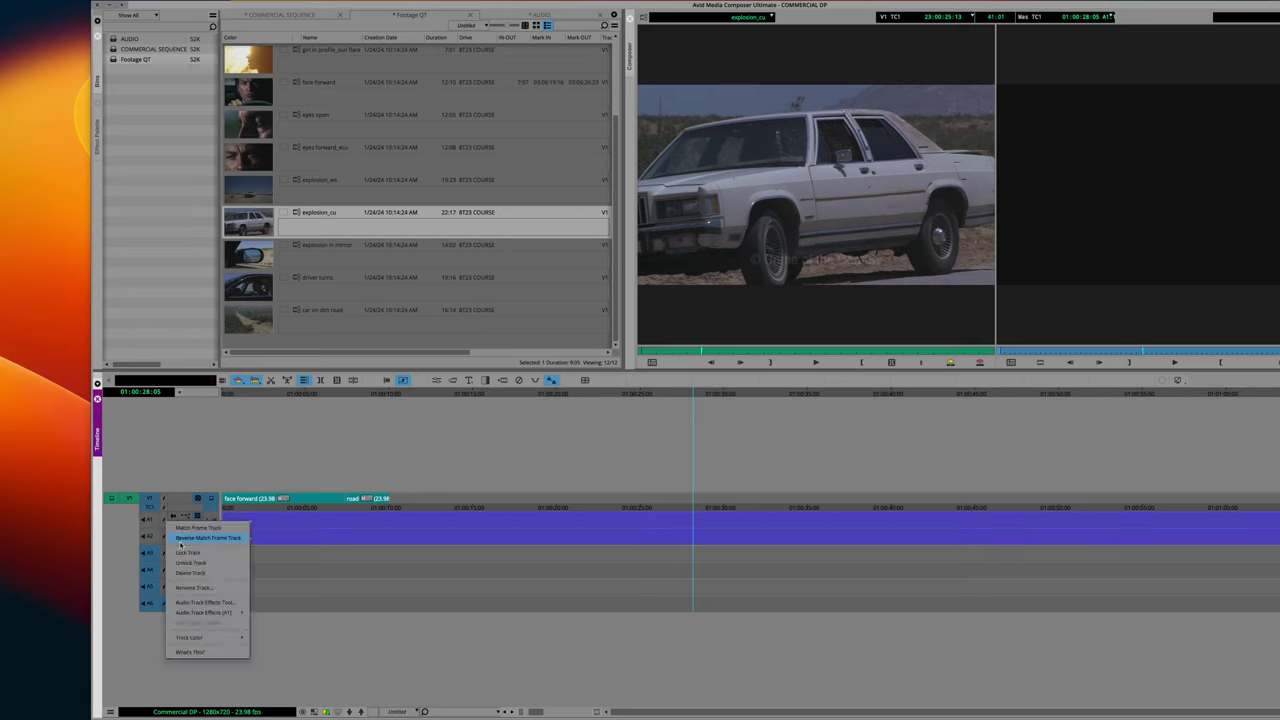
left_click(188, 552)
right_click(165, 540)
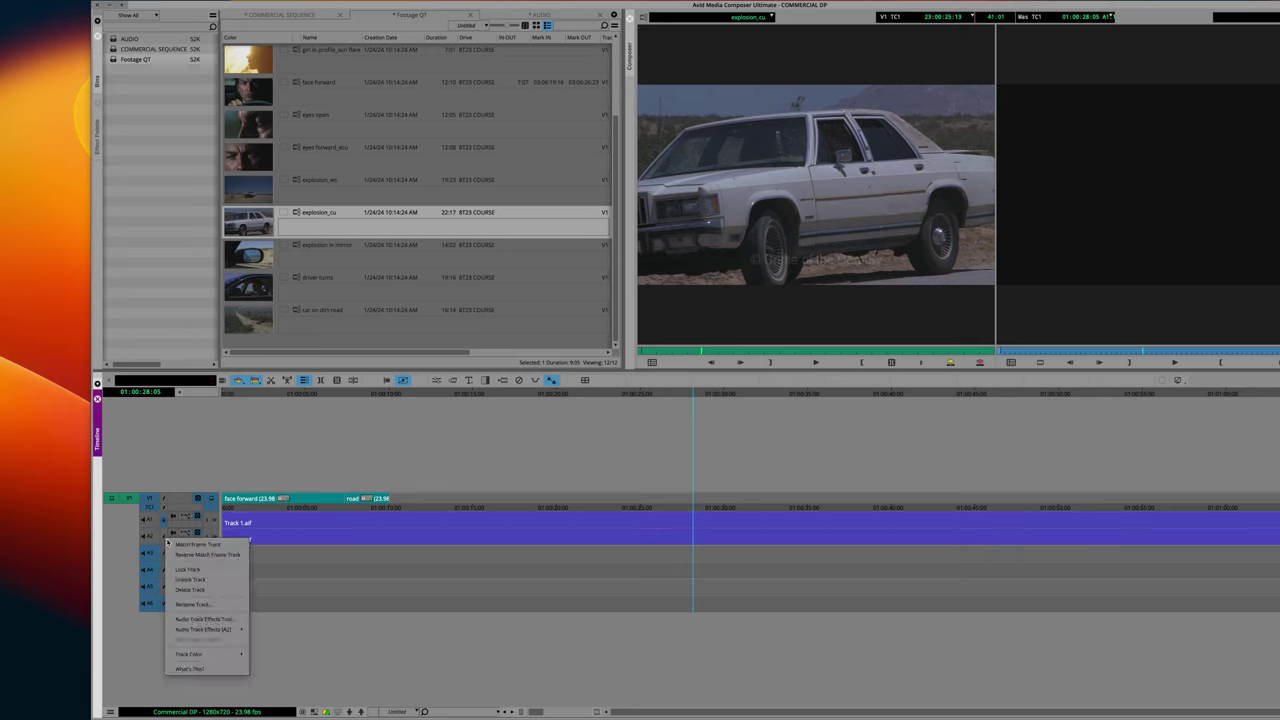
left_click(188, 569)
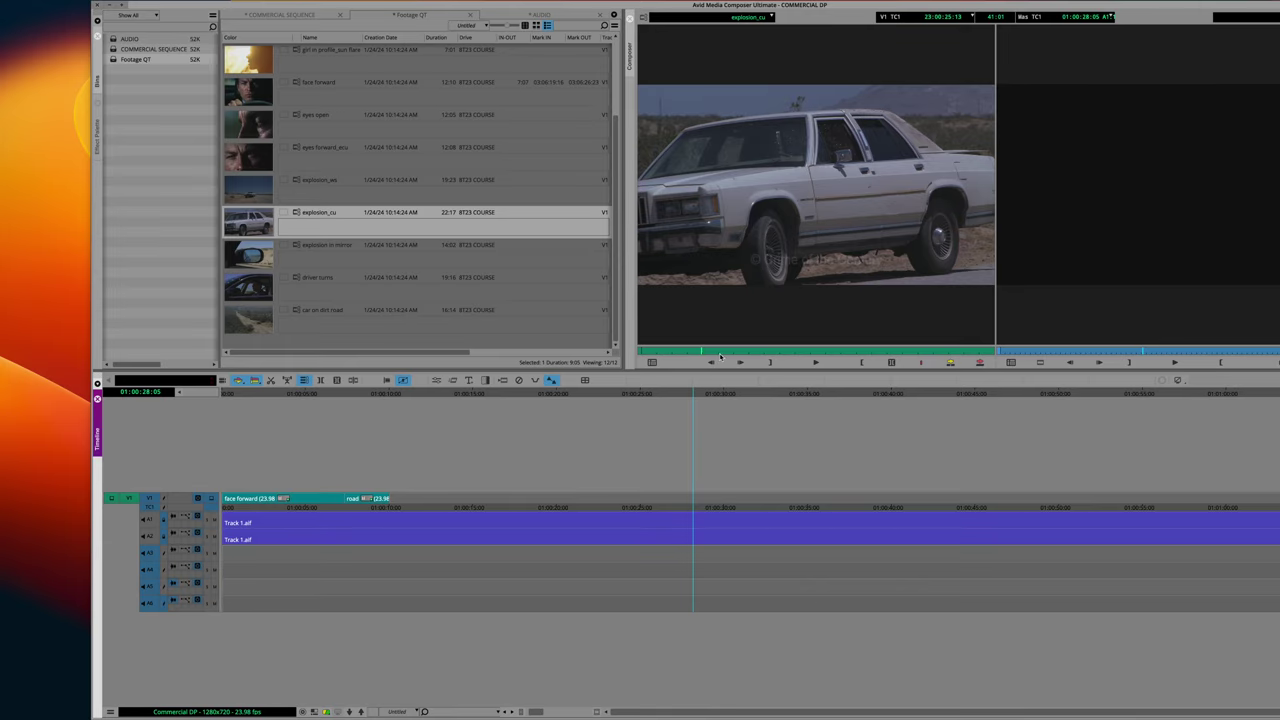
Overwrite "explosion_cu" onto V1 from 01:00:28:05 and return the playhead to about the clip's start
left_click(979, 364)
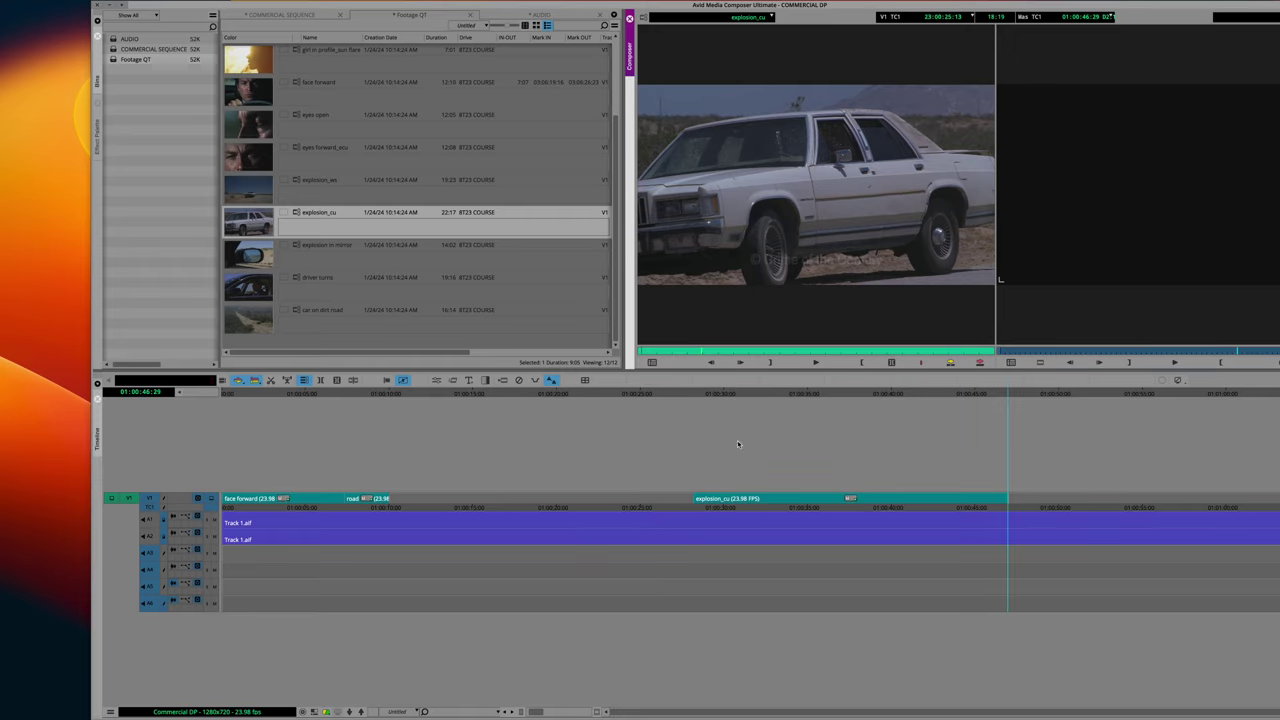
left_click_drag(918, 397, 692, 424)
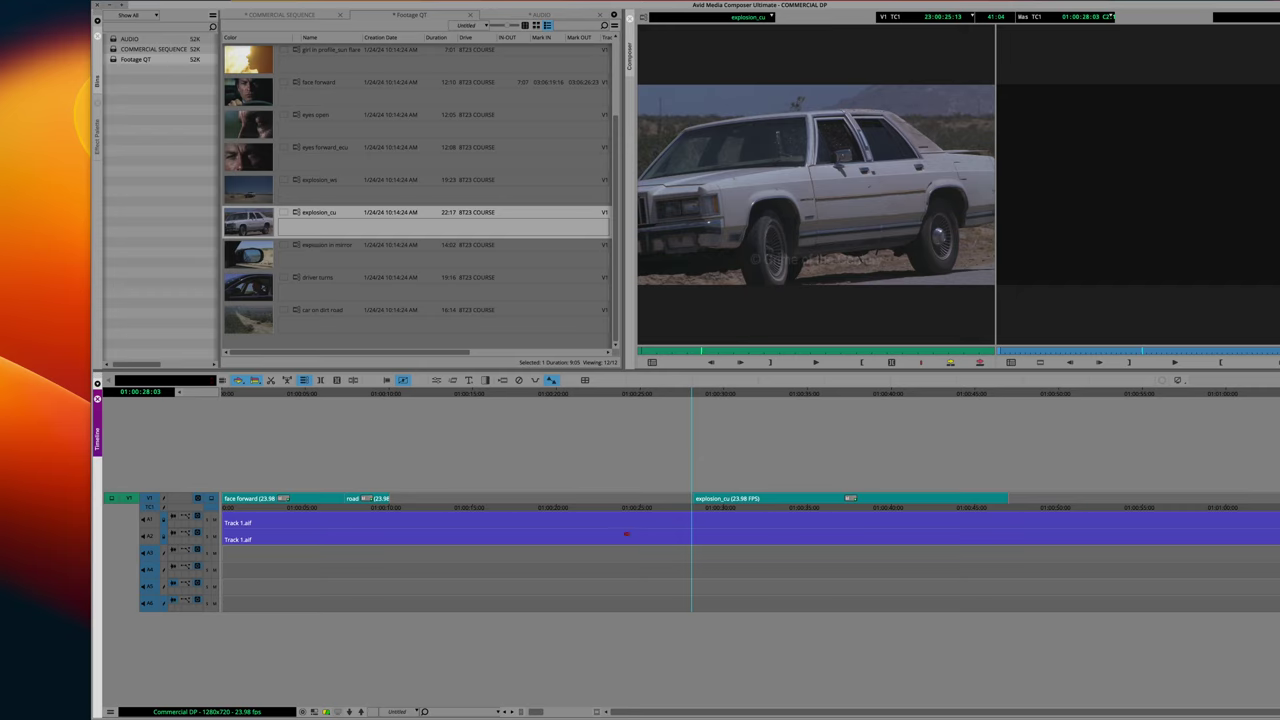
Place "96 Explosion,Auto Large CAR Explosion AND Fire X 2.wav" from the AUDIO bin on A3 and A4, aligned with the start of "explosion_cu"
scroll(366, 103, "up", 3)
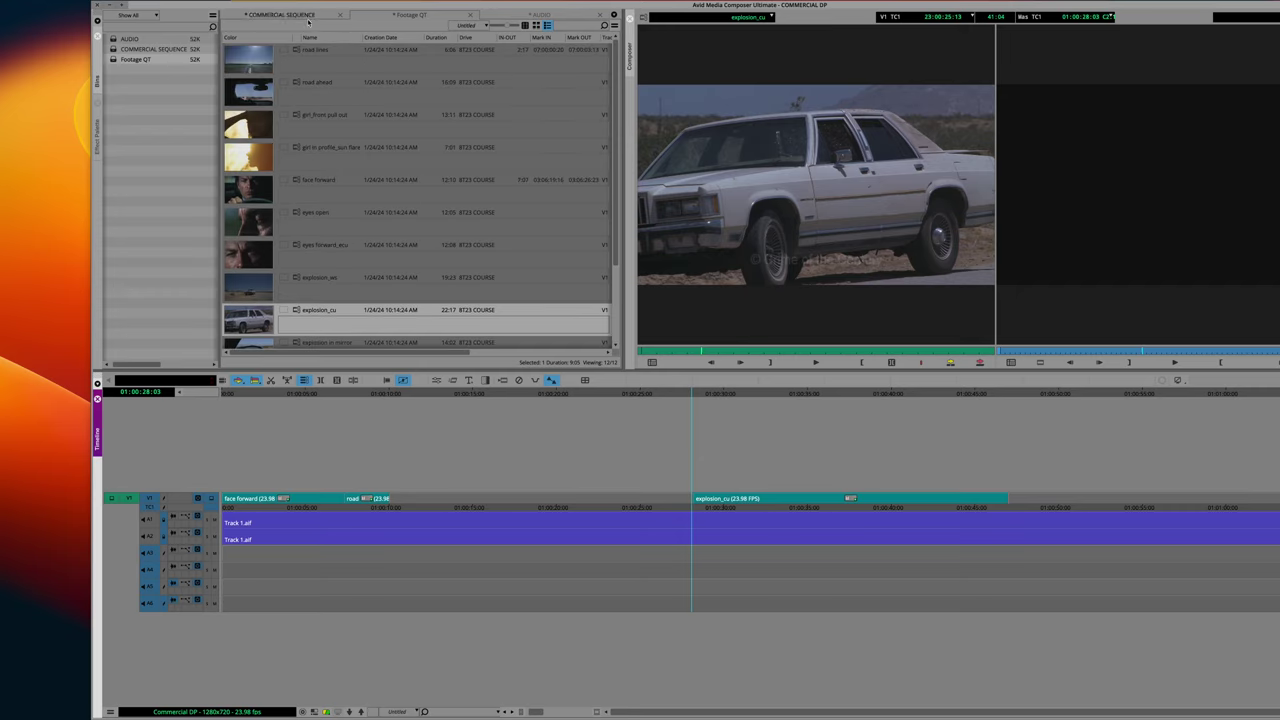
left_click(556, 18)
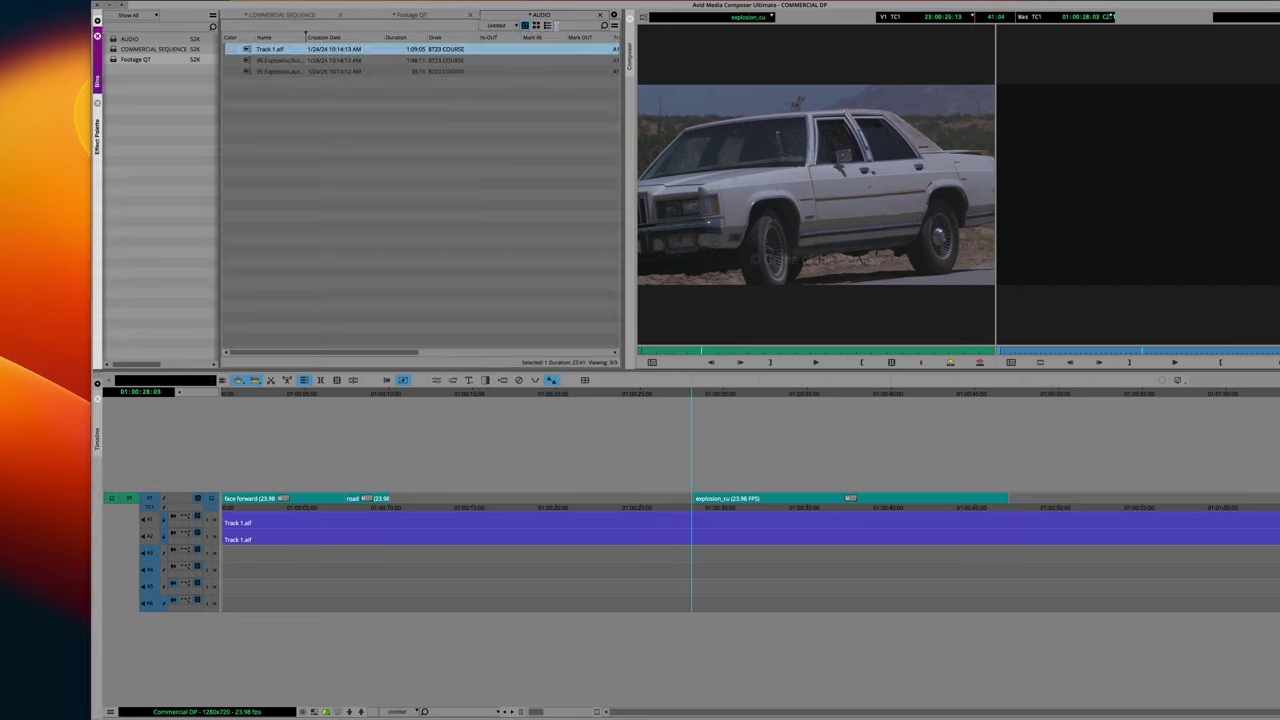
left_click(247, 62)
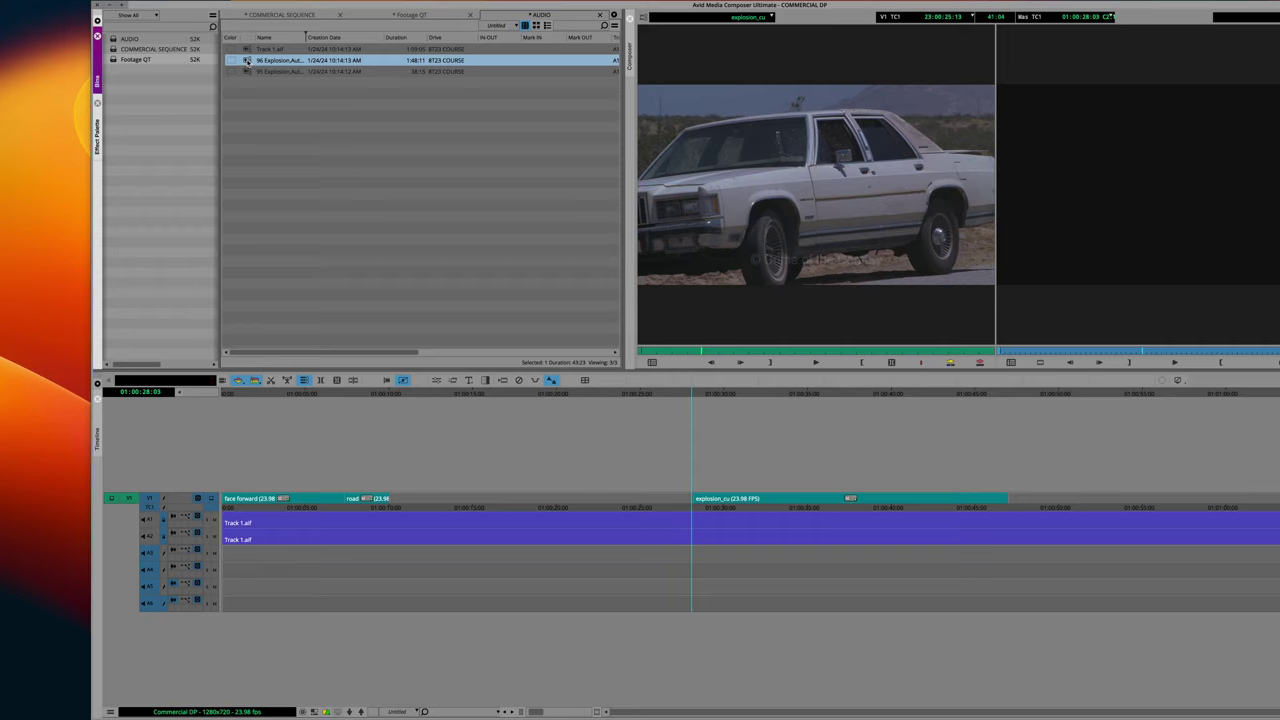
left_click_drag(321, 176, 697, 551)
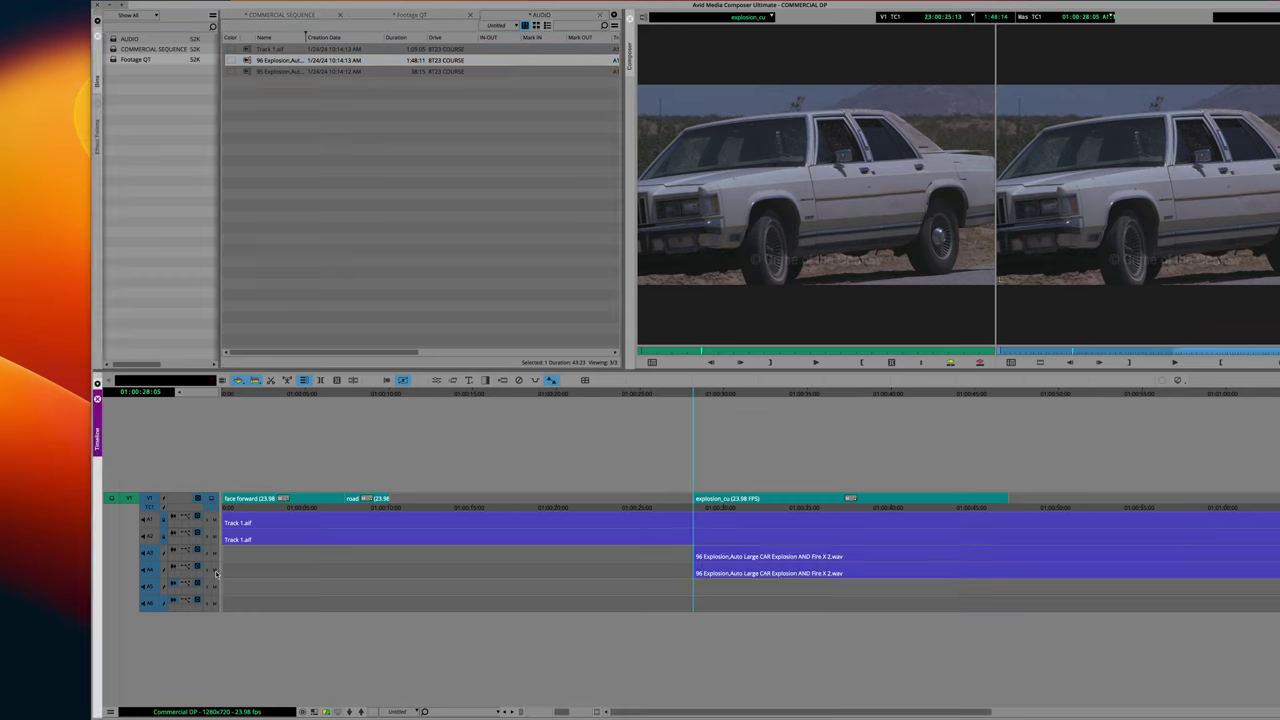
Collapse and reopen the timeline's track controls, and display waveforms on audio tracks A1 to A4
left_click(181, 393)
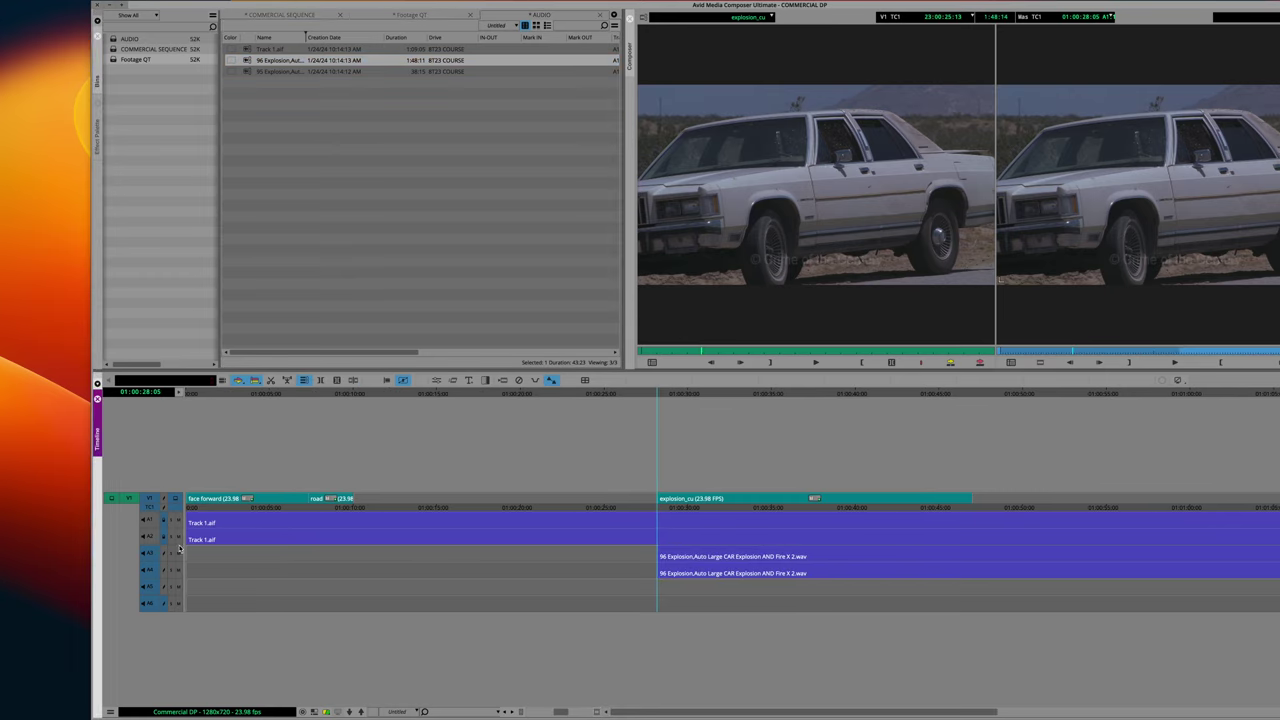
left_click(181, 393)
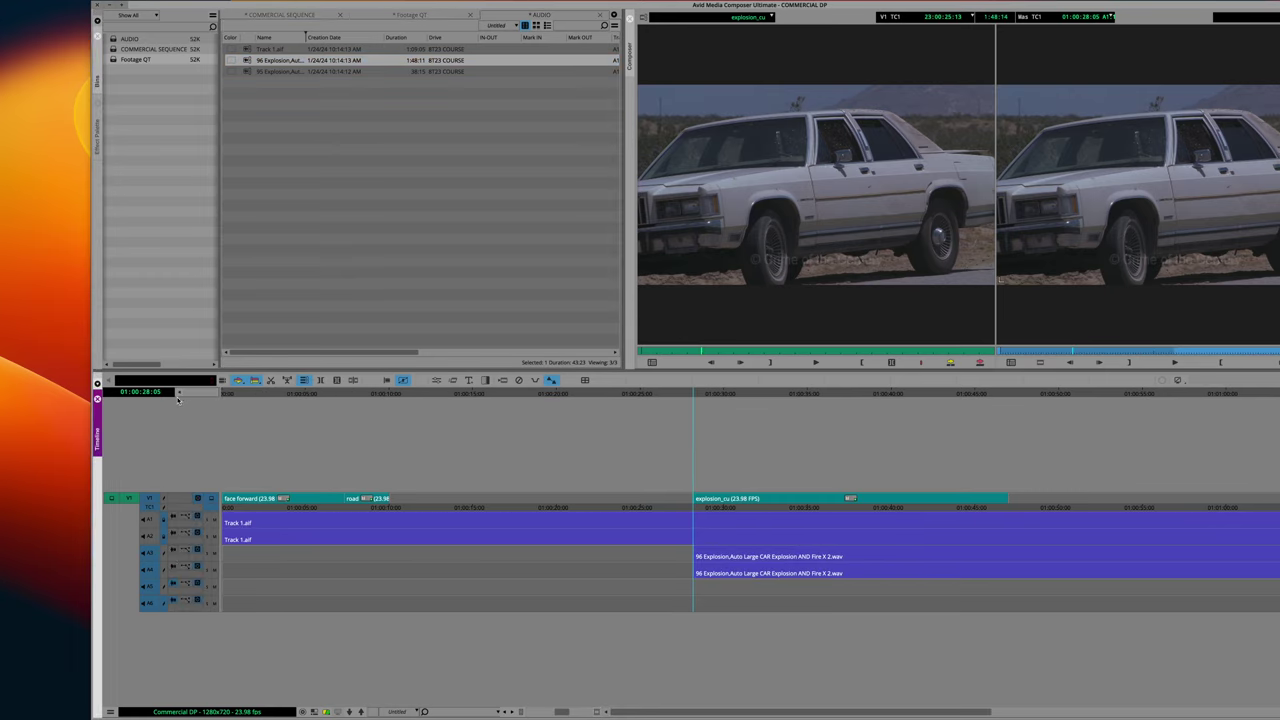
left_click(174, 533)
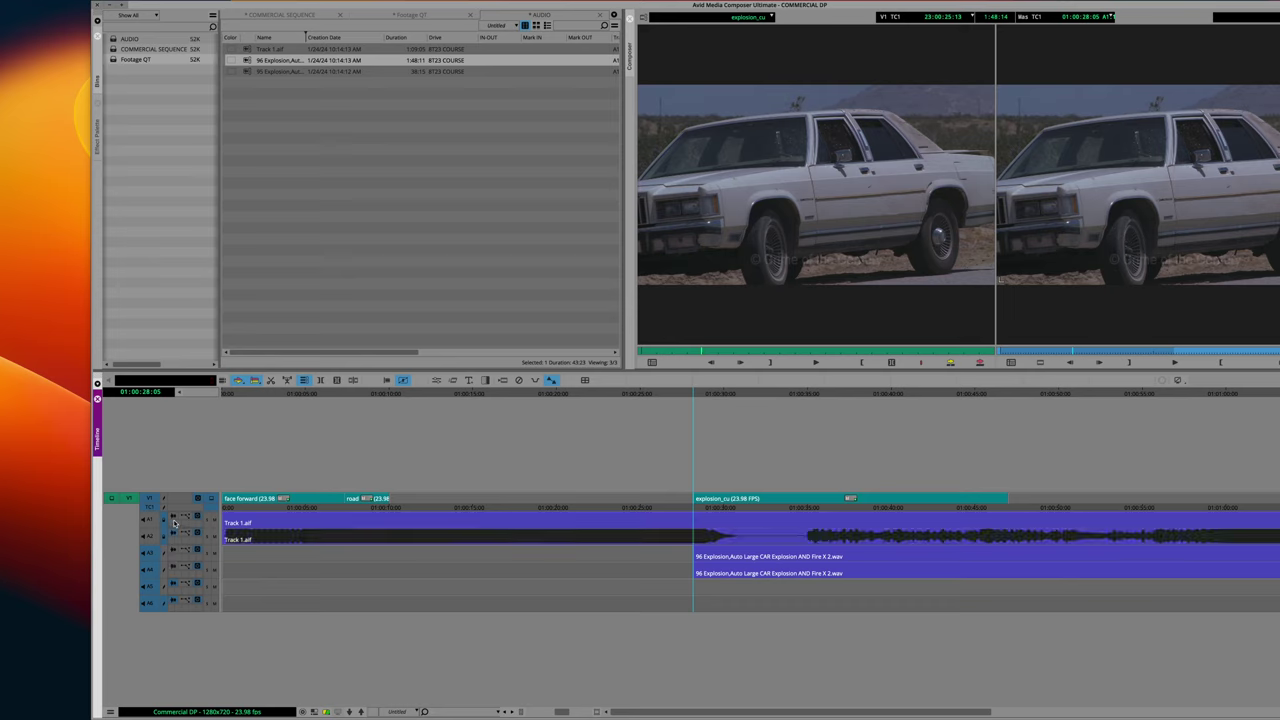
left_click(174, 521)
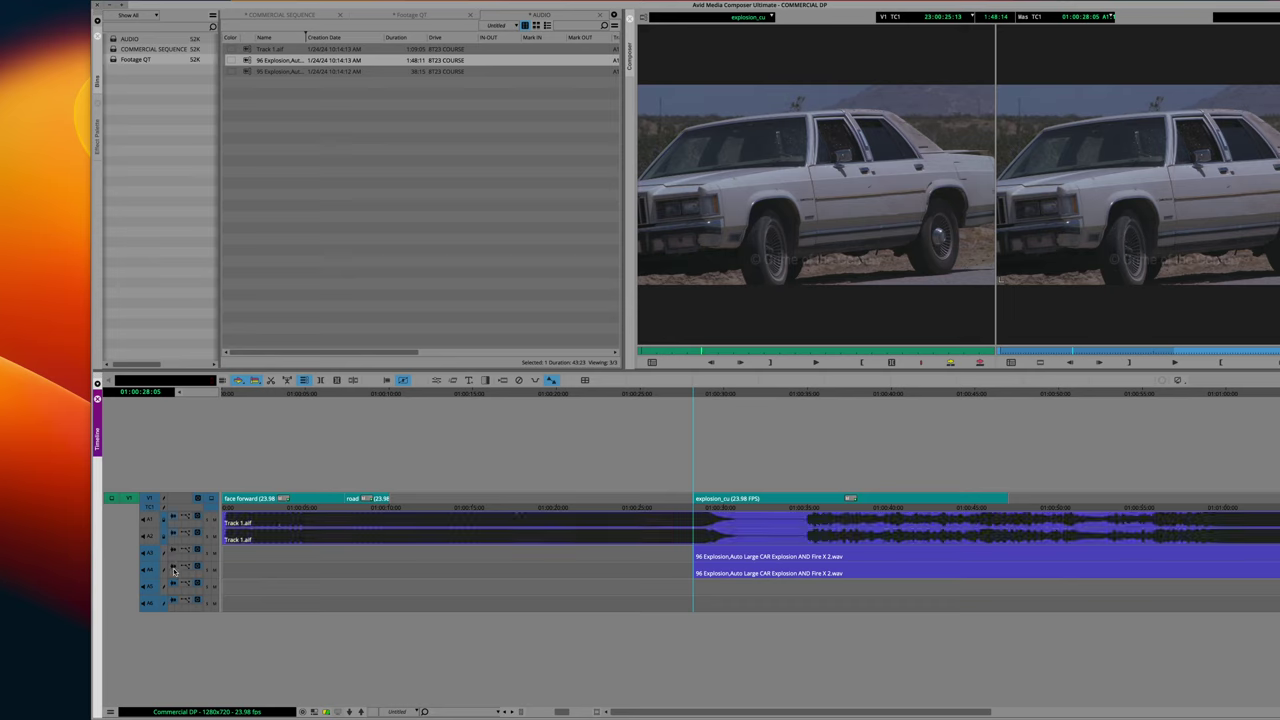
left_click(174, 569)
left_click(175, 553)
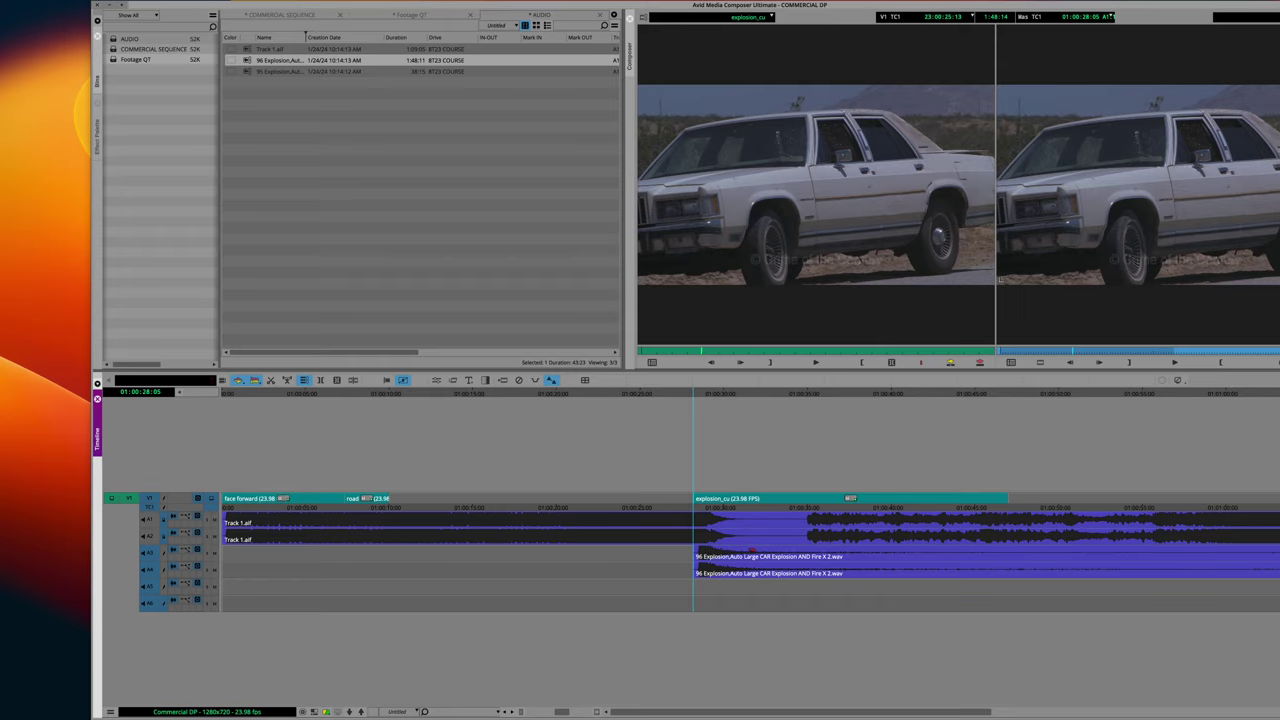
Move the "96 Explosion" clip on A3 and A4 to start at 01:00:28:01, just ahead of "explosion_cu"
left_click_drag(751, 549, 773, 547)
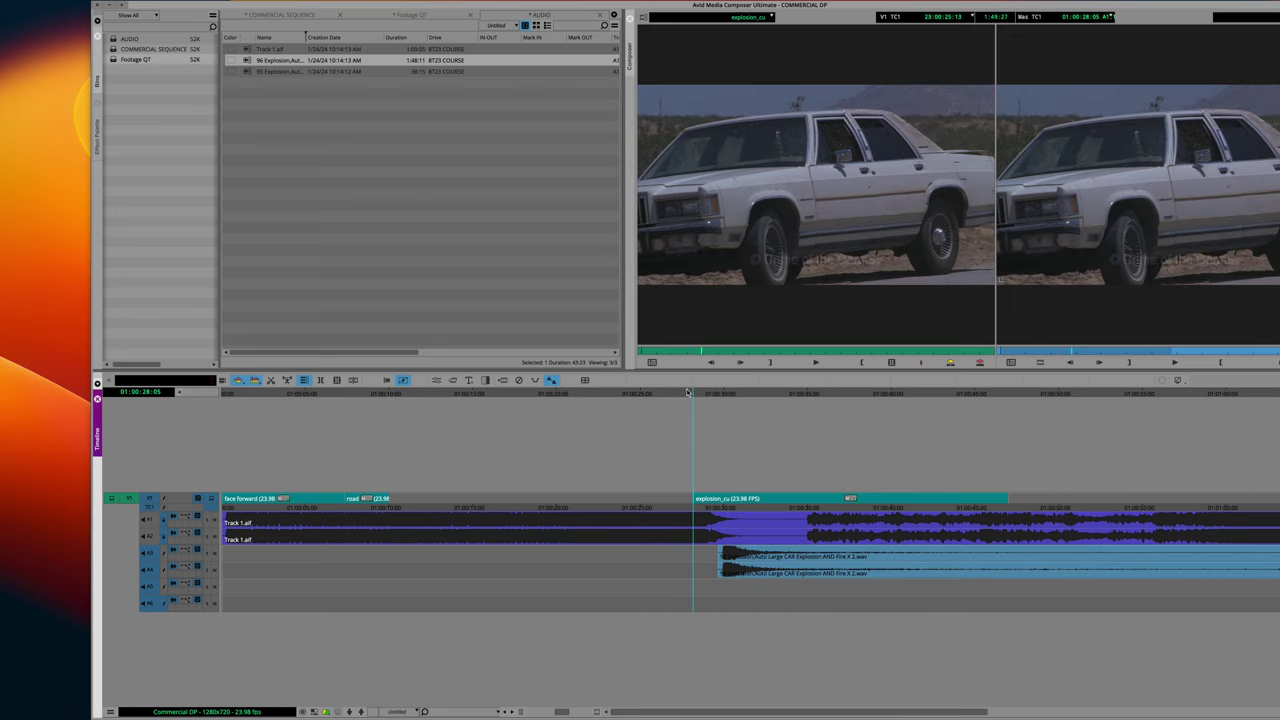
mouse_move(687, 392)
left_mouse_down()
mouse_move(704, 398)
mouse_move(691, 403)
left_mouse_up()
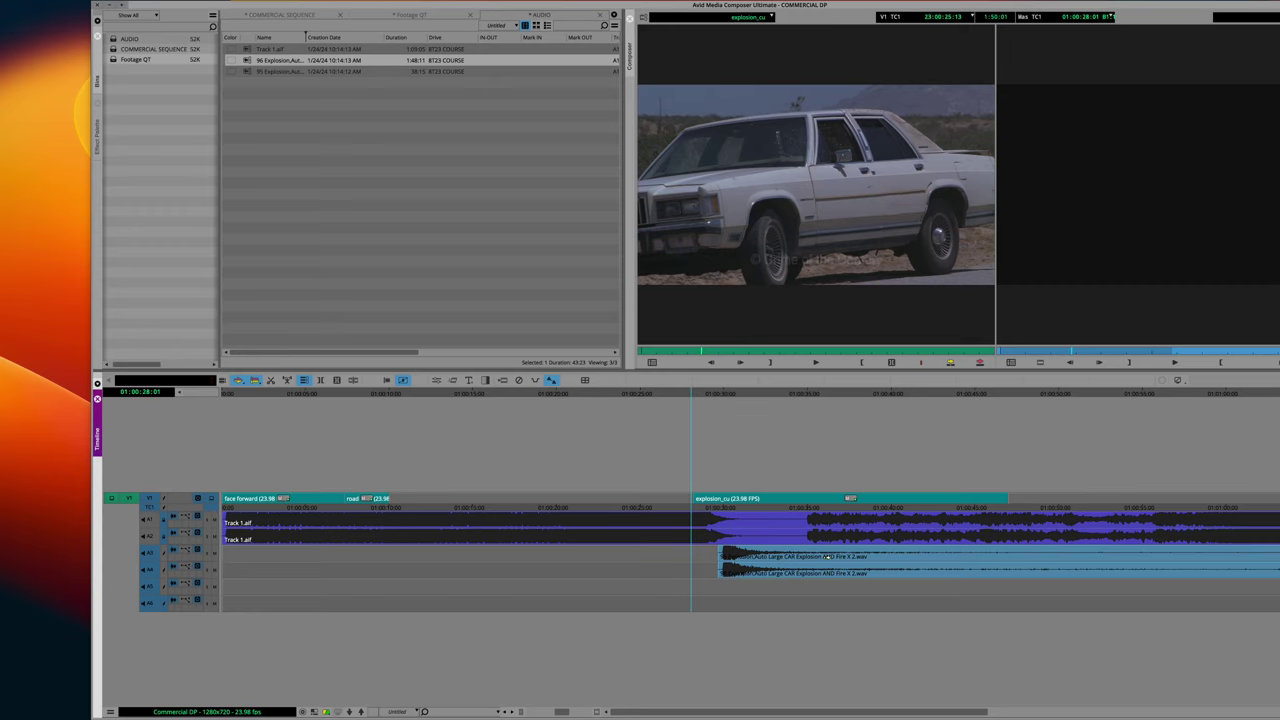
left_click_drag(721, 562, 708, 393)
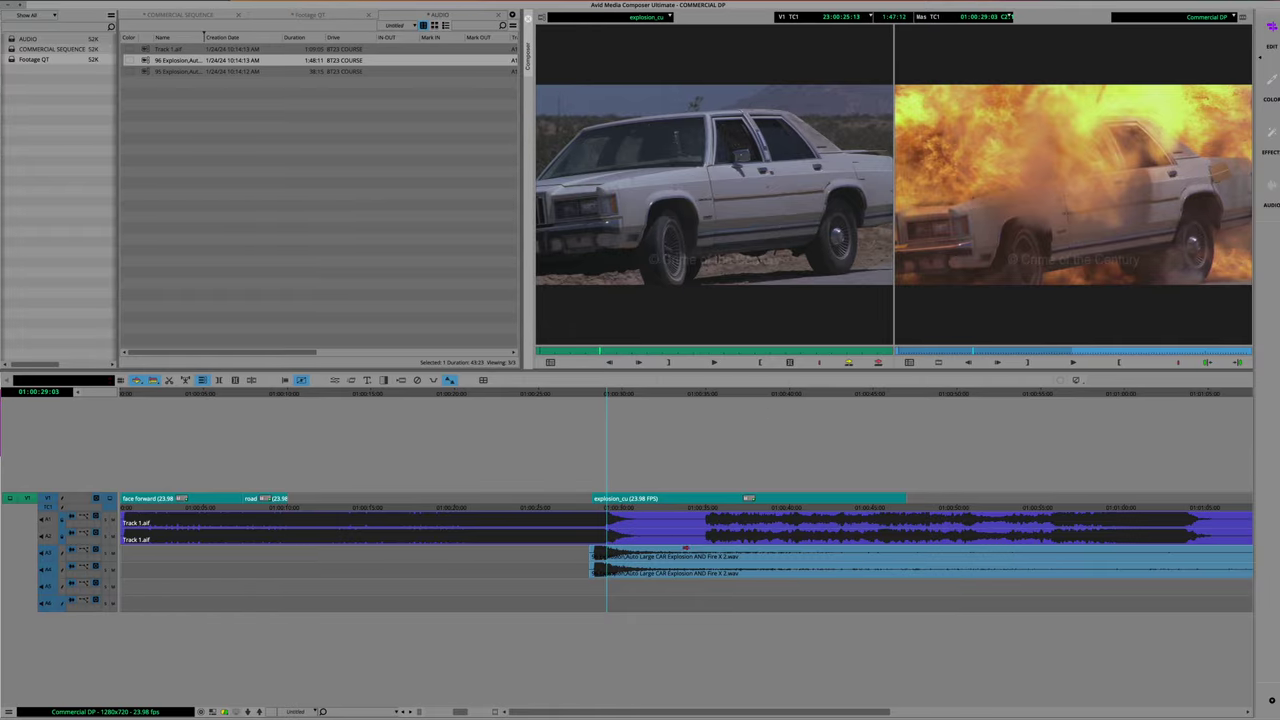
Check the clip's second blast, and add edits through V1, A3 and A4 at 01:00:29:03 and 01:00:43:09
scroll(685, 545, "right", 5)
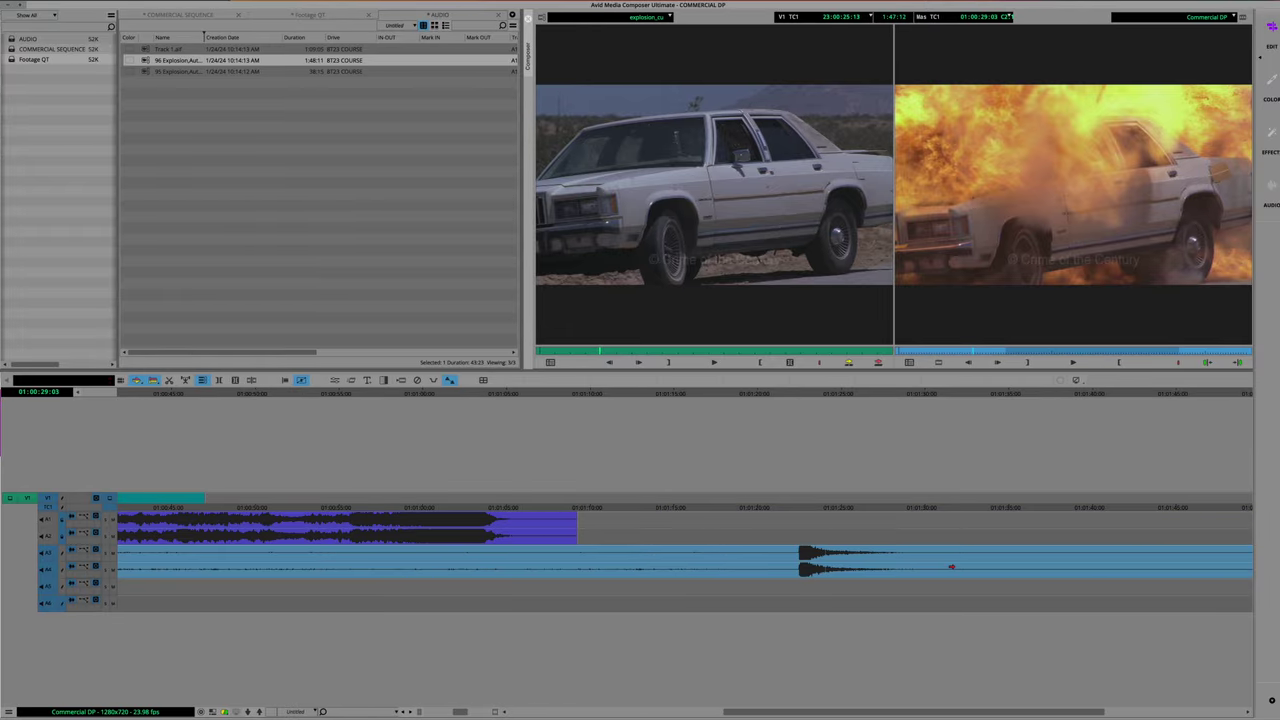
scroll(685, 545, "left", 5)
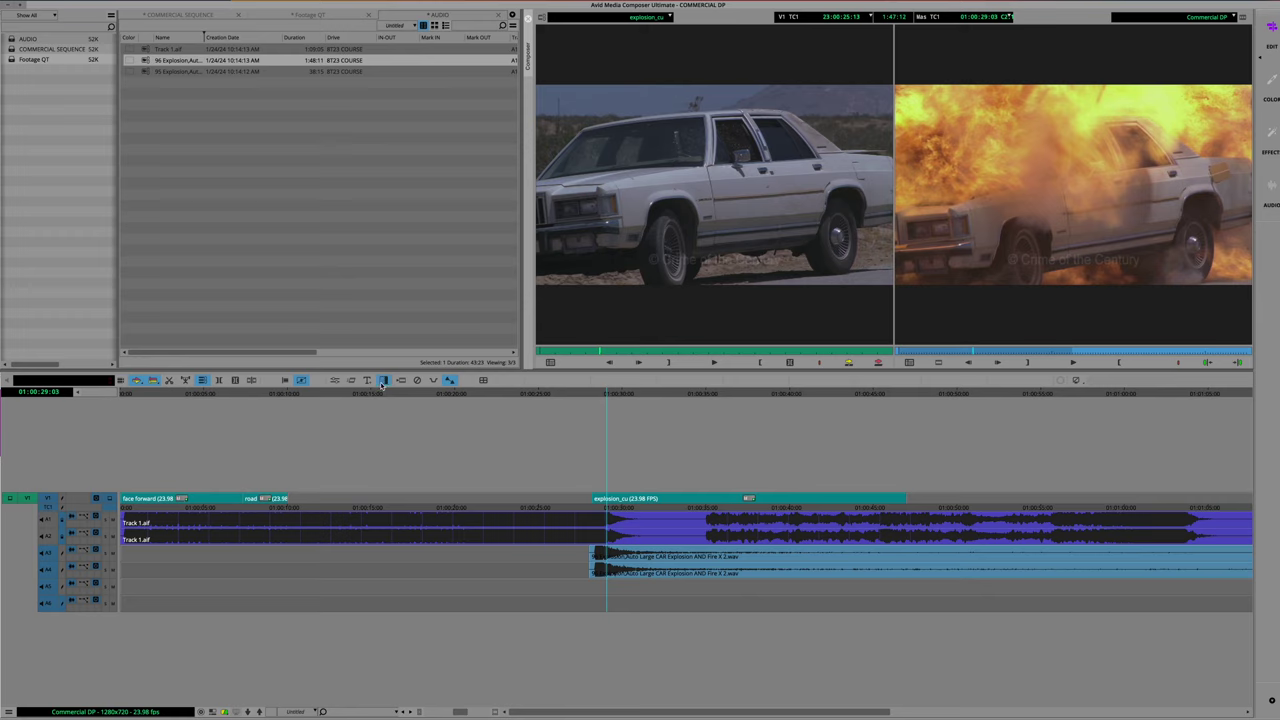
left_click(252, 380)
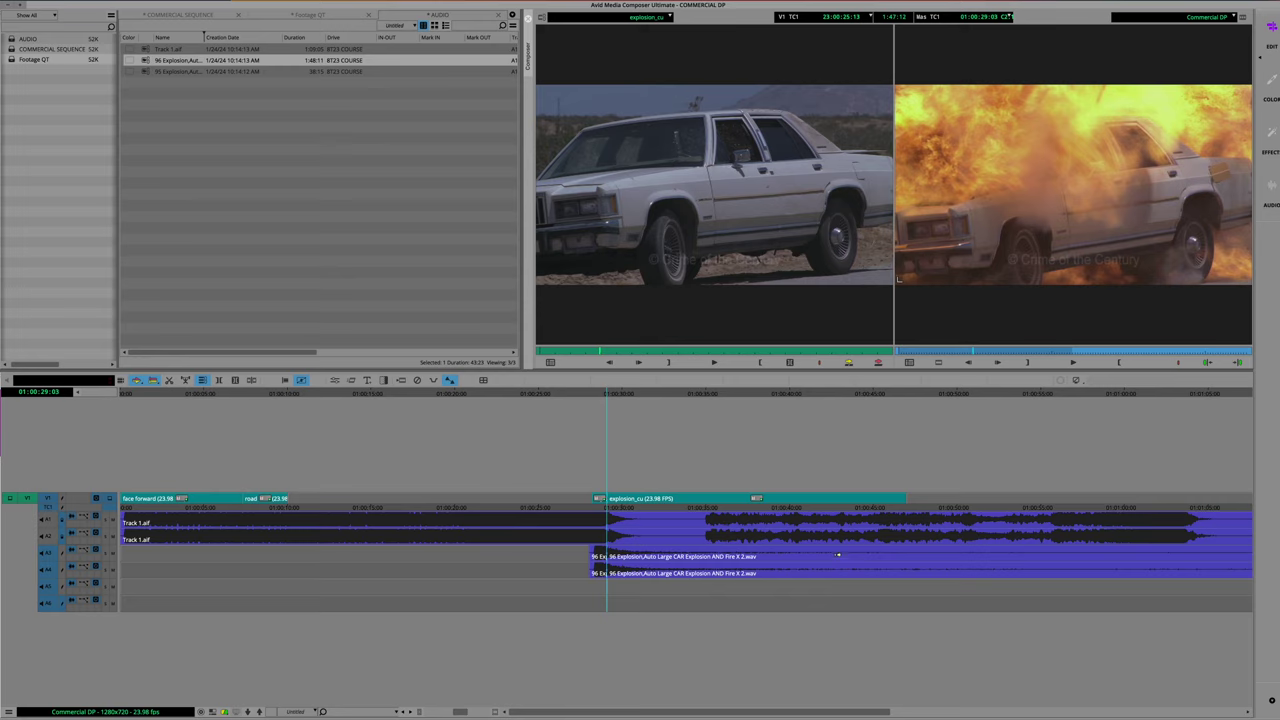
left_click(845, 393)
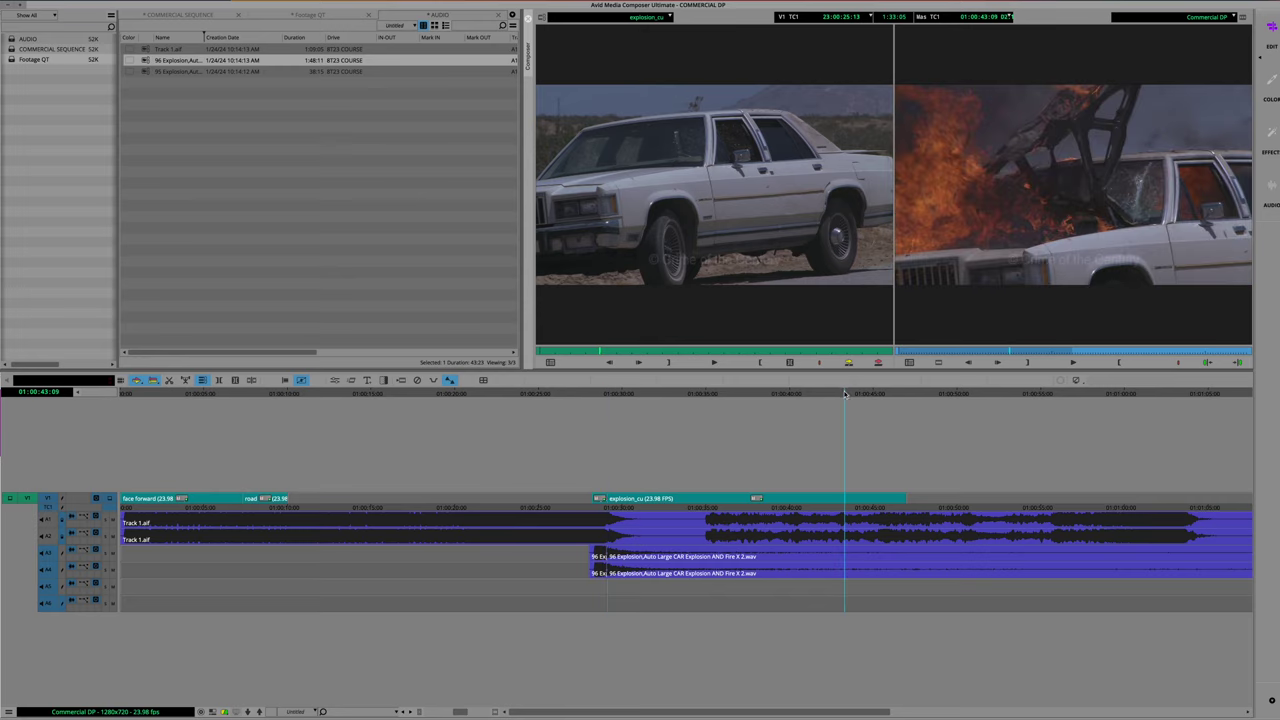
left_click(849, 555)
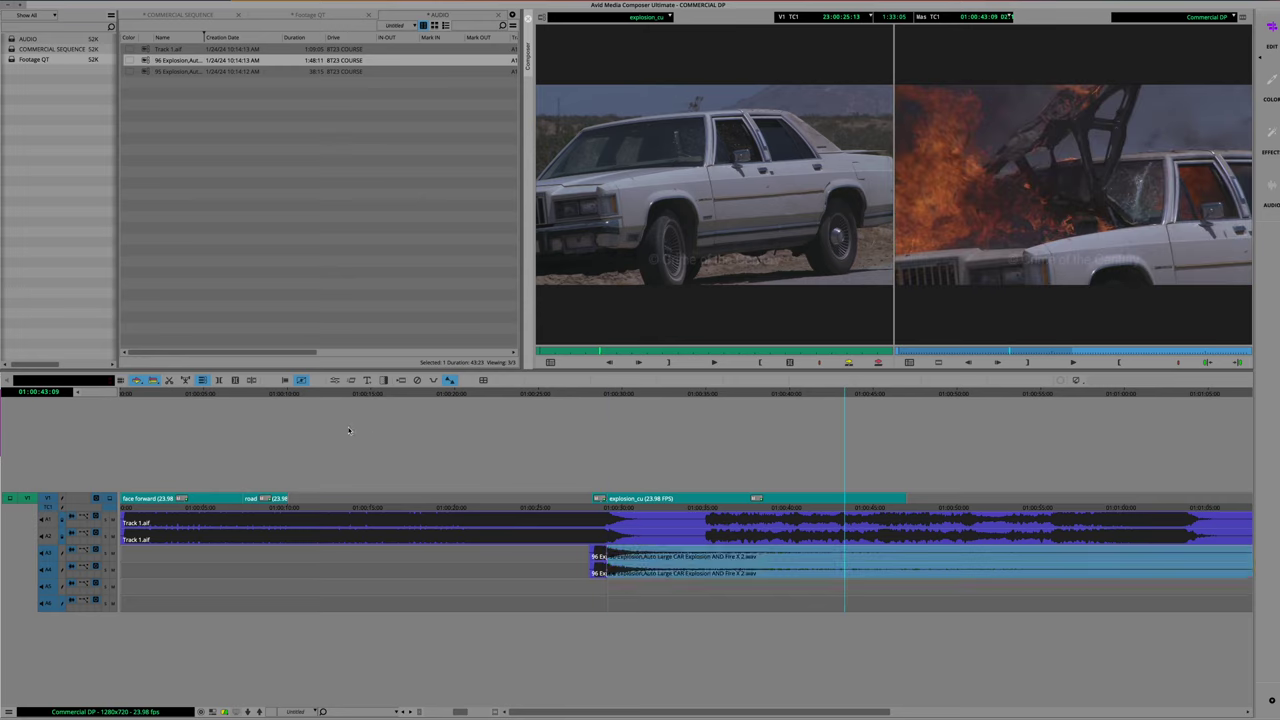
left_click(252, 380)
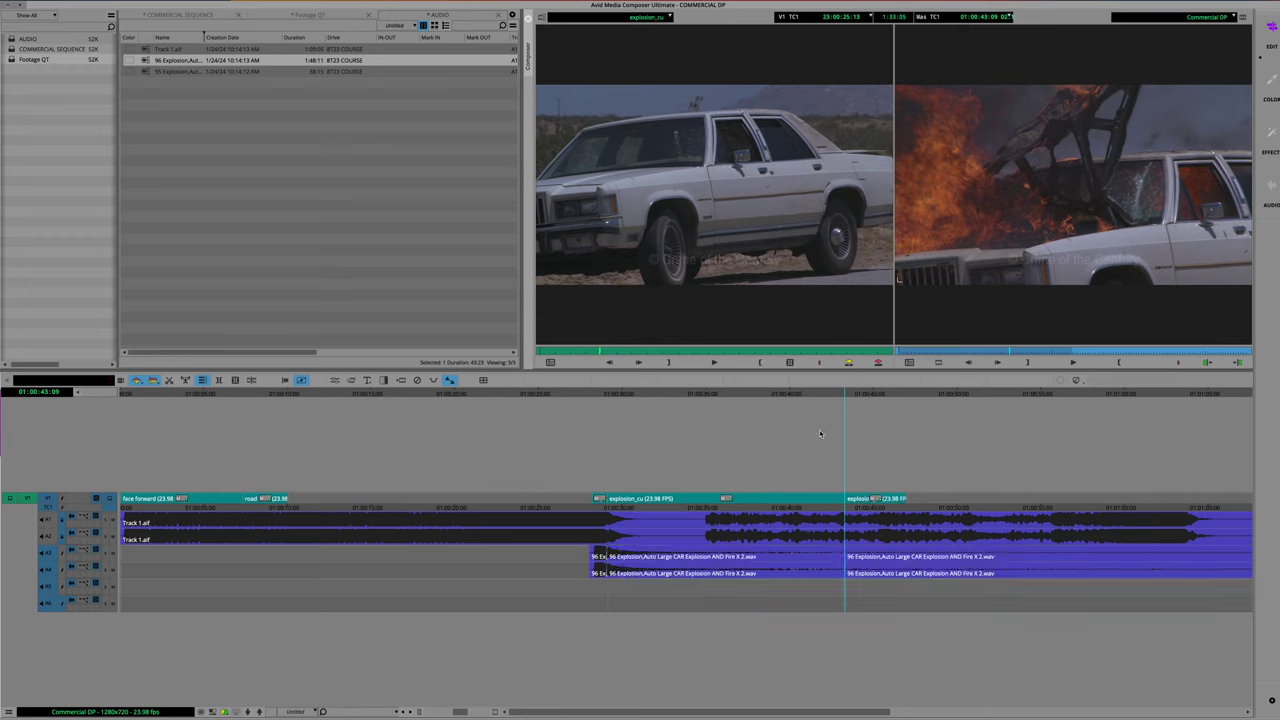
Trim the head of the last "96 Explosion" segment on A3 and A4 forward to 01:00:55:11
left_click(872, 396)
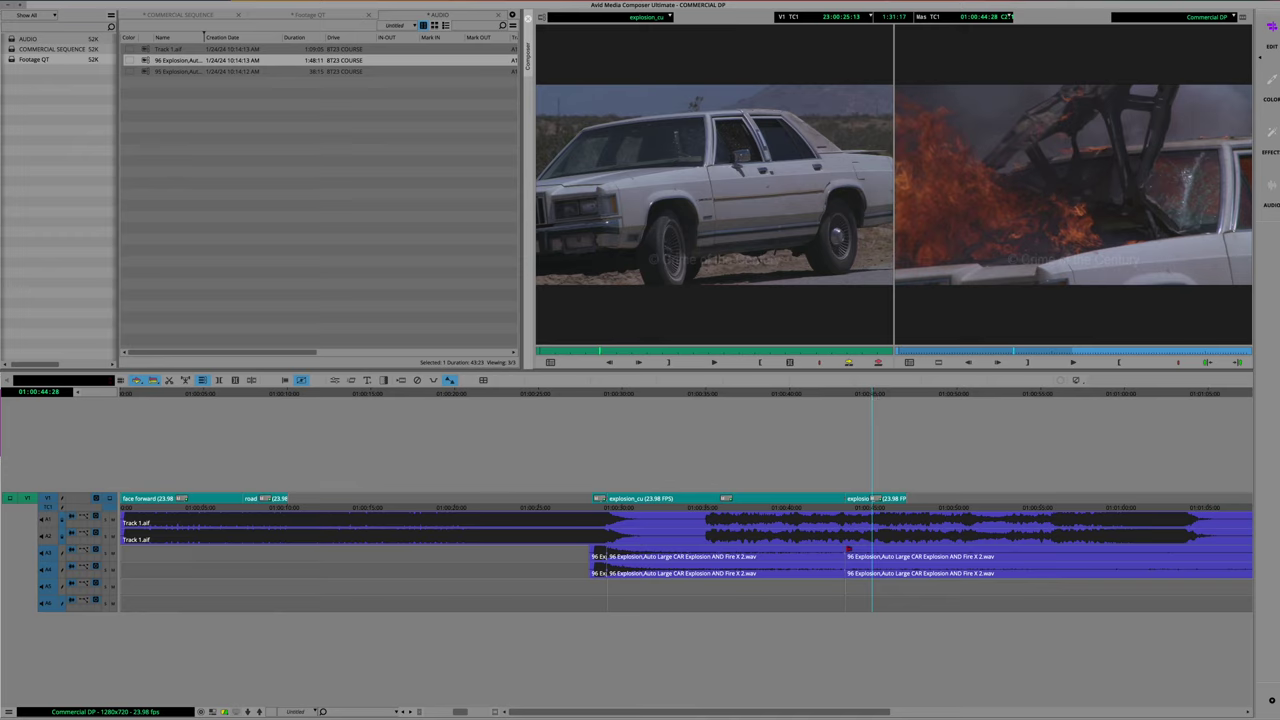
left_click_drag(848, 549, 957, 551)
left_click(955, 560)
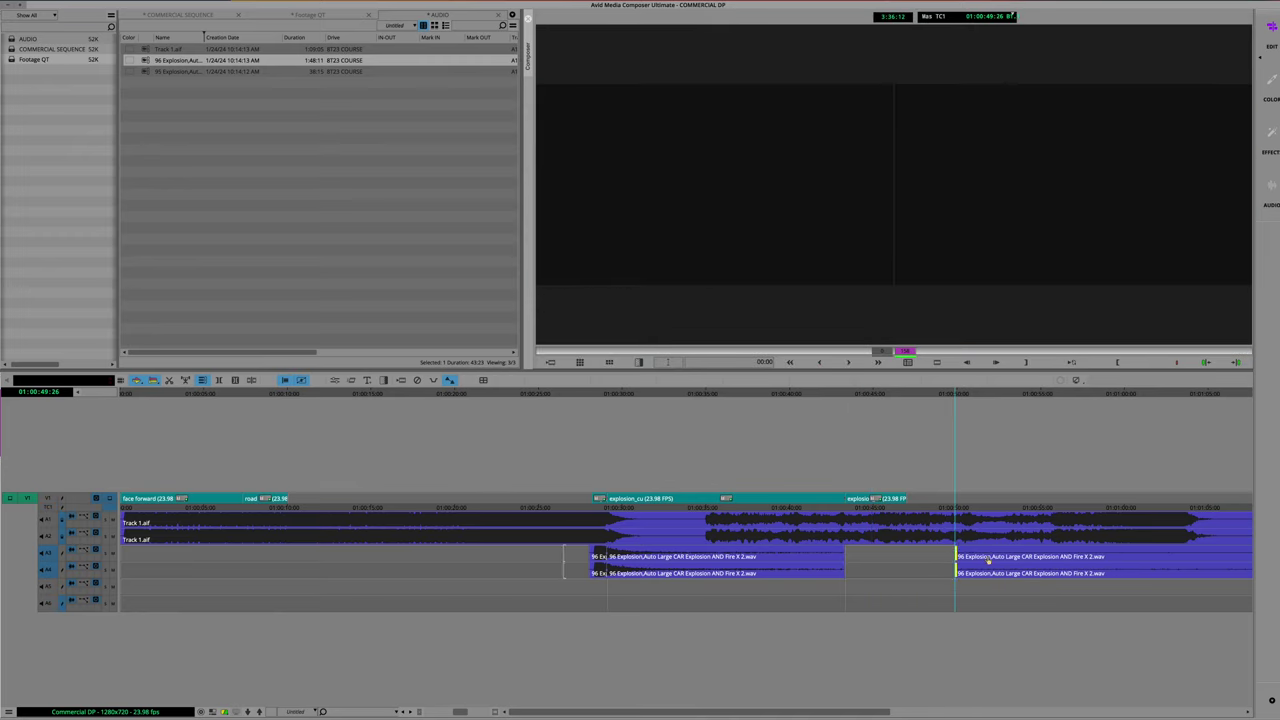
left_click(955, 556)
left_click_drag(957, 549, 1030, 548)
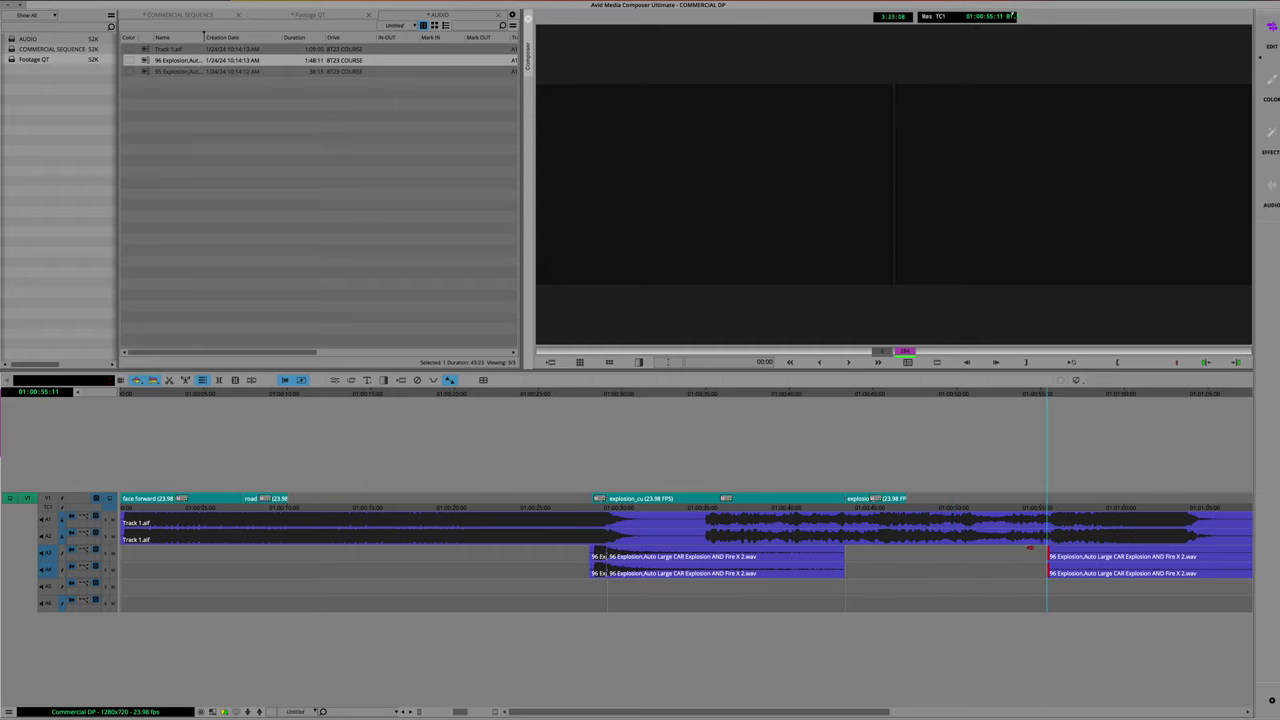
Check the segment editing modes and move the trimmed "96 Explosion" segment back against the preceding one at 01:00:43:09
left_click(136, 382)
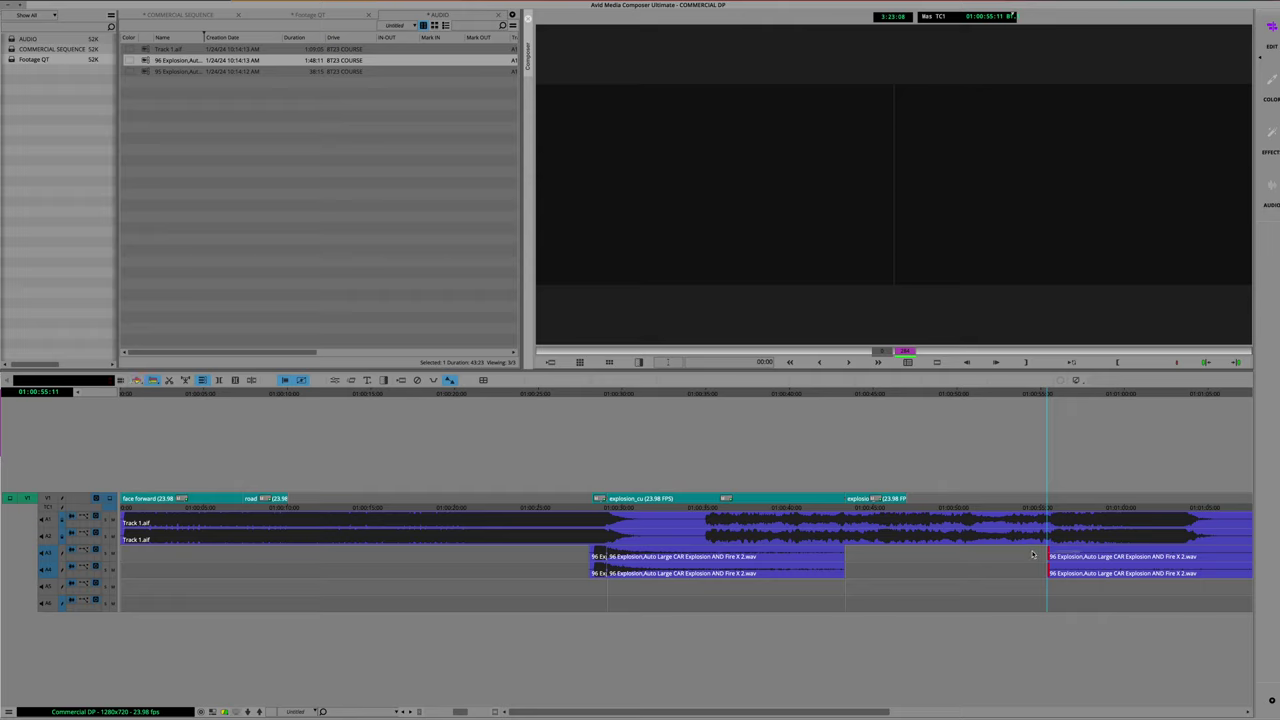
right_click(142, 383)
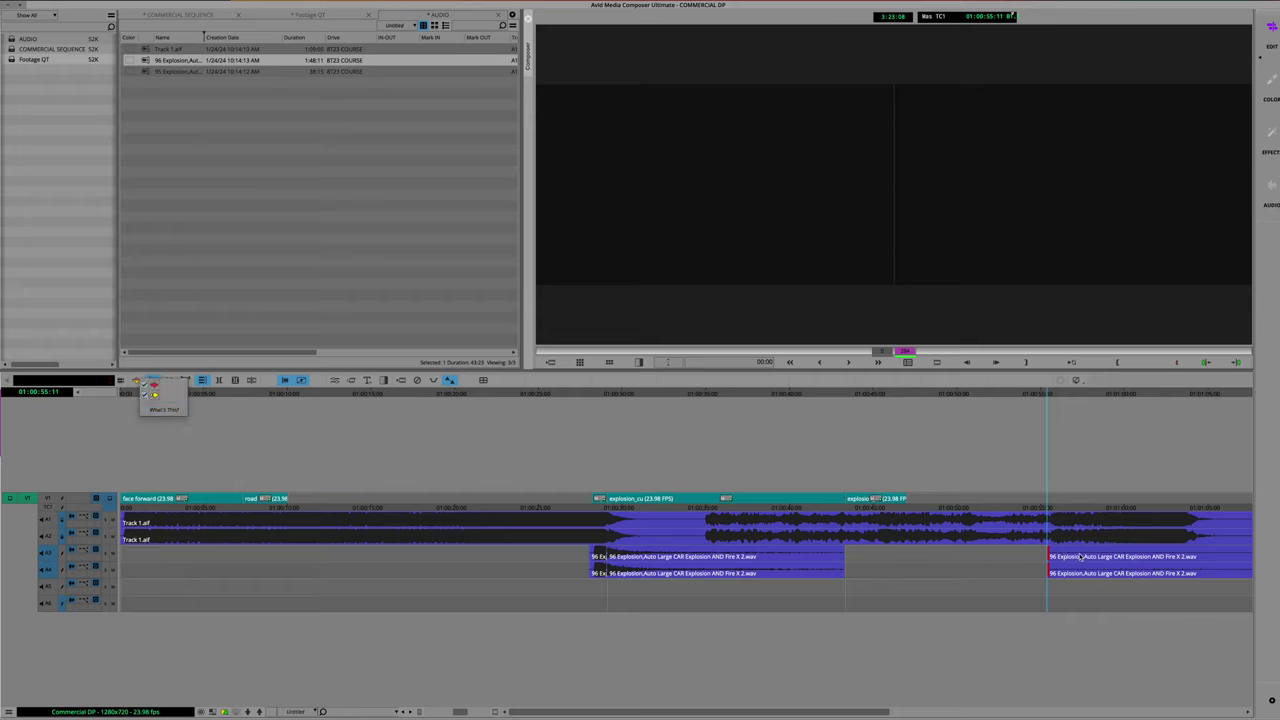
left_click(1080, 556)
left_click_drag(1075, 553, 885, 556)
Trim the last "96 Explosion" segment's head to 01:01:09:19, before its blast, and move it back to about 01:00:35
scroll(887, 556, "down", 5)
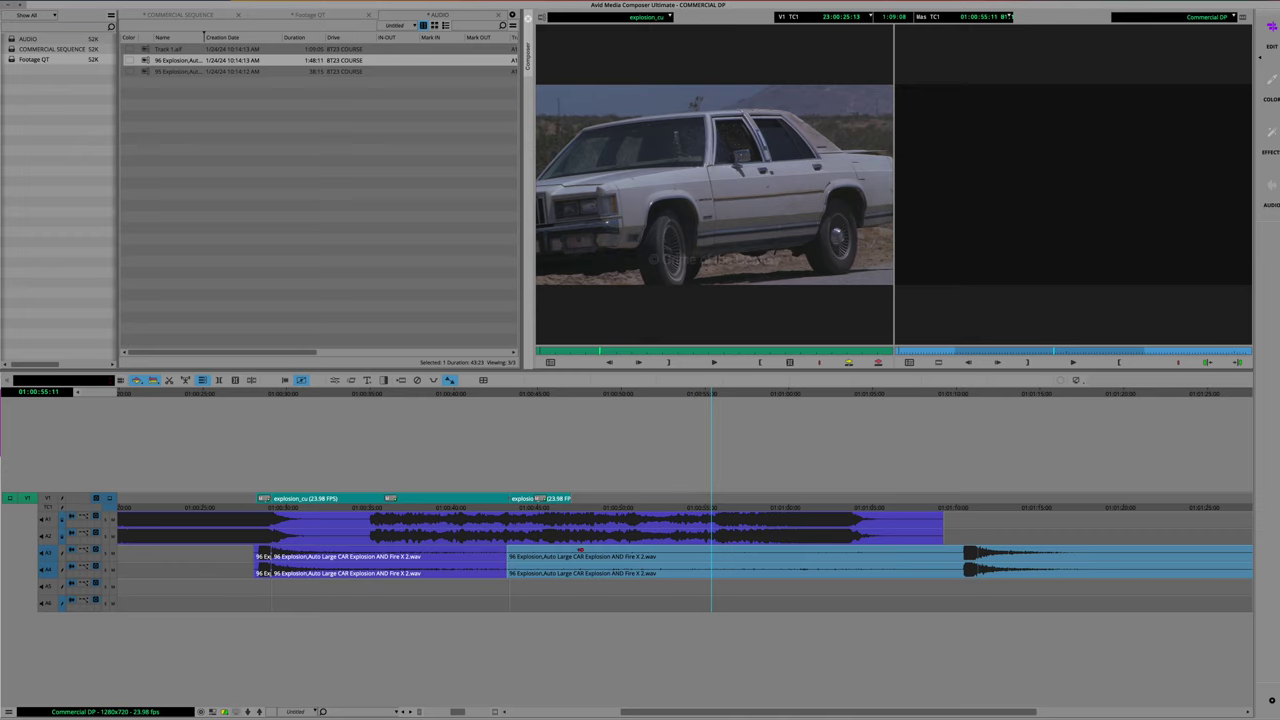
left_click_drag(508, 553, 436, 540)
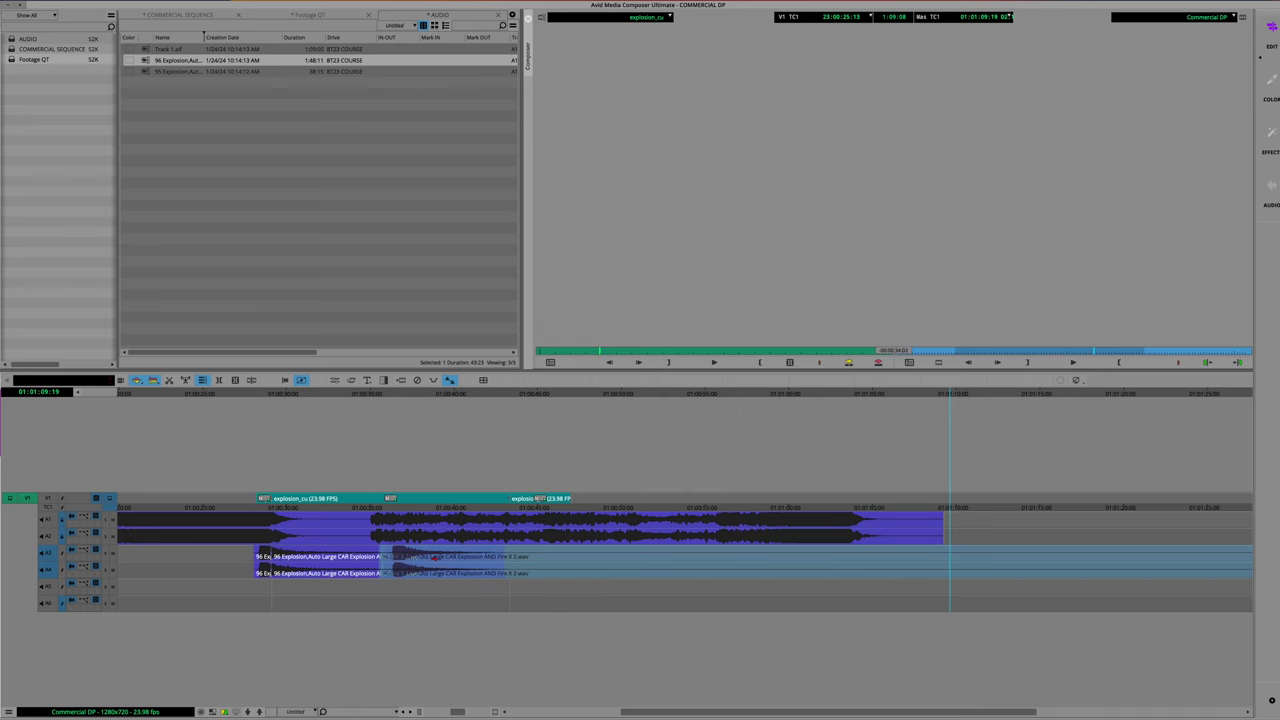
Move the second-blast segment on A3 and A4 to just after 01:00:30:21 and trim its end to 01:00:38:29
mouse_move(395, 394)
left_mouse_down()
mouse_move(264, 393)
mouse_move(429, 400)
mouse_move(297, 397)
left_mouse_up()
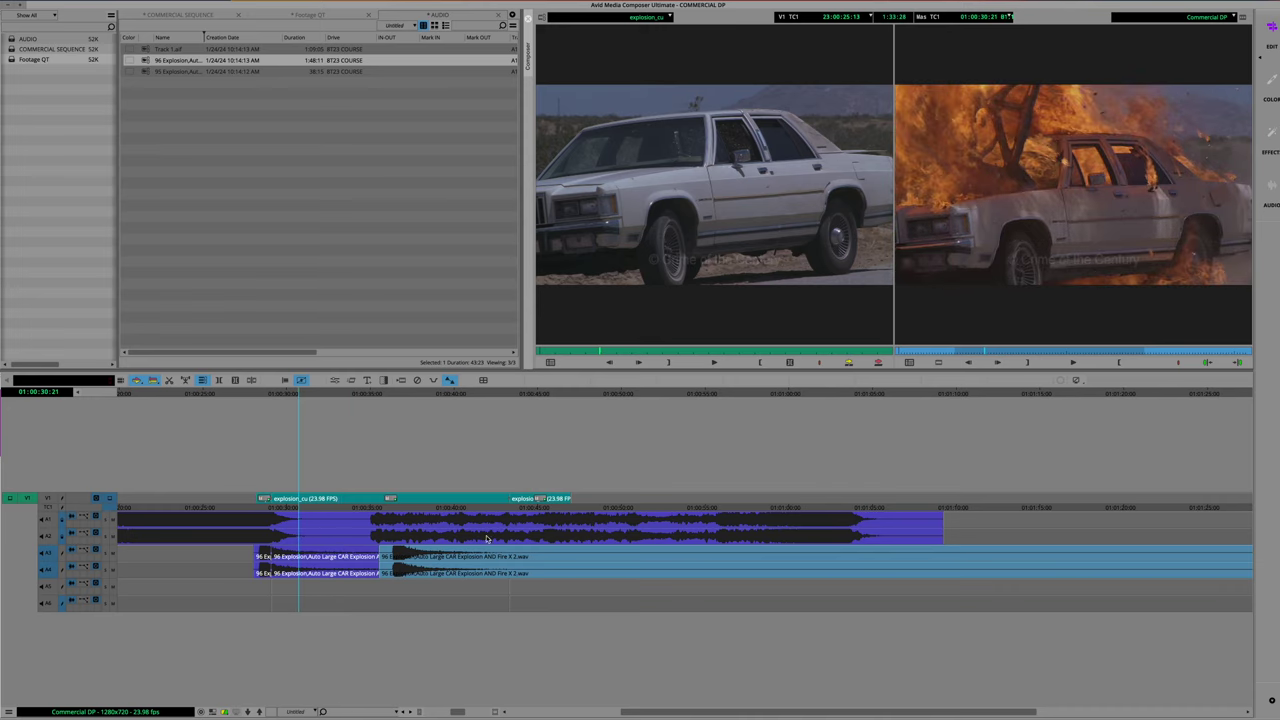
left_click_drag(430, 565, 362, 565)
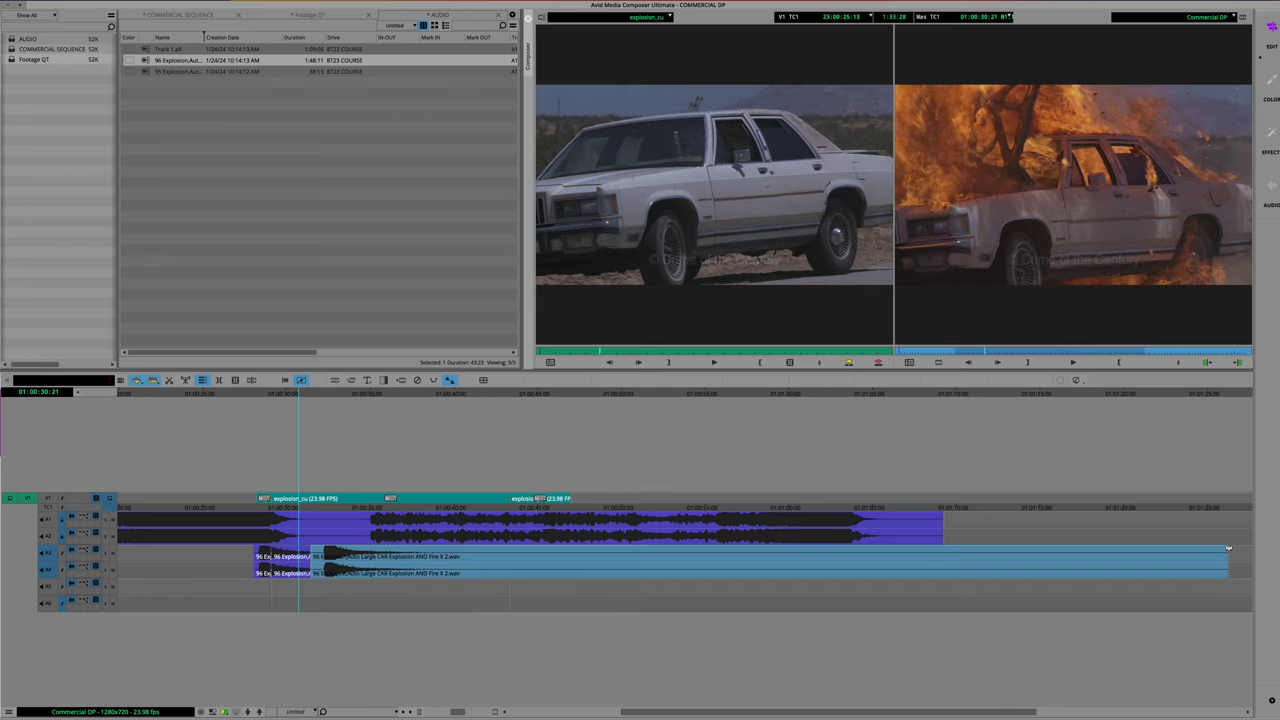
left_click_drag(1228, 549, 437, 556)
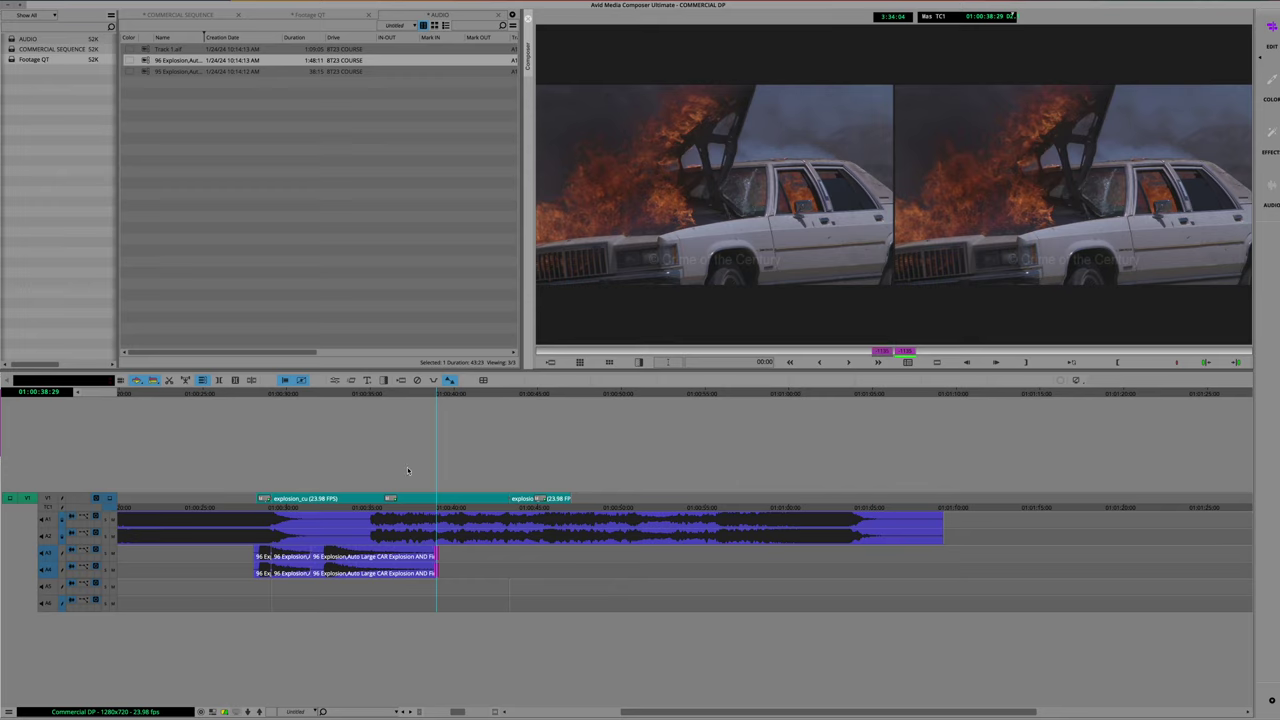
Target tracks A5 and A6 and place "95 Explosion,Auto Large CAR Explosion X 2.wav" on them at 01:00:28:01
scroll(392, 401, "left", 1)
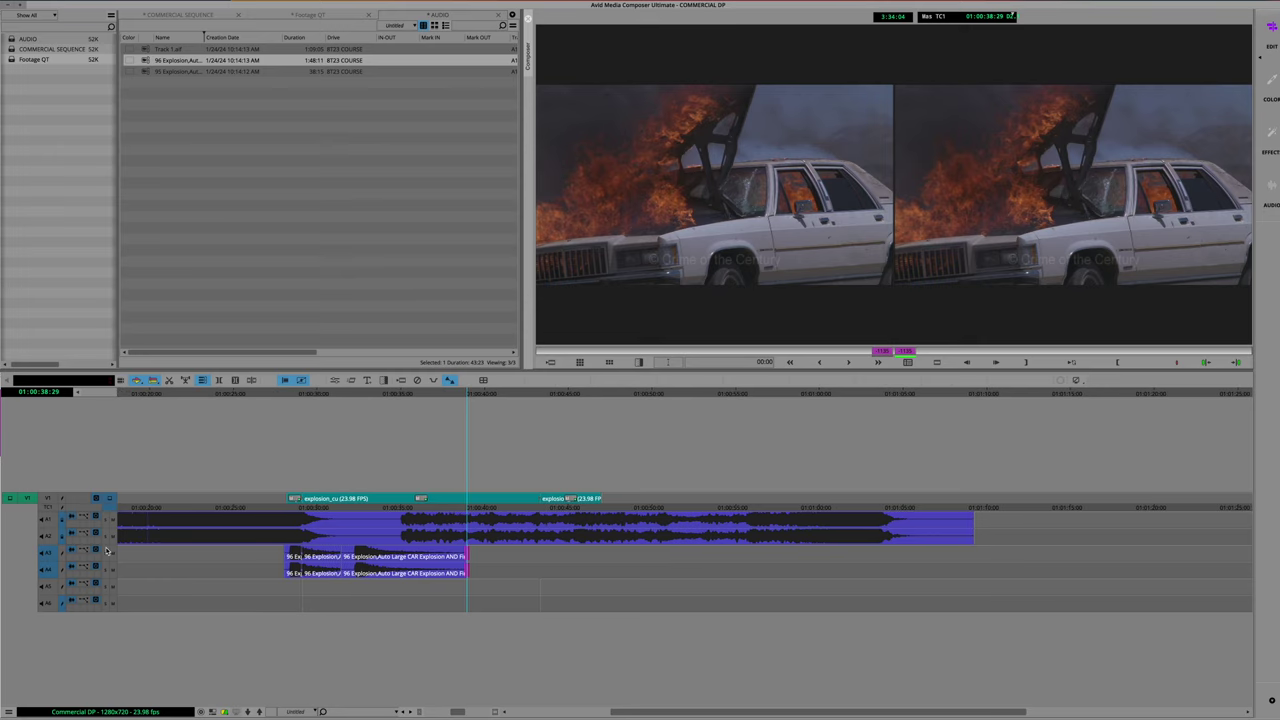
left_click(48, 587)
left_click(48, 600)
left_click_drag(148, 71, 286, 578)
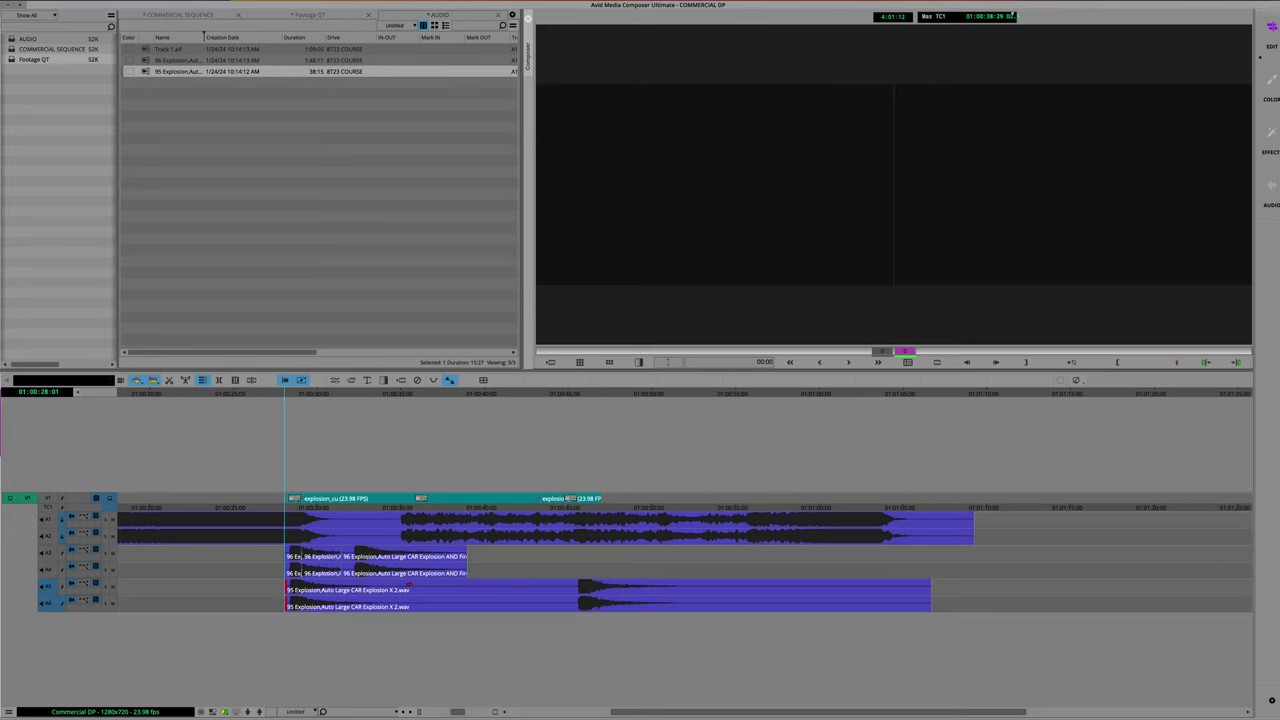
Split the "95 Explosion" clip on A5 and A6 at 01:00:35:14 and trim the second segment's head to 01:00:44:14
left_click(406, 394)
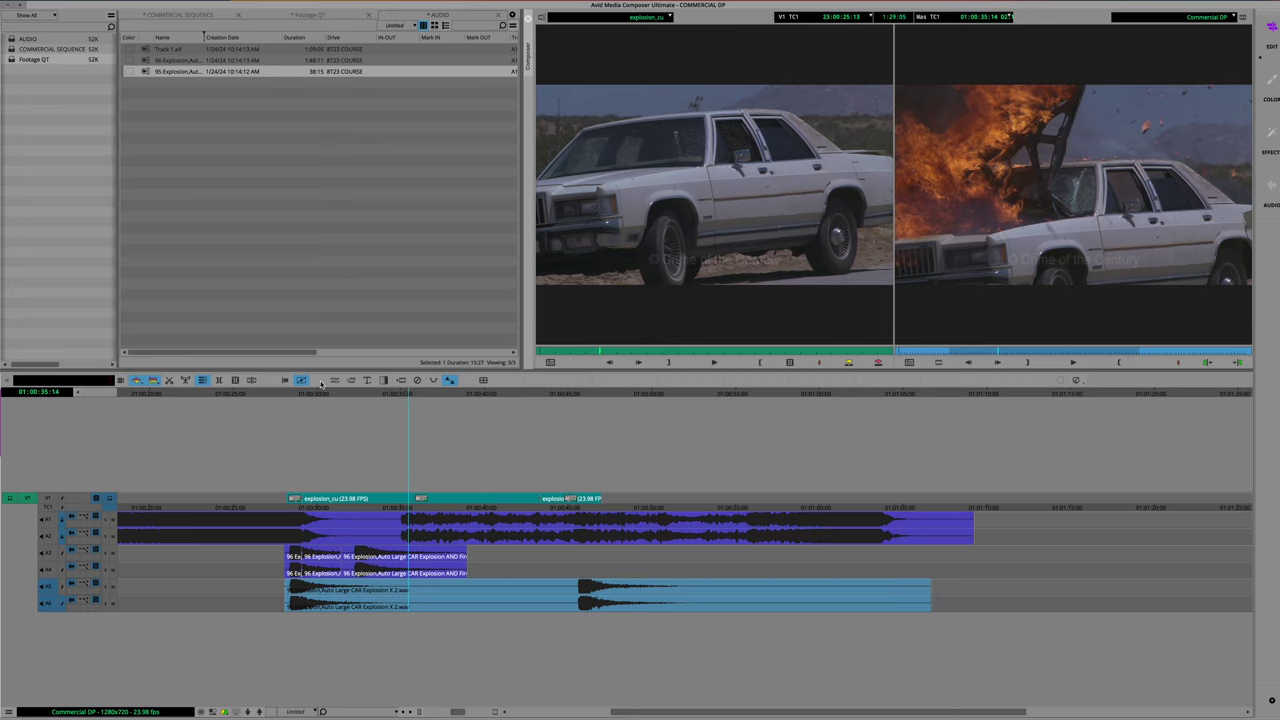
left_click(284, 380)
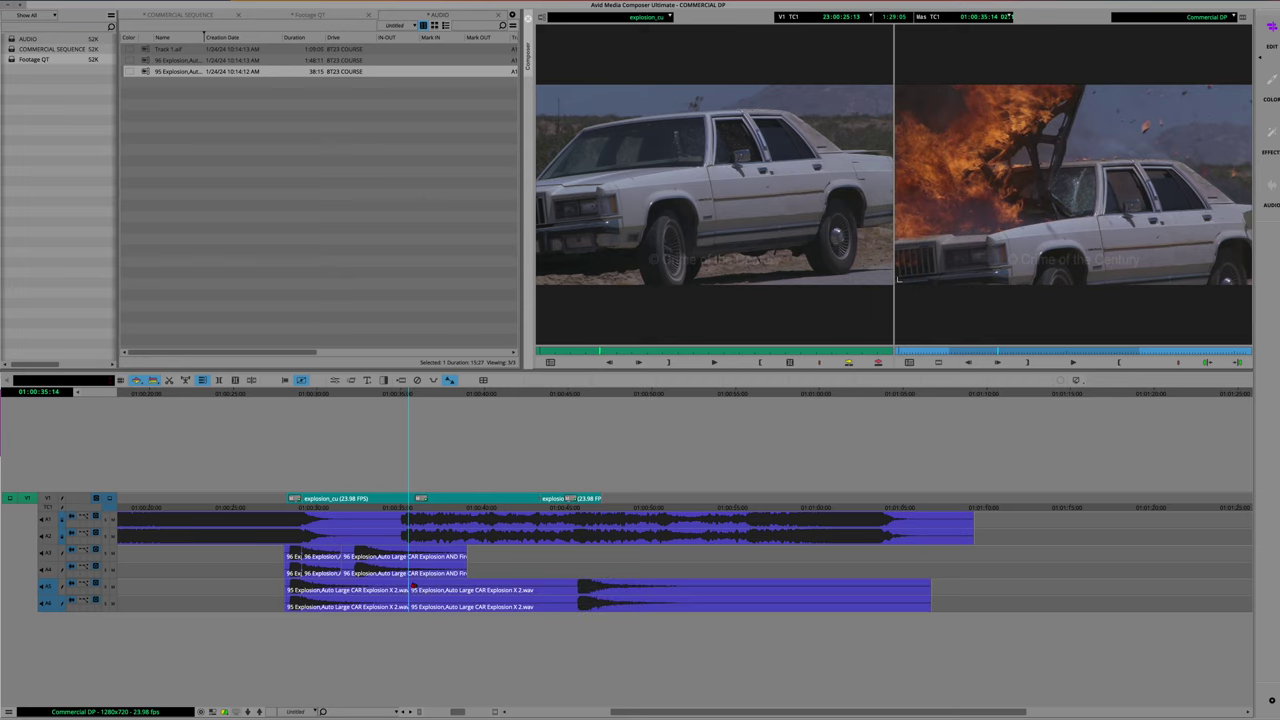
left_click_drag(411, 588, 561, 589)
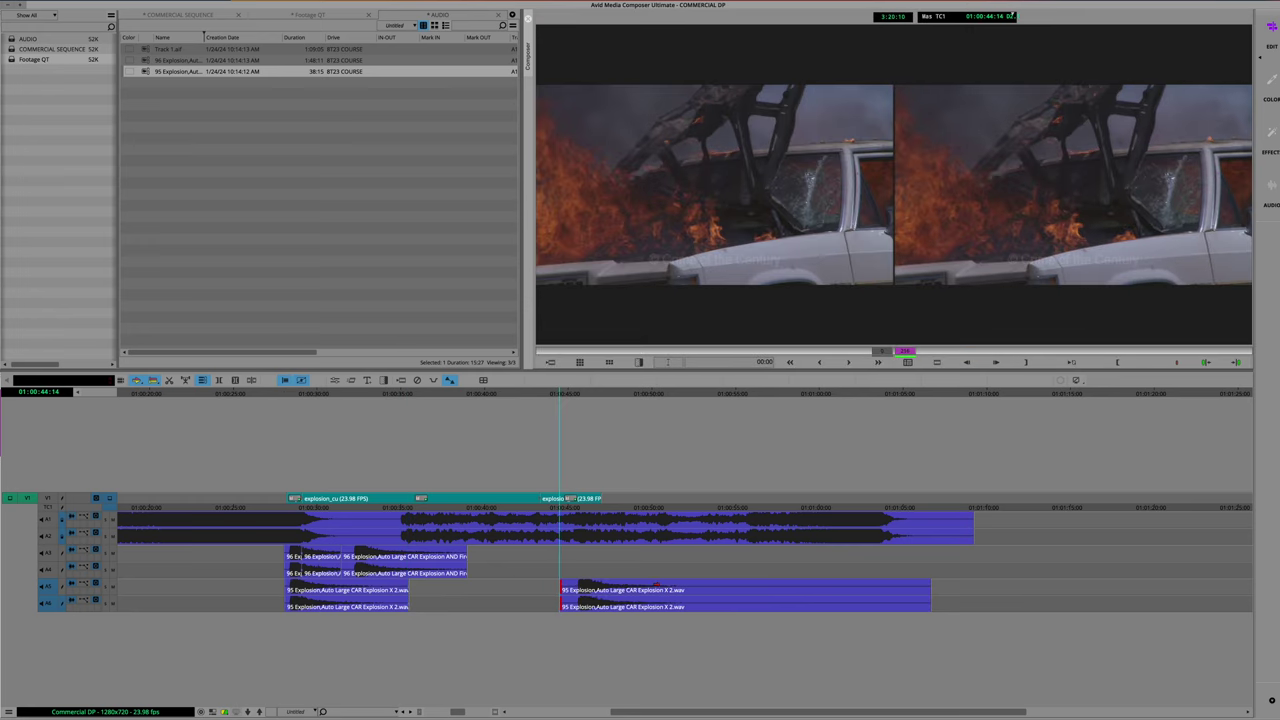
Move the second "95 Explosion" segment back against the first and trim its end to 01:00:48:06
key("ctrl+z")
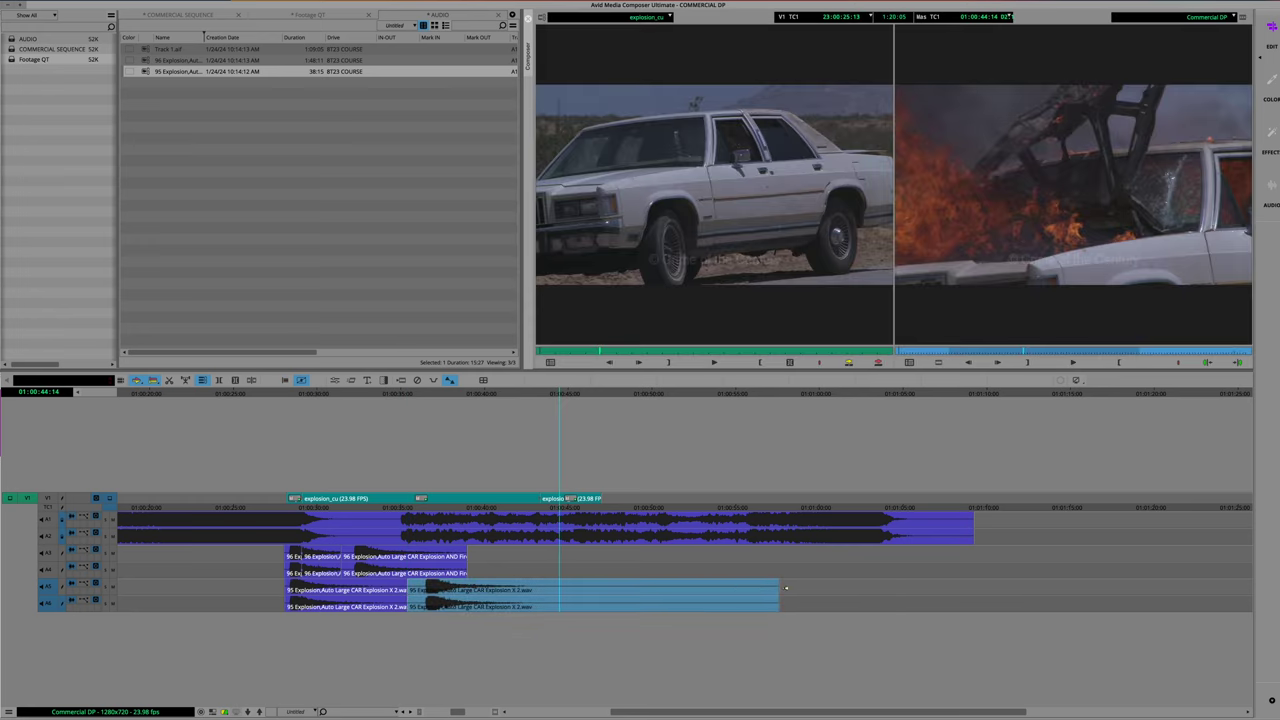
left_click_drag(779, 588, 623, 591)
Shift the second "95 Explosion" segment slightly later and extend the first segment to meet it at 01:00:35:26
left_click(421, 590)
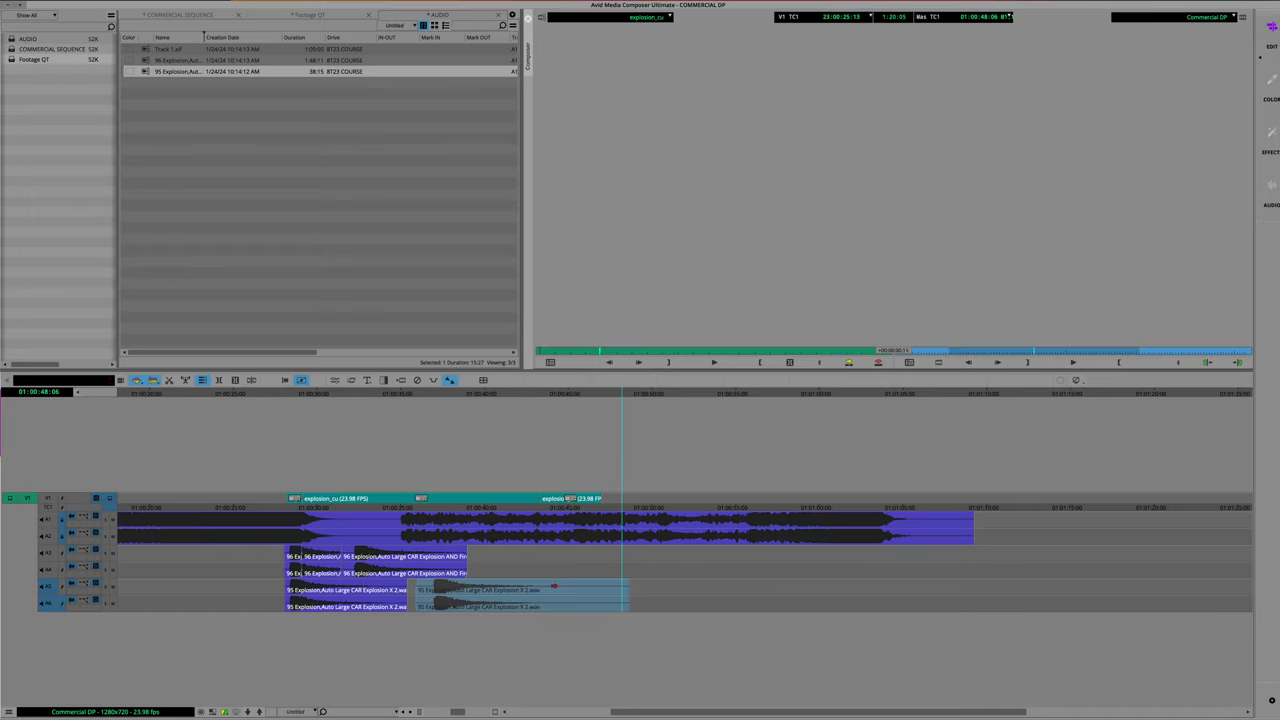
left_click(410, 590)
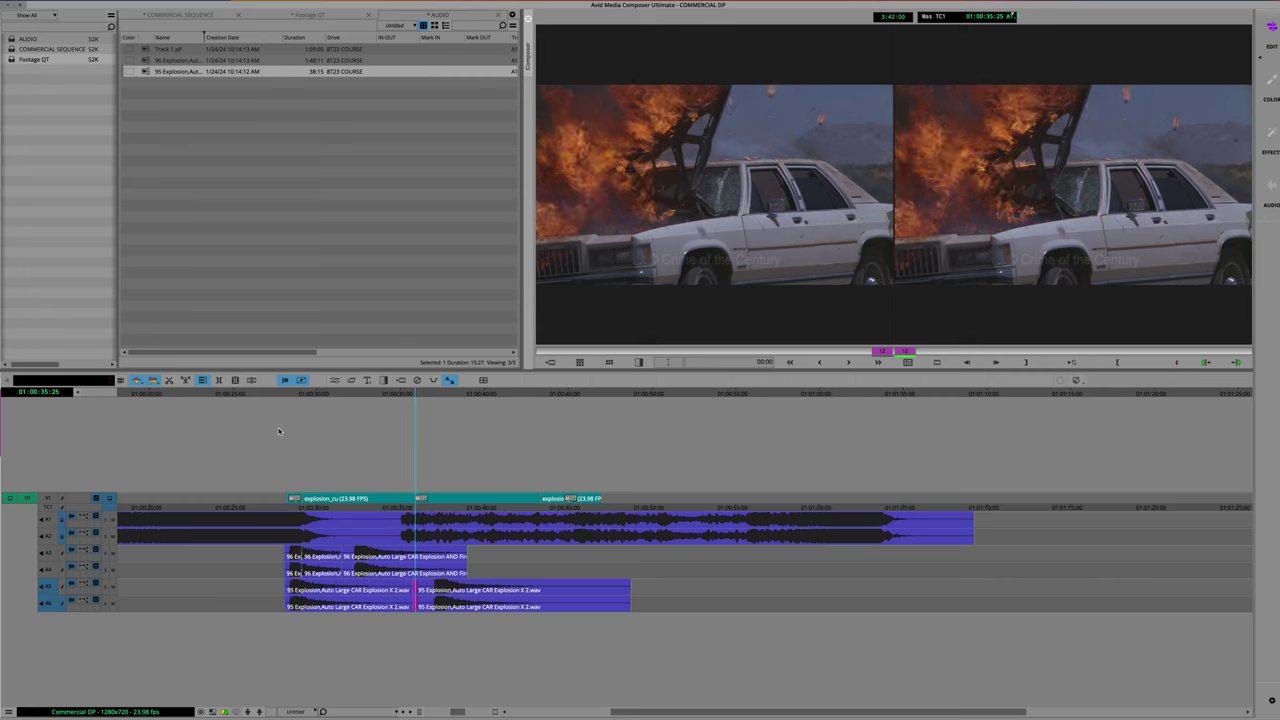
Review the explosion section, and roll the cut between the last two "explosion_cu" segments on V1 to 01:00:40:21
left_click(386, 398)
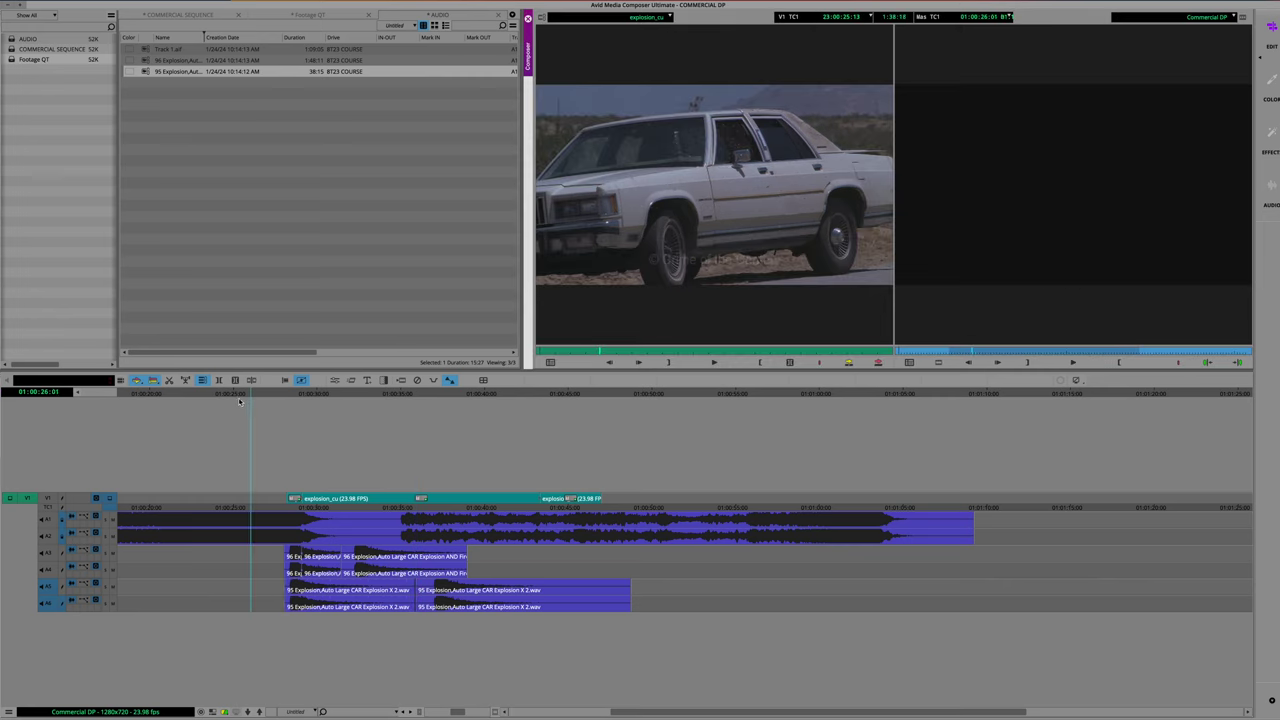
mouse_move(445, 416)
left_mouse_down()
mouse_move(651, 425)
mouse_move(470, 411)
mouse_move(620, 421)
mouse_move(518, 414)
left_mouse_up()
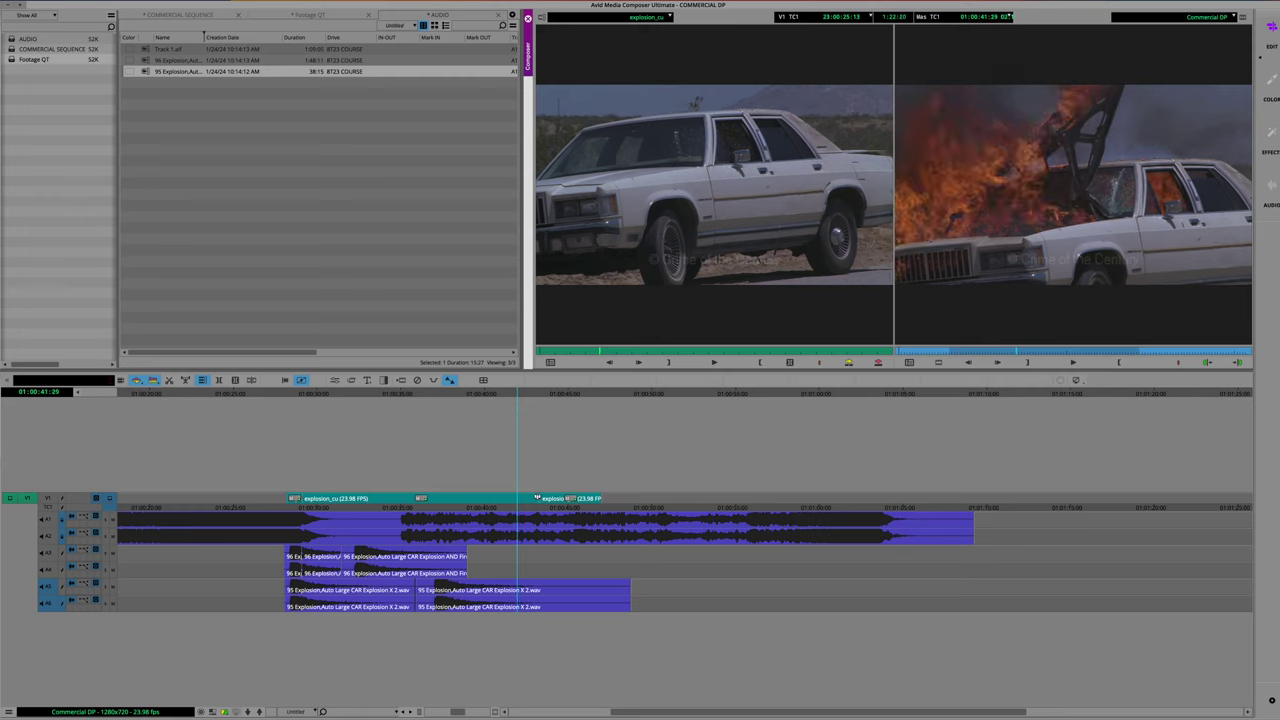
left_click_drag(517, 498, 494, 498)
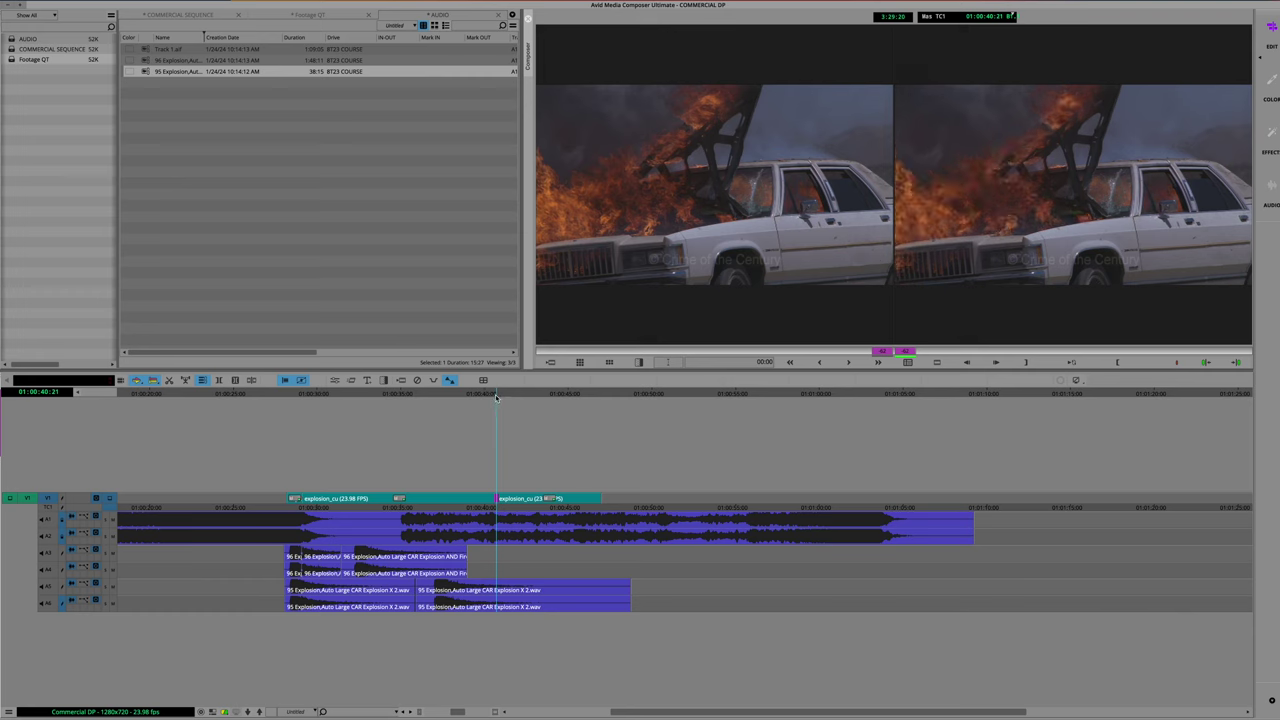
Undo the last roll between the final two "explosion_cu" segments and delete the last segment from V1
left_click_drag(500, 401, 600, 409)
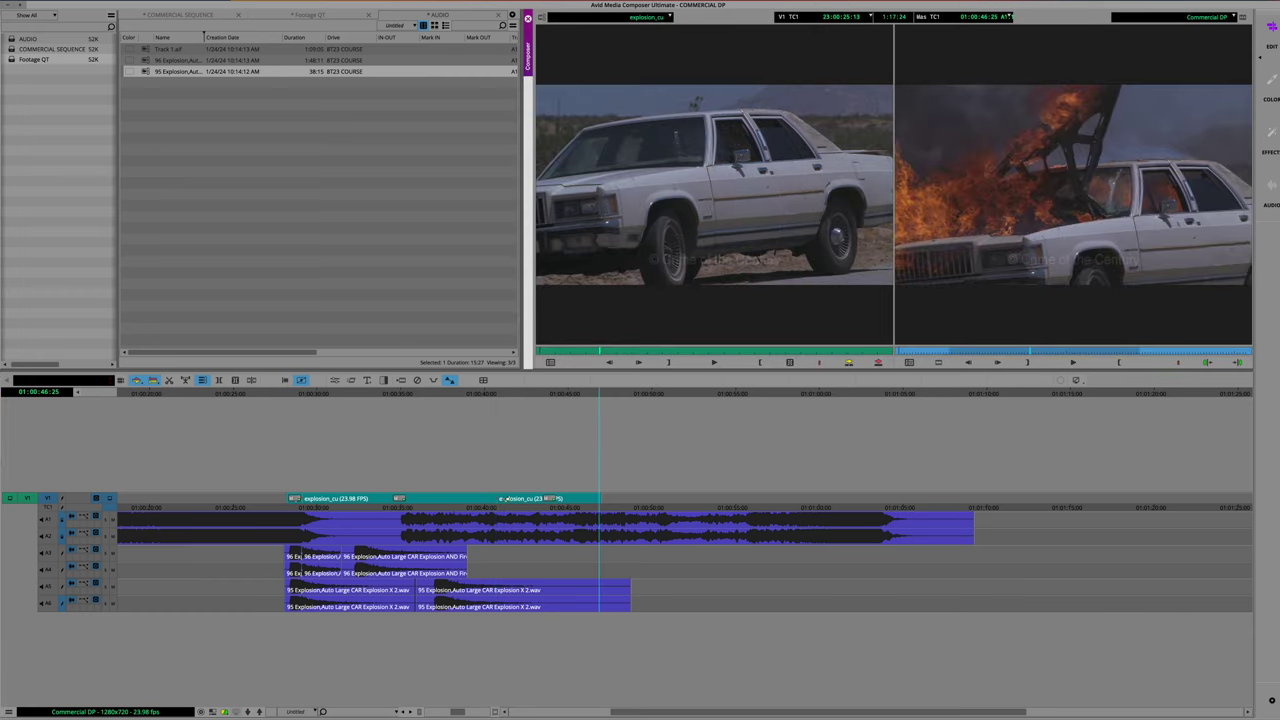
key("a")
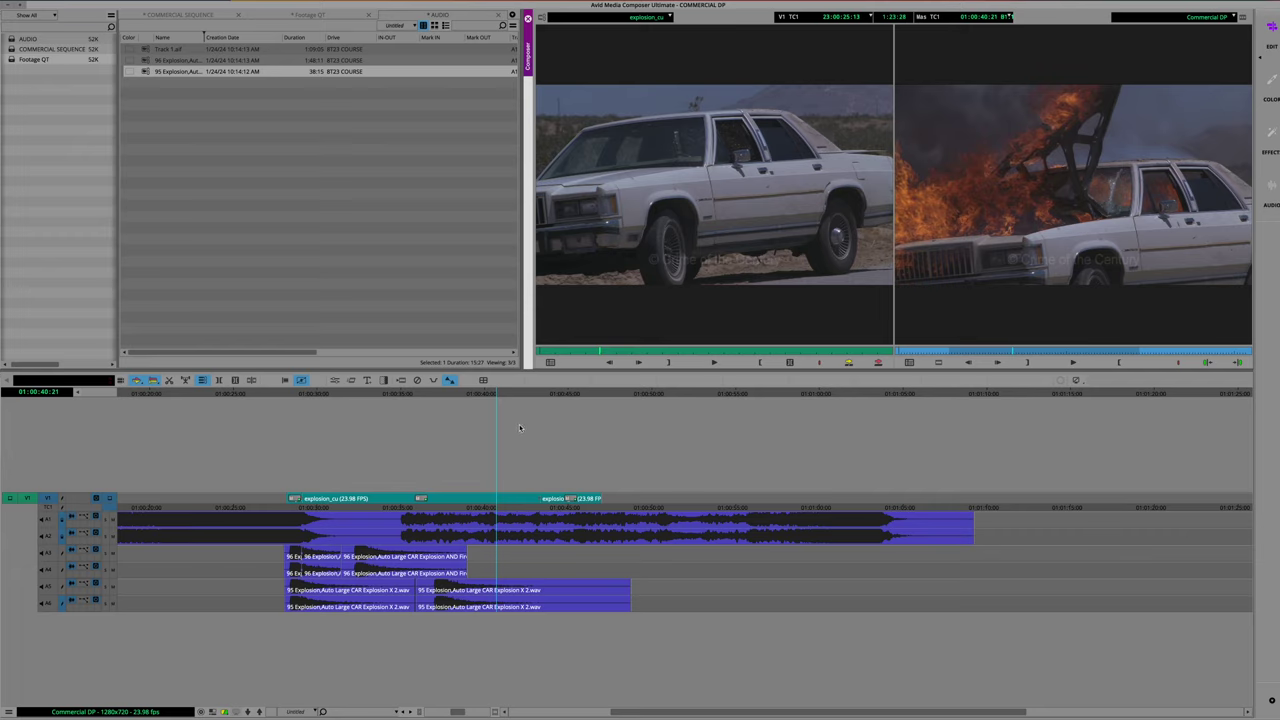
mouse_move(497, 396)
left_mouse_down()
mouse_move(245, 394)
mouse_move(604, 409)
mouse_move(551, 447)
left_mouse_up()
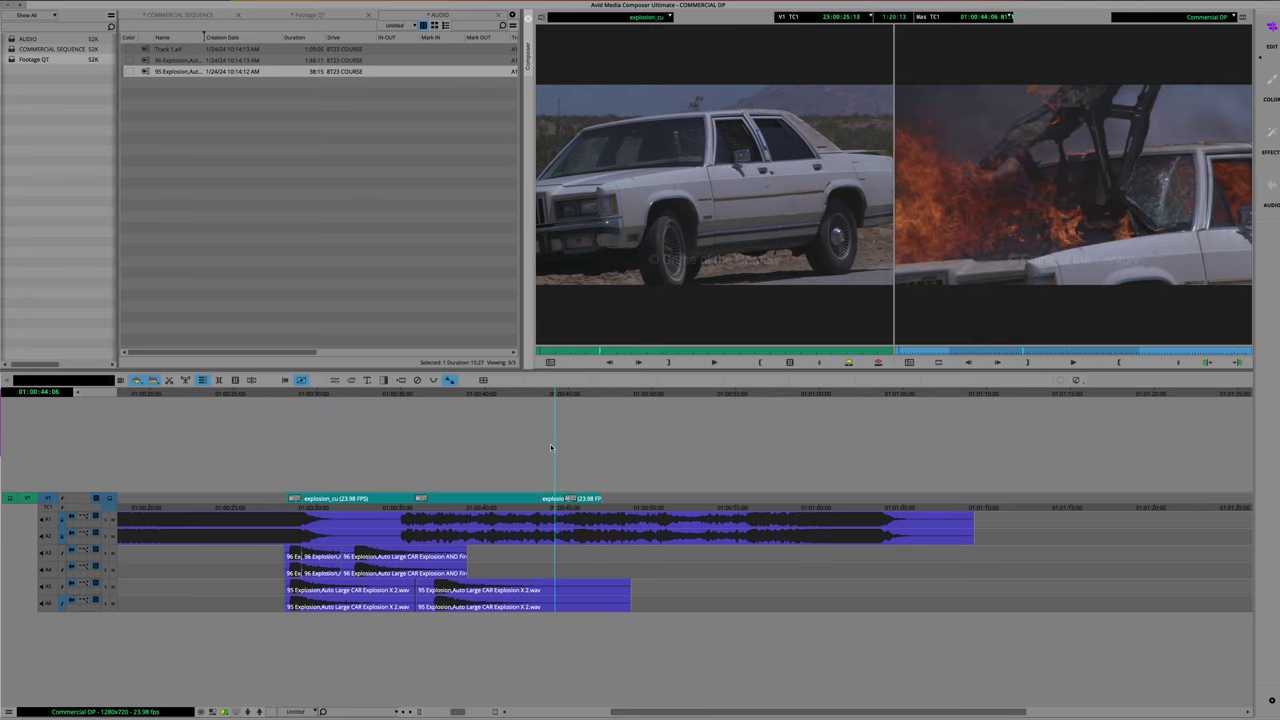
left_click(549, 498)
left_click(563, 498)
key("Delete")
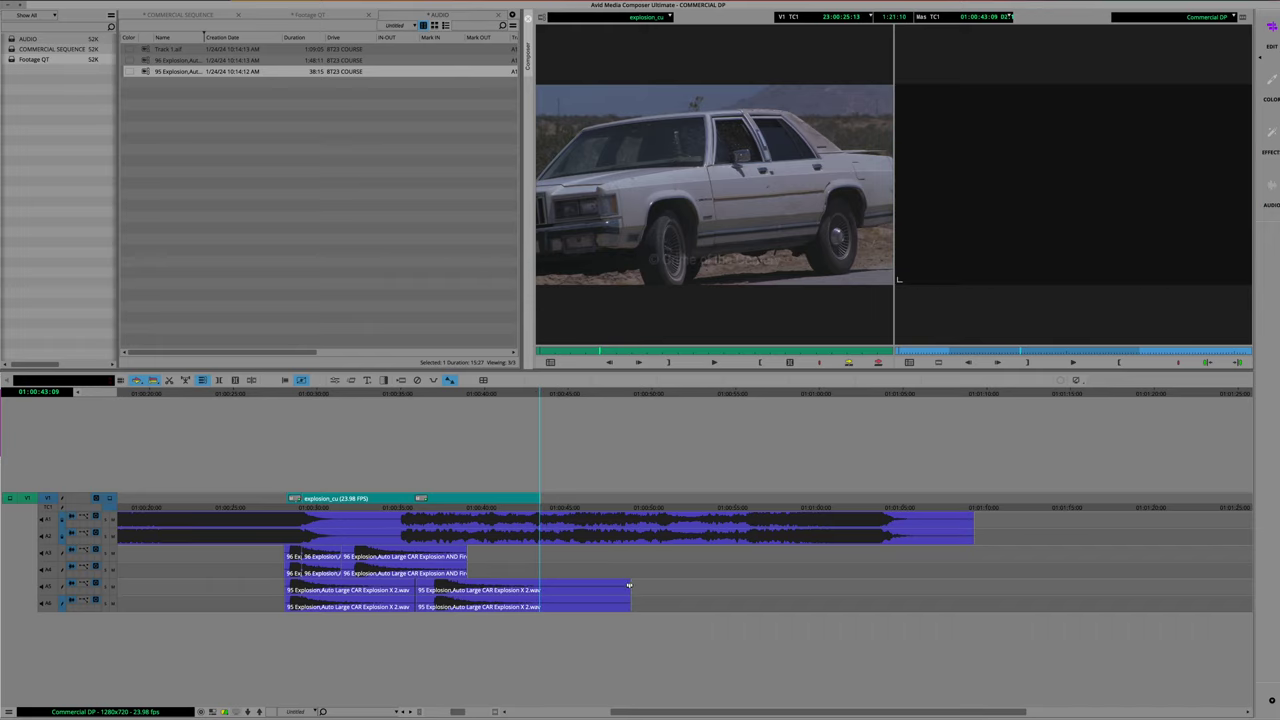
Shorten the first "95 Explosion" segment on A5 and A6, keeping the second against it, and trim the second's end to 01:00:38:23
left_click_drag(629, 585, 538, 586)
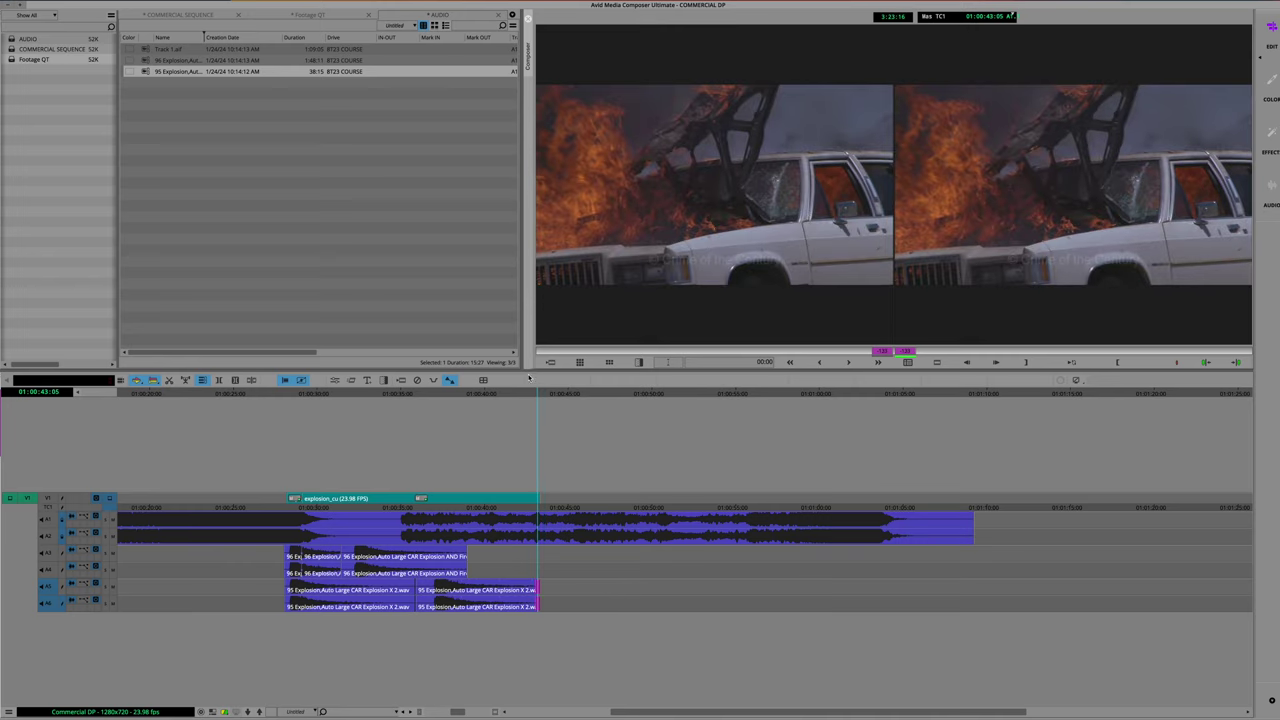
left_click_drag(530, 395, 272, 398)
scroll(280, 418, "left", 3)
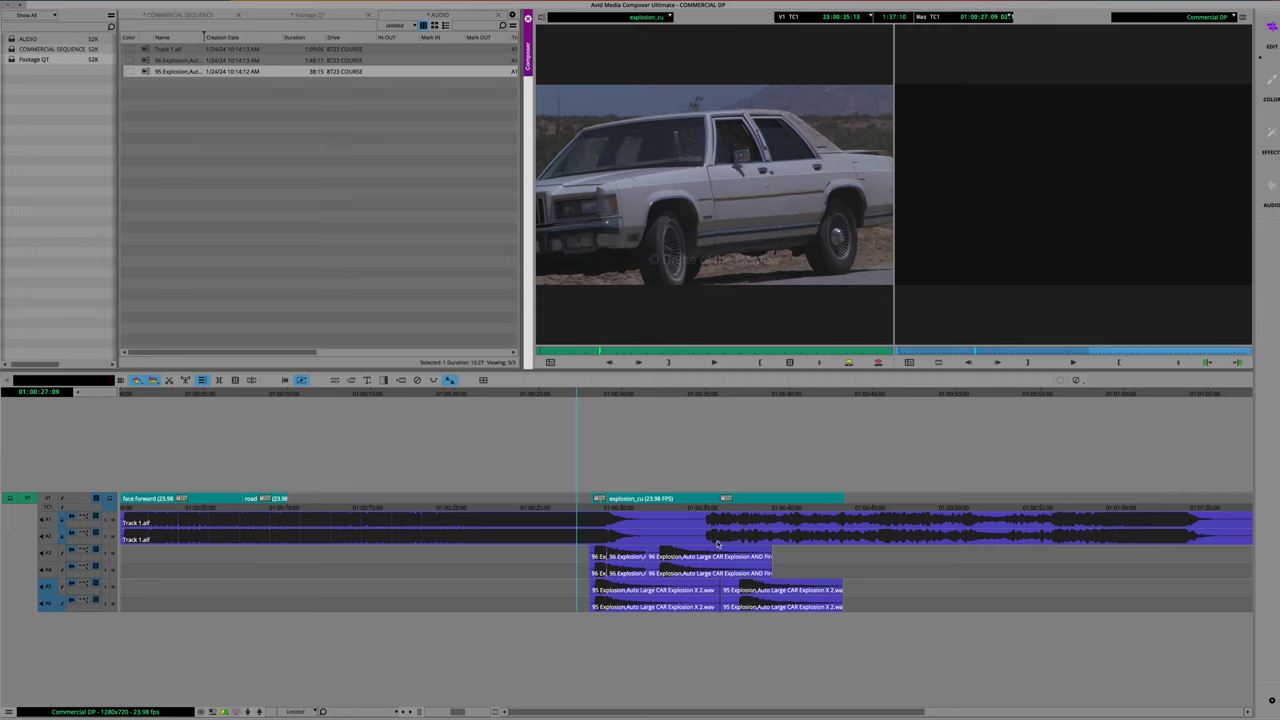
left_click_drag(716, 589, 660, 590)
mouse_move(790, 581)
left_mouse_down()
mouse_move(735, 581)
mouse_move(770, 588)
left_mouse_up()
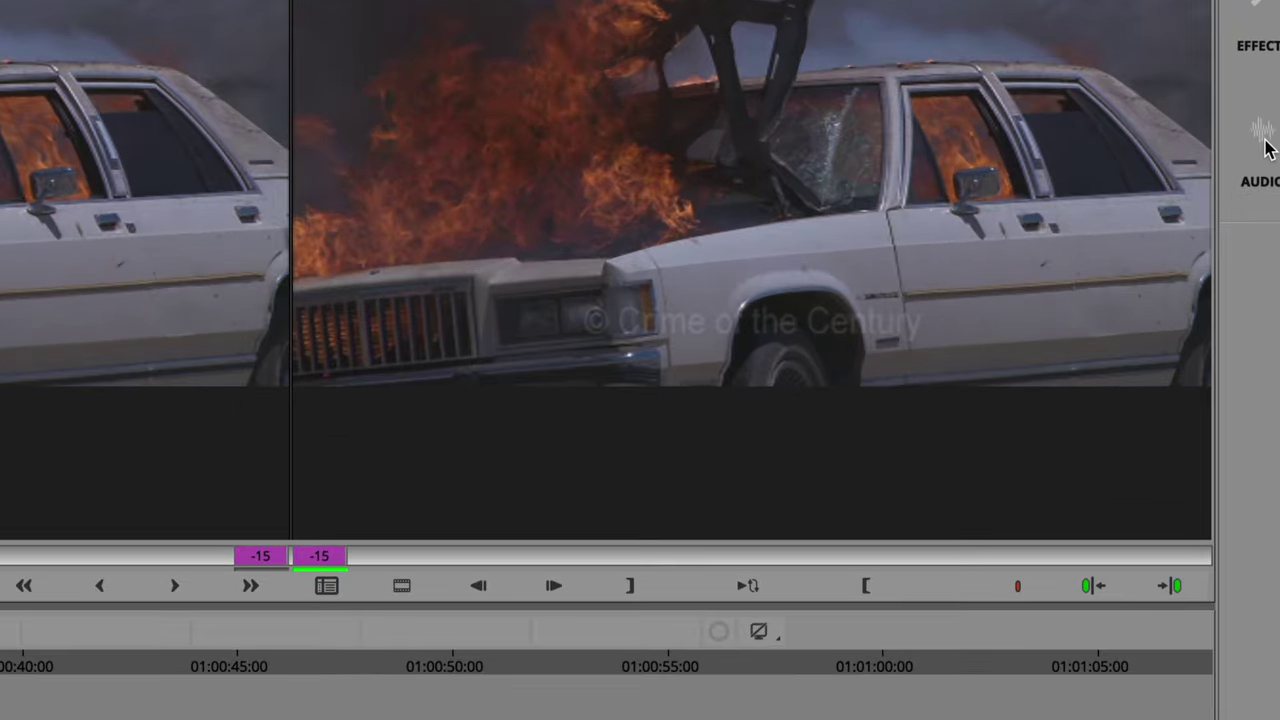
Leave trimming, switch to the Audio workspace, and enable tracks A1 to A4 alongside A5 and A6
key("u")
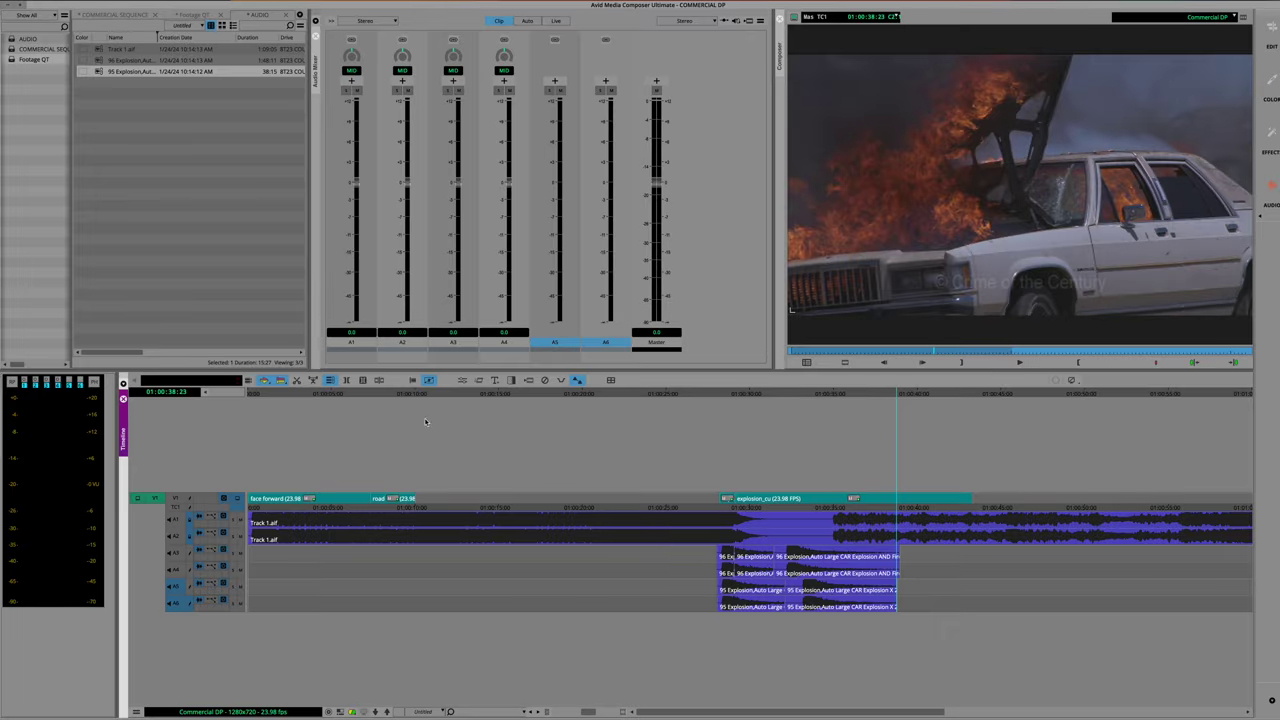
left_click(177, 571)
left_click(177, 554)
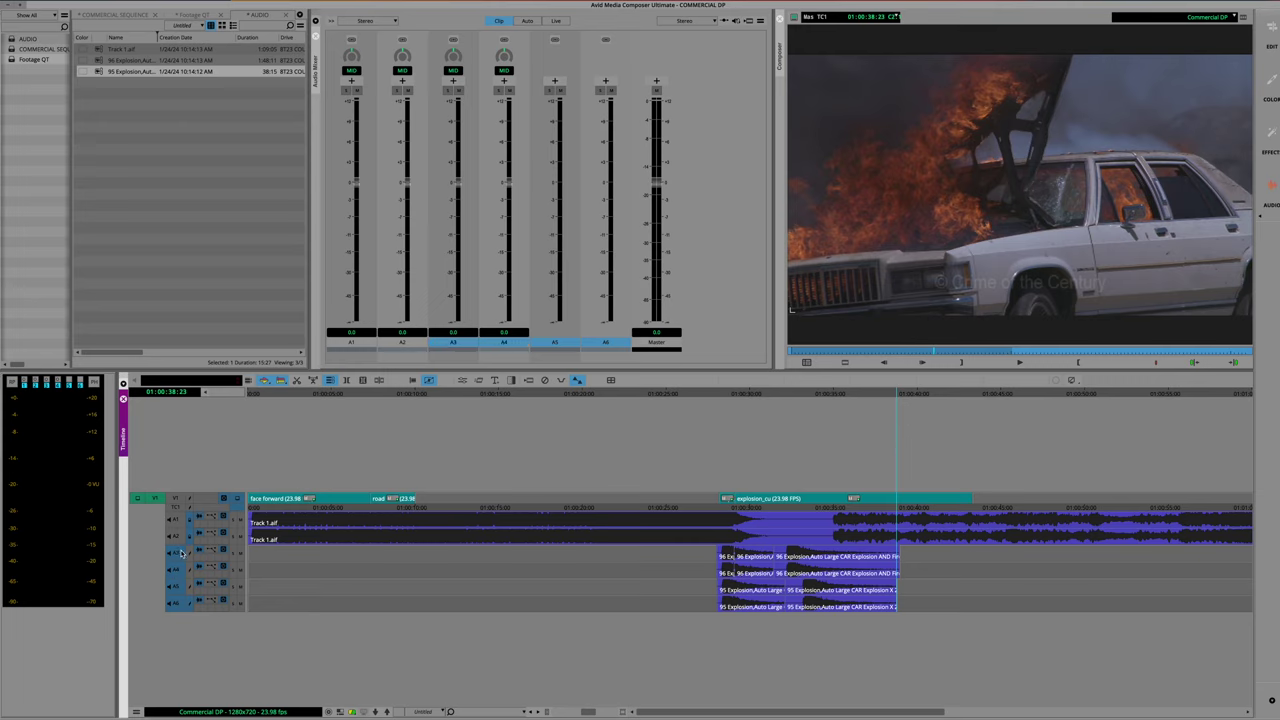
left_click(179, 537)
left_click(178, 521)
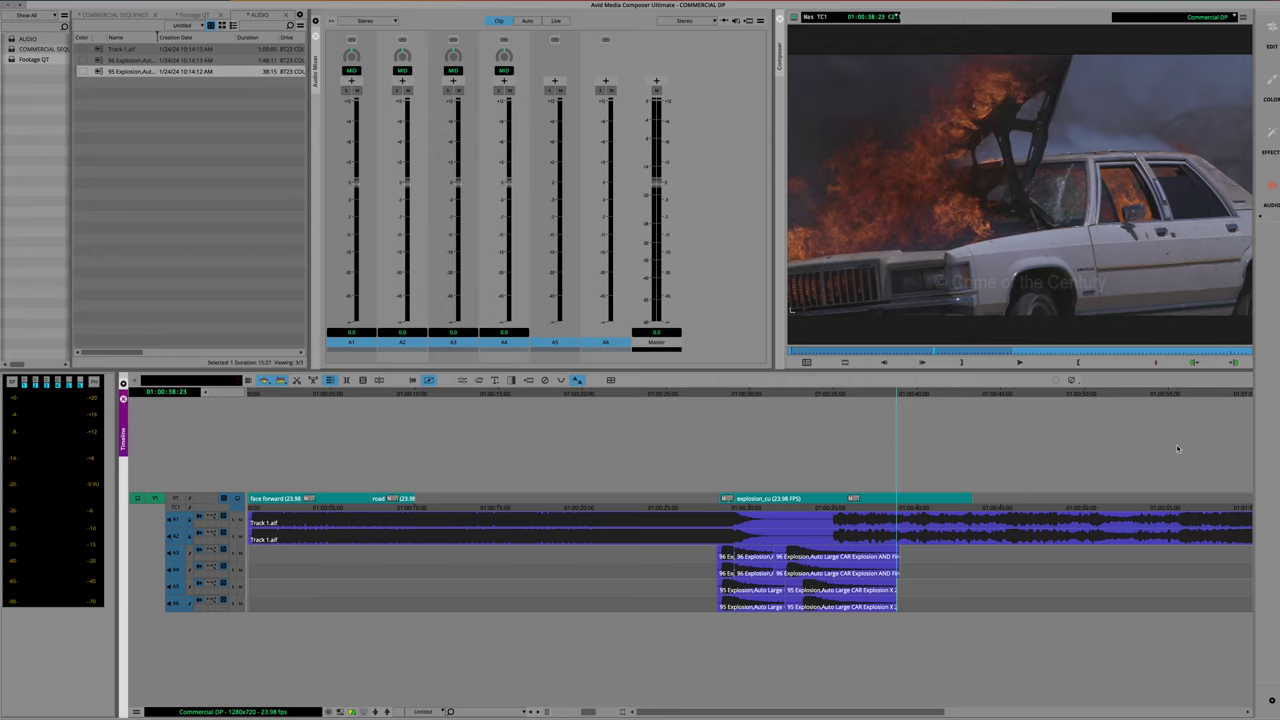
Park at the start of the explosion sounds and gang tracks A5 and A6 together in the Audio Mixer
left_click(768, 394)
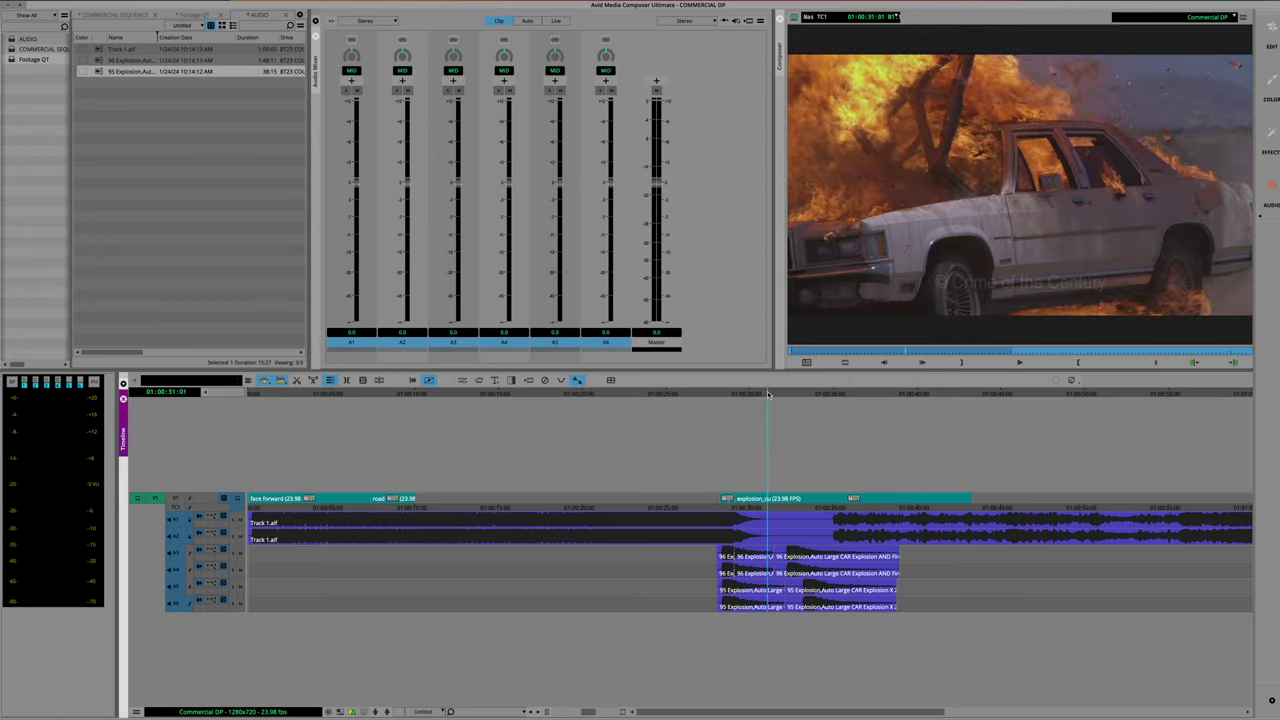
mouse_move(768, 394)
left_mouse_down()
mouse_move(723, 394)
mouse_move(771, 395)
left_mouse_up()
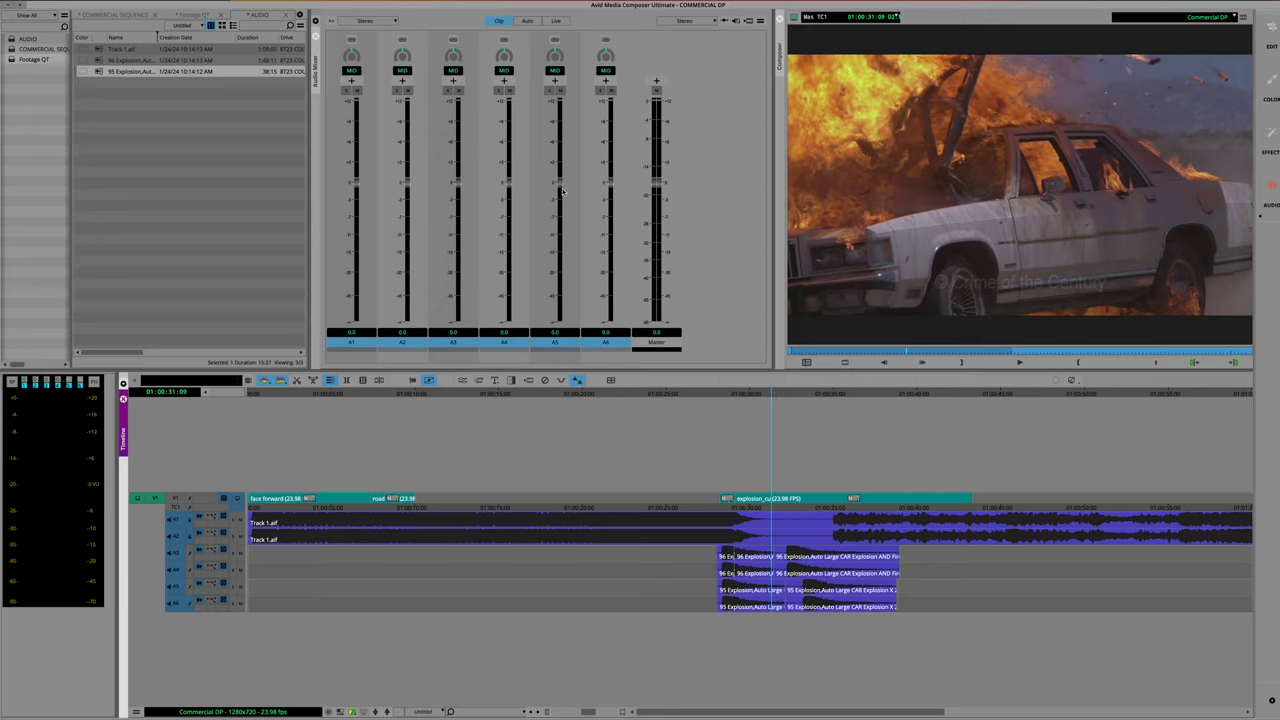
left_click(721, 397)
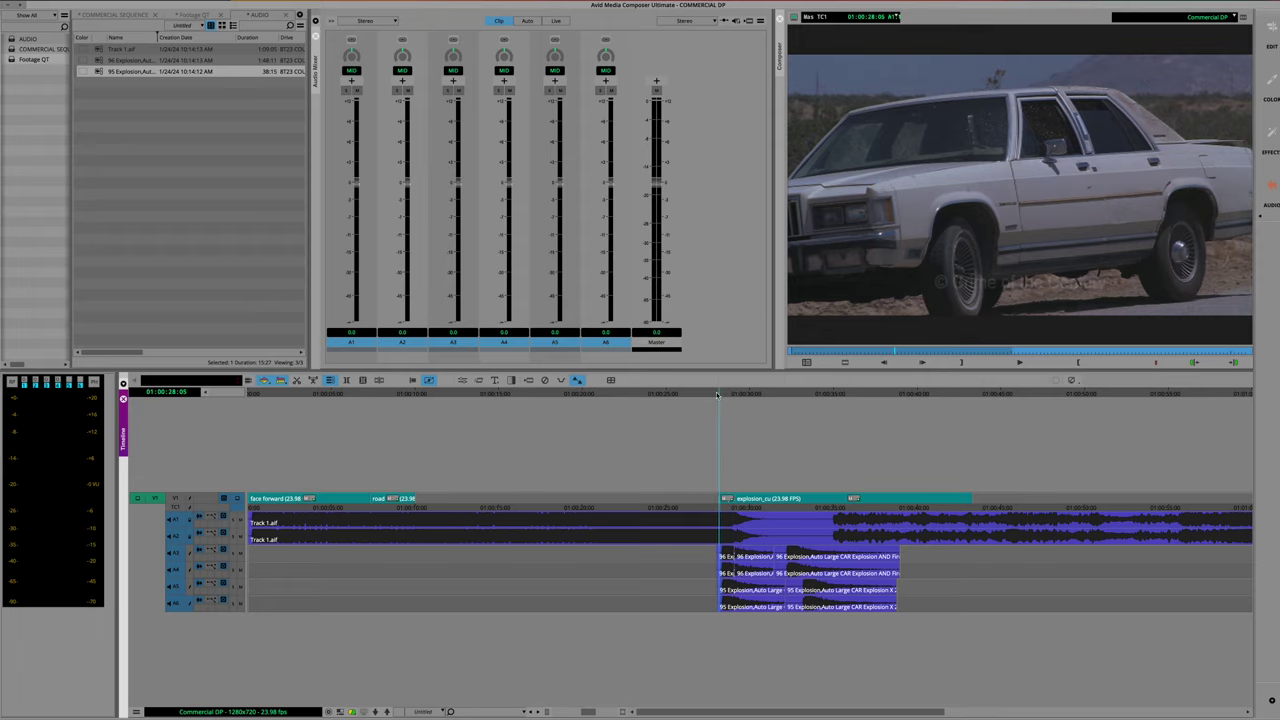
left_click(555, 39)
left_click(606, 40)
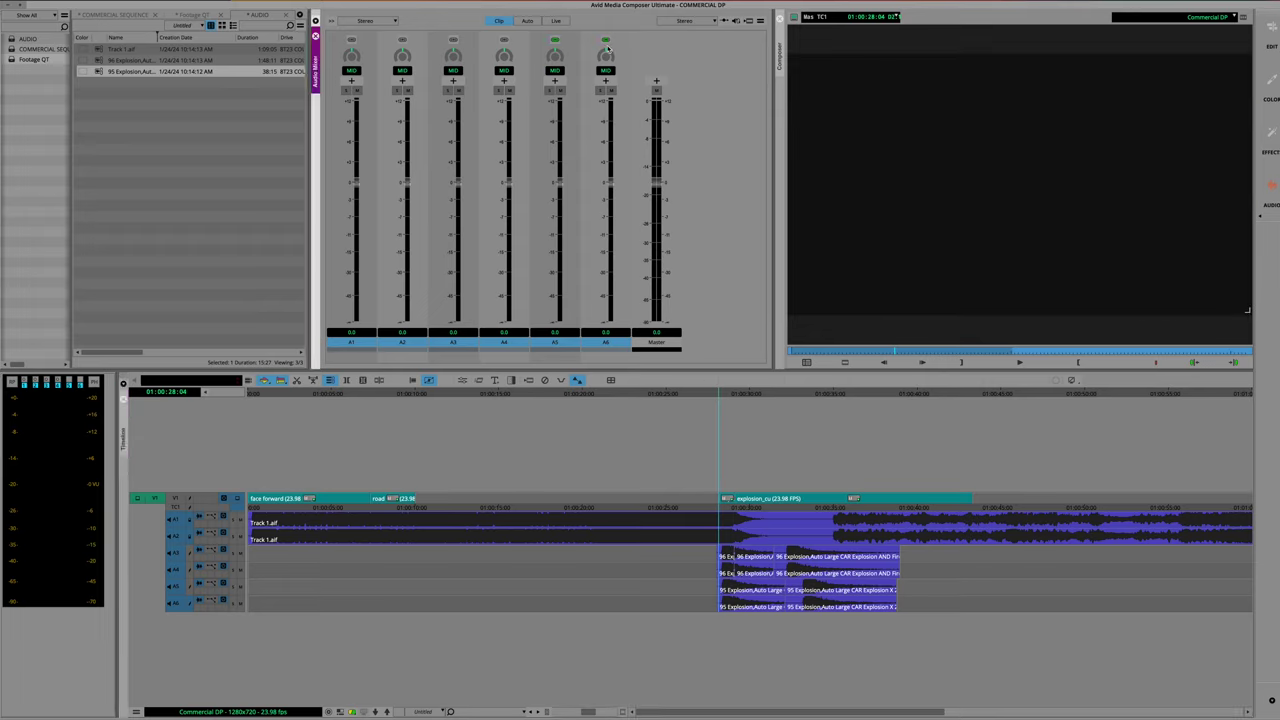
Add A3 and A4 to the gang with A5 and A6, and lower all four to -0.8 dB at 01:00:29:20
left_click(605, 41)
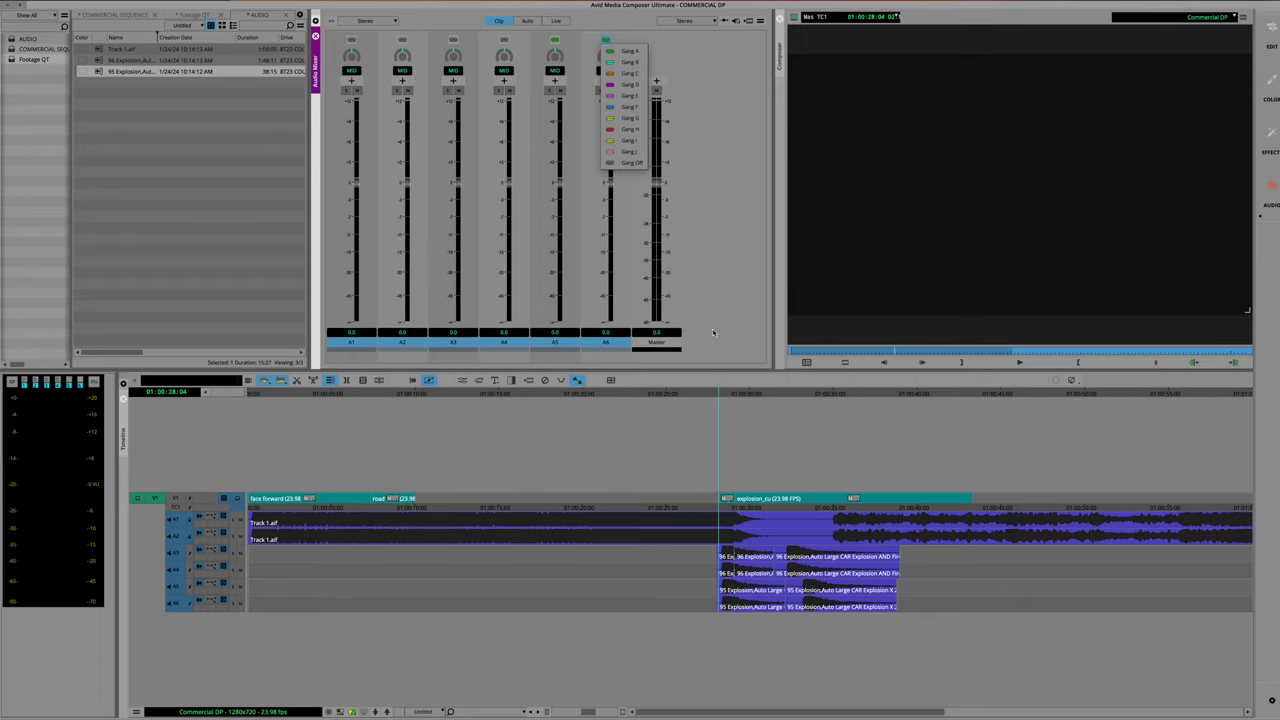
left_click(453, 42)
left_click(453, 42)
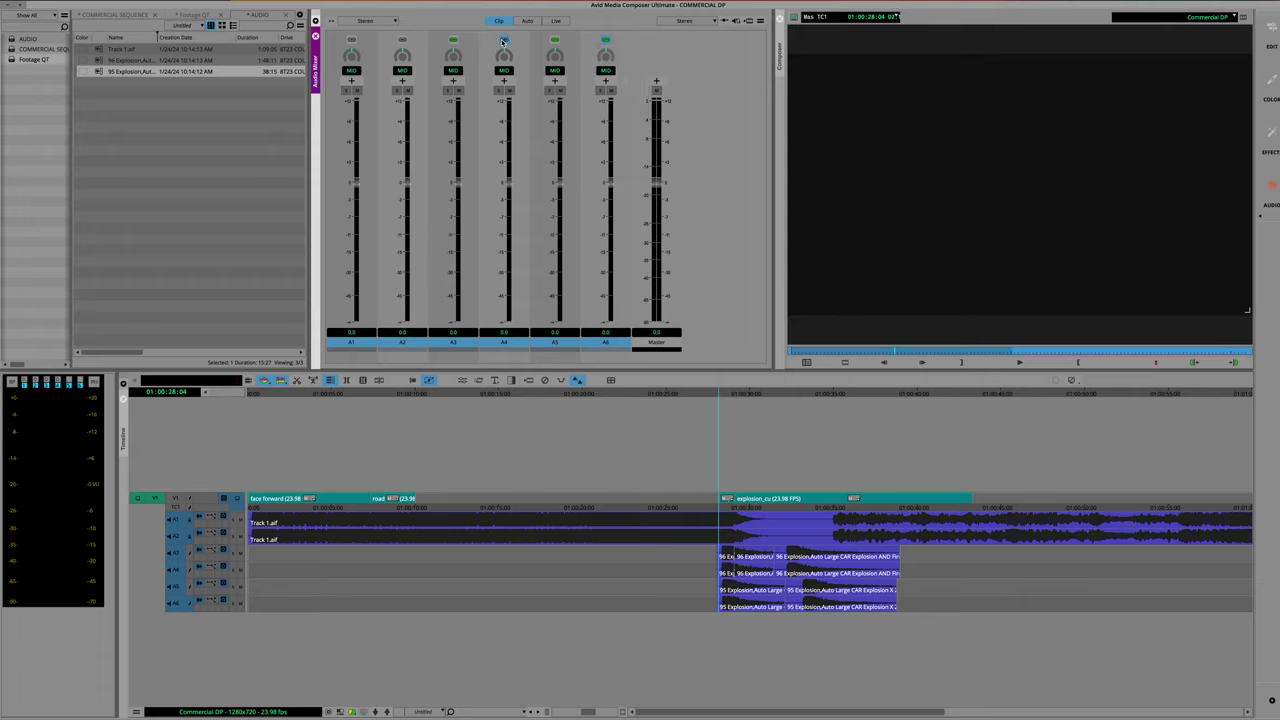
left_click(504, 40)
mouse_move(727, 400)
left_mouse_down()
mouse_move(760, 397)
mouse_move(744, 395)
left_mouse_up()
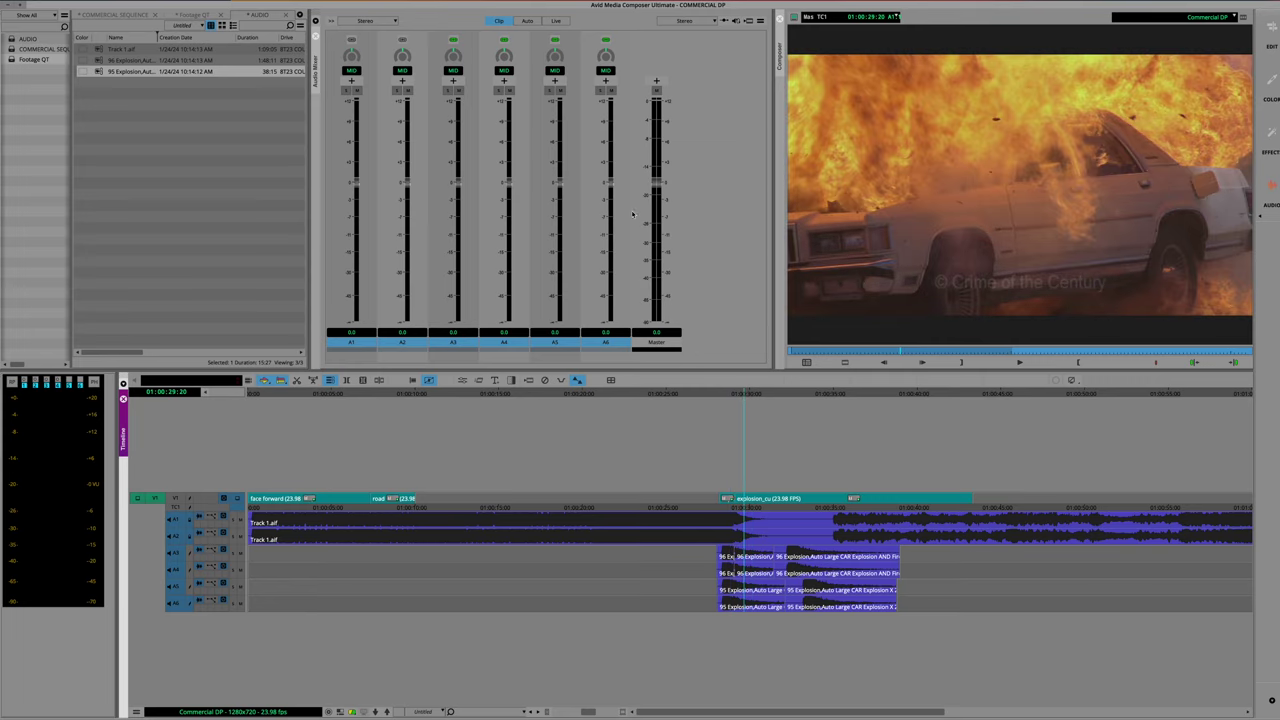
mouse_move(609, 182)
left_mouse_down()
mouse_move(609, 204)
mouse_move(610, 186)
left_mouse_up()
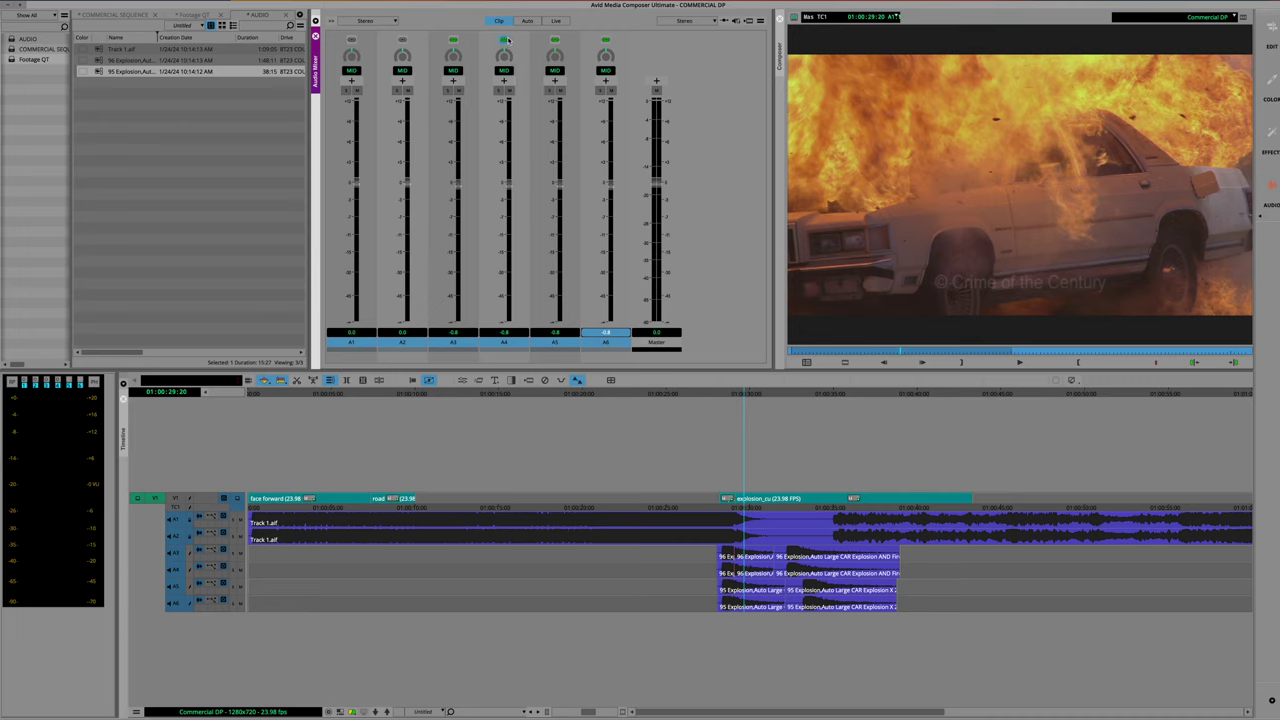
Reassign tracks A4 and A3 to Gang B in the Audio Mixer
left_click(505, 41)
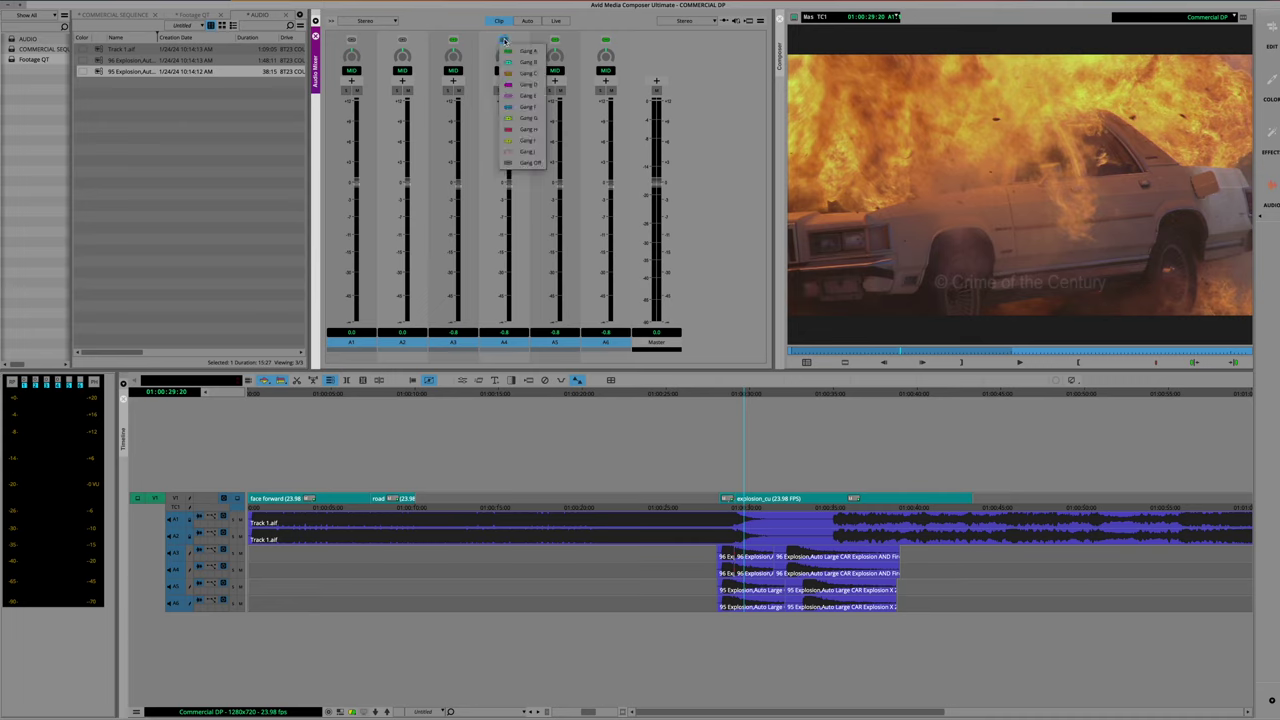
left_click(527, 62)
left_click(453, 41)
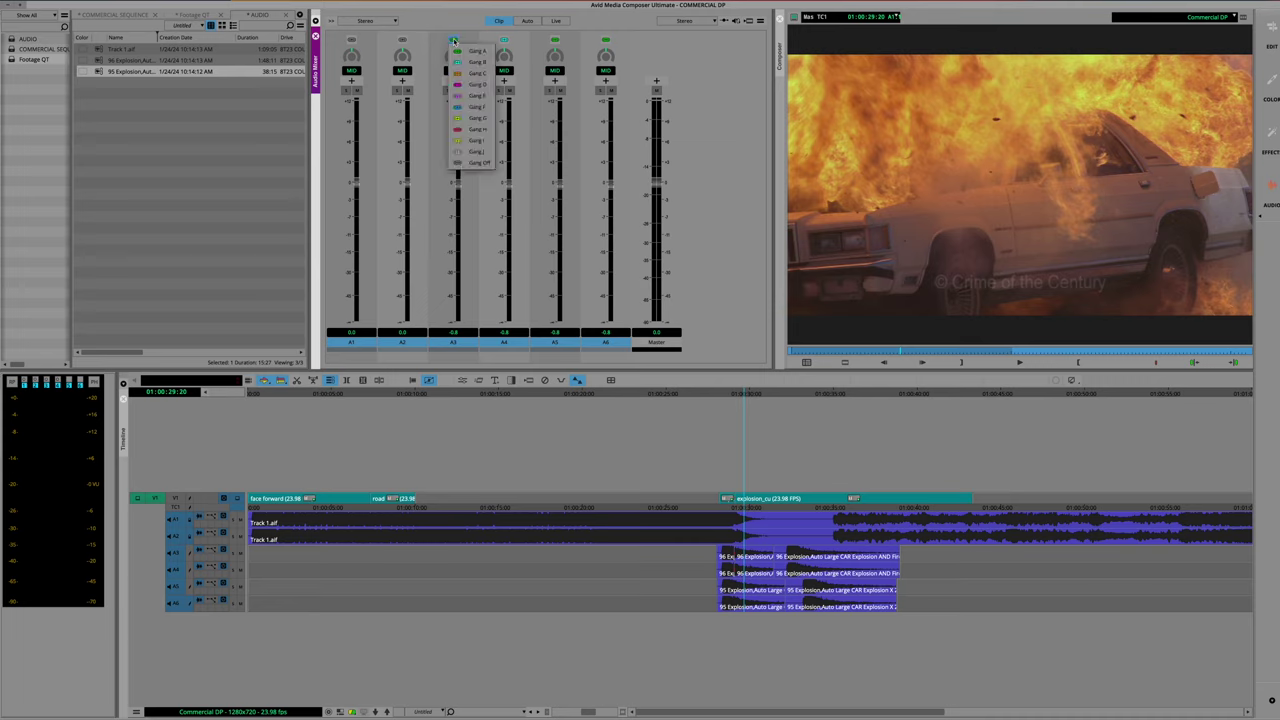
left_click(477, 62)
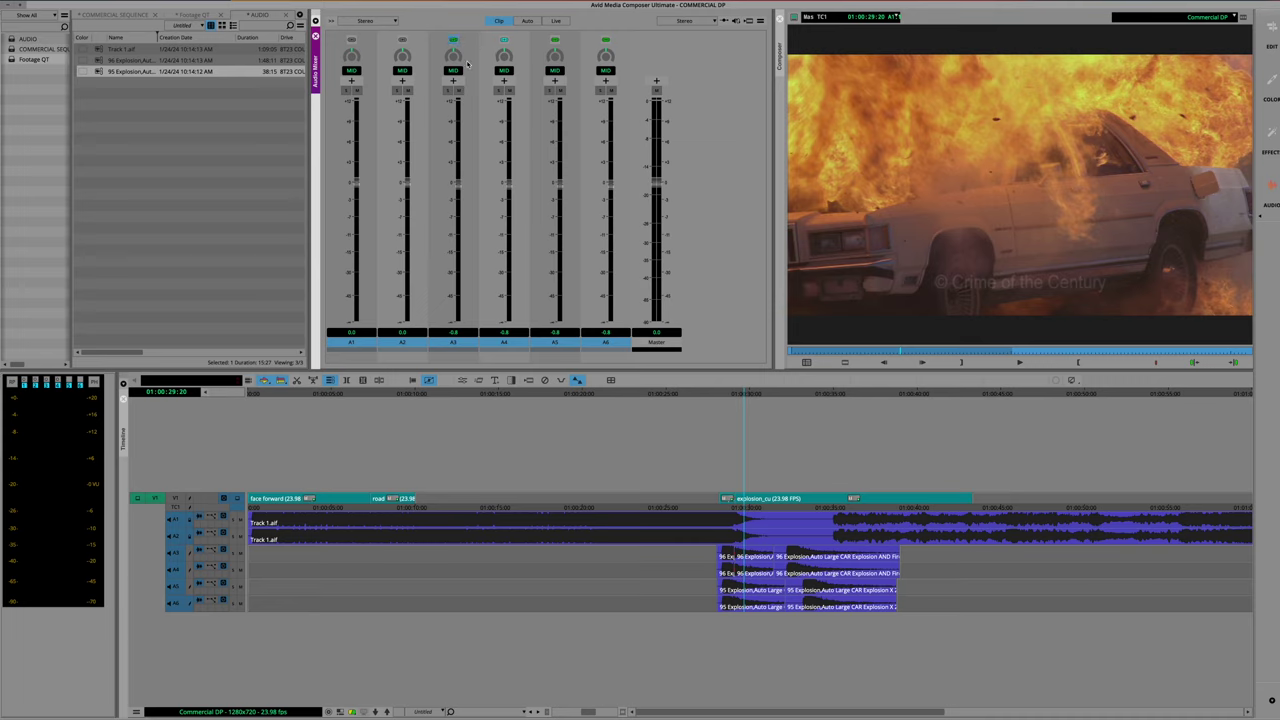
Keep A6 in Gang A with A5 and set their shared level to -1.0 dB
left_click(606, 41)
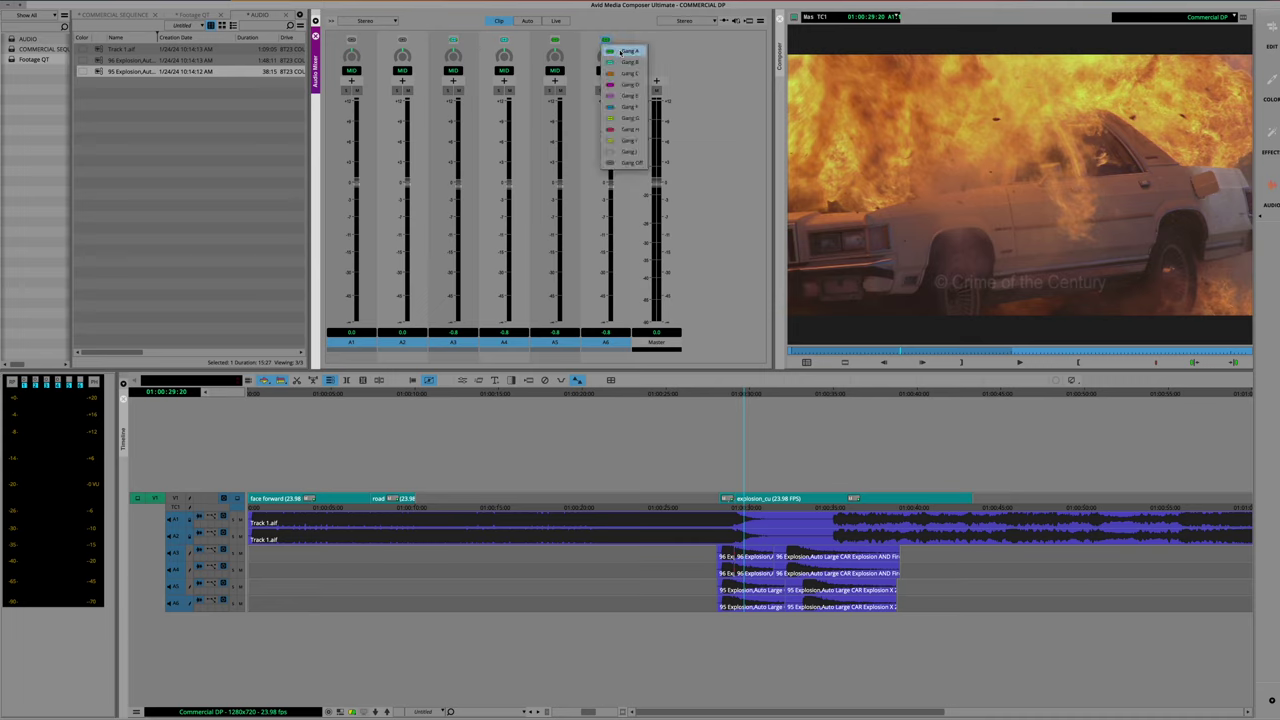
left_click(622, 51)
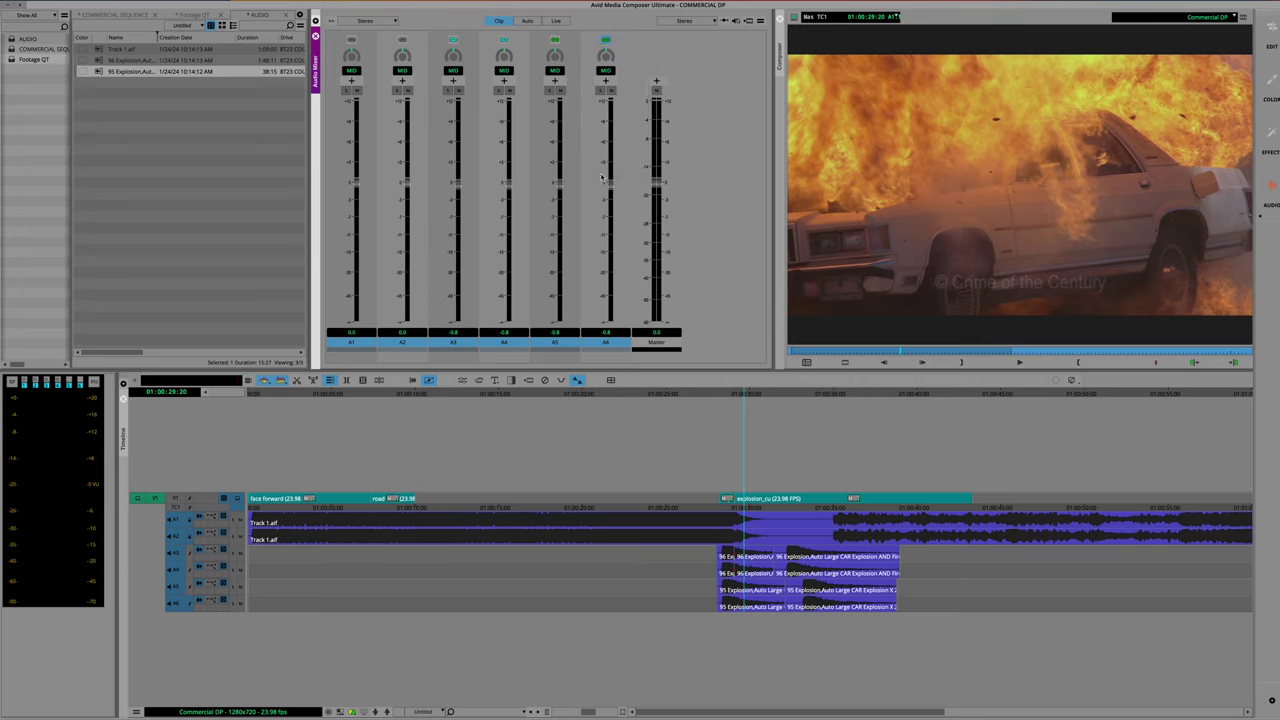
mouse_move(610, 188)
left_mouse_down()
mouse_move(610, 240)
mouse_move(610, 183)
left_mouse_up()
left_click(504, 41)
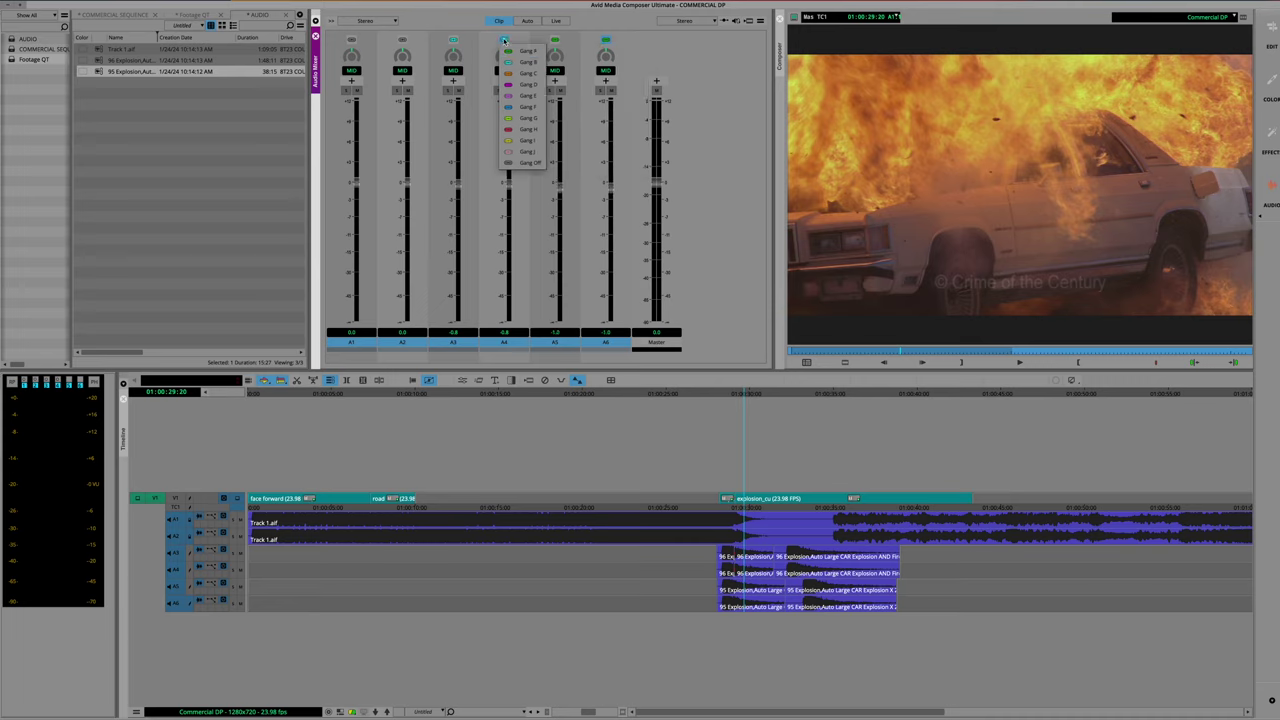
left_click(487, 405)
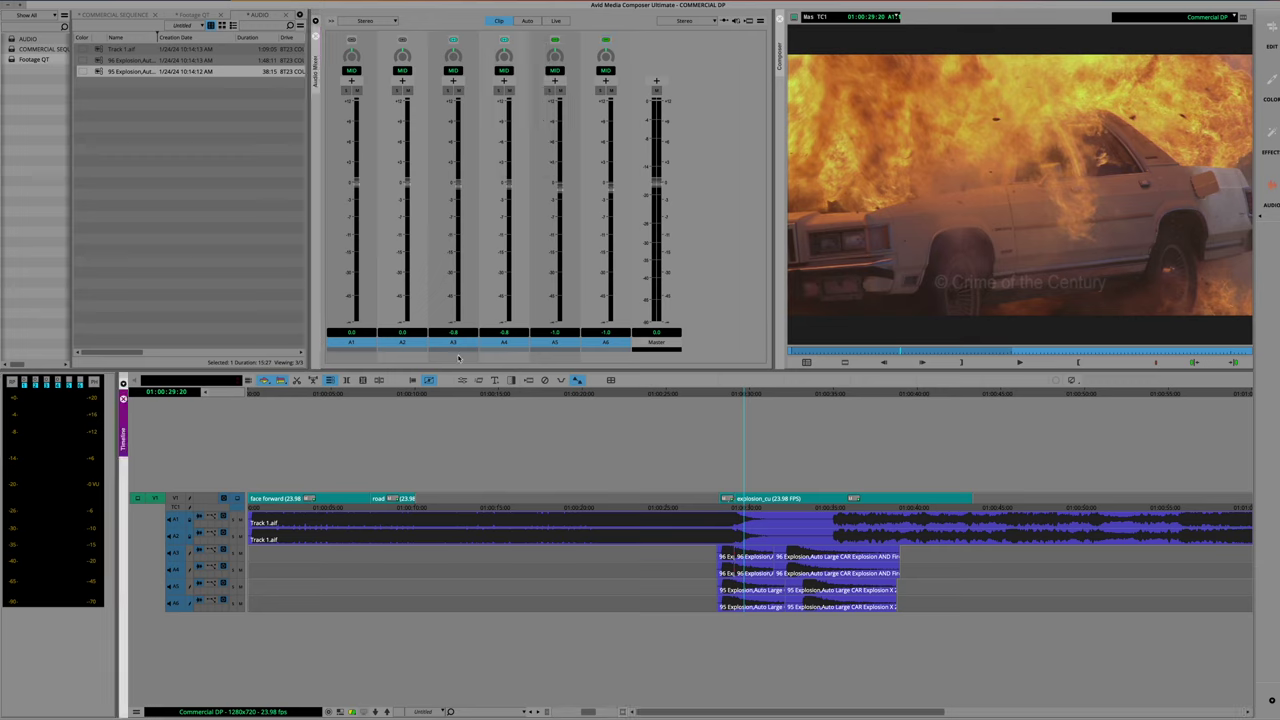
Assign music tracks A2 and A1 to Gang C and try out their shared fader
left_click(403, 40)
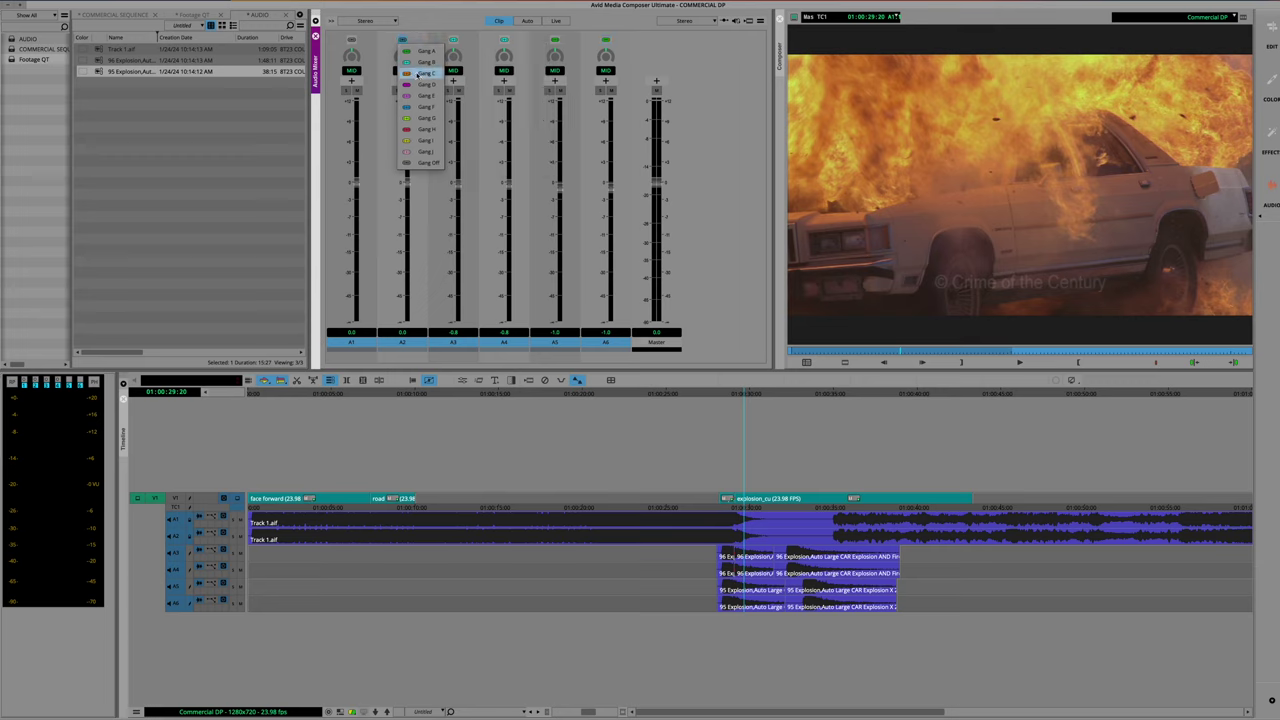
left_click(418, 74)
left_click(351, 40)
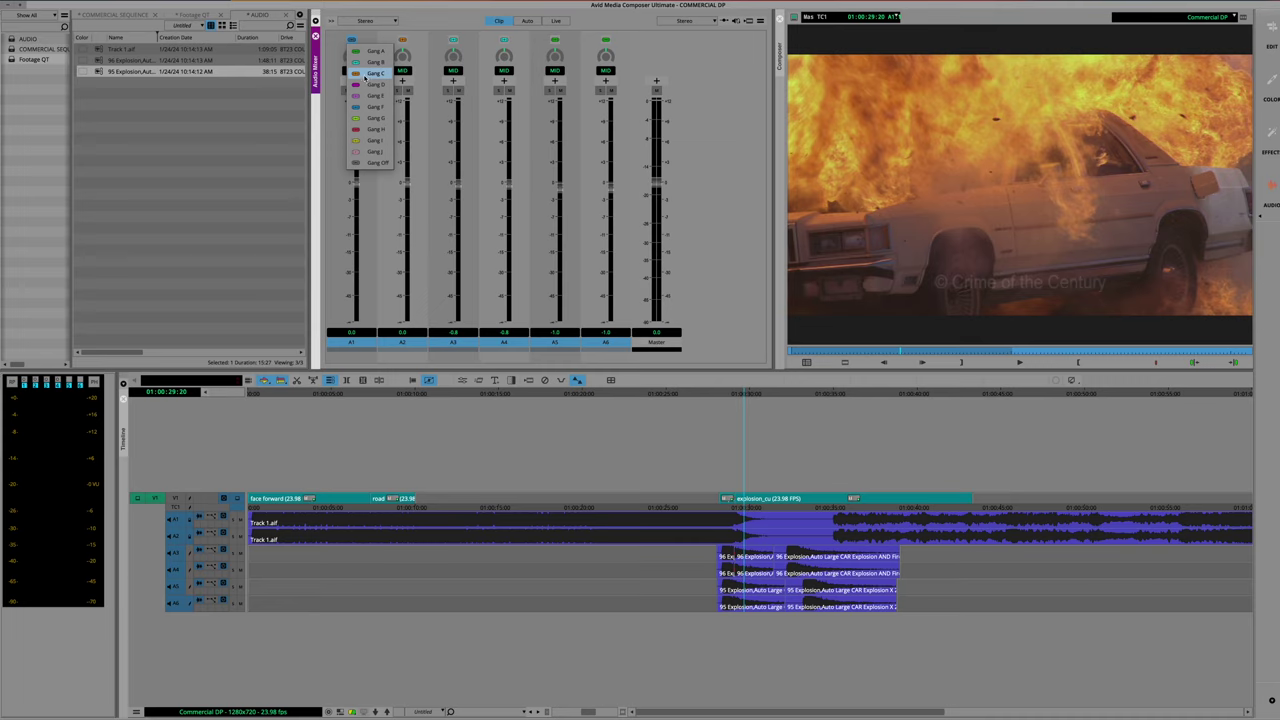
left_click(366, 74)
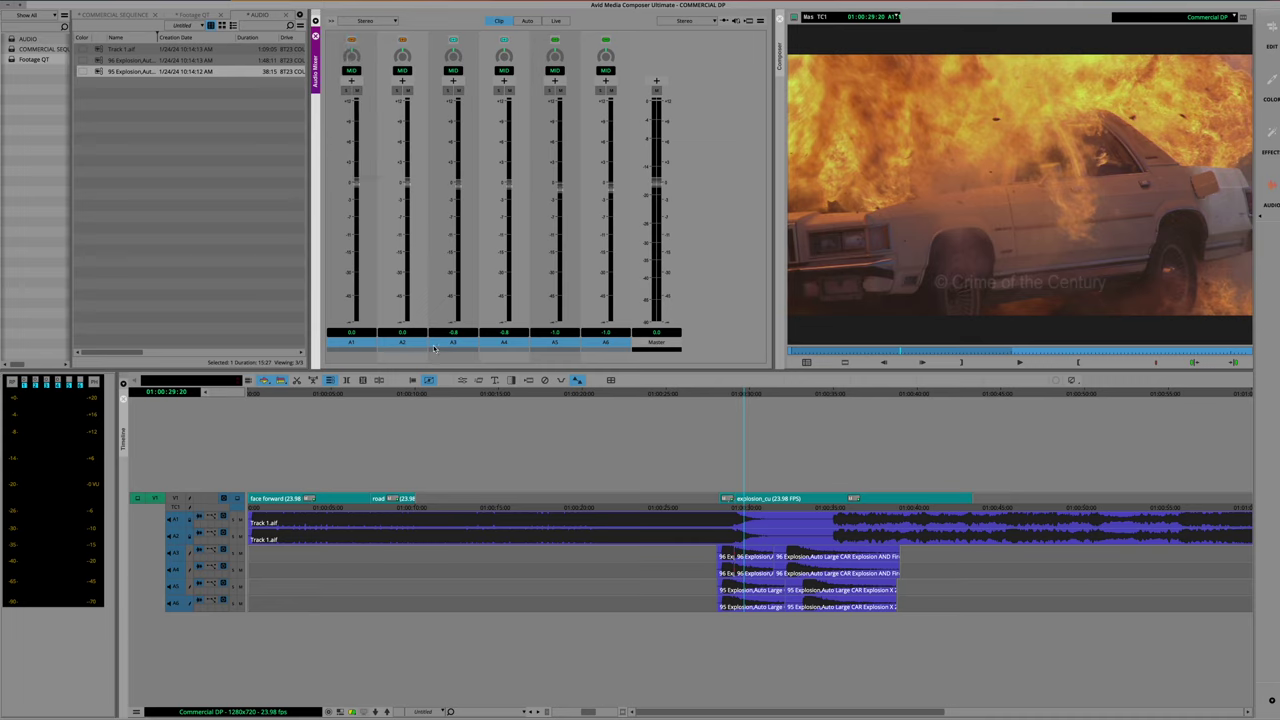
left_click(406, 185)
mouse_move(406, 185)
left_mouse_down()
mouse_move(403, 248)
mouse_move(403, 150)
mouse_move(403, 183)
left_mouse_up()
Return to the Edit workspace, display Clip Gain on music tracks A1 and A2, and park at 01:00:16:08
left_click_drag(740, 397, 251, 430)
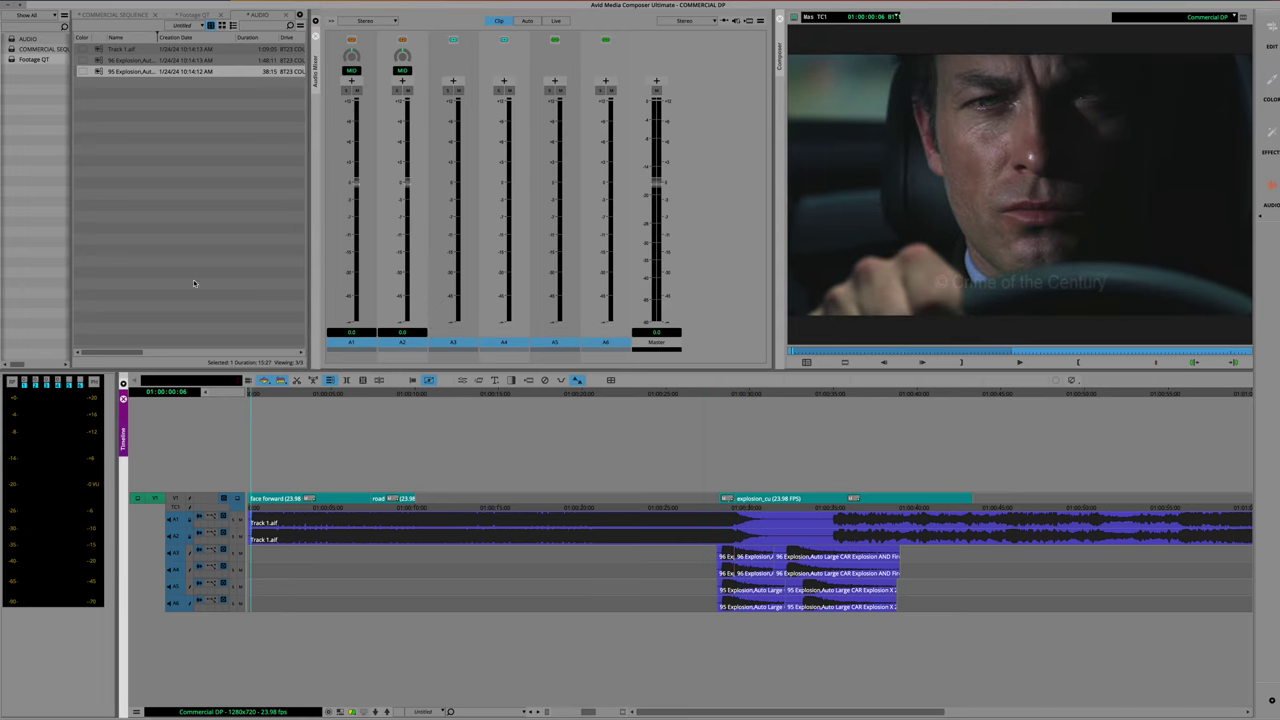
left_click(1268, 42)
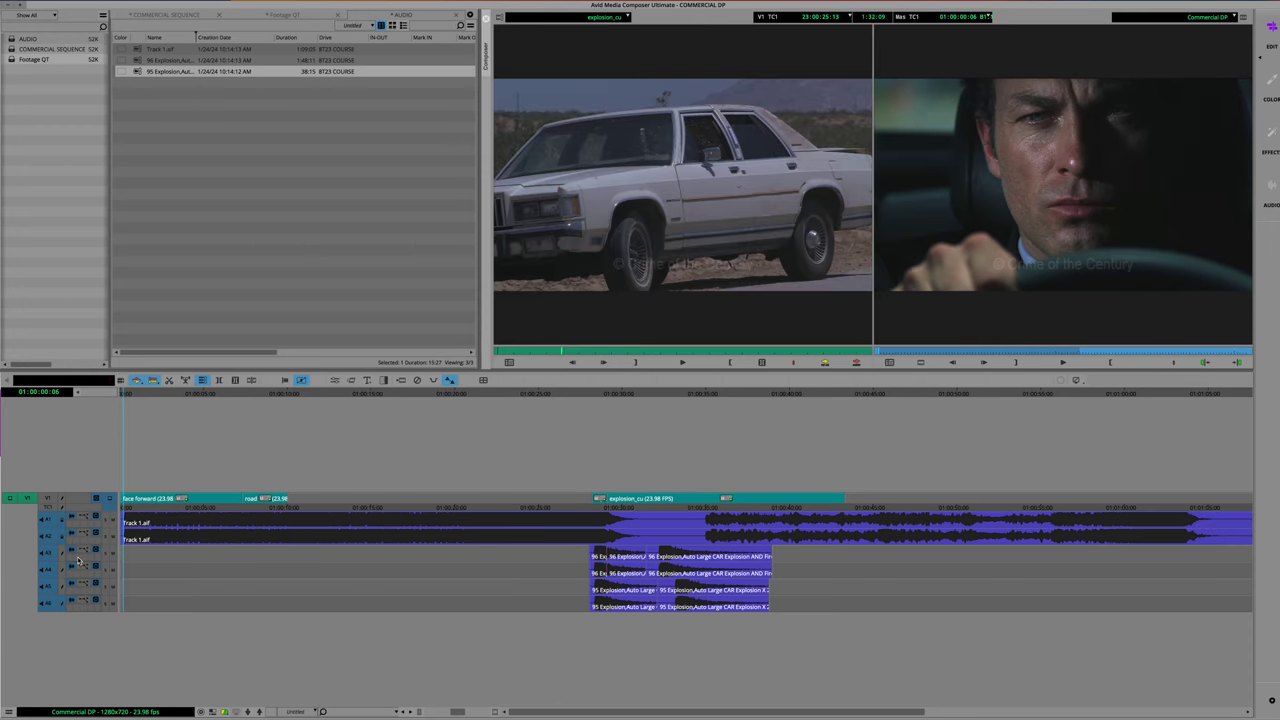
left_click(85, 520)
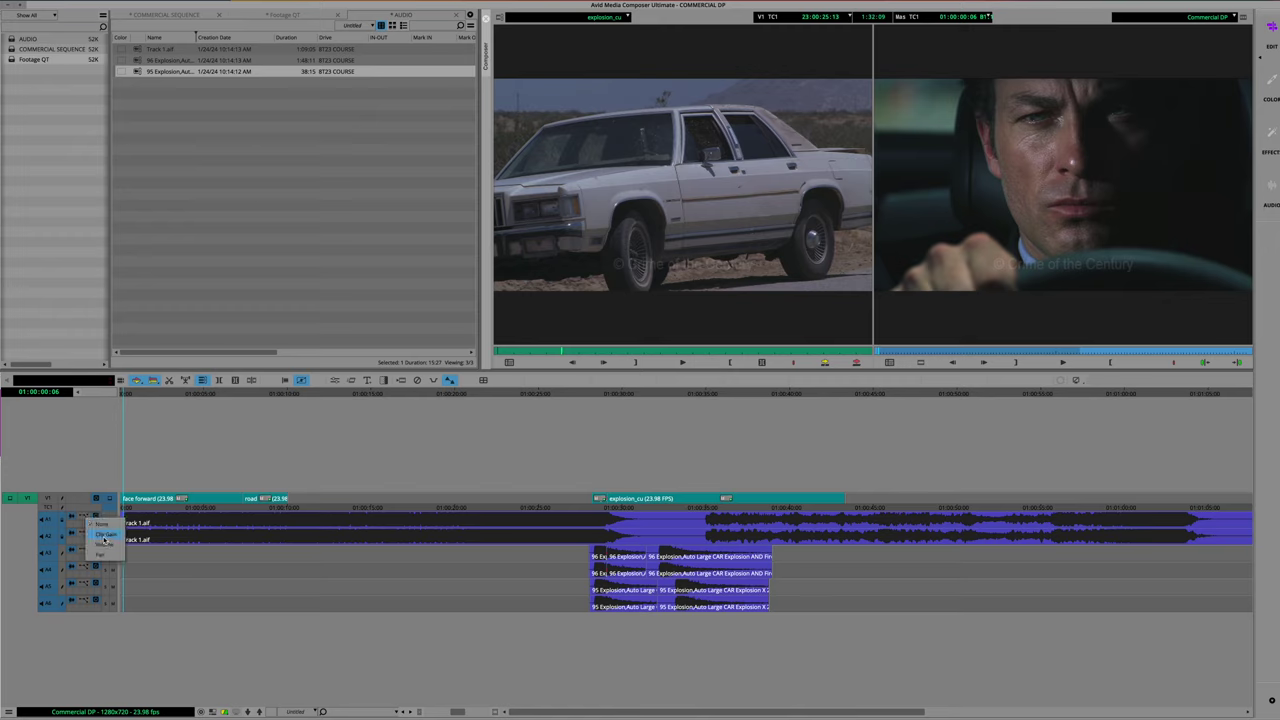
left_click(104, 536)
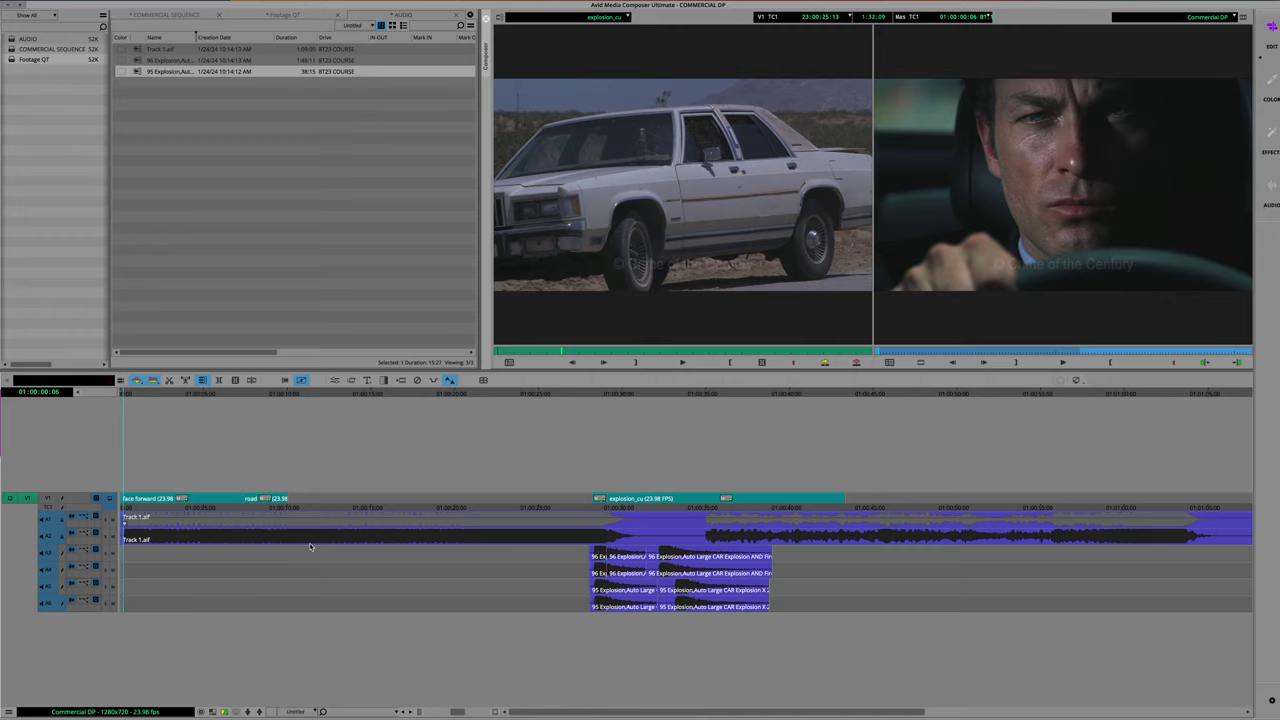
left_click(86, 537)
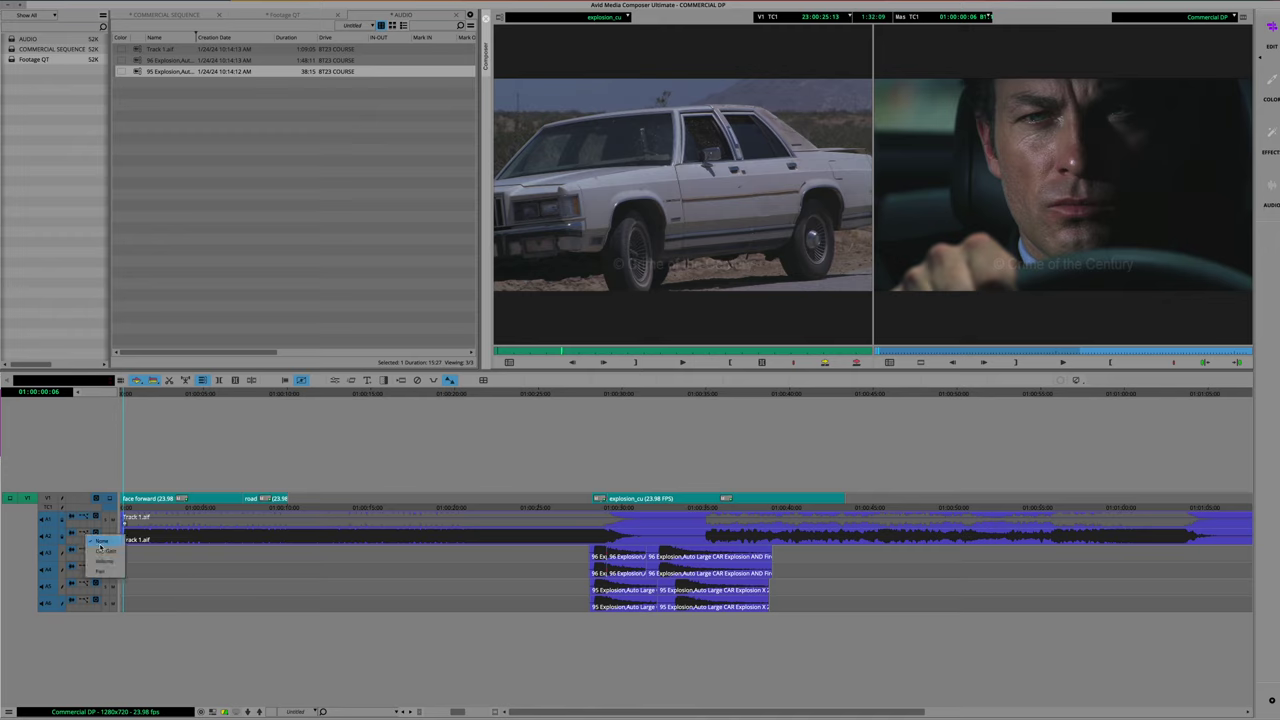
left_click(104, 551)
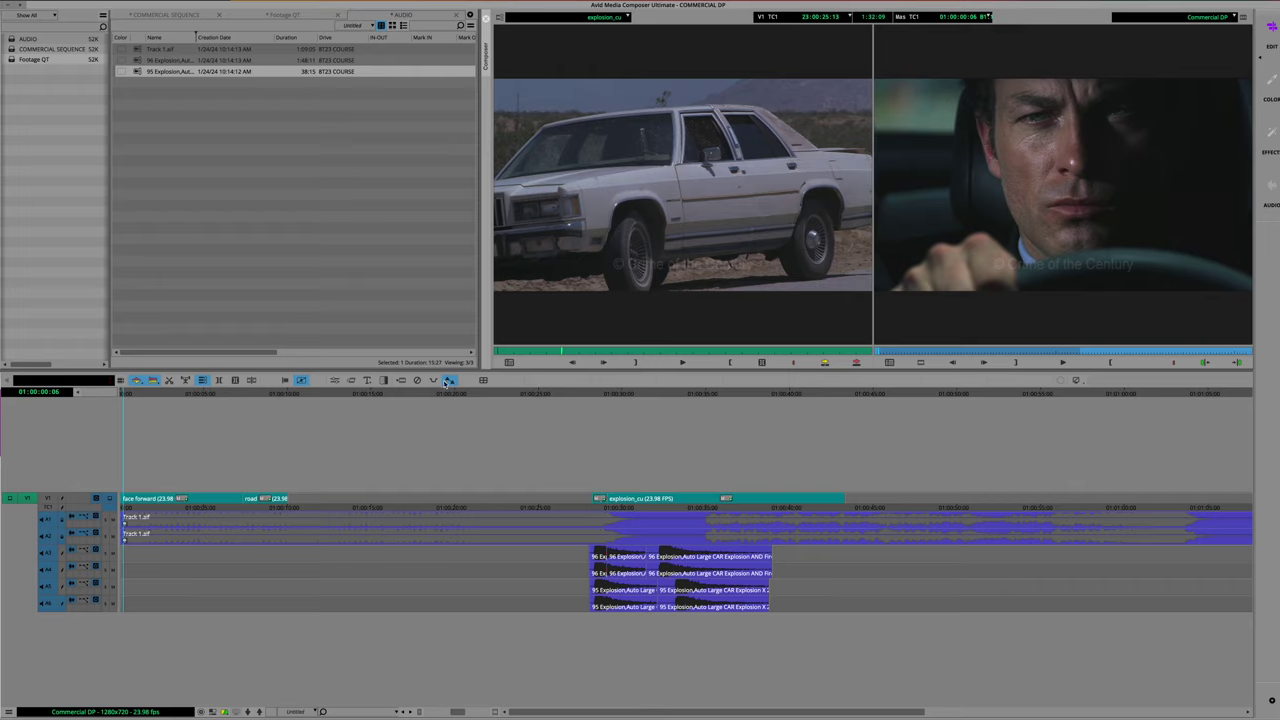
left_click(393, 395)
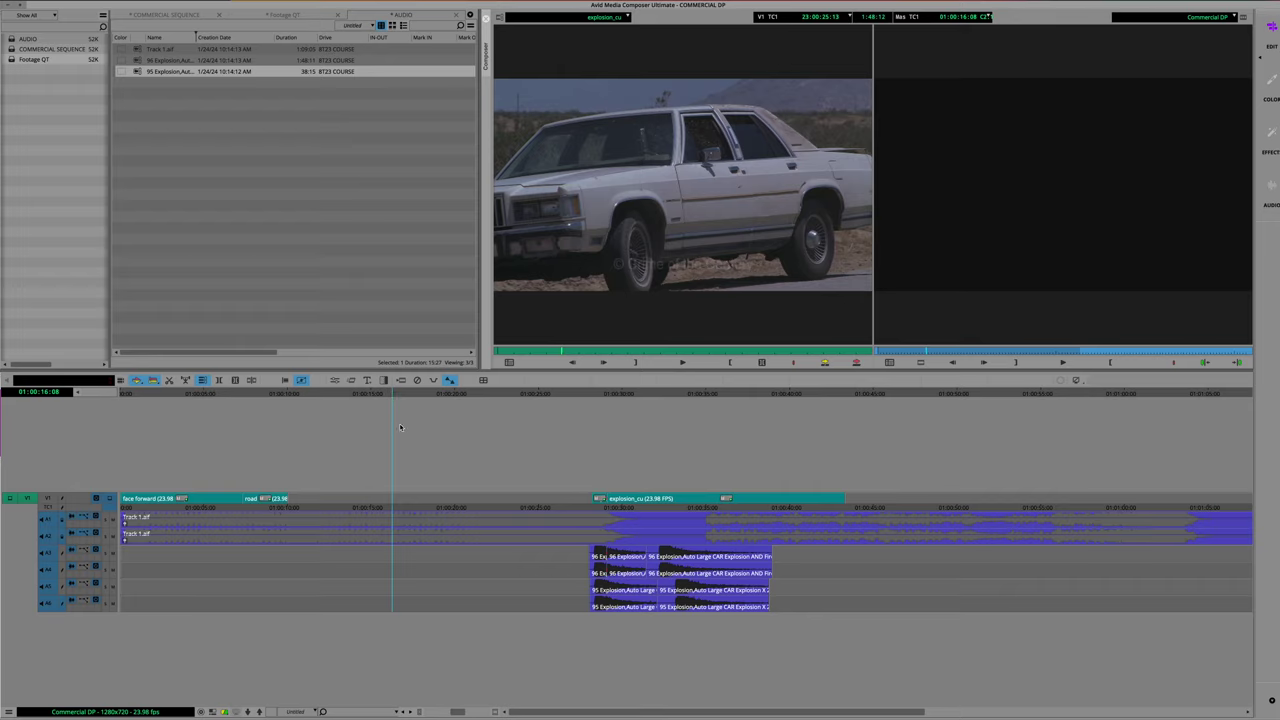
Park the playhead at 01:00:16:13 in the sequence
key("j")
key("j")
key("j")
left_click(395, 398)
right_click(125, 525)
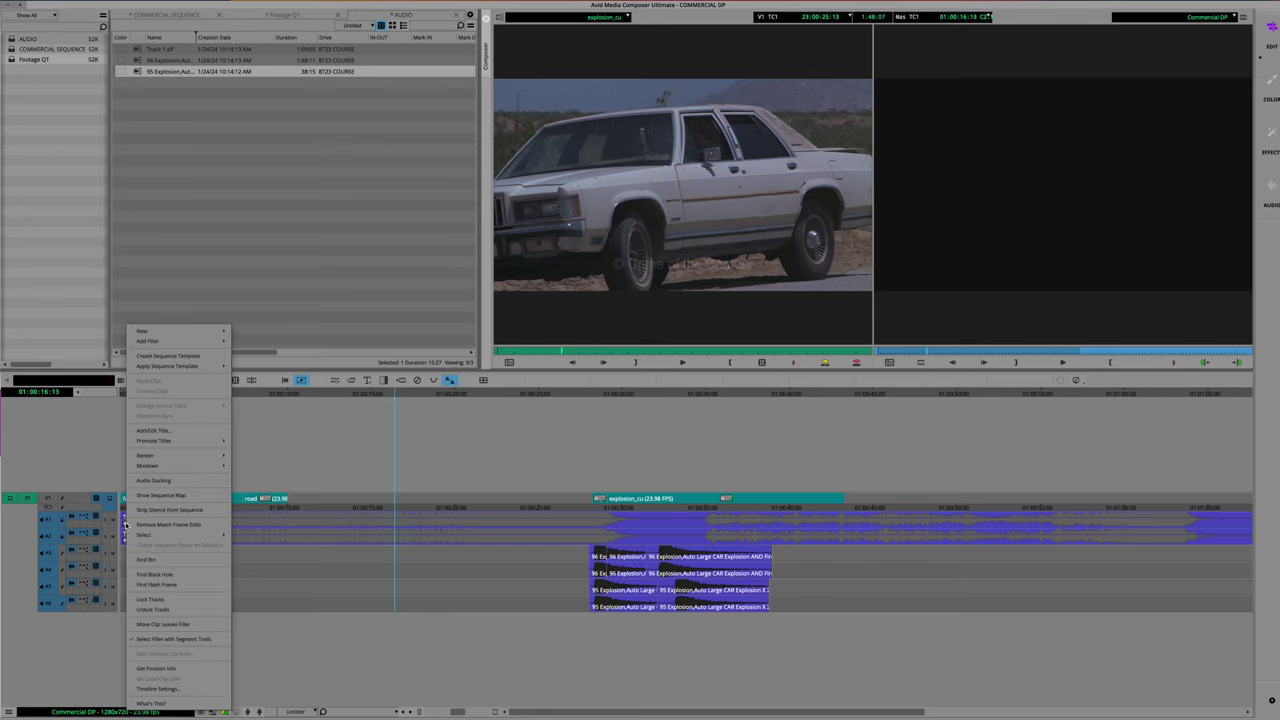
left_click(88, 519)
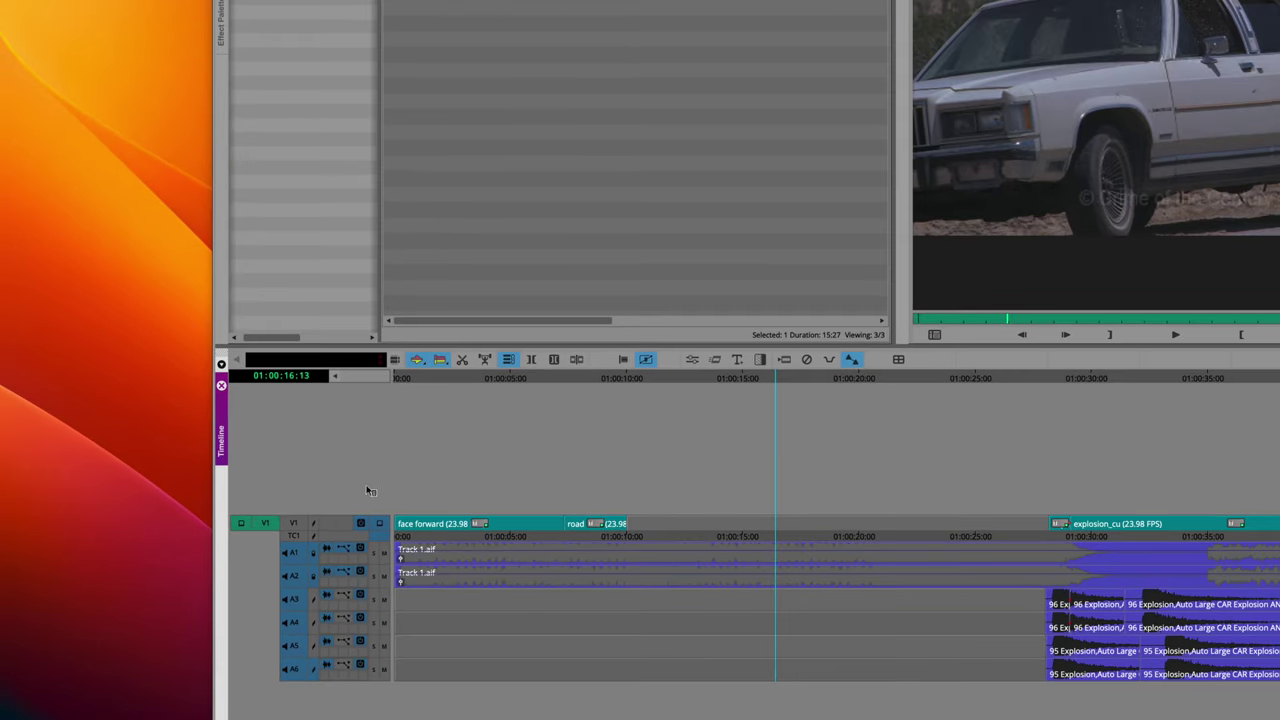
Collapse the timeline's track control panel and expand it again
left_click(336, 379)
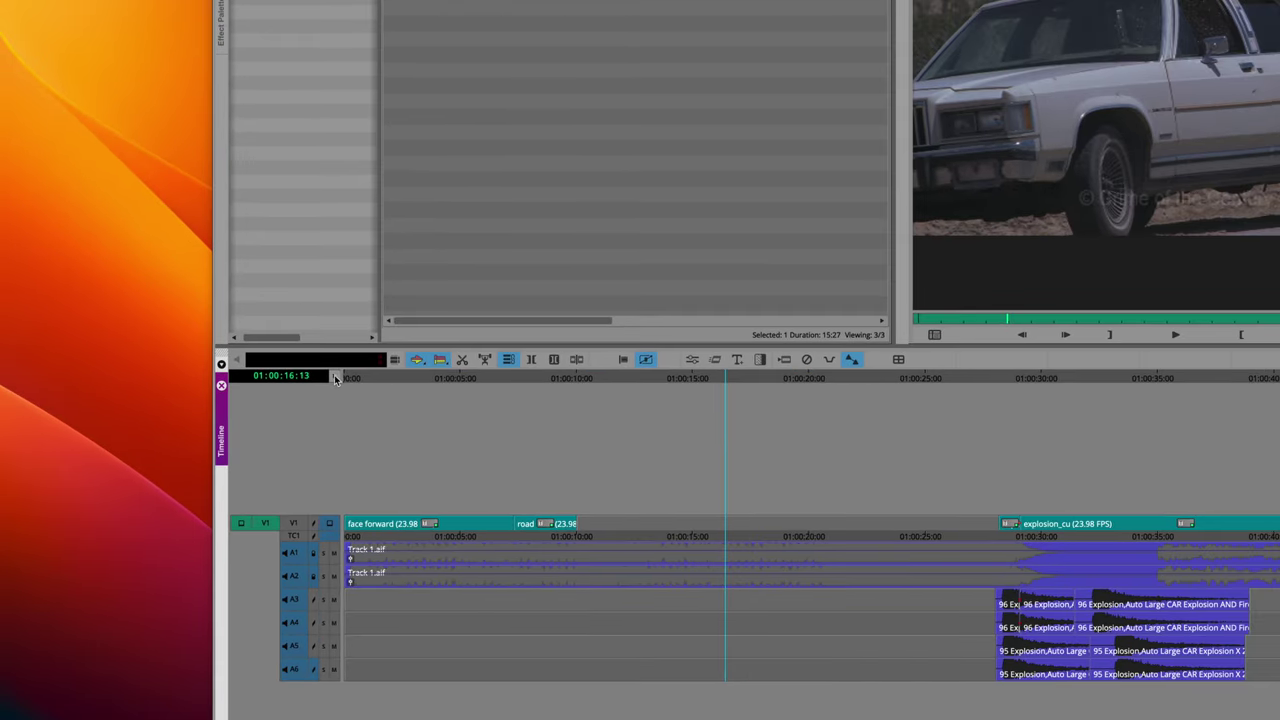
left_click(336, 379)
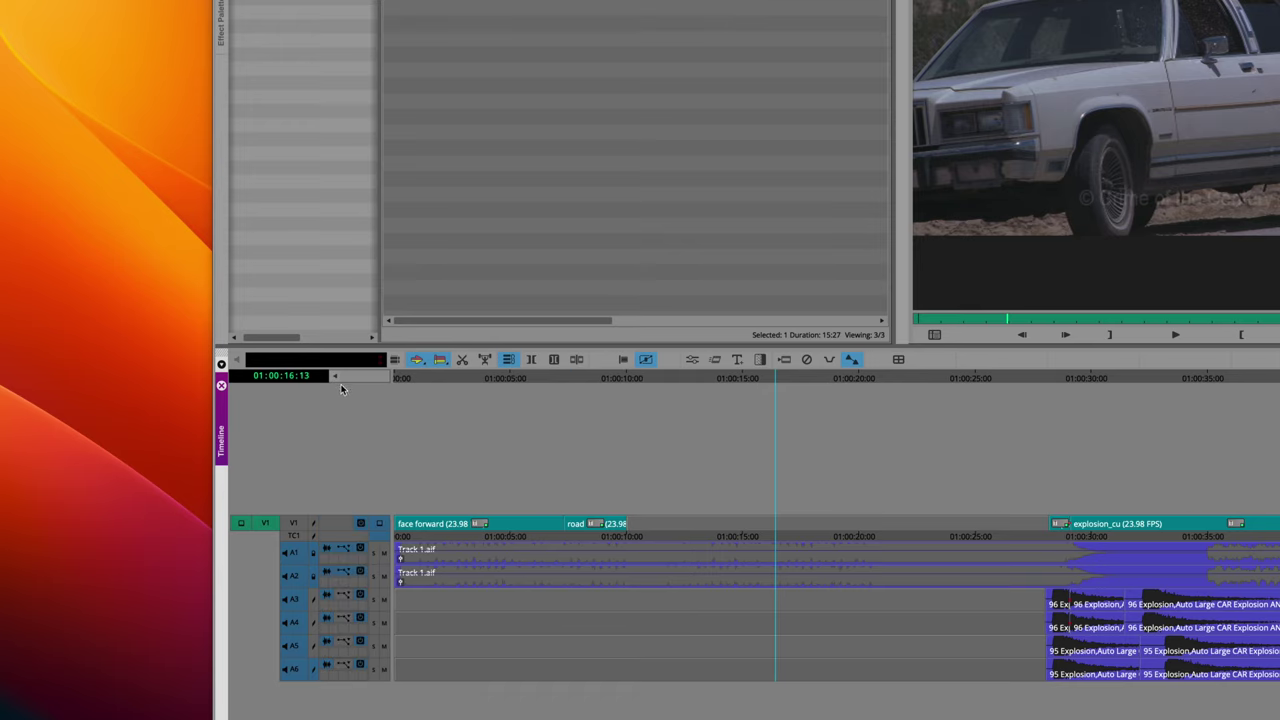
left_click(329, 554)
left_click(329, 554)
Examine the audio data display options available for music track A1
scroll(348, 553, "right", 5)
scroll(348, 553, "right", 3)
right_click(350, 551)
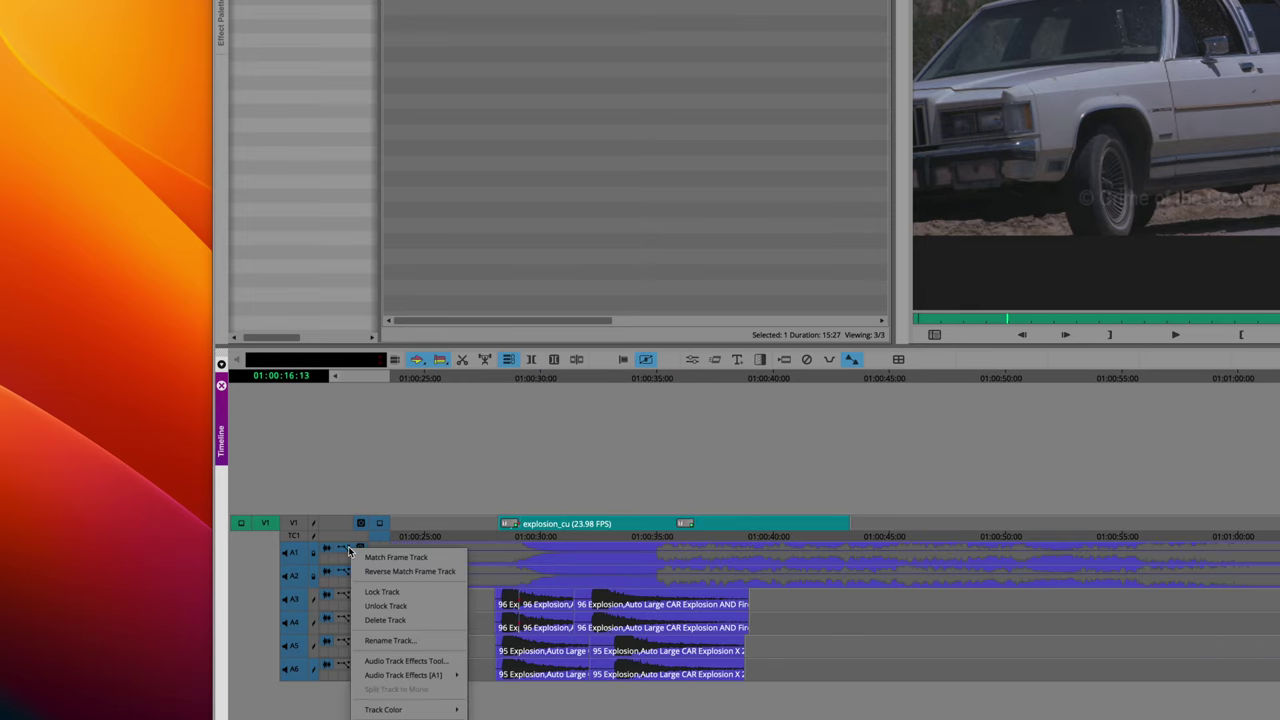
left_click(349, 551)
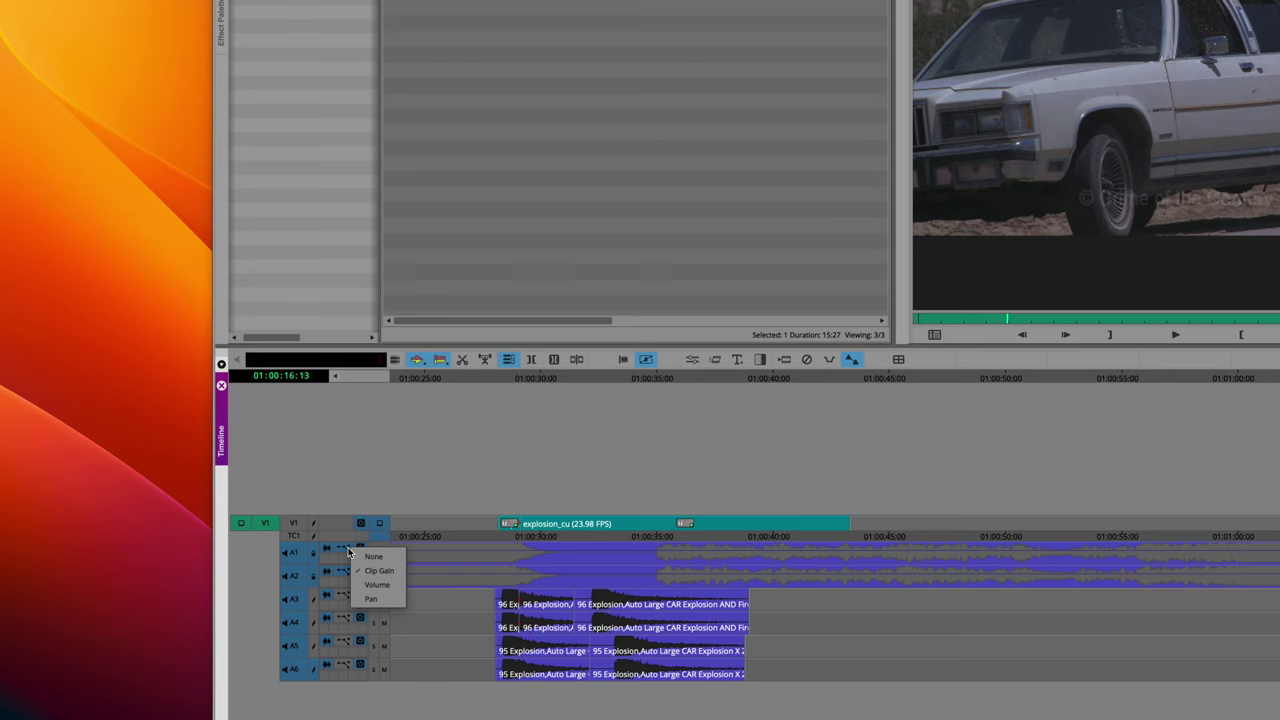
left_click(374, 491)
left_click(349, 551)
left_click(386, 491)
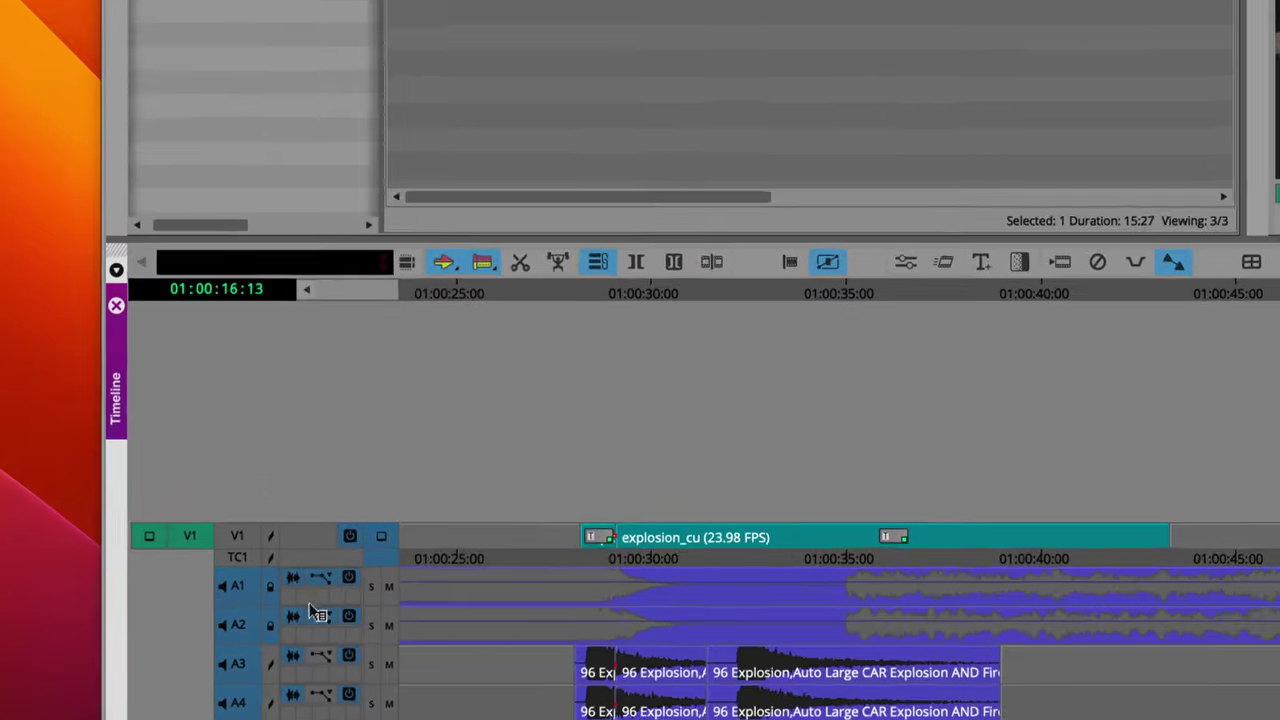
Try None and Clip Gain as the audio data display on track A1, and set it to Volume
left_click(332, 585)
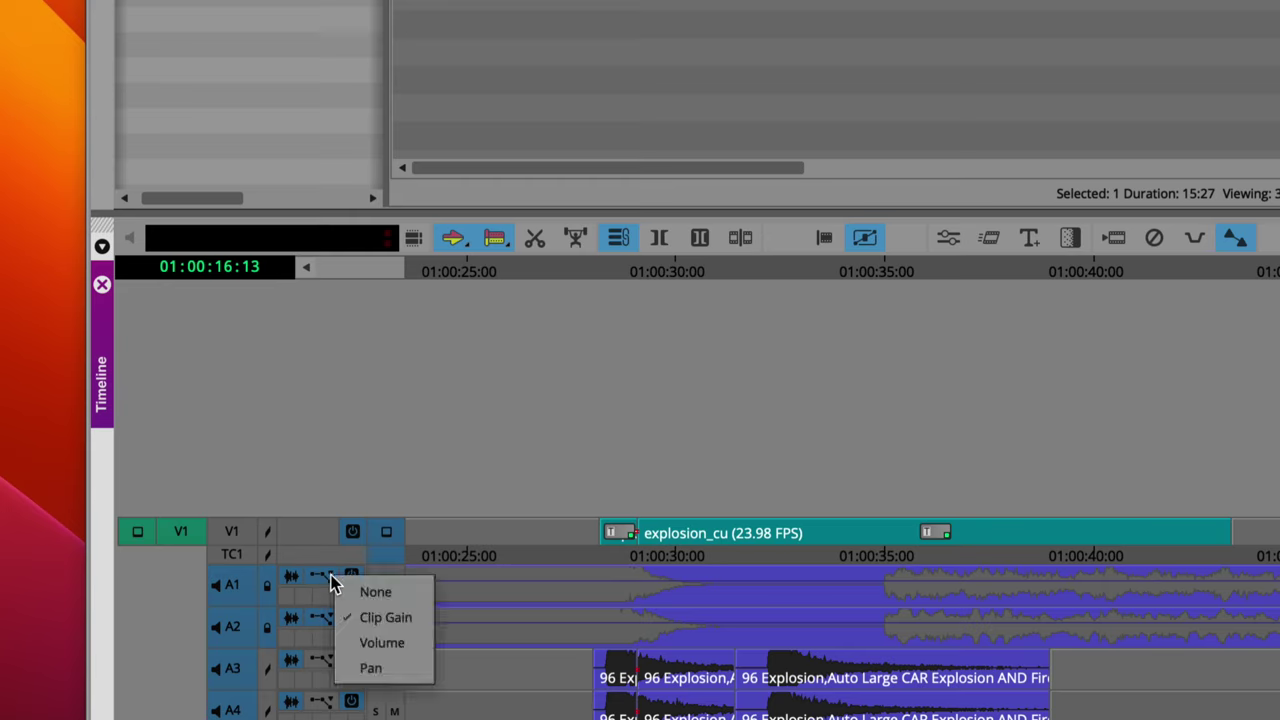
left_click(376, 595)
left_click(331, 582)
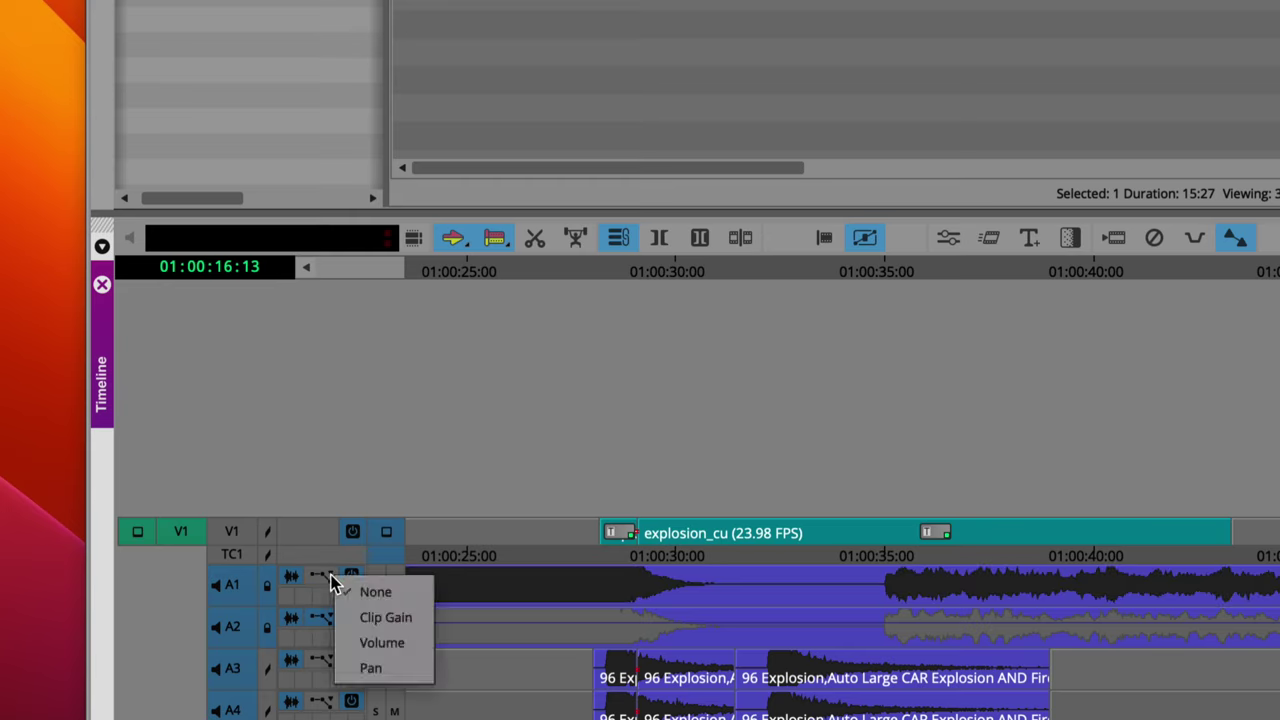
left_click(360, 617)
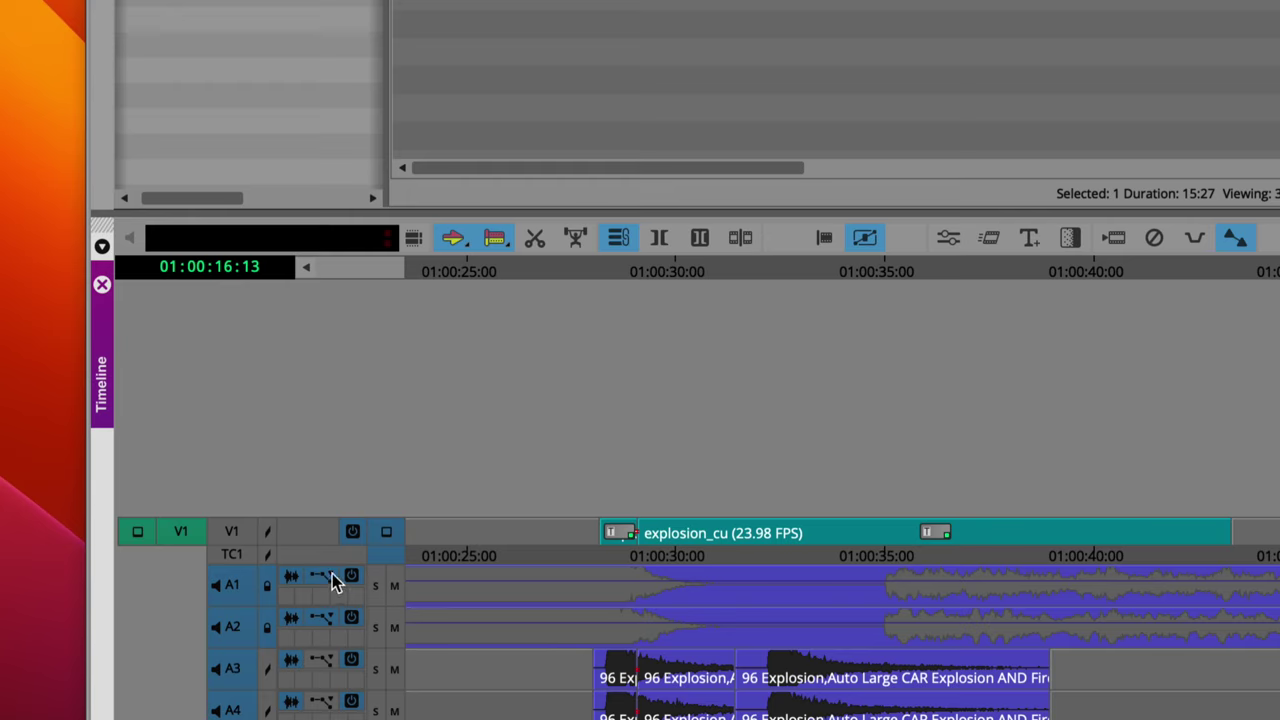
left_click(333, 587)
left_click(380, 641)
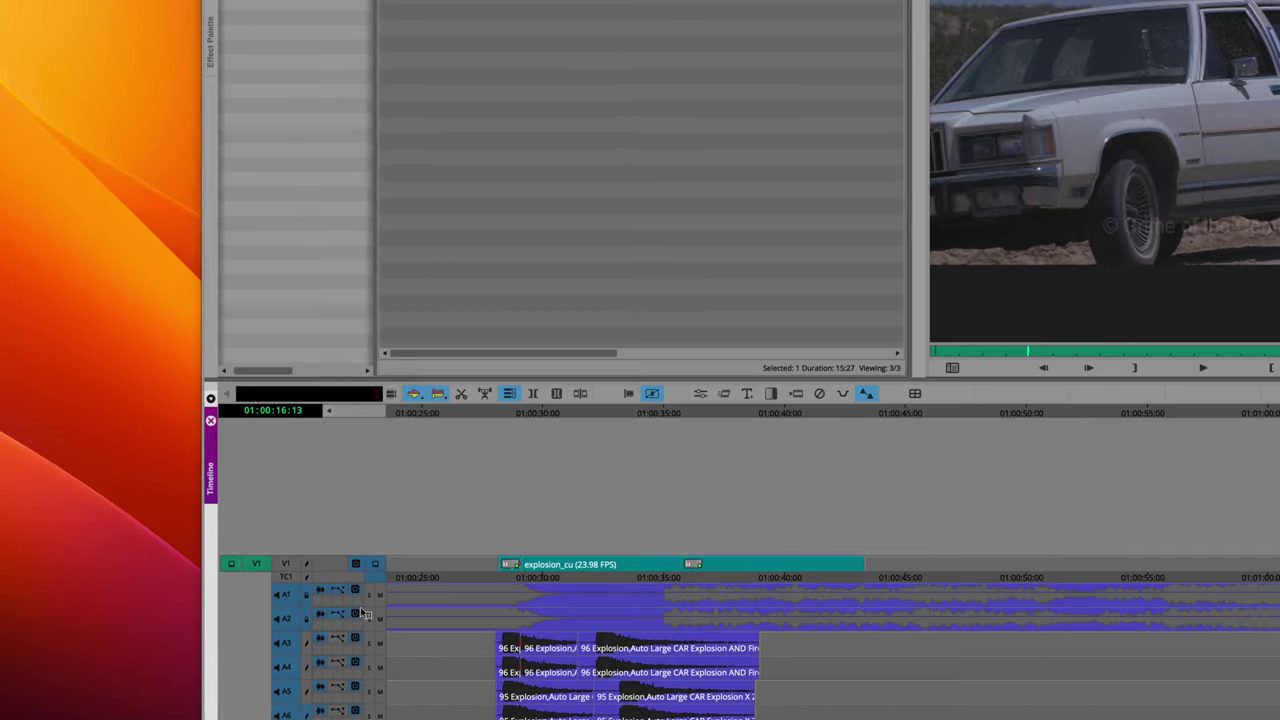
Park the playhead at 01:00:30:06, check the segment tools and try to select the music clip on A1
left_click(532, 432)
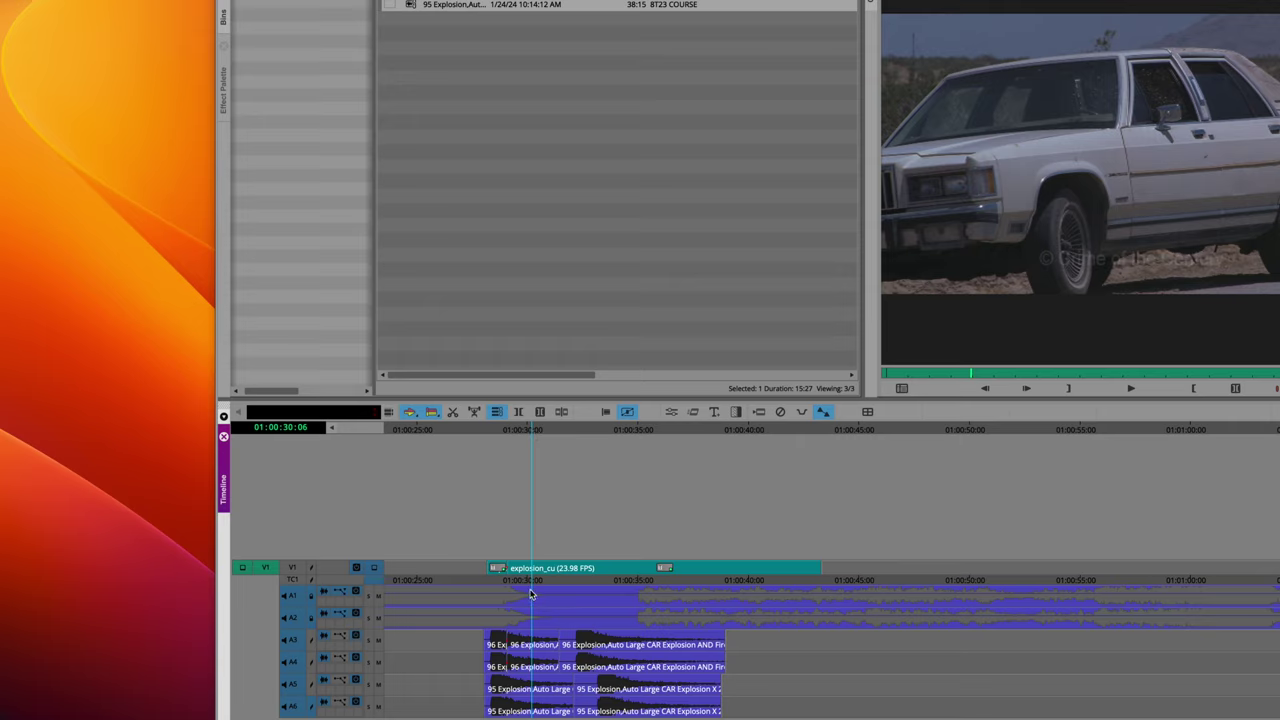
left_click(411, 414)
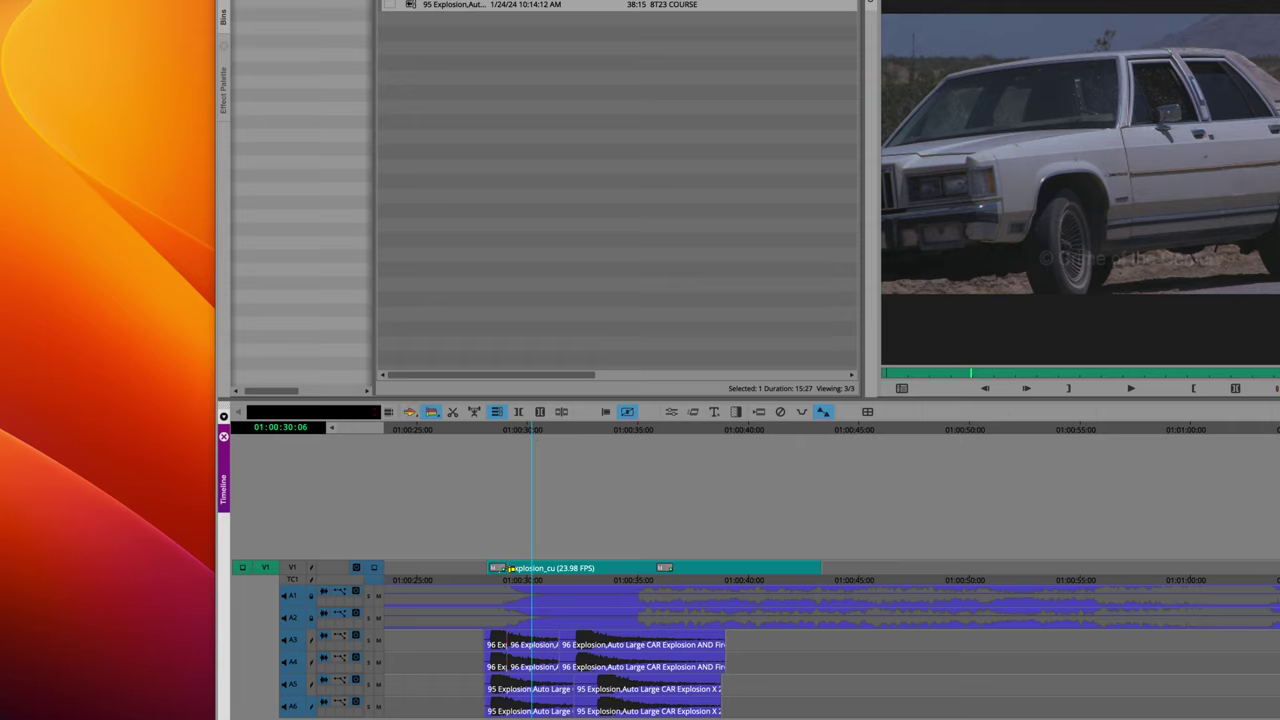
right_click(418, 421)
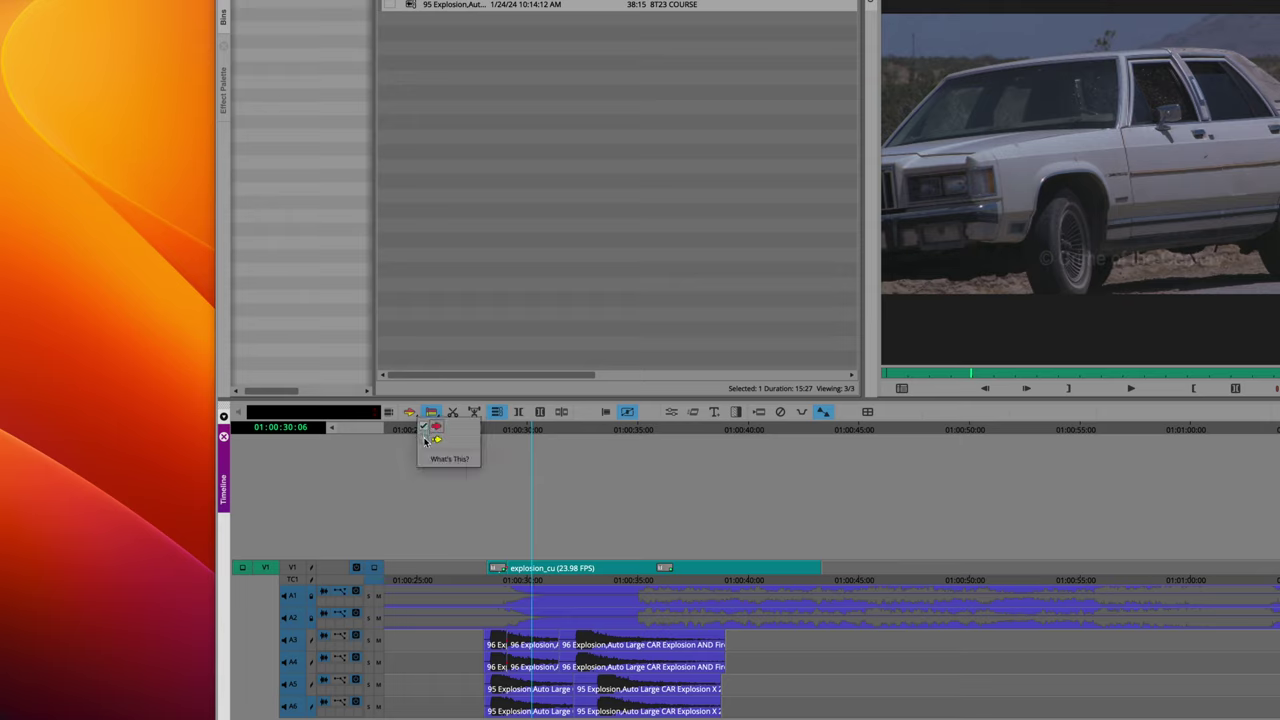
left_click(532, 598)
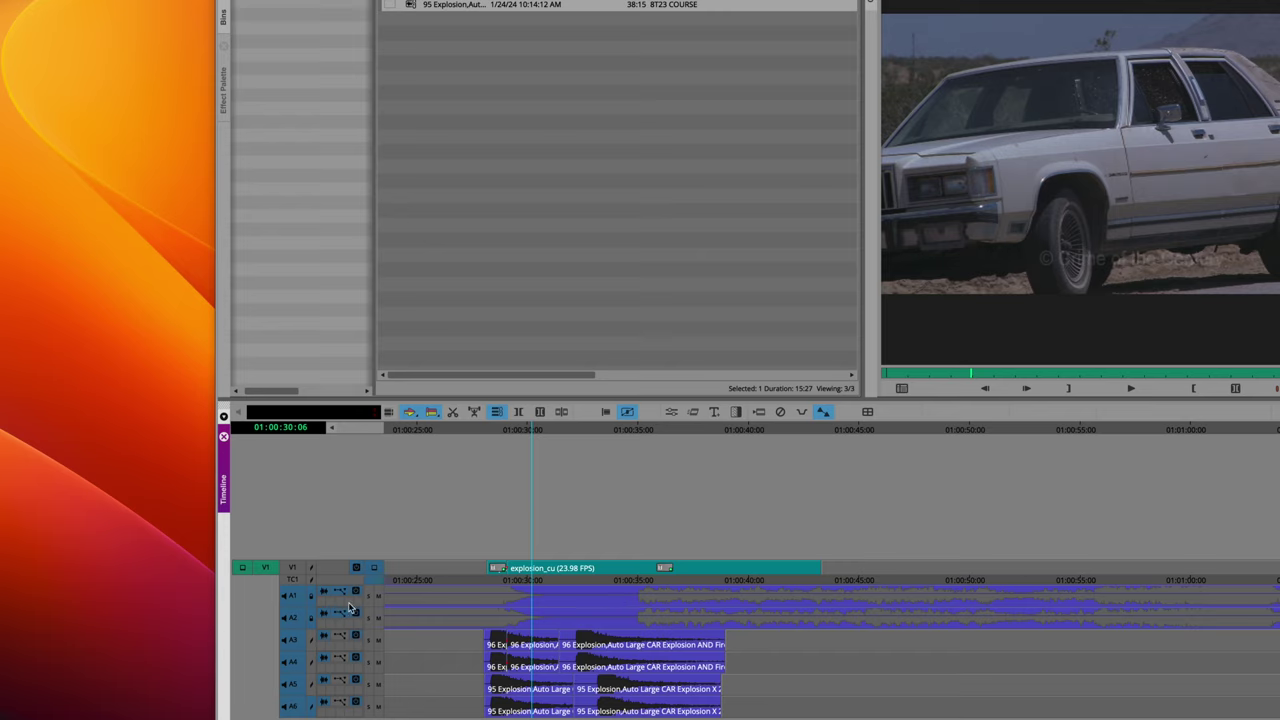
Unlock music track A1, select only its music clip with A2 kept locked, and park the playhead at 01:00:36:00
right_click(311, 601)
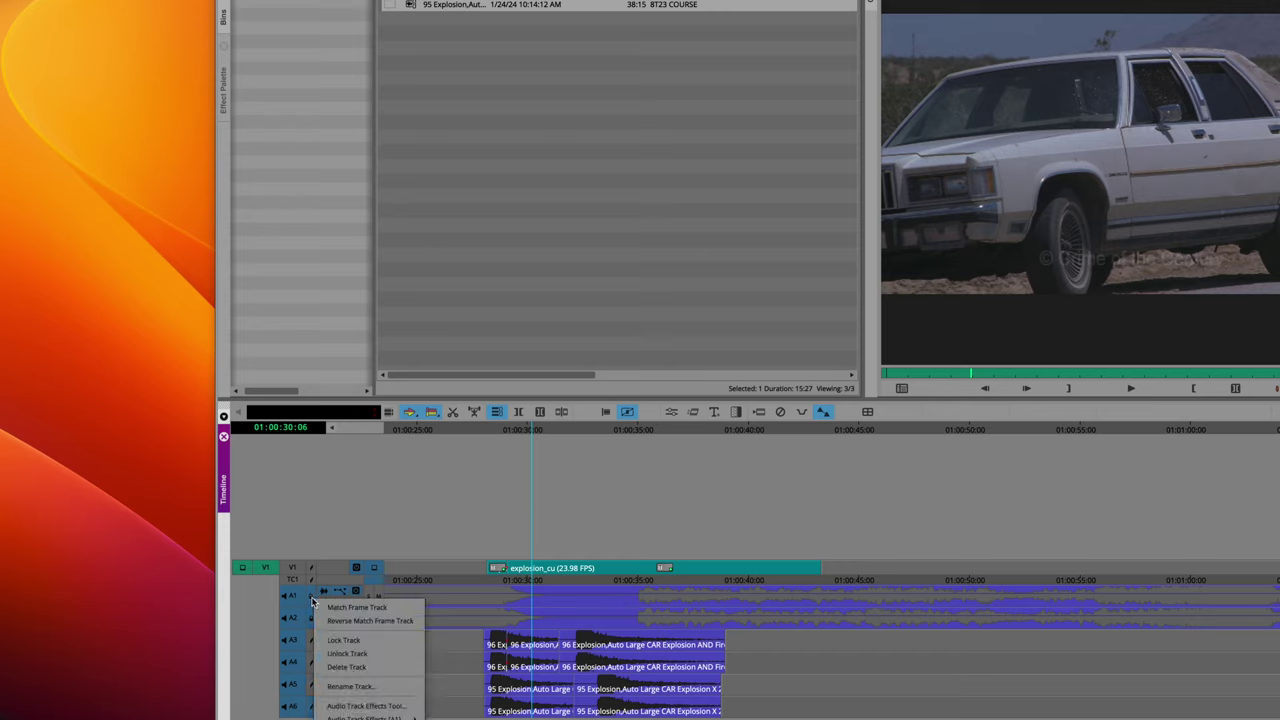
left_click(346, 653)
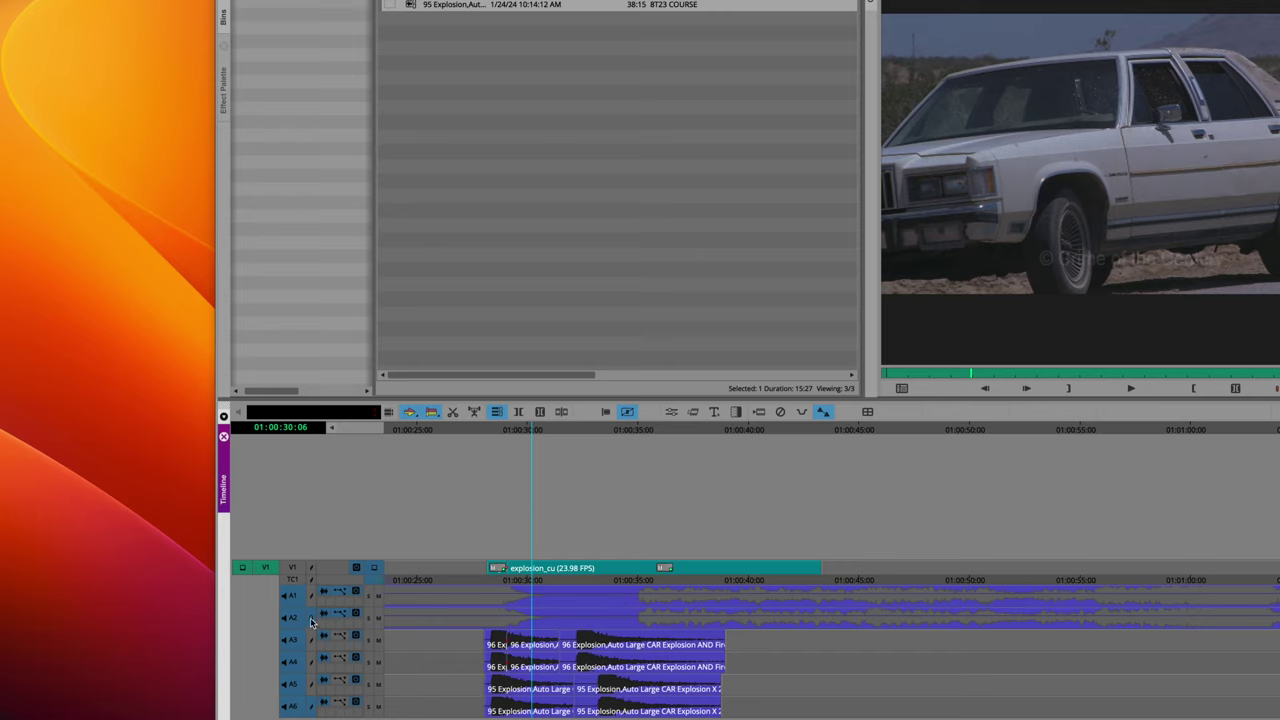
right_click(311, 621)
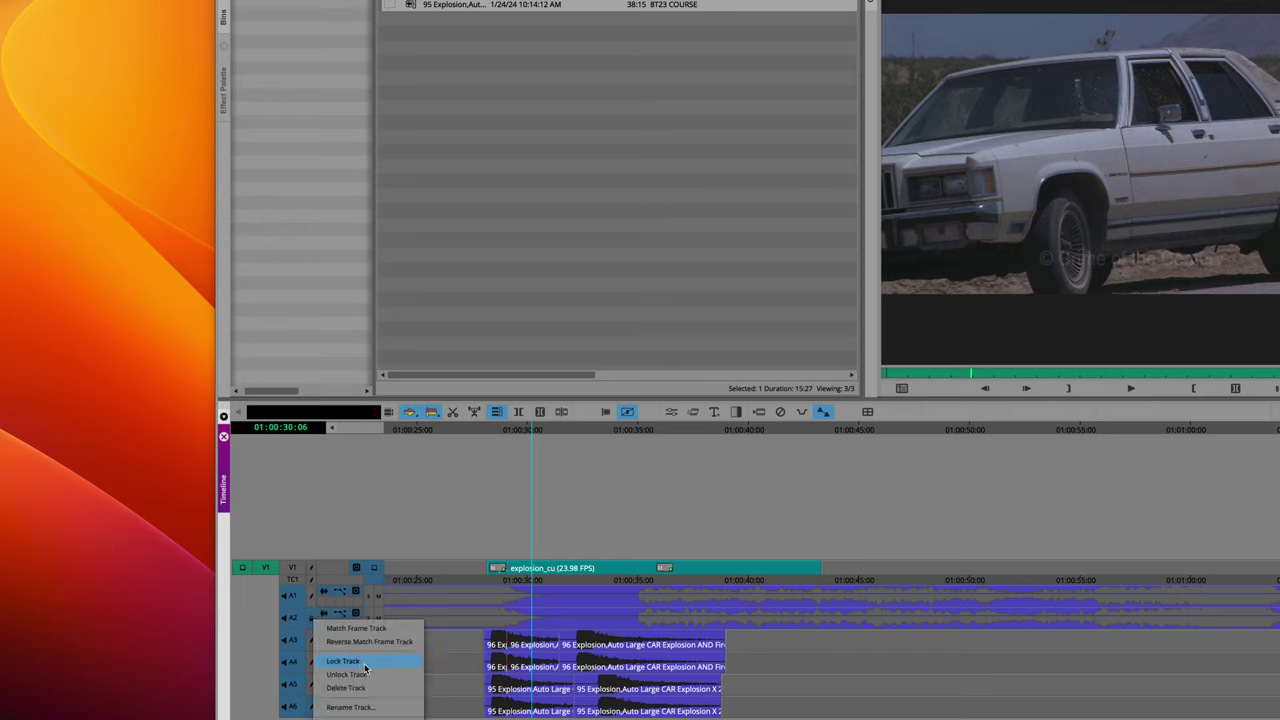
left_click(338, 664)
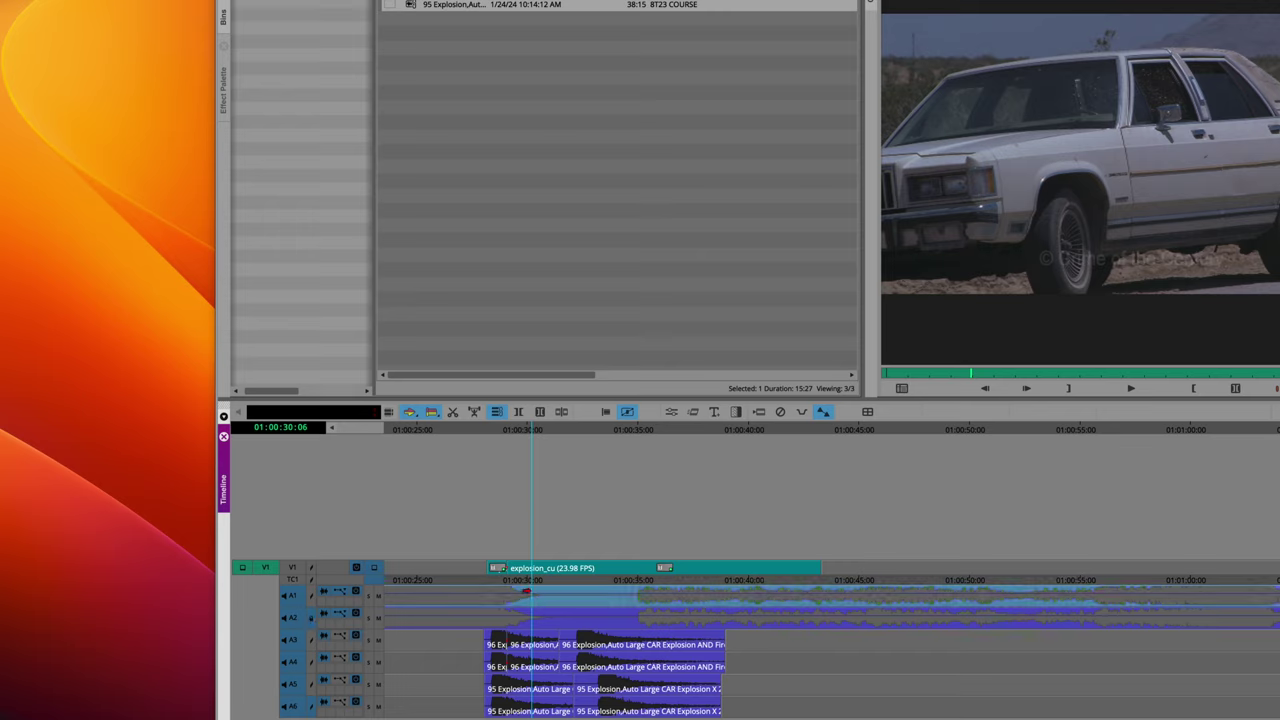
left_click(563, 430)
left_click(535, 430)
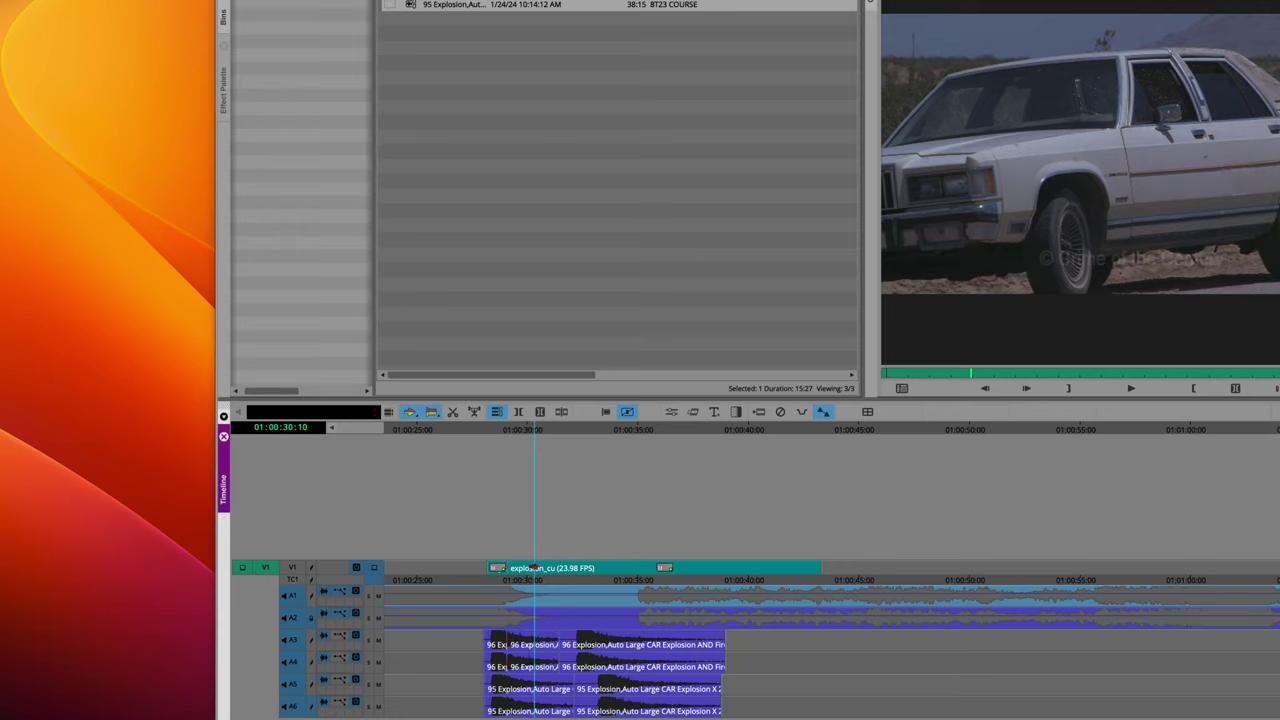
left_click(529, 590)
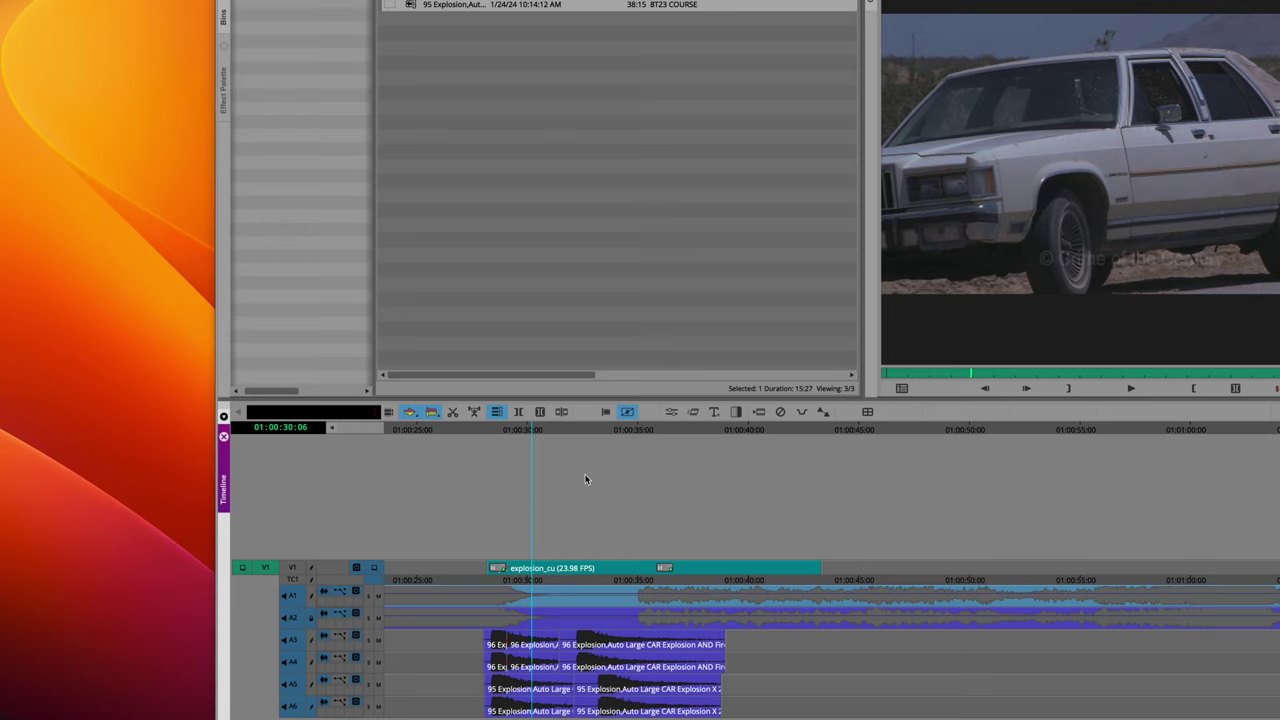
left_click_drag(531, 430, 659, 456)
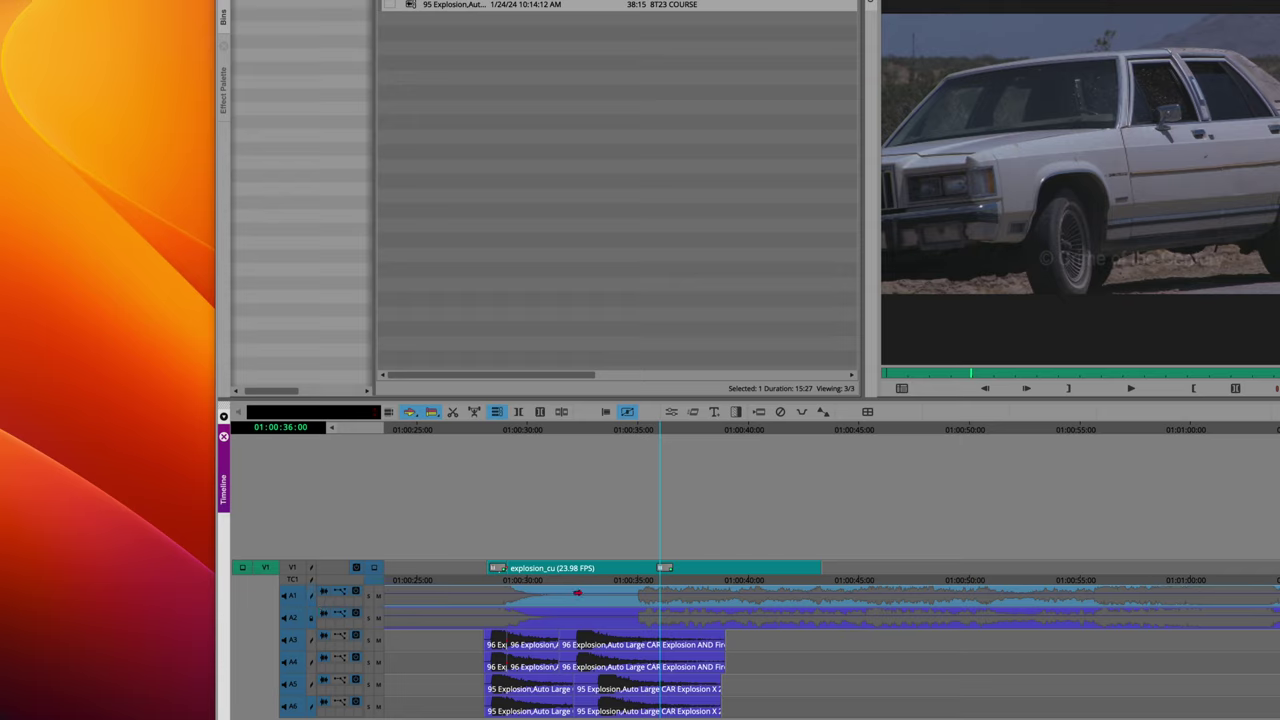
Unlock music track A2, select the music on both A1 and A2, and park the playhead at 01:00:31:28
right_click(311, 624)
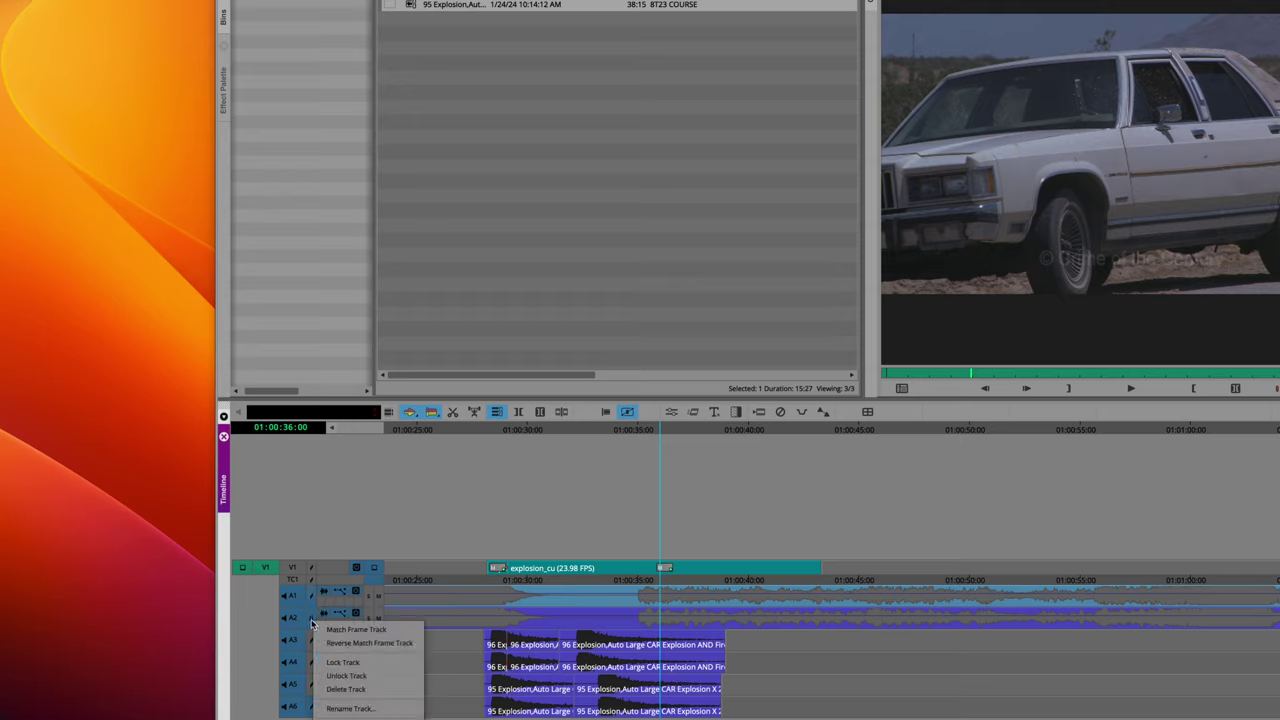
left_click(352, 677)
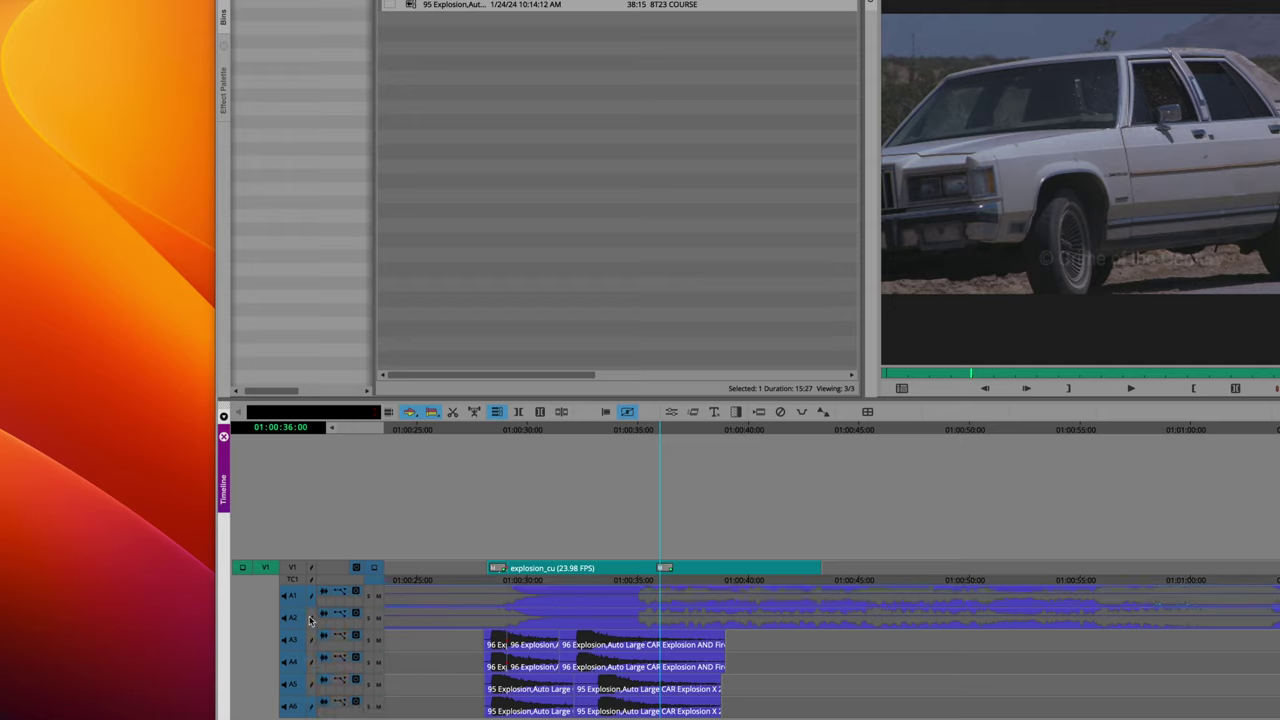
left_click(607, 595)
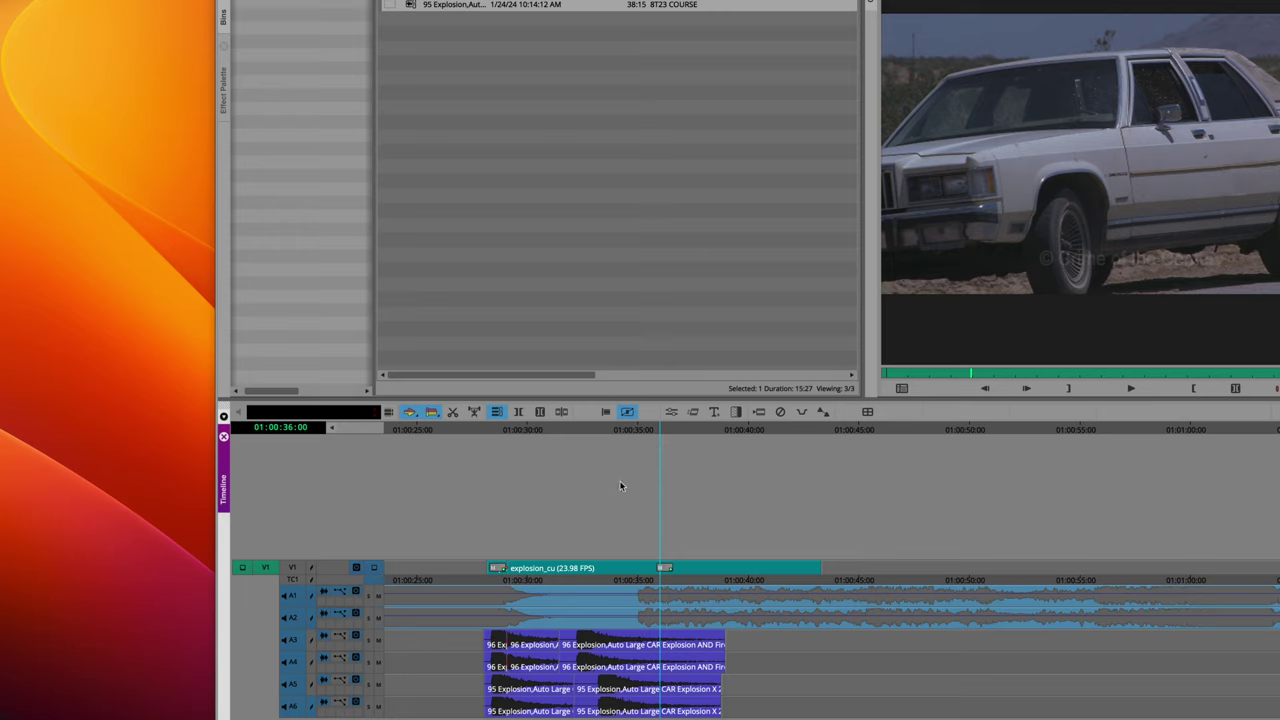
left_click_drag(660, 428, 570, 441)
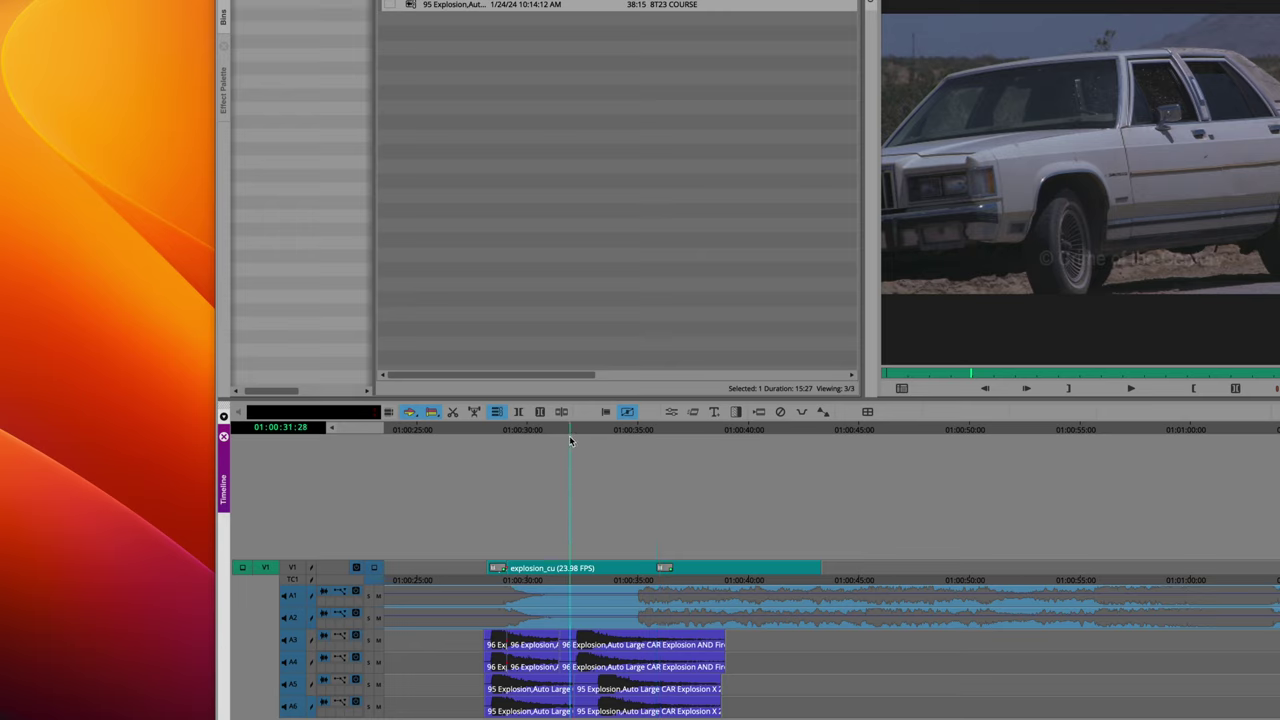
left_click(823, 413)
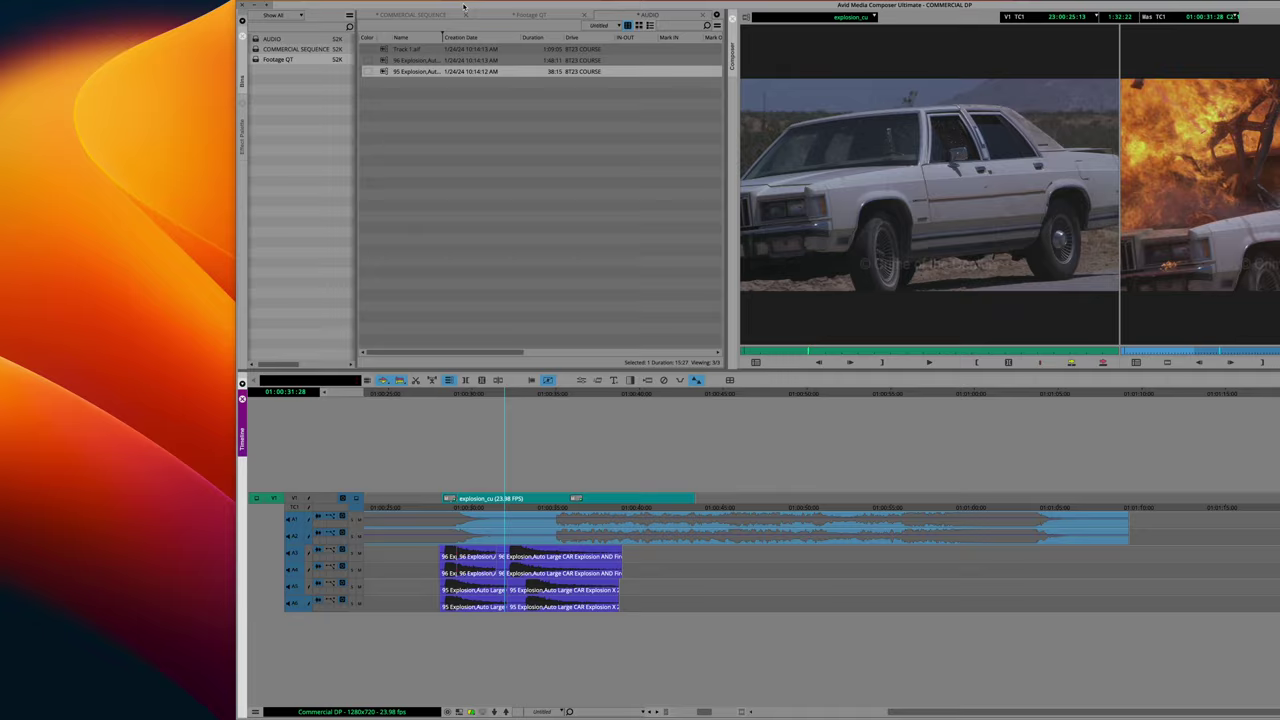
Look over the music's full length in the timeline and park the playhead at its end, 01:01:09:05
left_click_drag(463, 7, 293, 7)
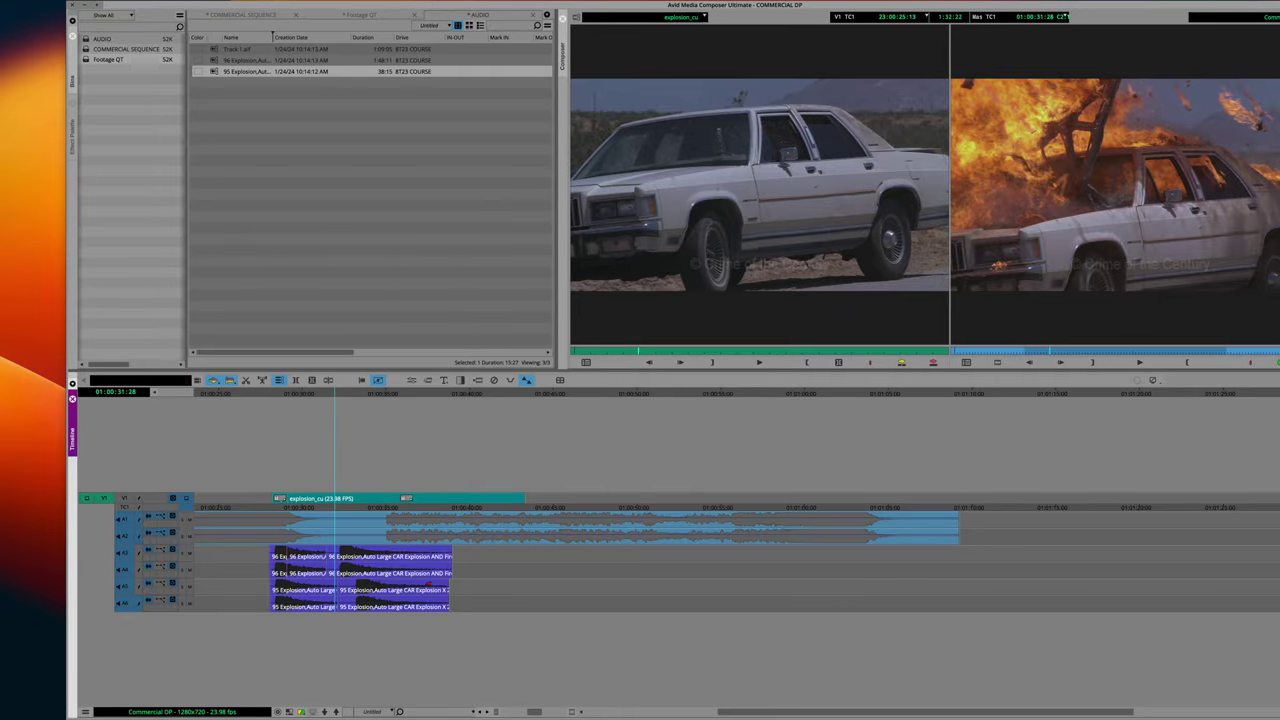
scroll(551, 508, "left", 8)
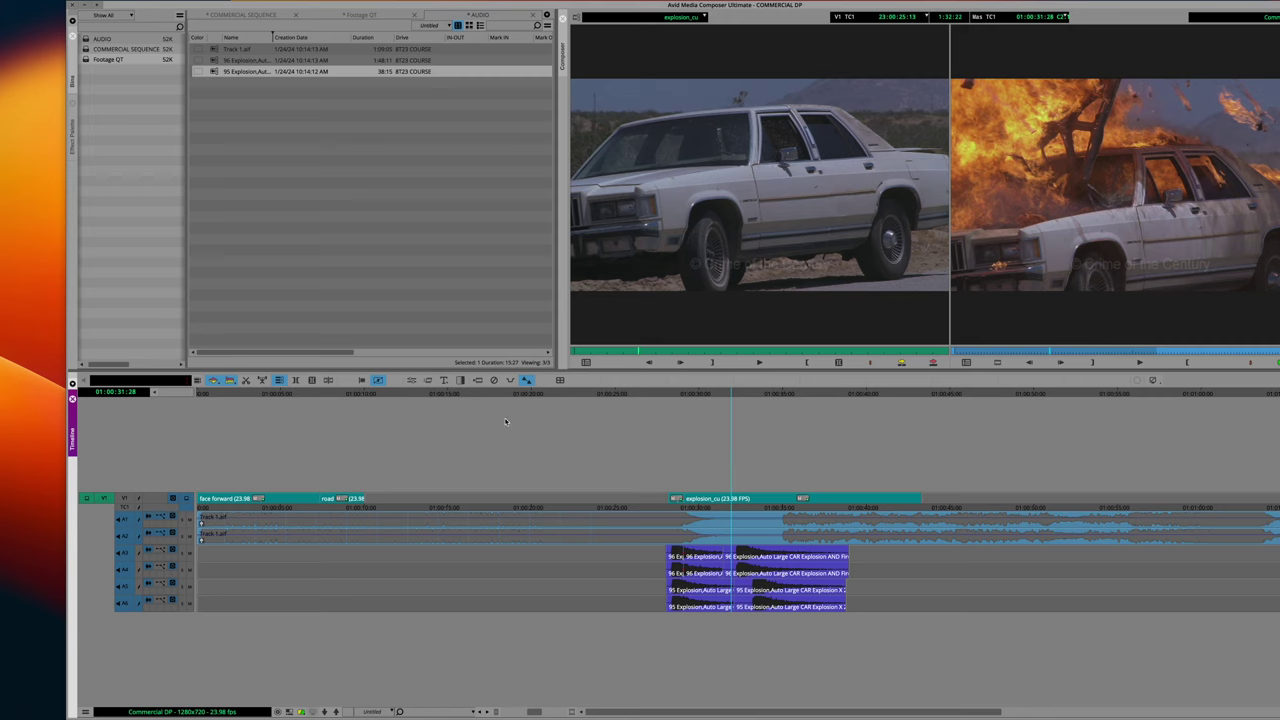
scroll(873, 447, "right", 15)
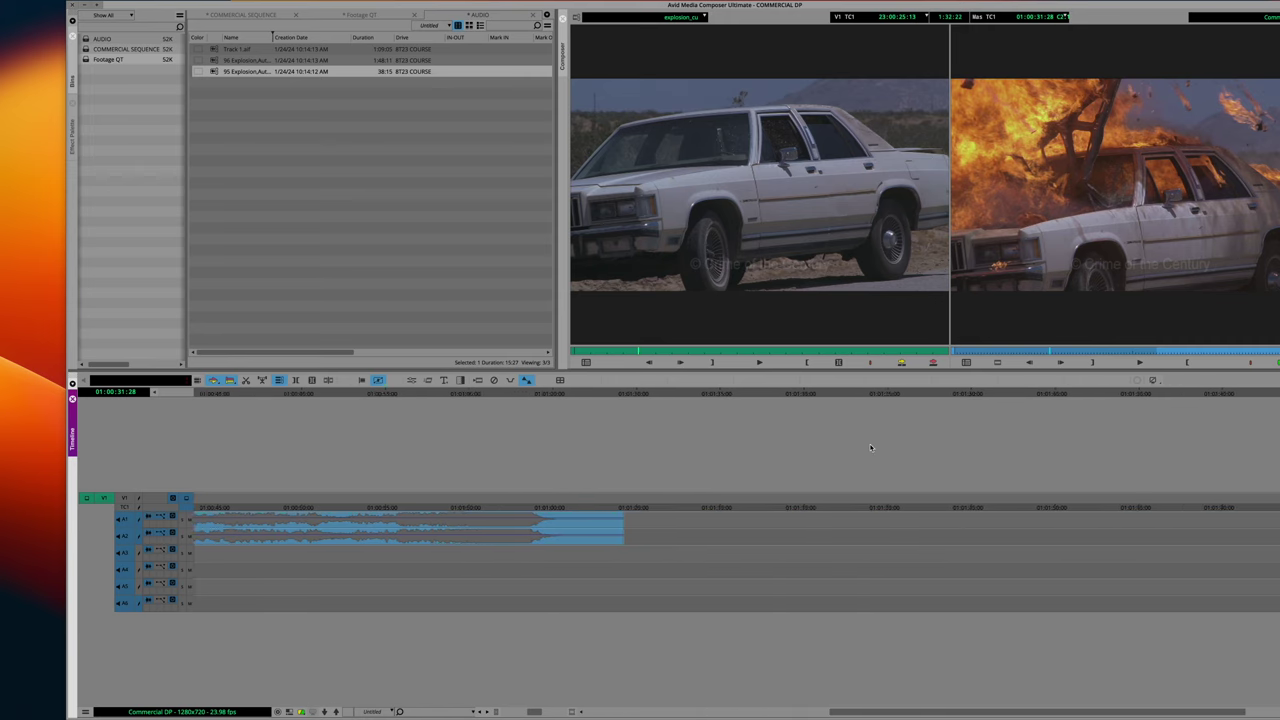
scroll(486, 468, "left", 15)
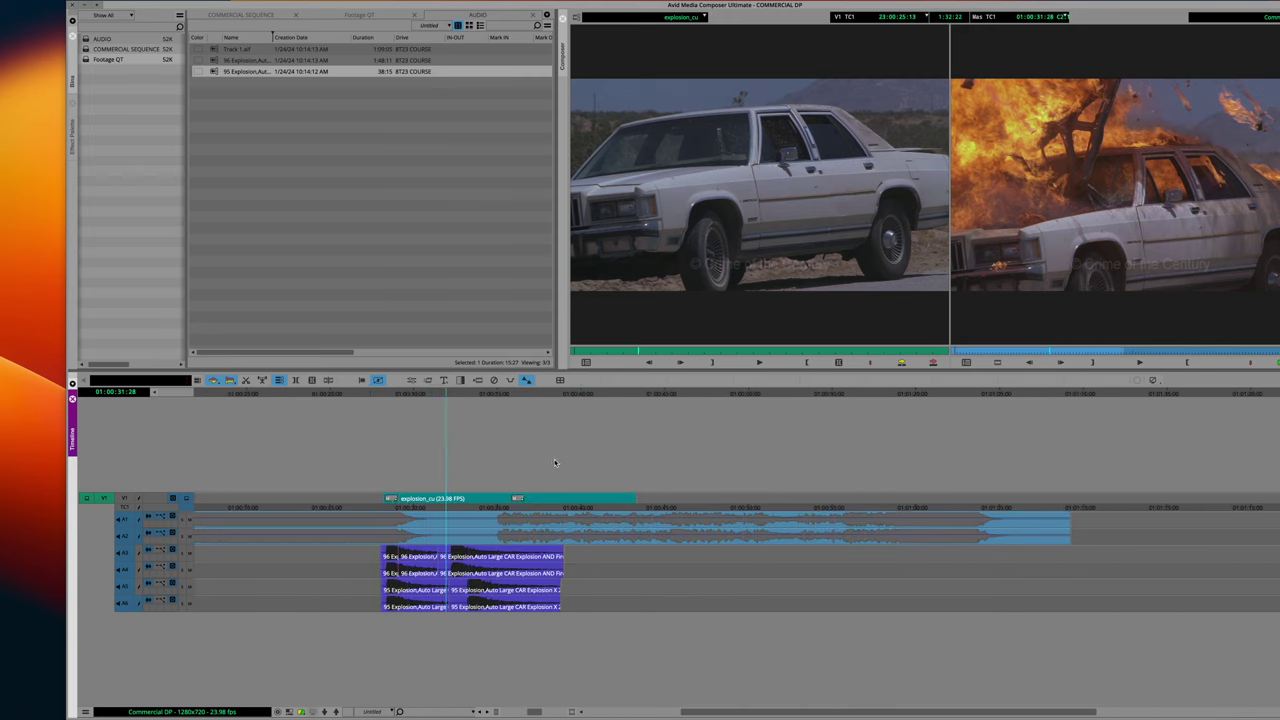
scroll(485, 474, "right", 12)
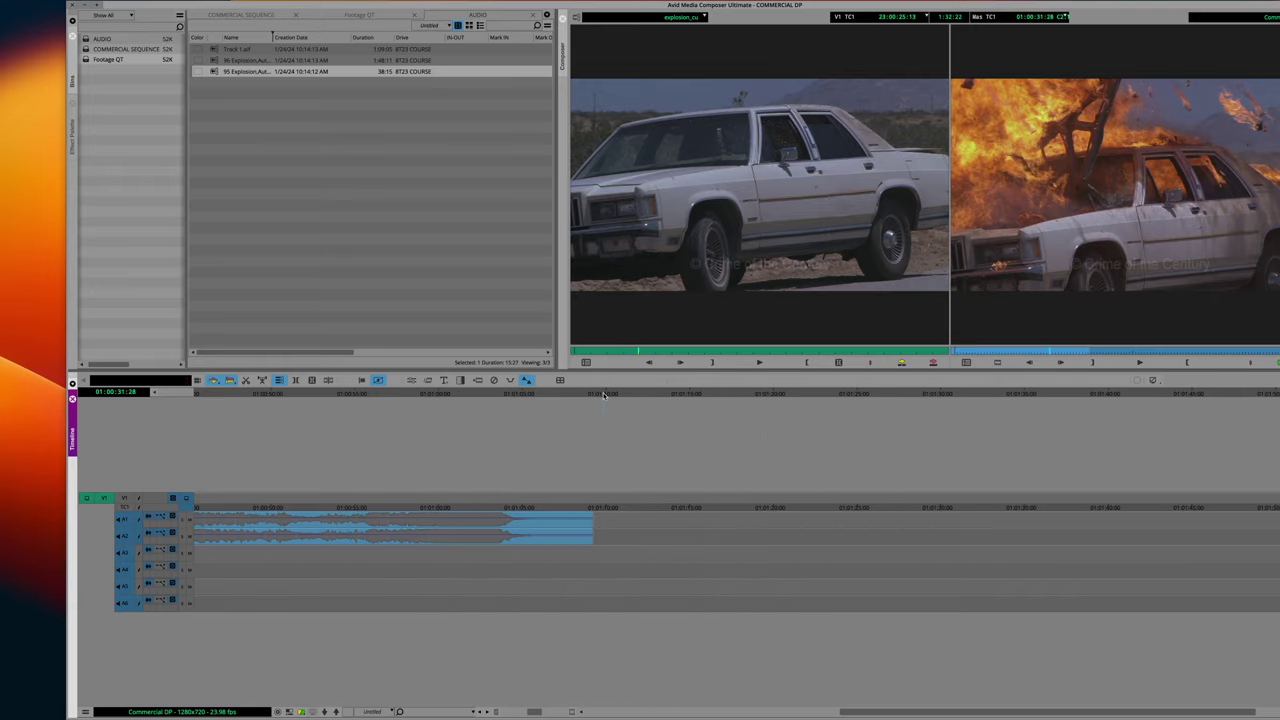
mouse_move(603, 395)
left_mouse_down()
mouse_move(514, 395)
mouse_move(592, 395)
left_mouse_up()
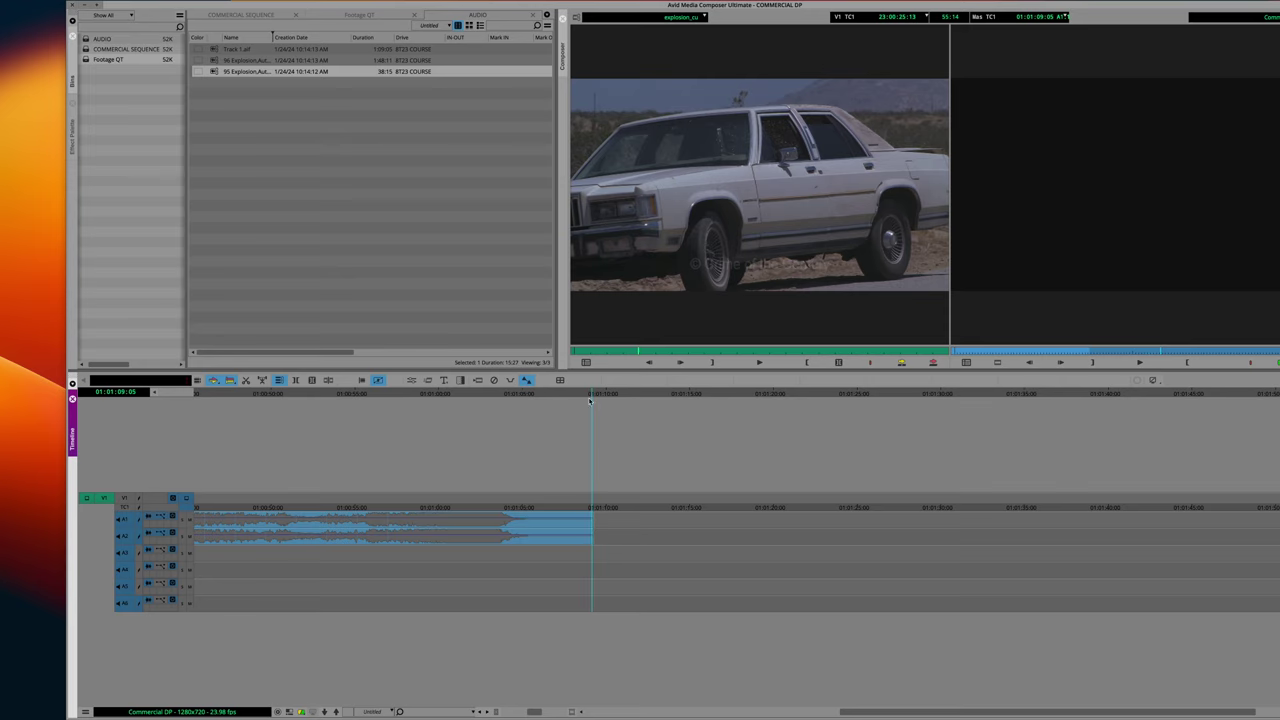
Go to the sequence start at 01:00:00:00 and bring the playhead back to the end of the music
scroll(560, 410, "left", 10)
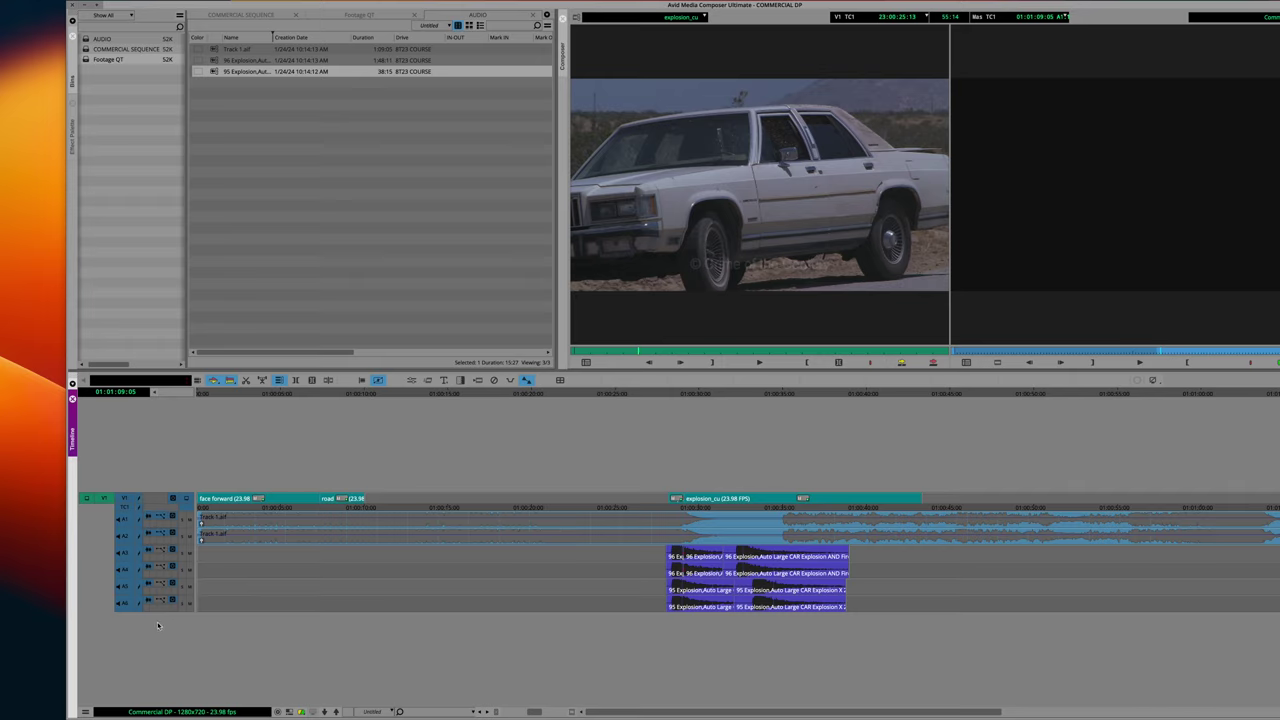
left_click(198, 393)
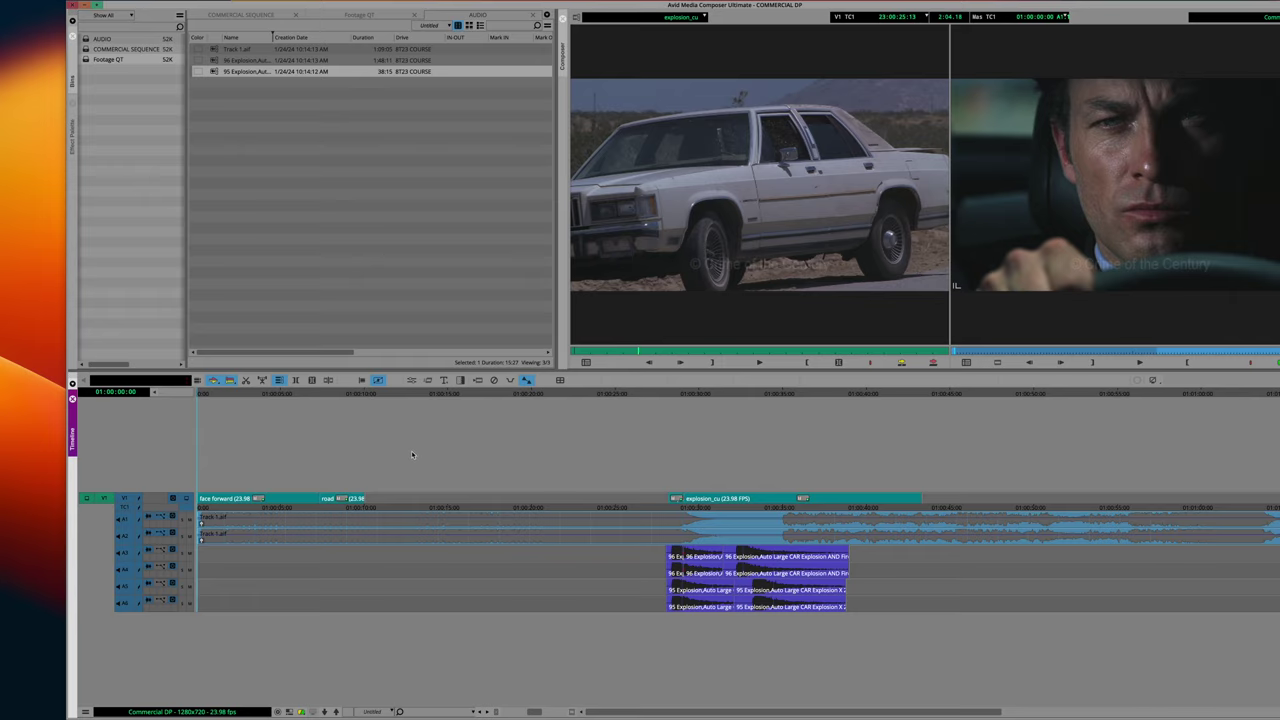
scroll(411, 450, "right", 10)
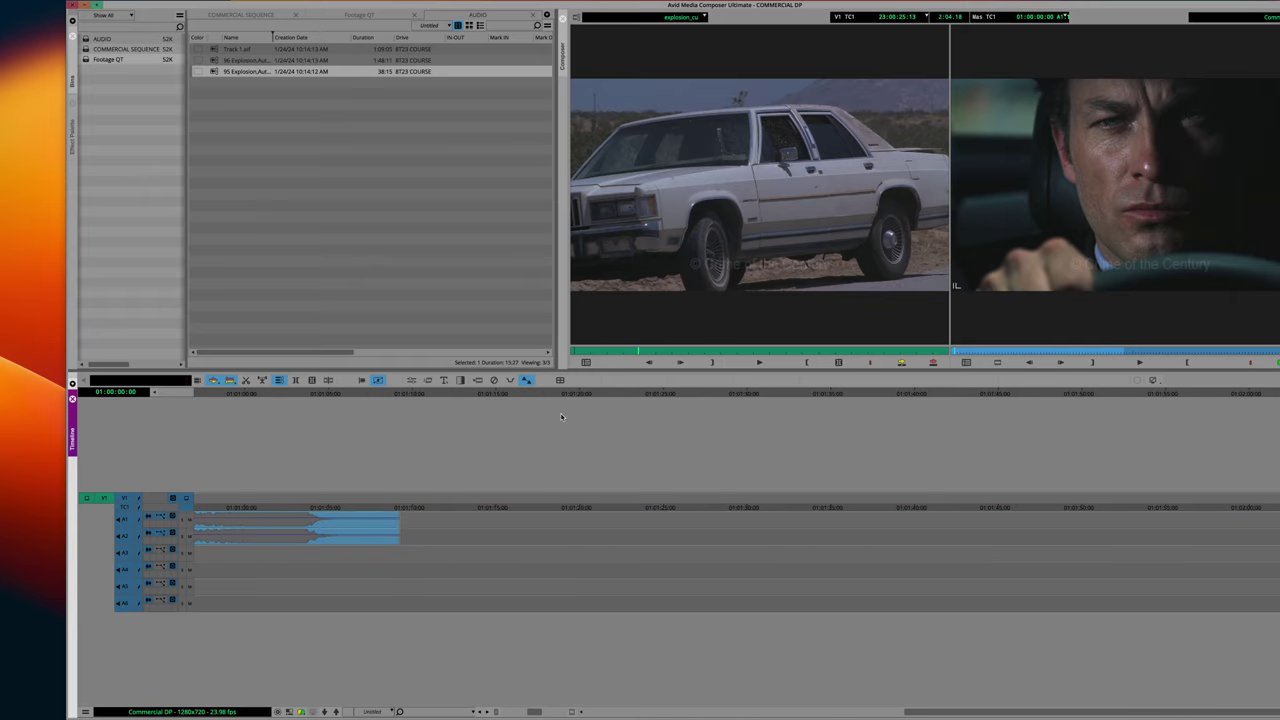
left_click_drag(410, 396, 399, 396)
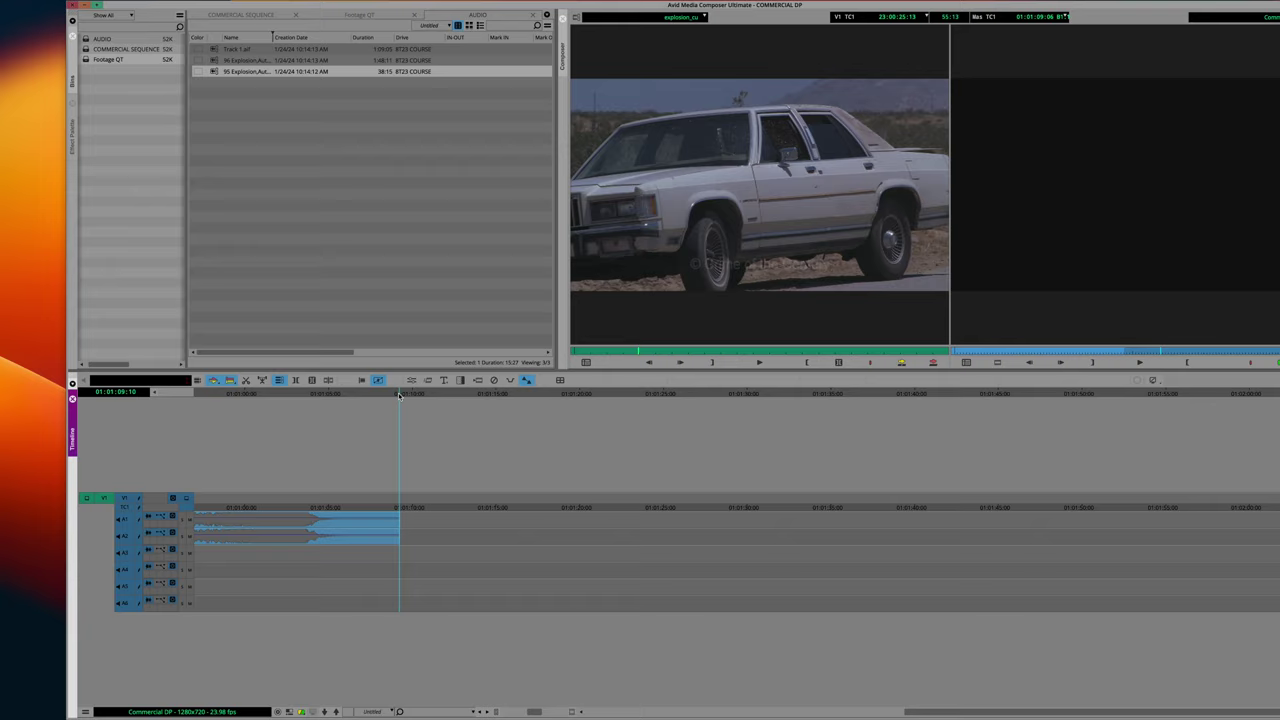